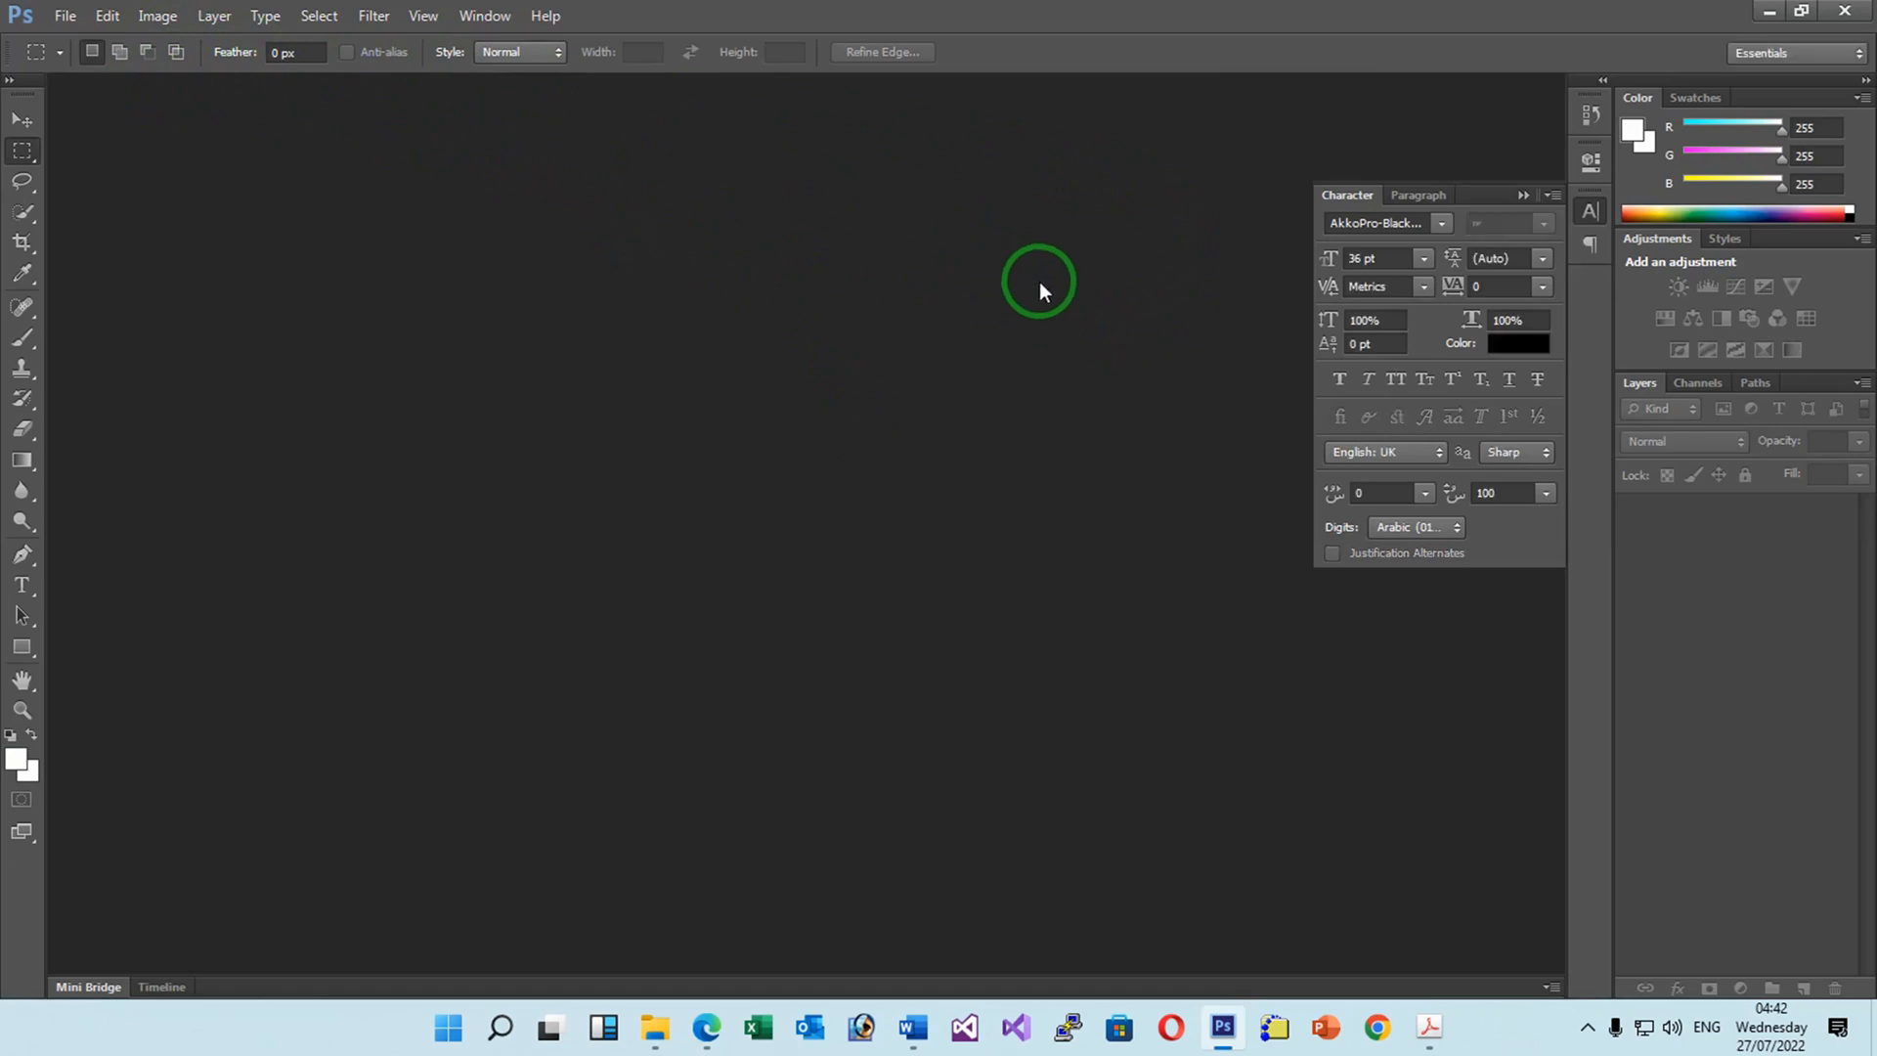
Set up a new document with the Custom preset, 1000 pixels wide and 800 pixels high.
left_click(66, 16)
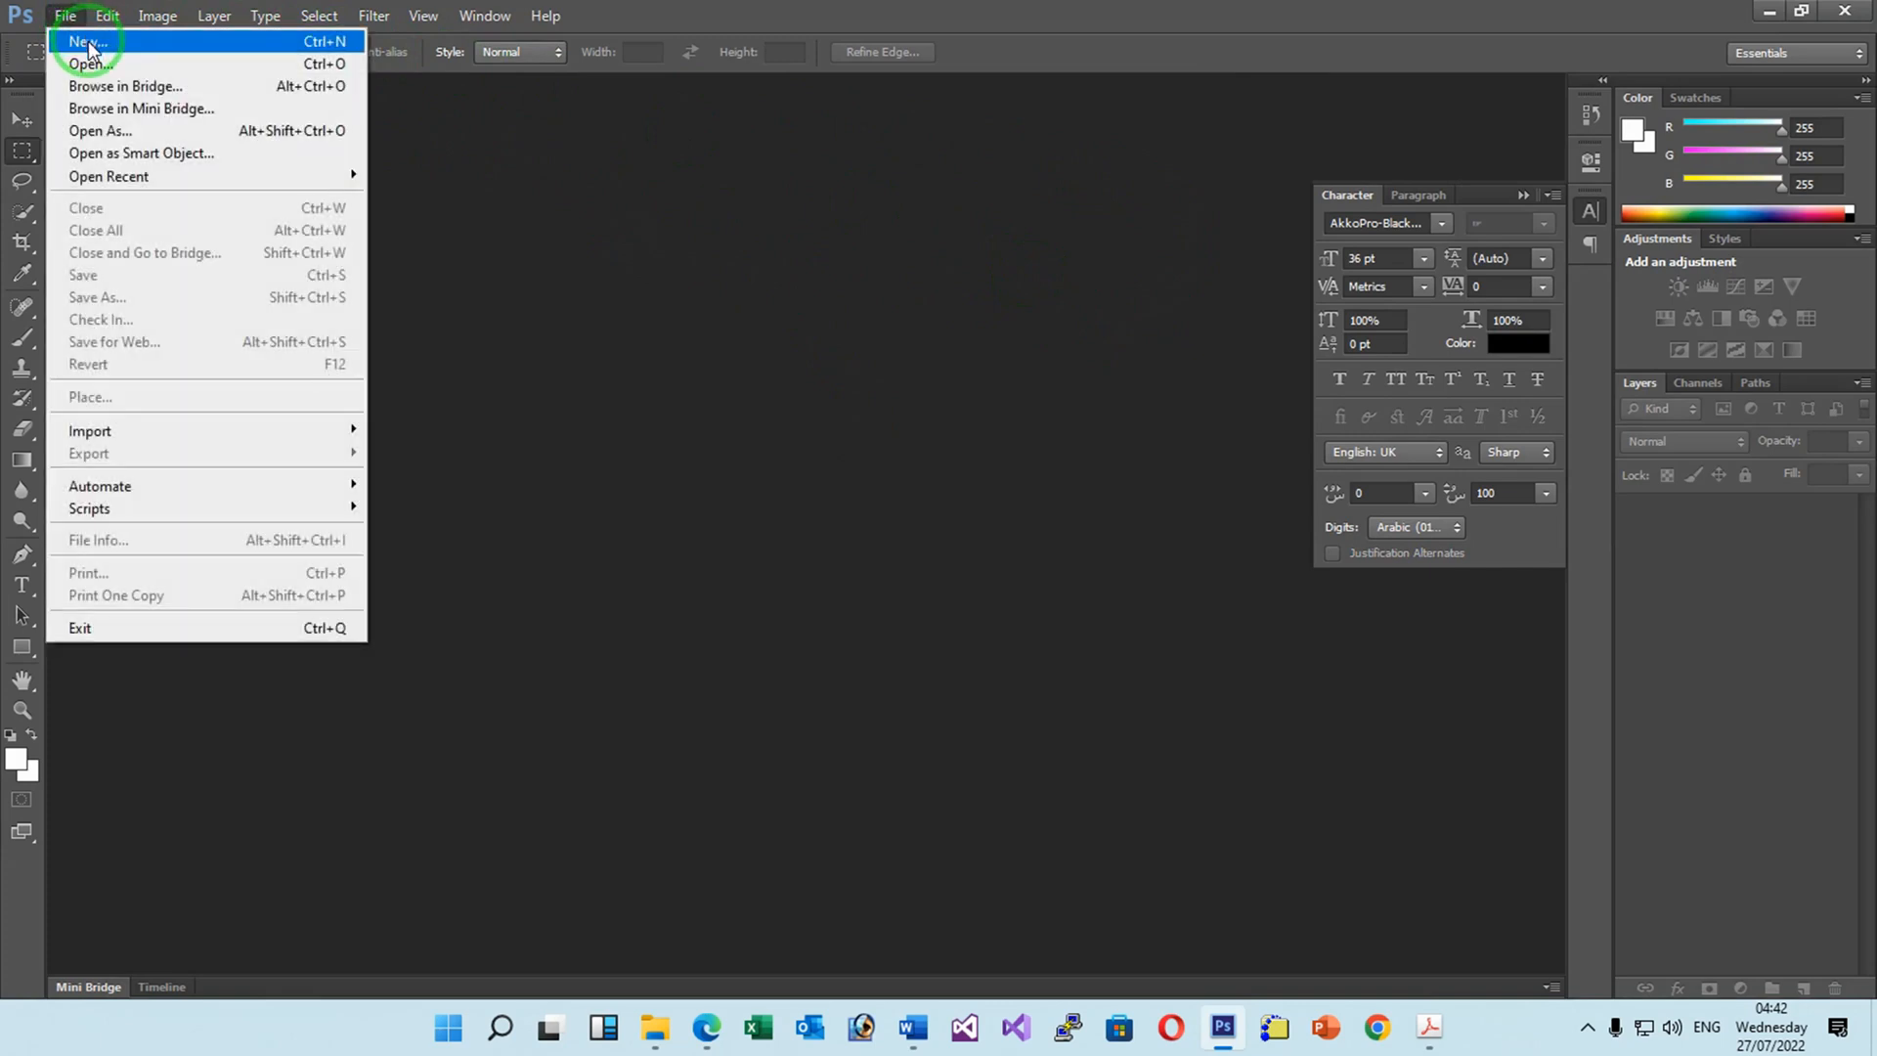
left_click(90, 43)
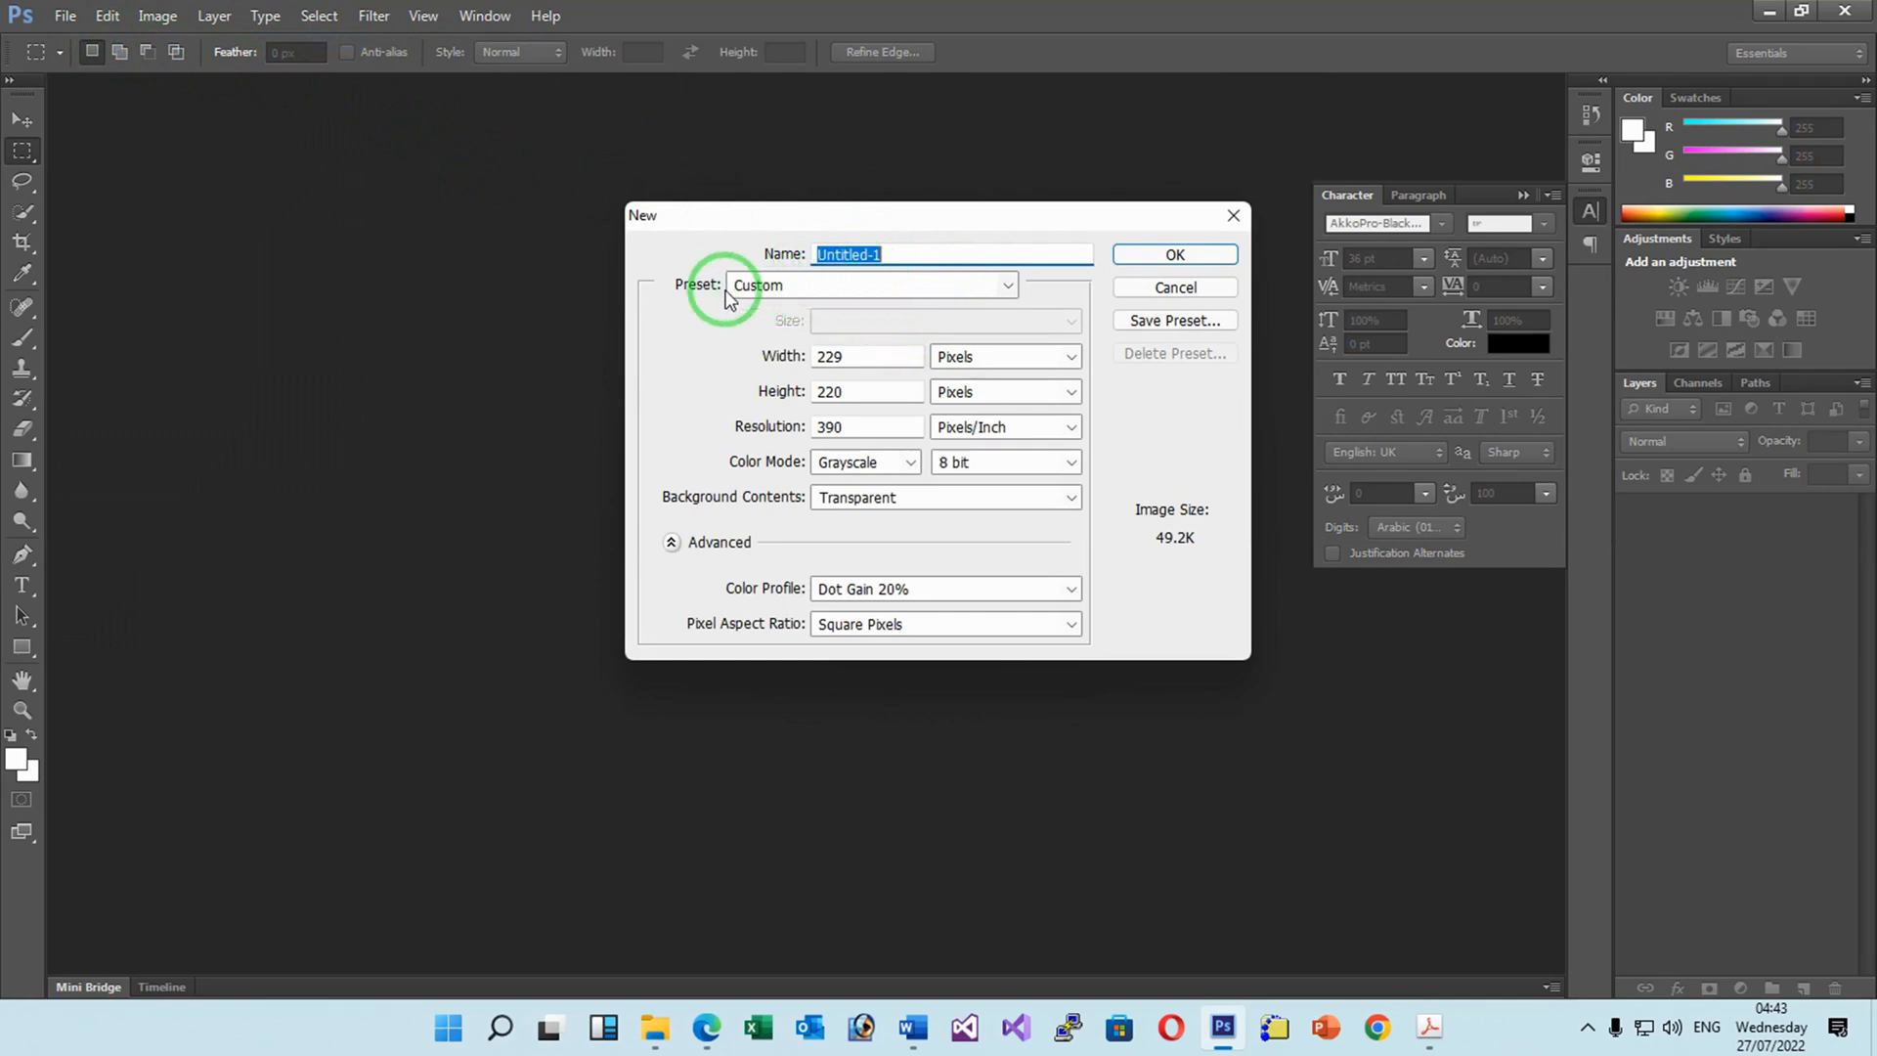
left_click(788, 295)
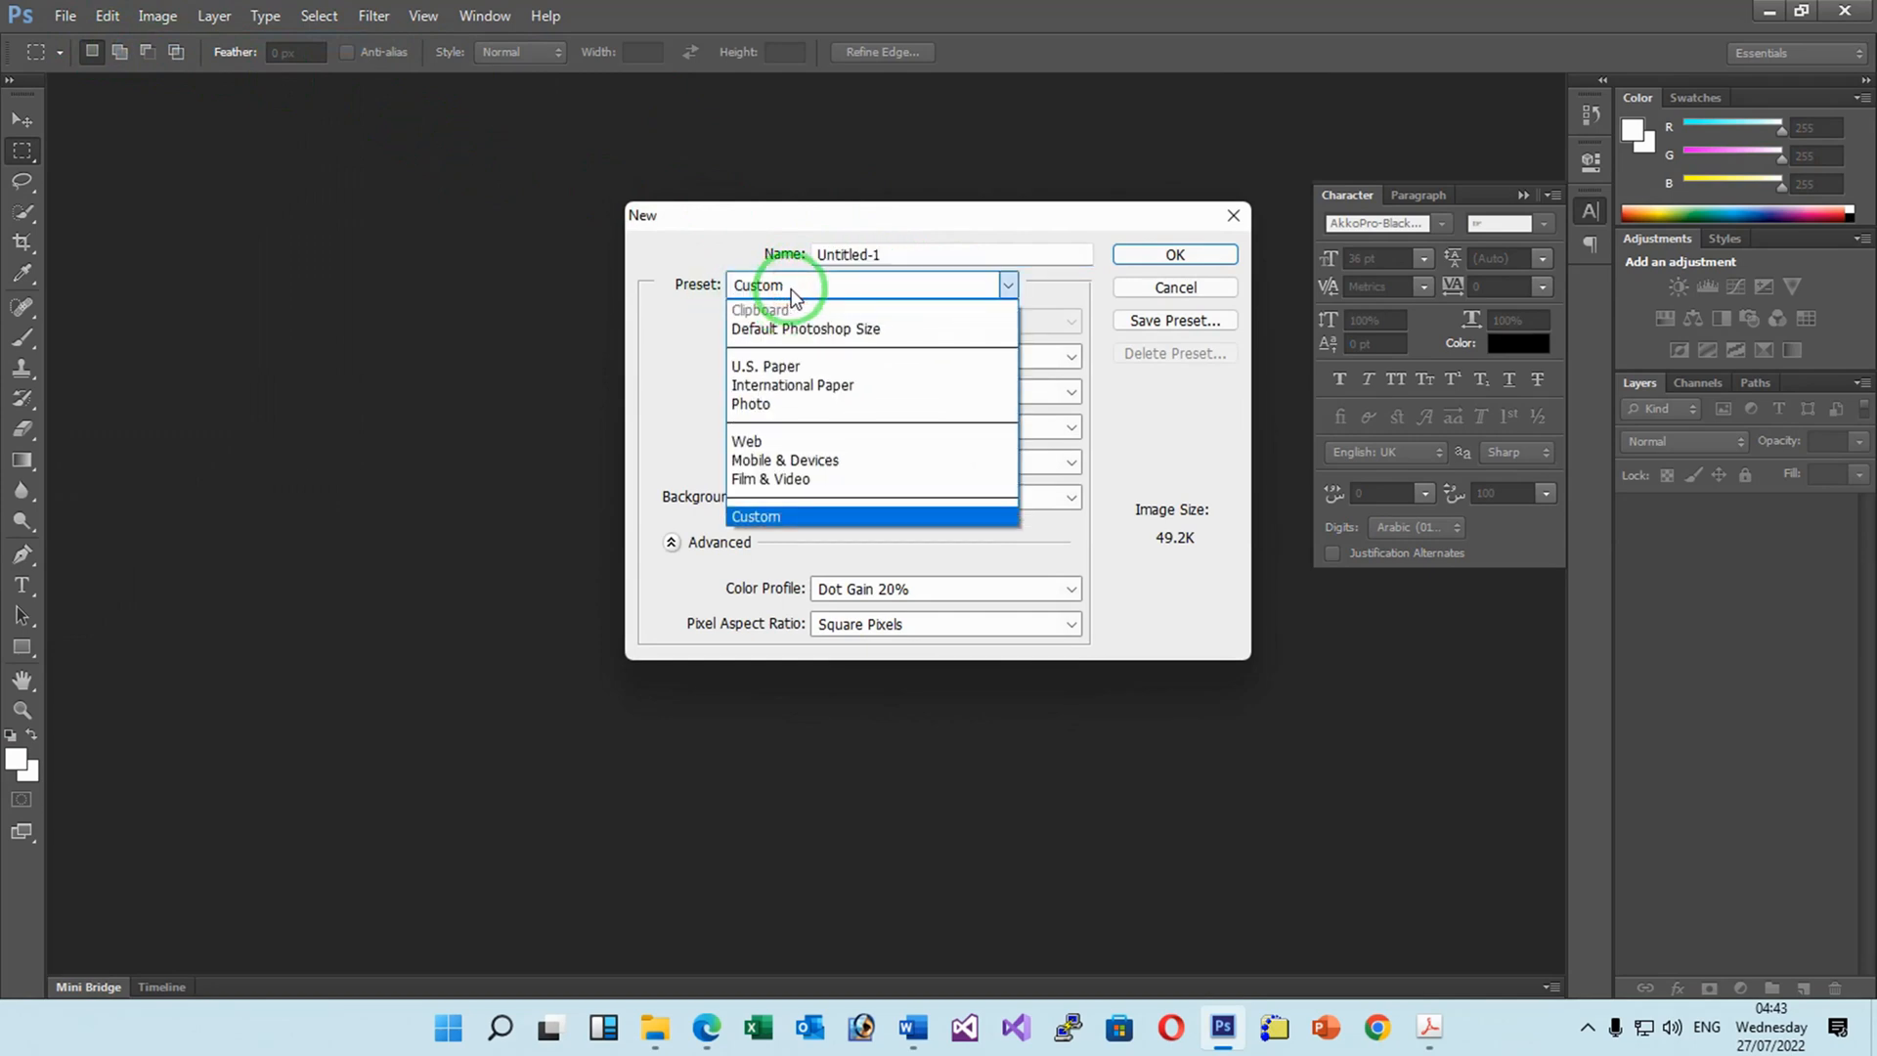
left_click(793, 518)
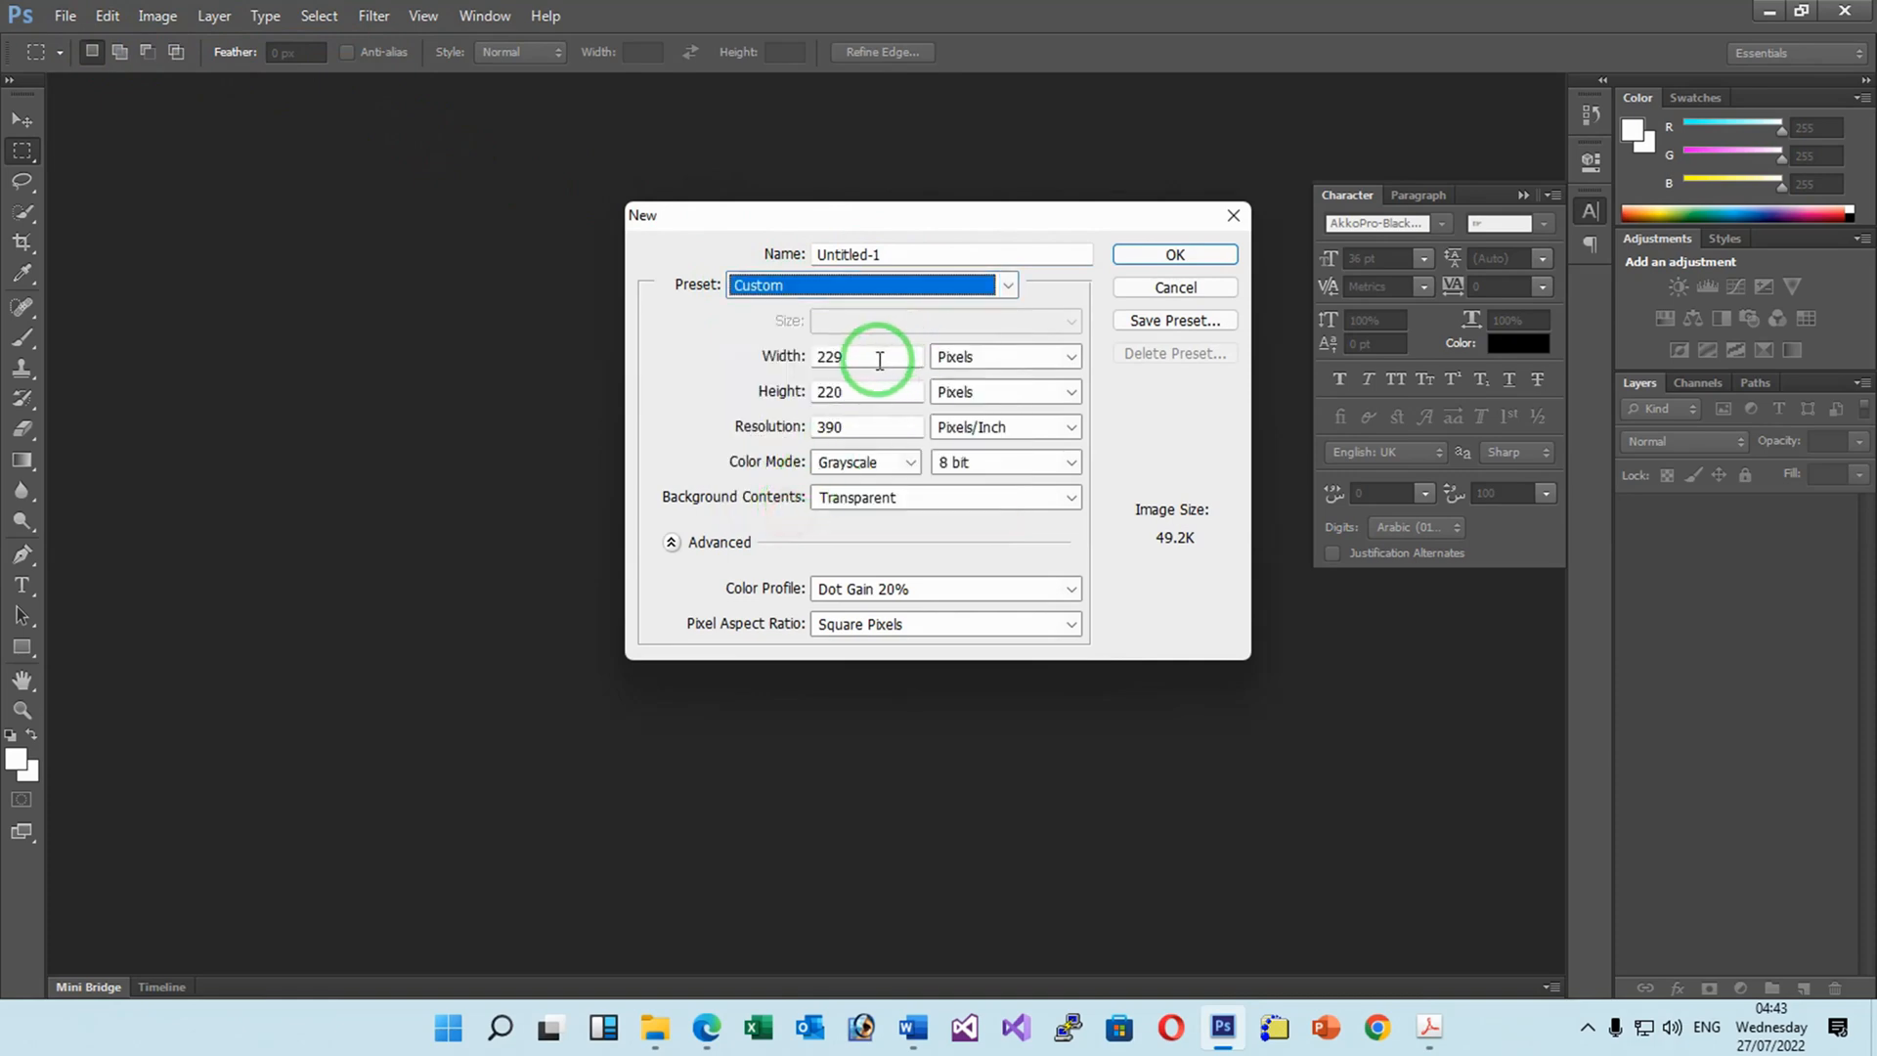
left_click_drag(847, 359, 773, 360)
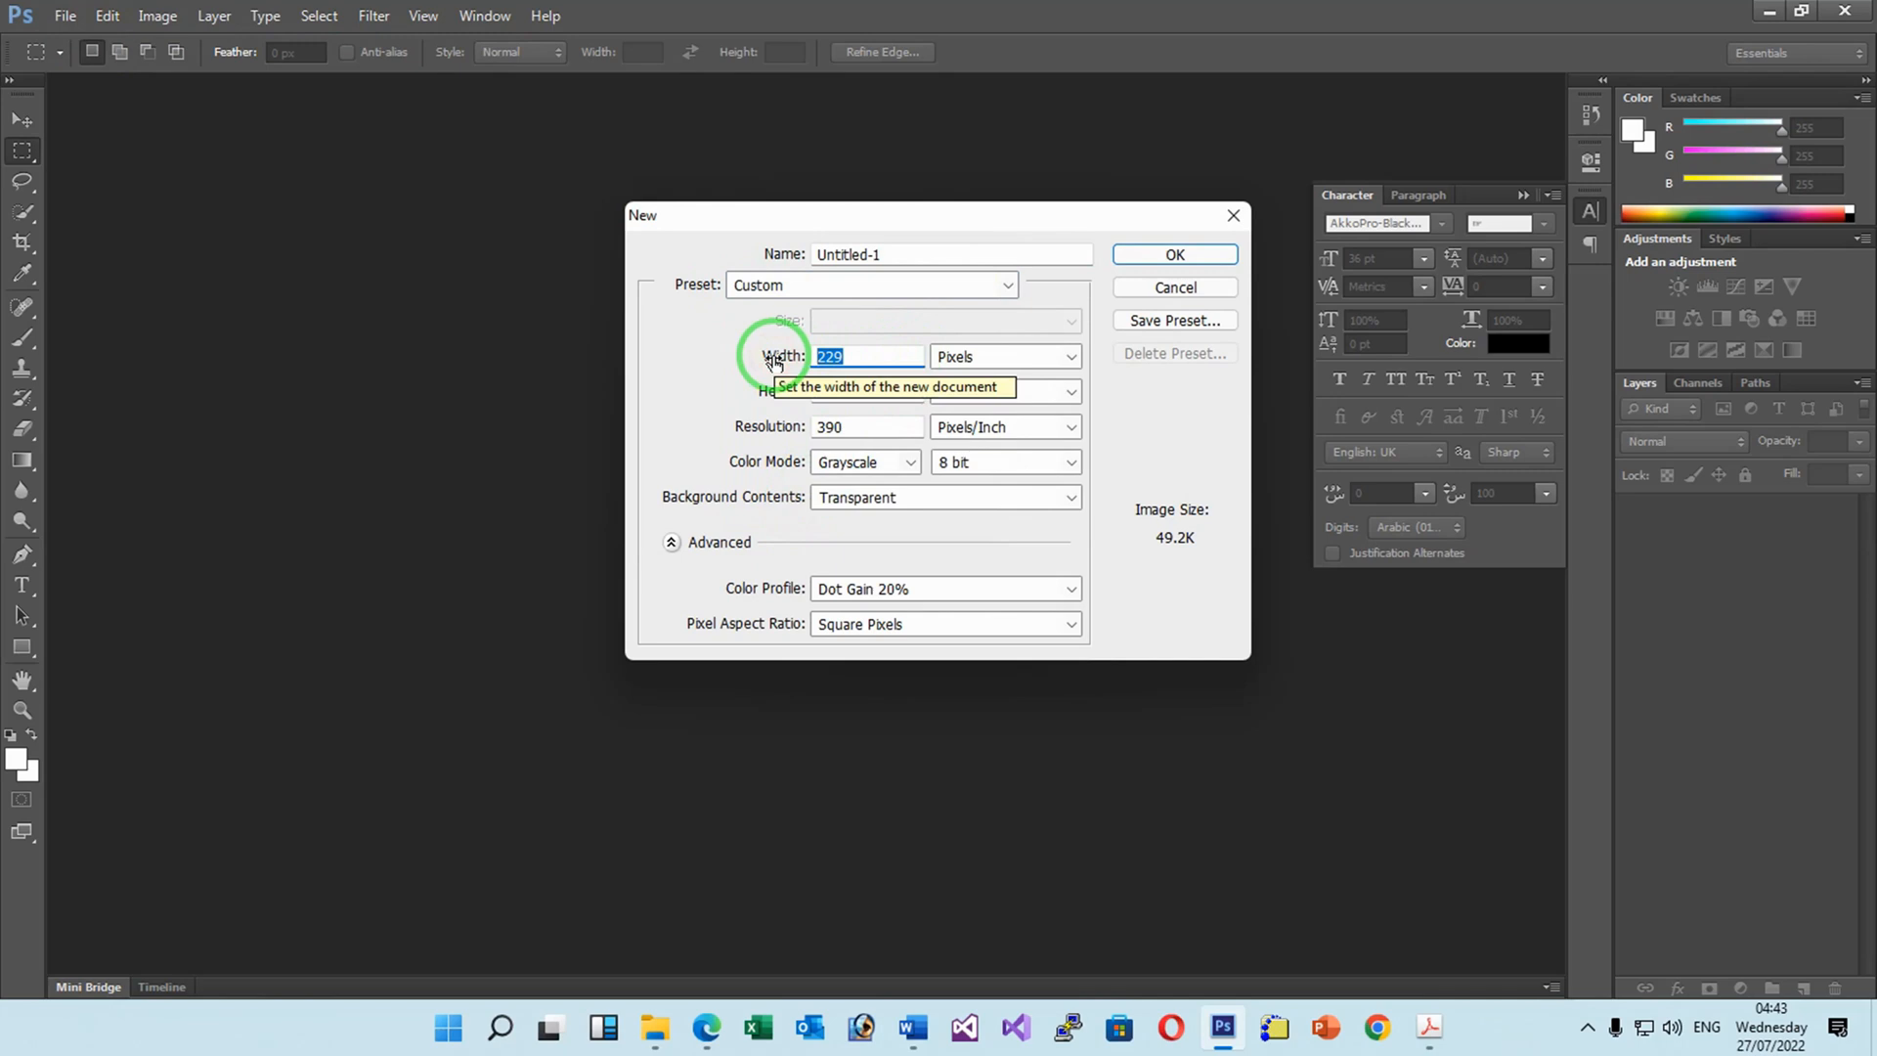
type("1000")
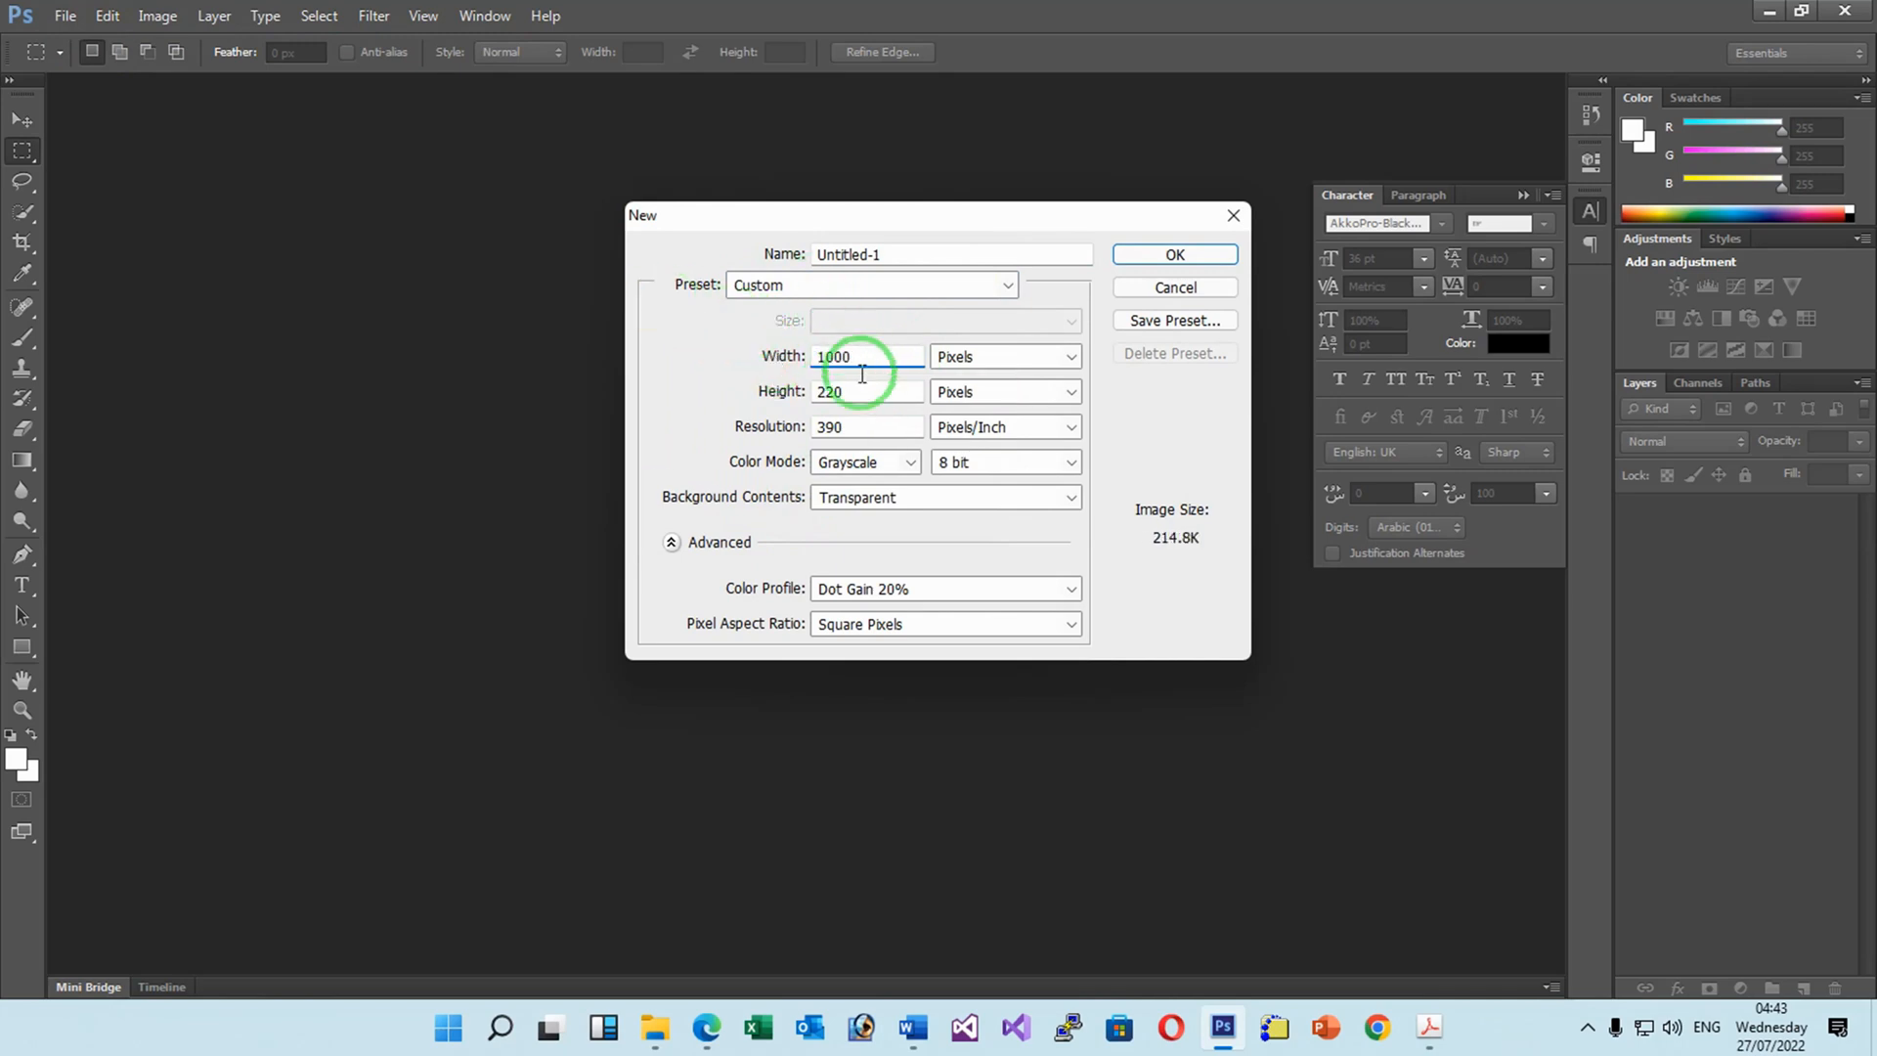
left_click_drag(852, 391, 772, 393)
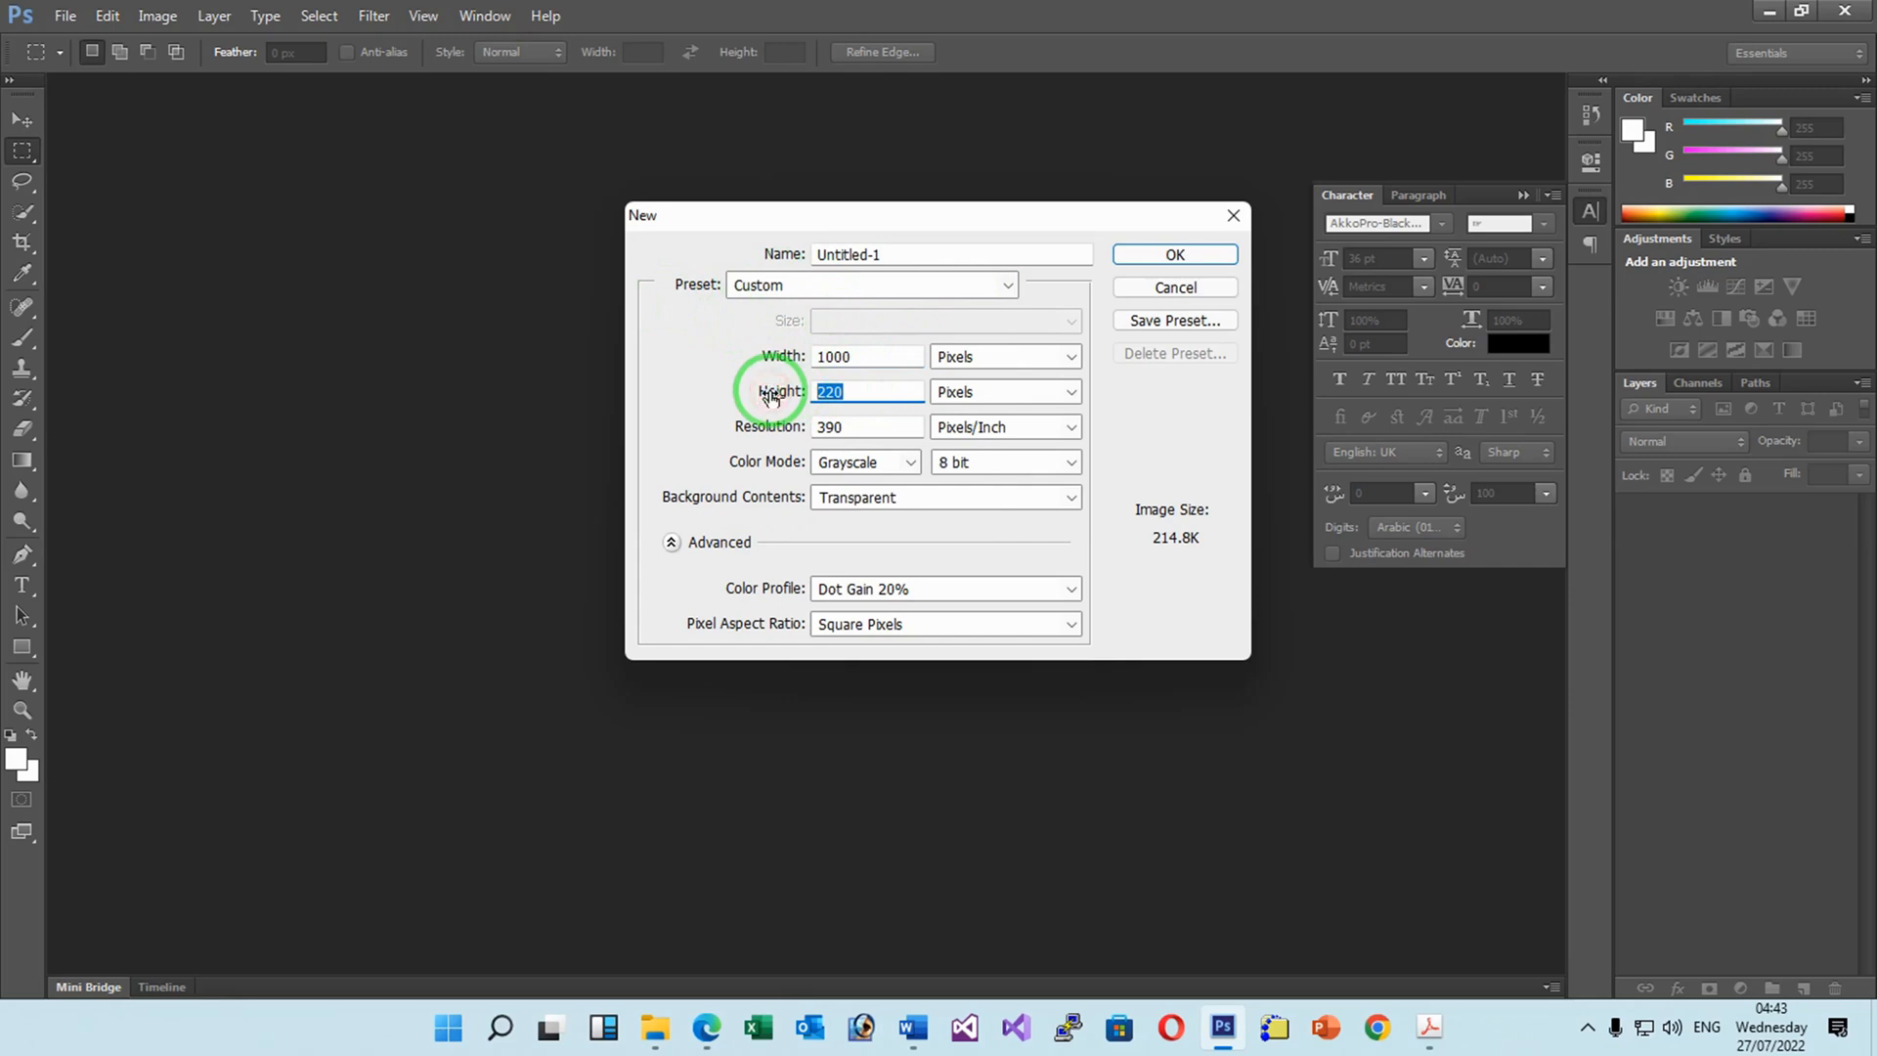
type("800")
left_click(991, 360)
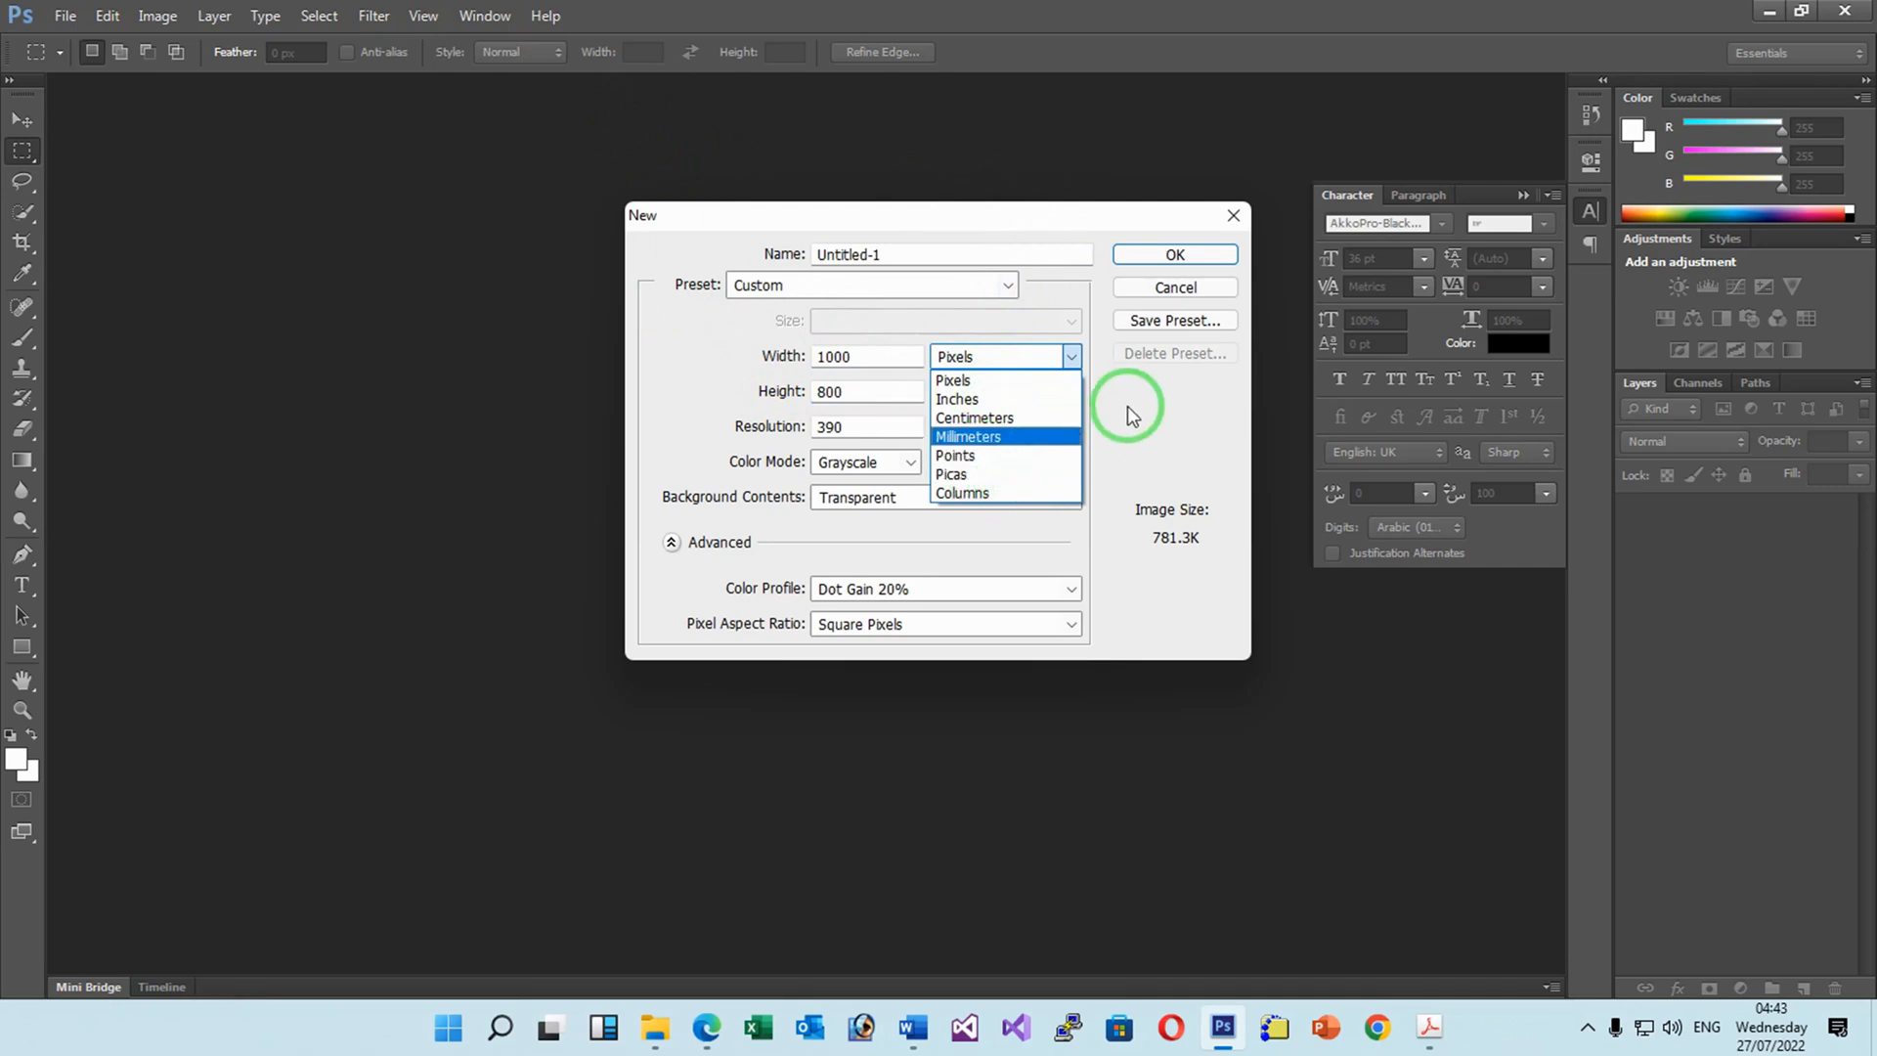
left_click(1007, 381)
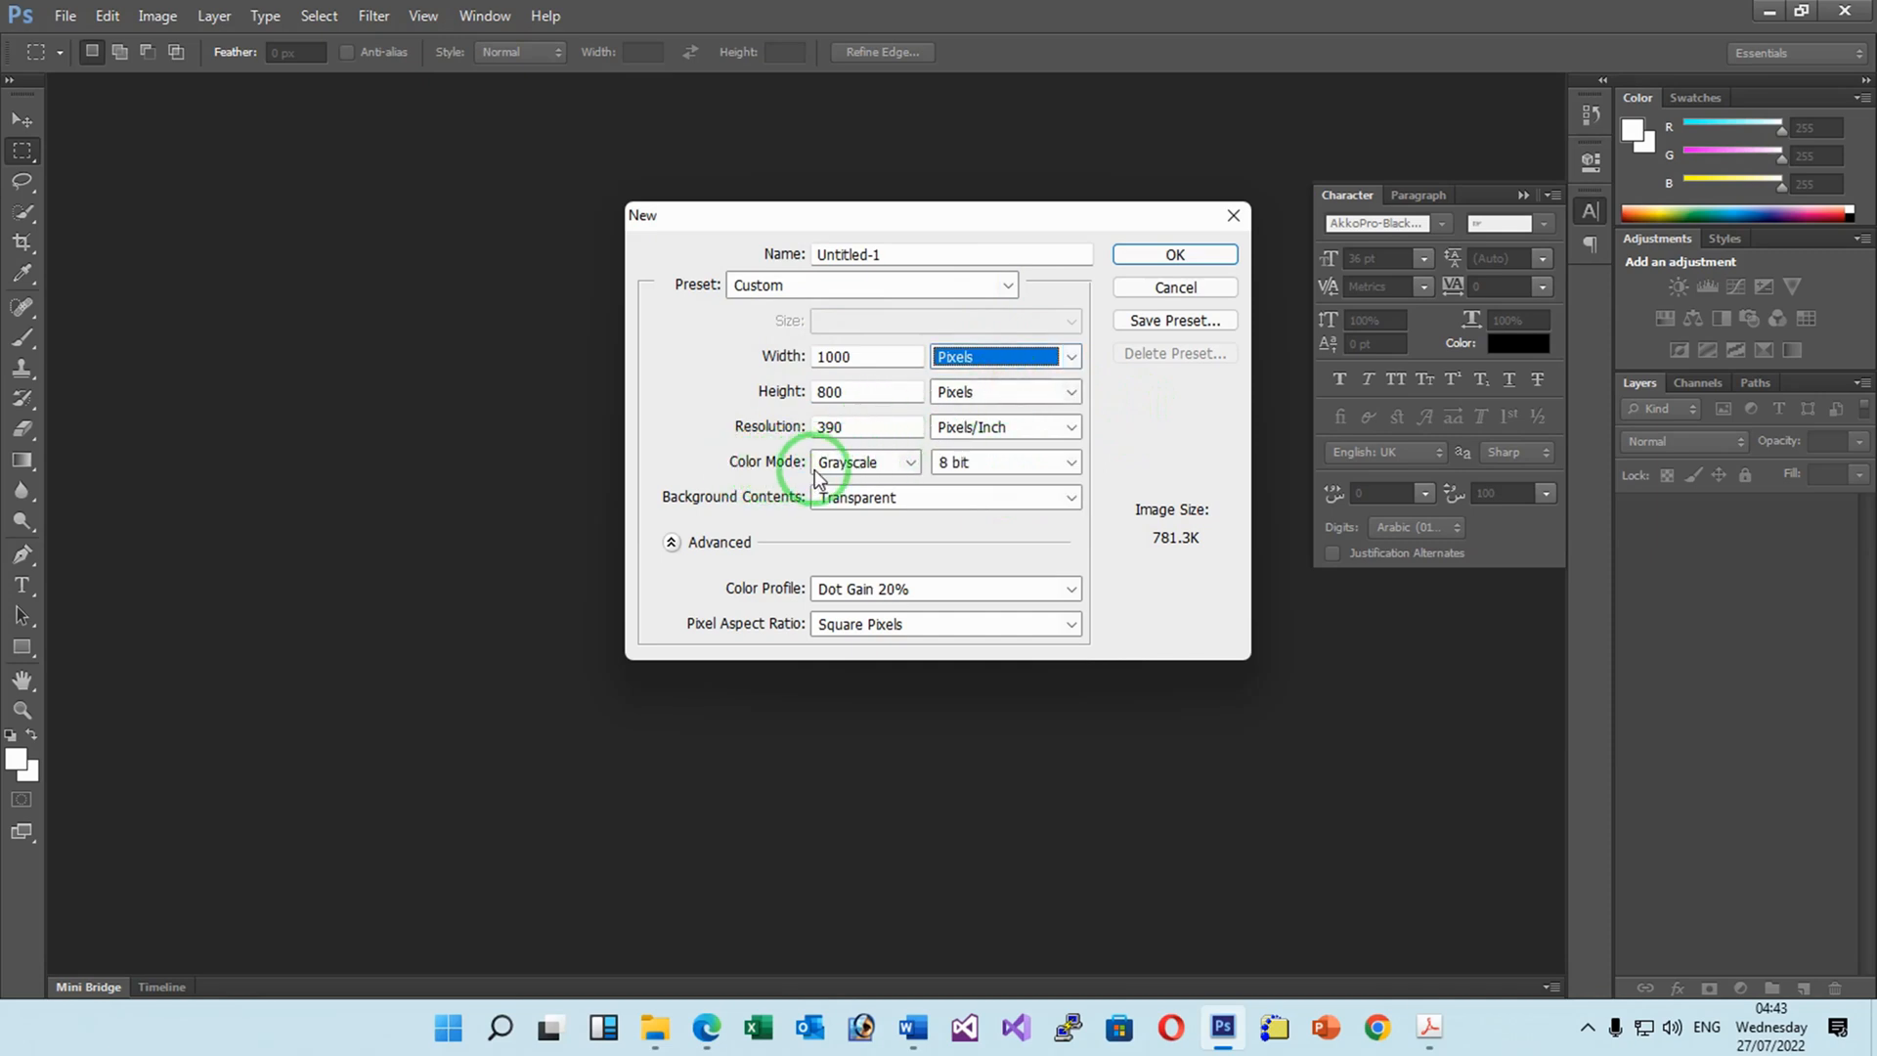
Set the color mode to Lab Color at 8 bit with White background contents, and create the document.
left_click(881, 463)
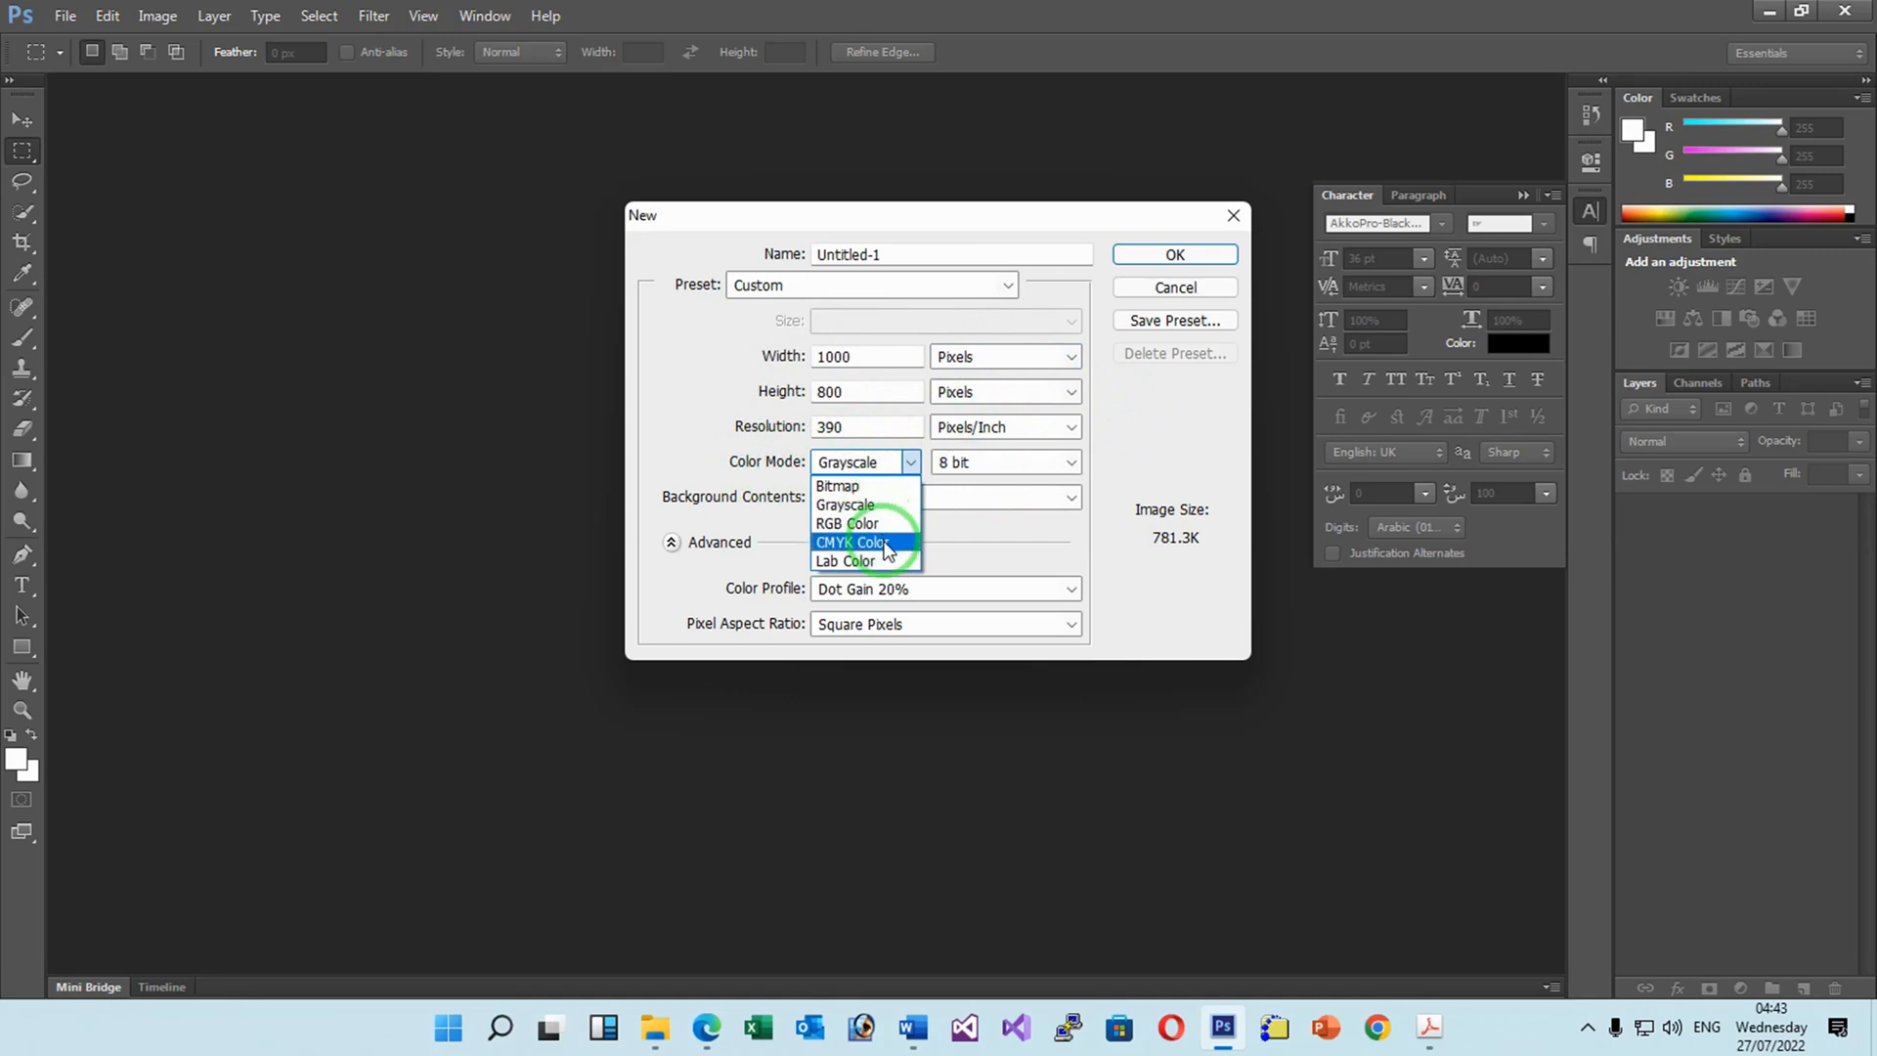
left_click(872, 563)
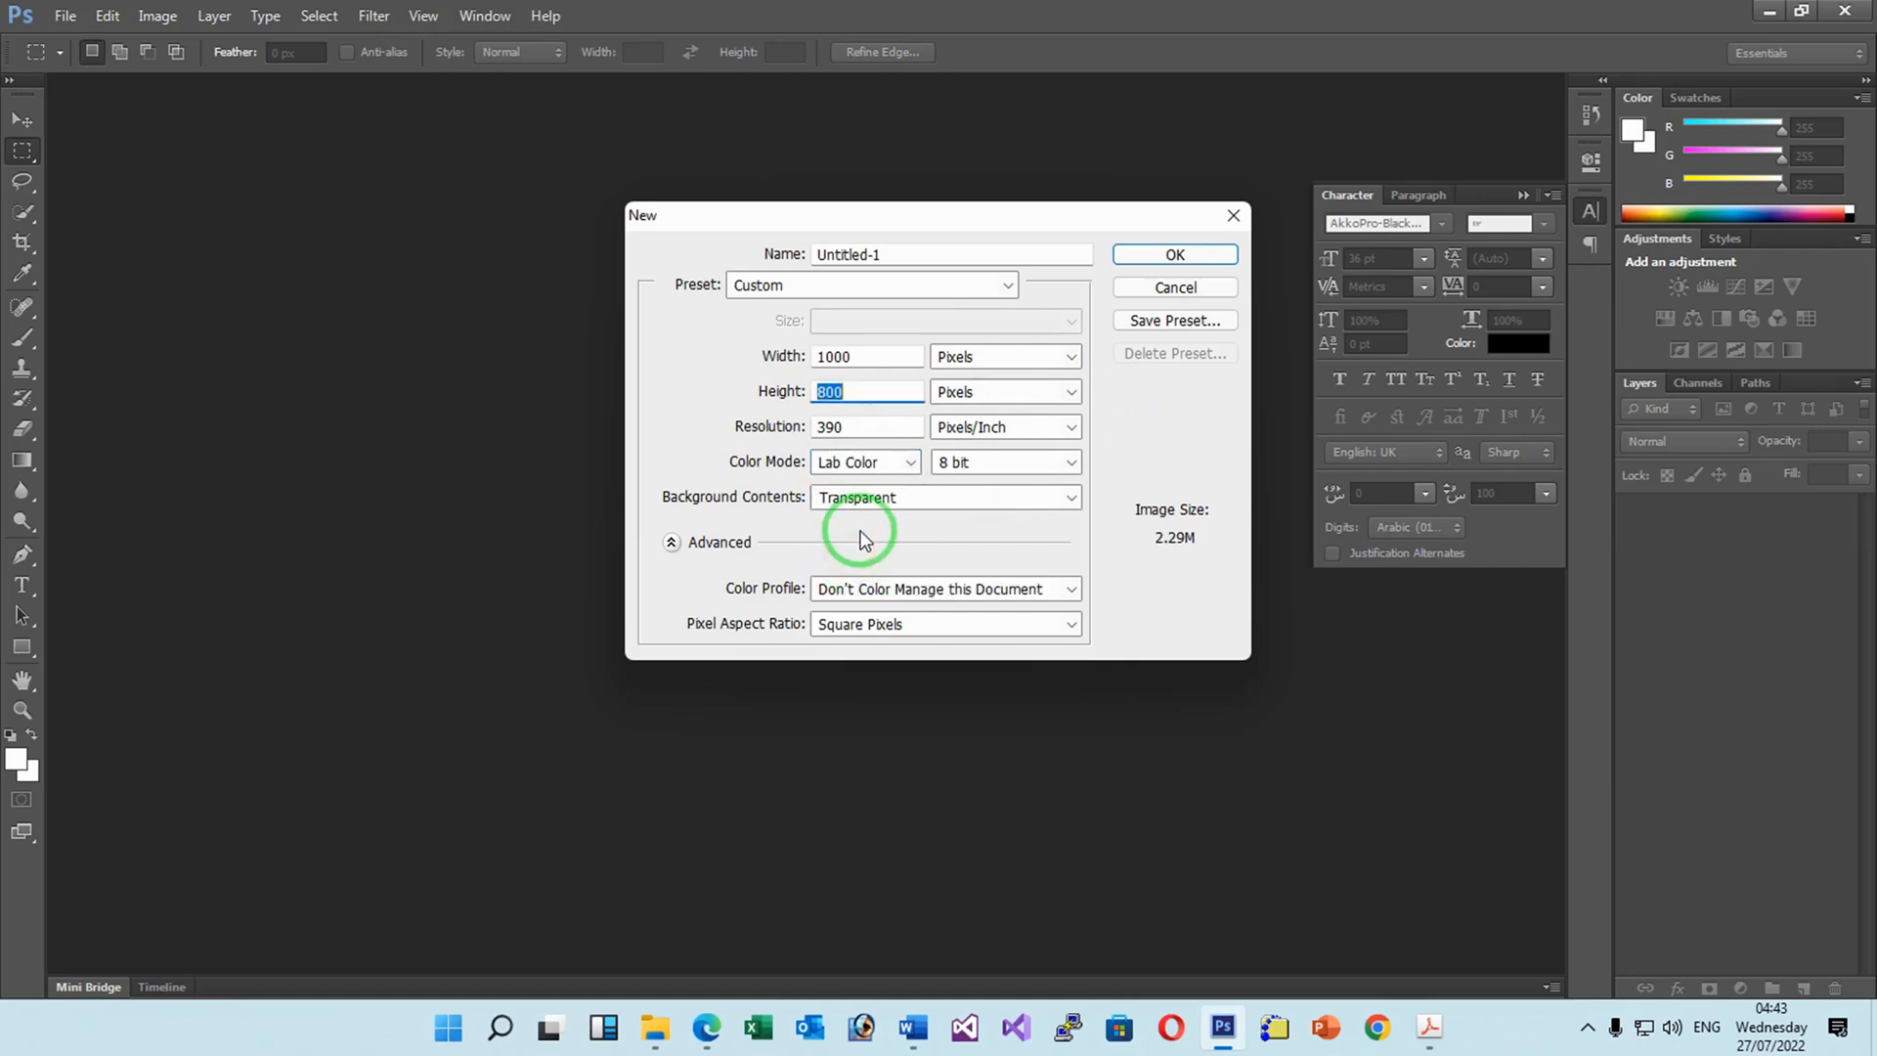
left_click(983, 465)
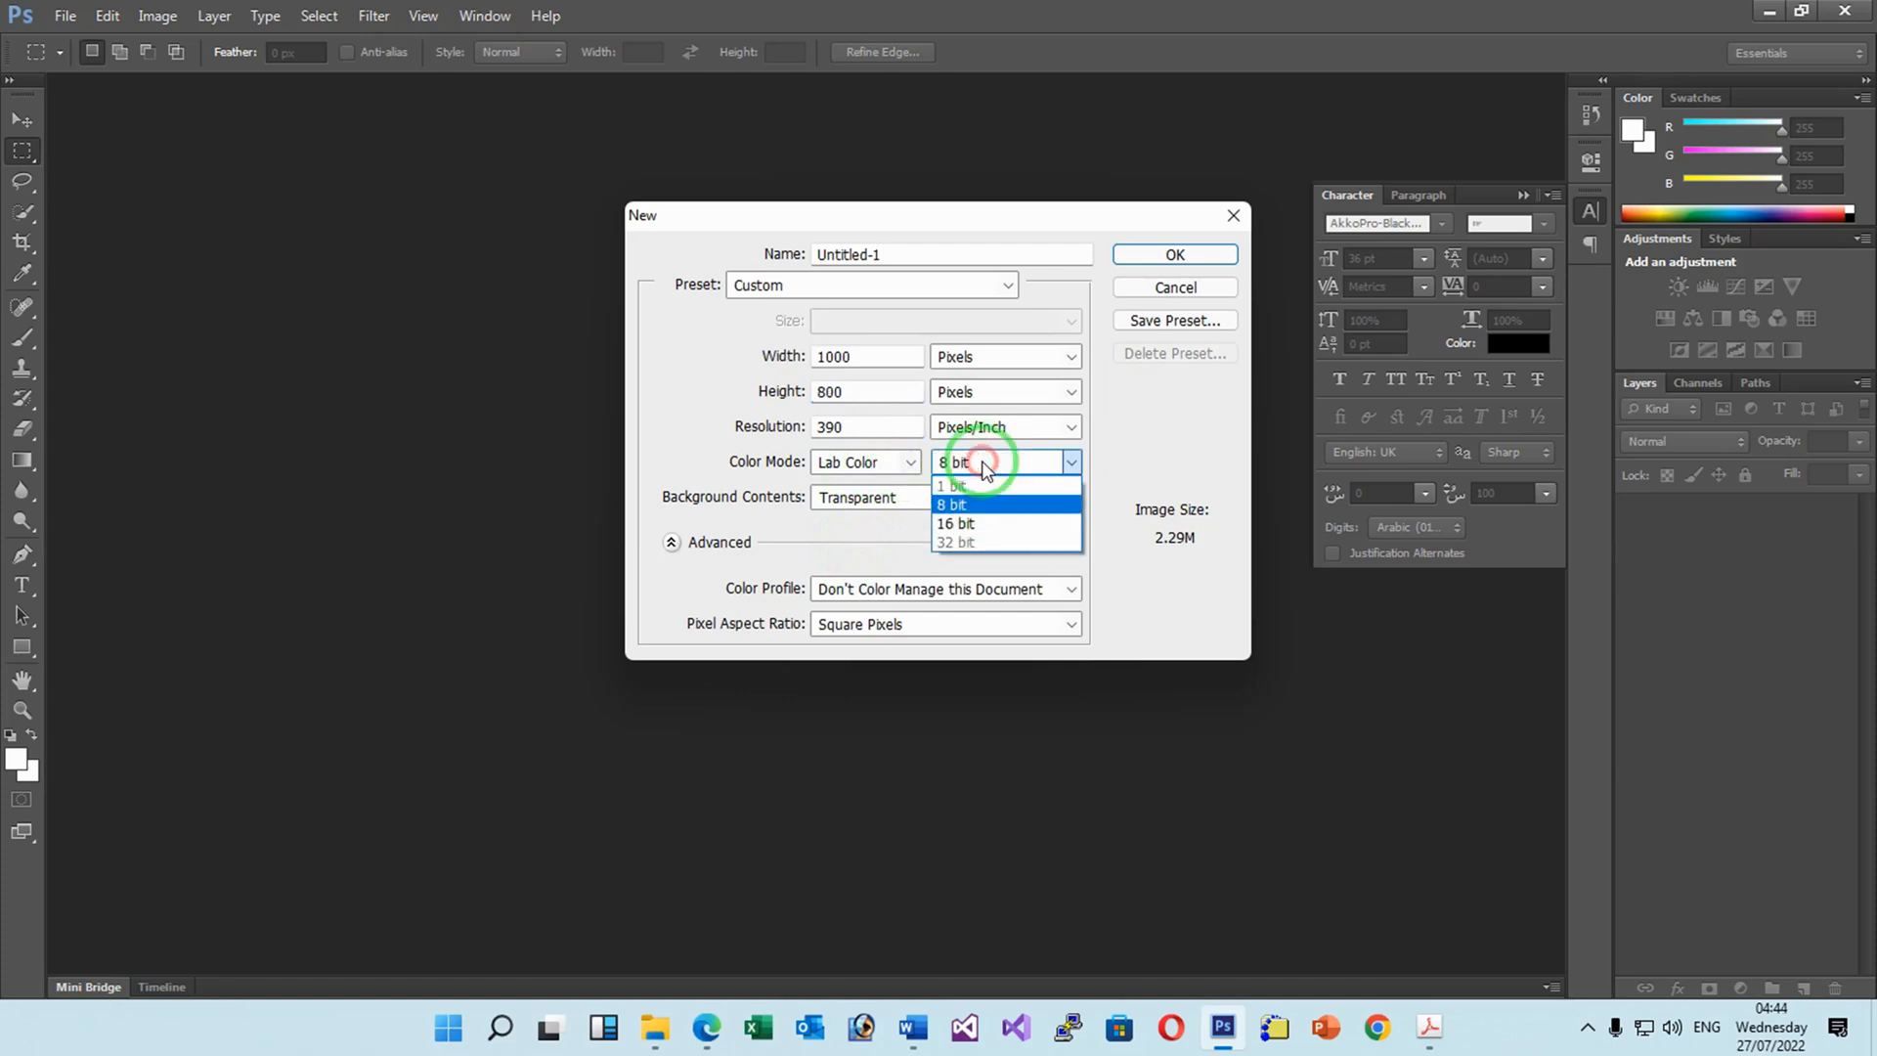
left_click(963, 542)
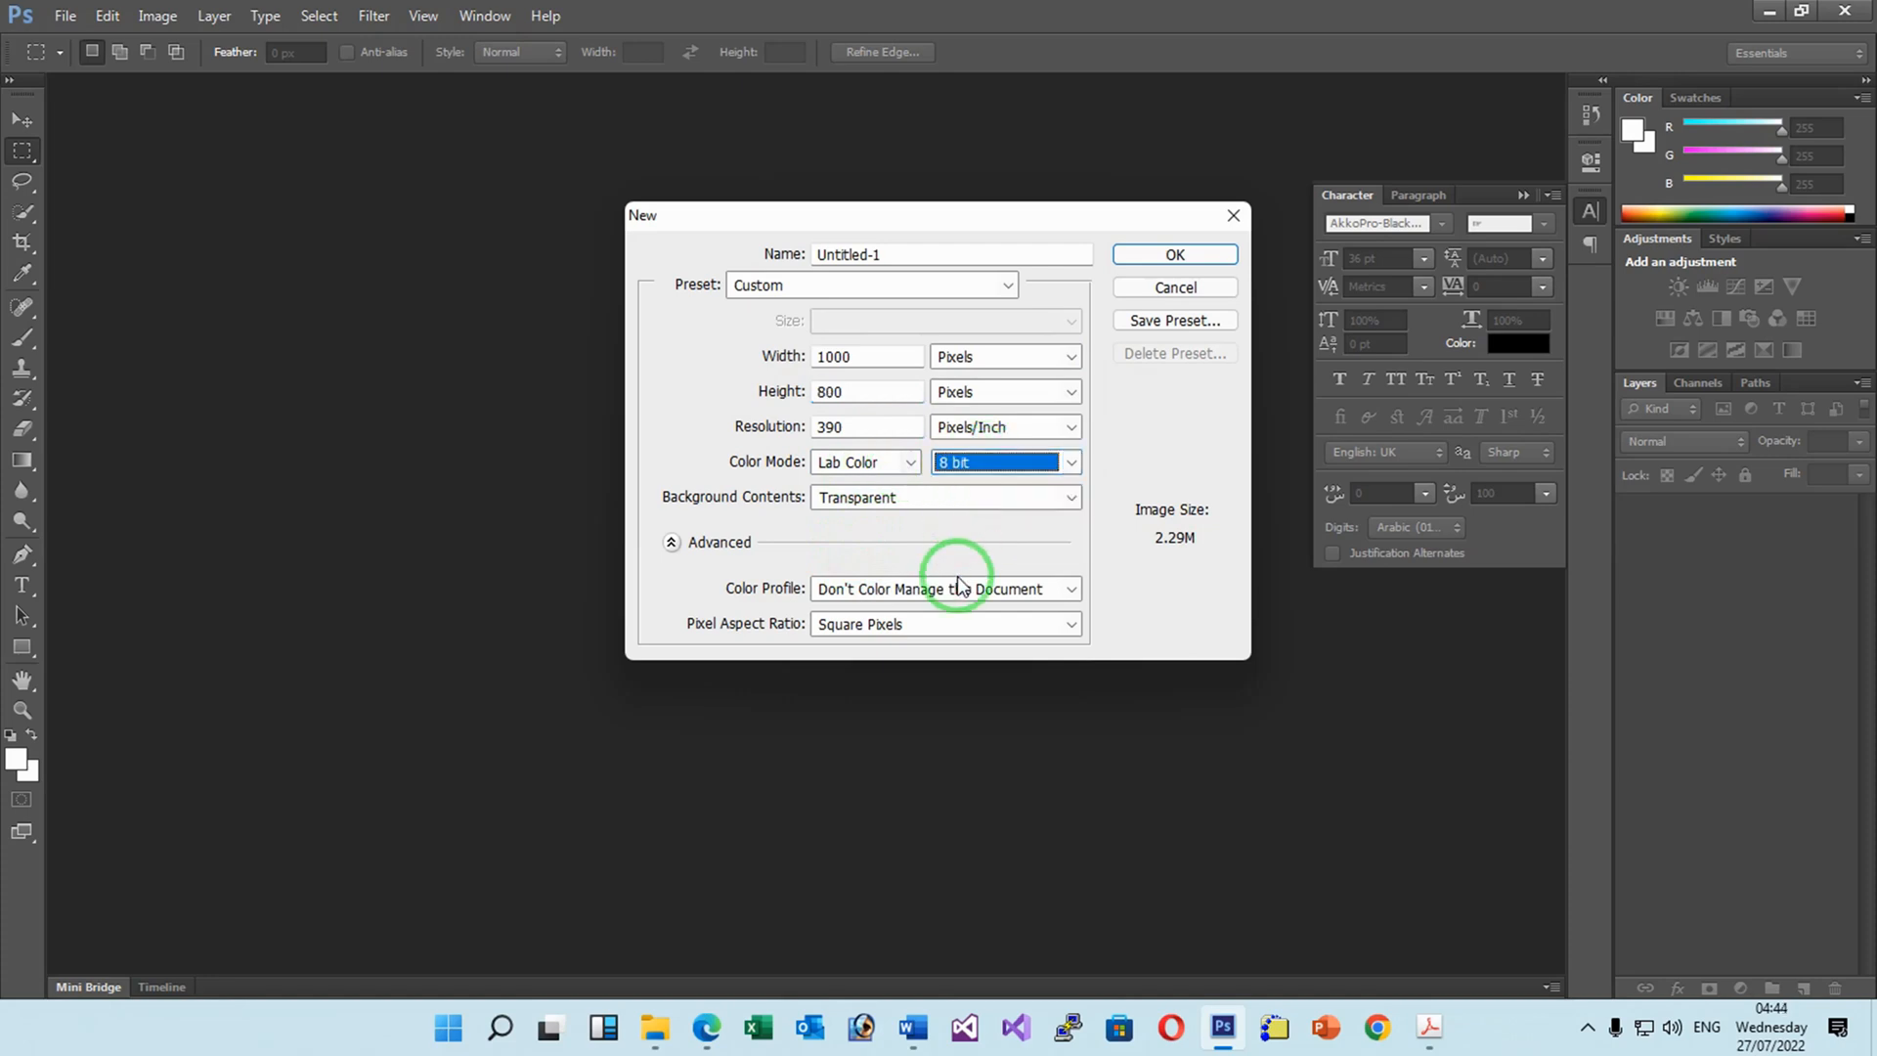
left_click(895, 504)
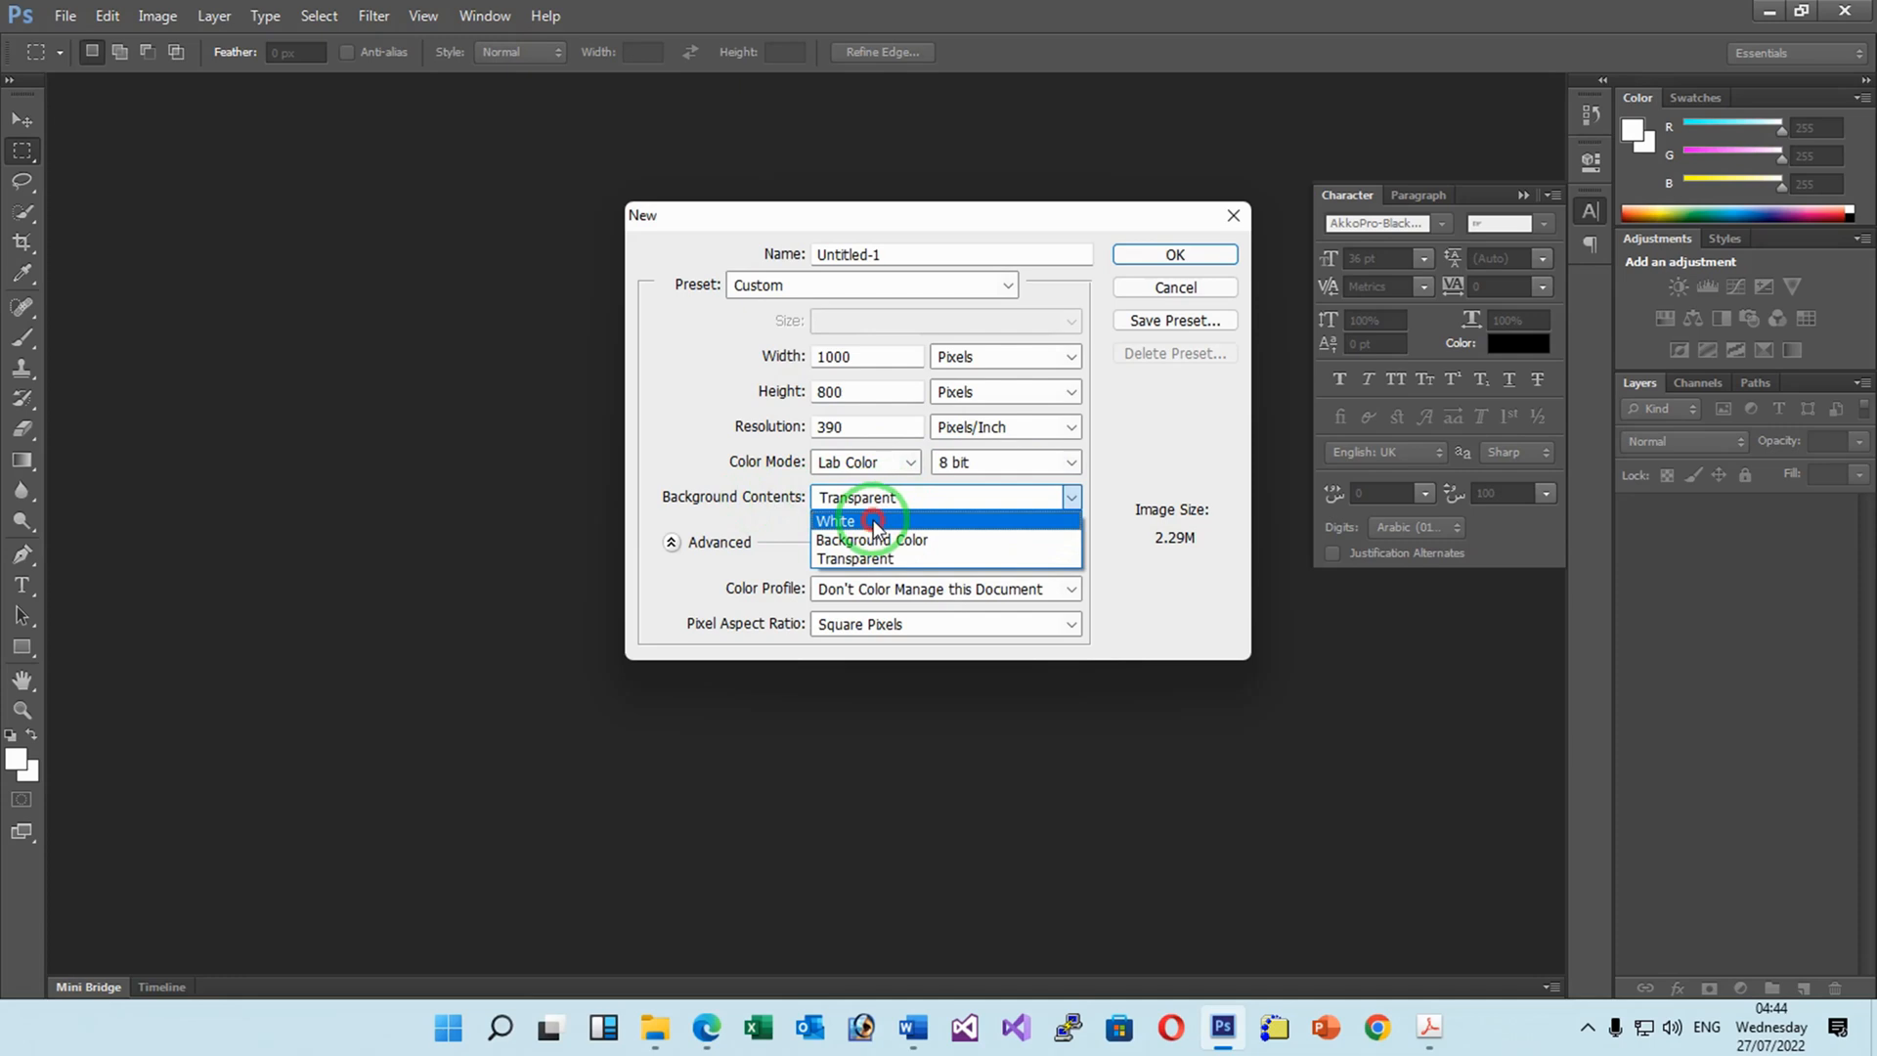
left_click(872, 525)
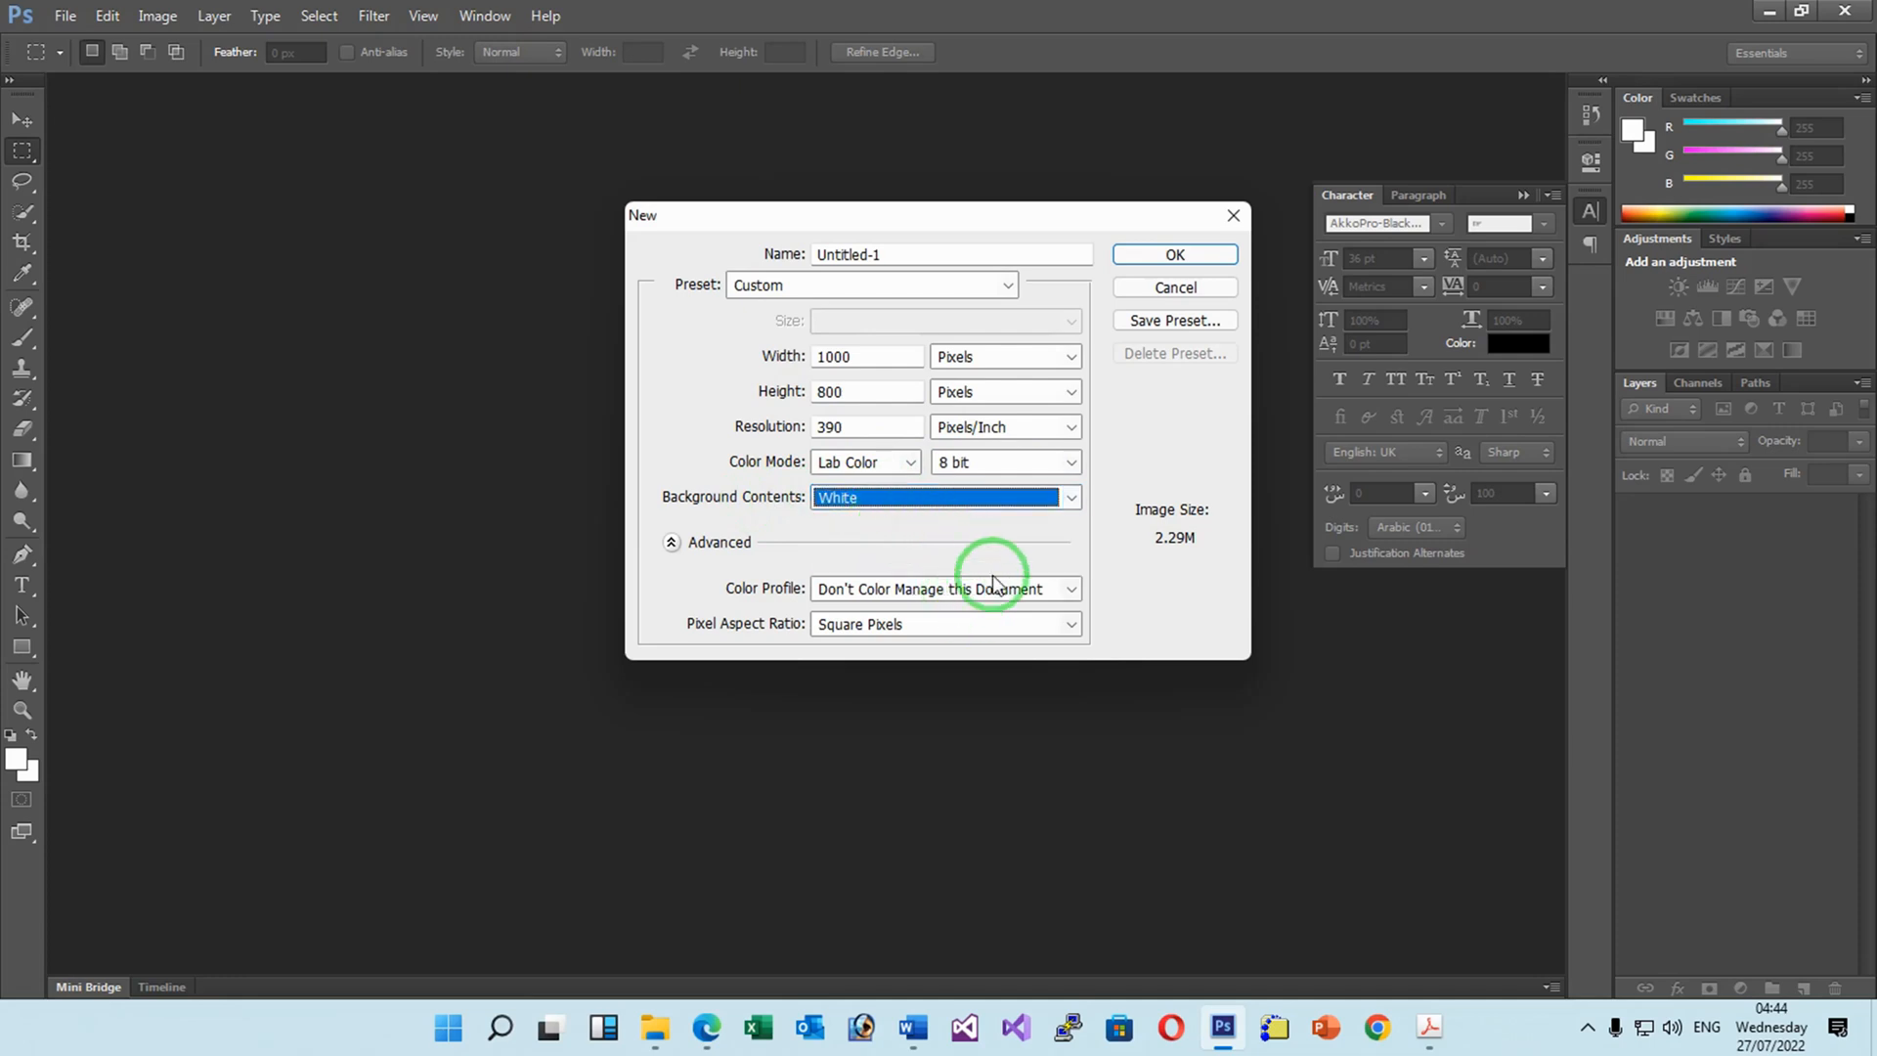
left_click(1175, 255)
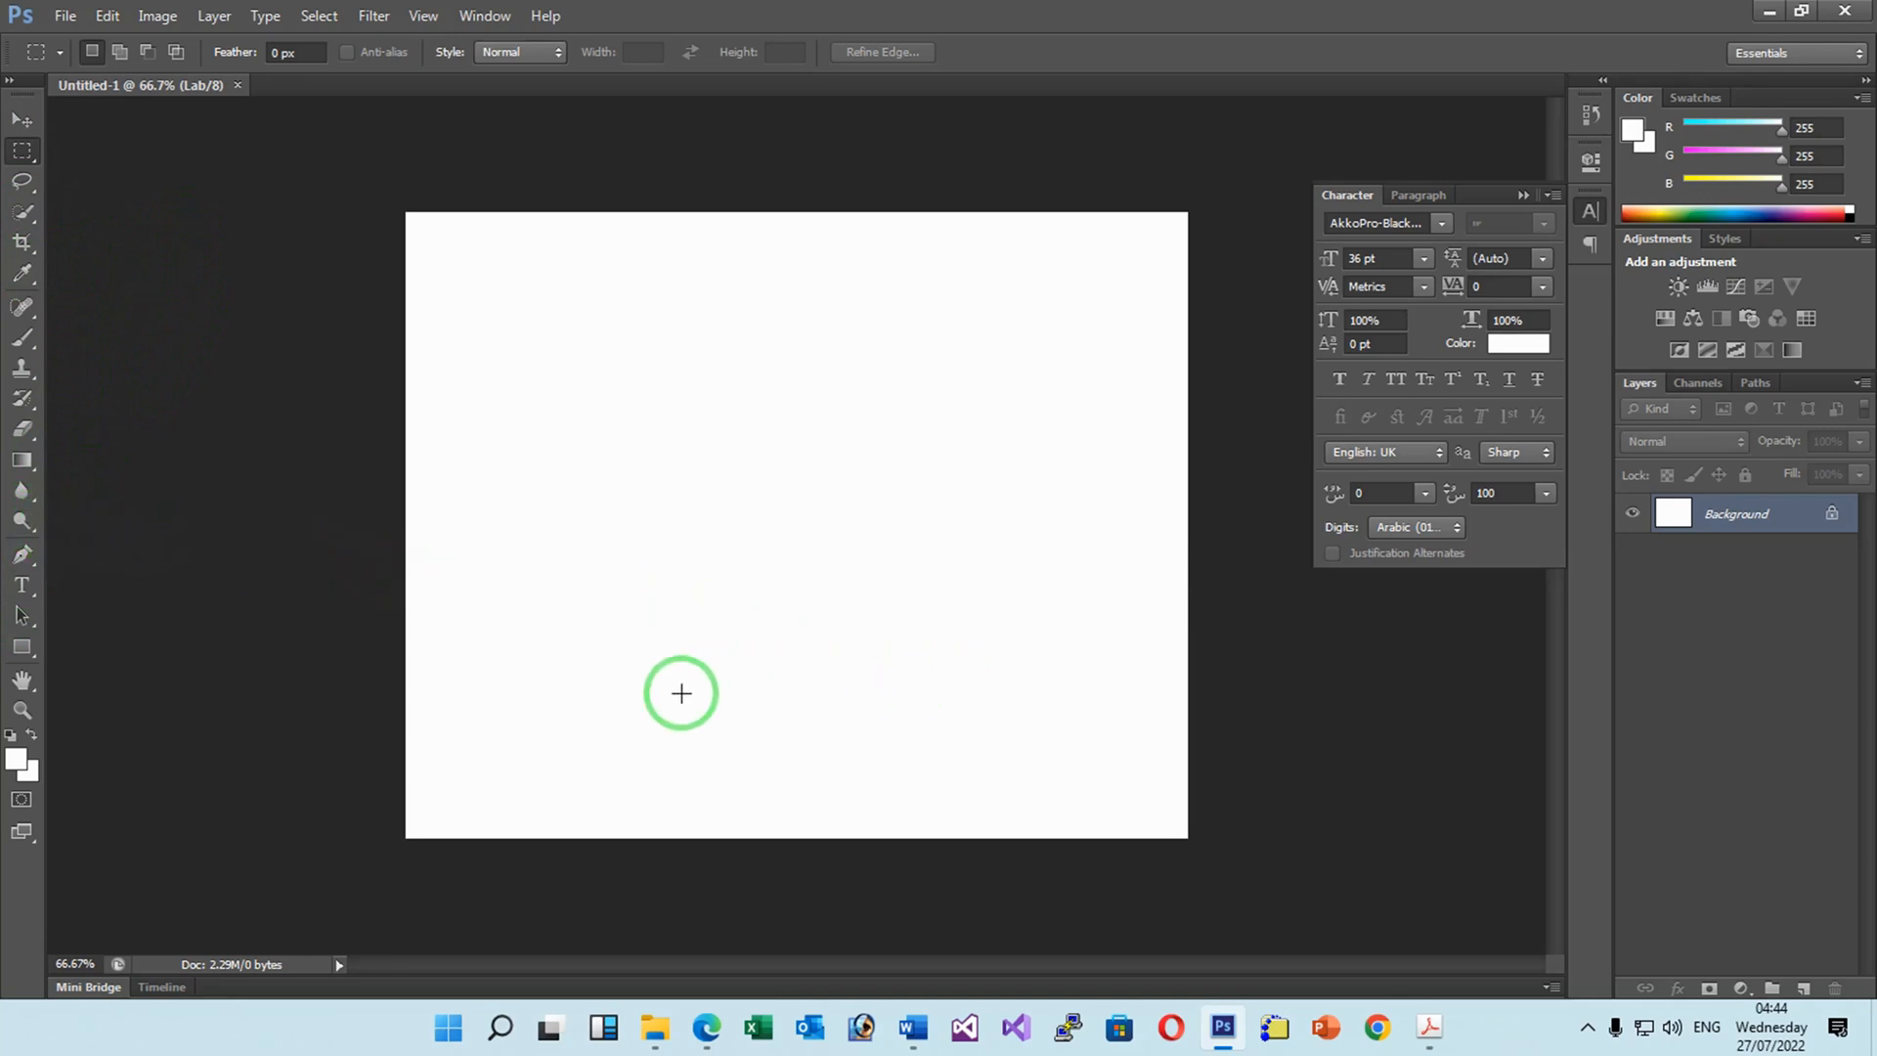
Duplicate the Background layer within the same document.
right_click(1758, 520)
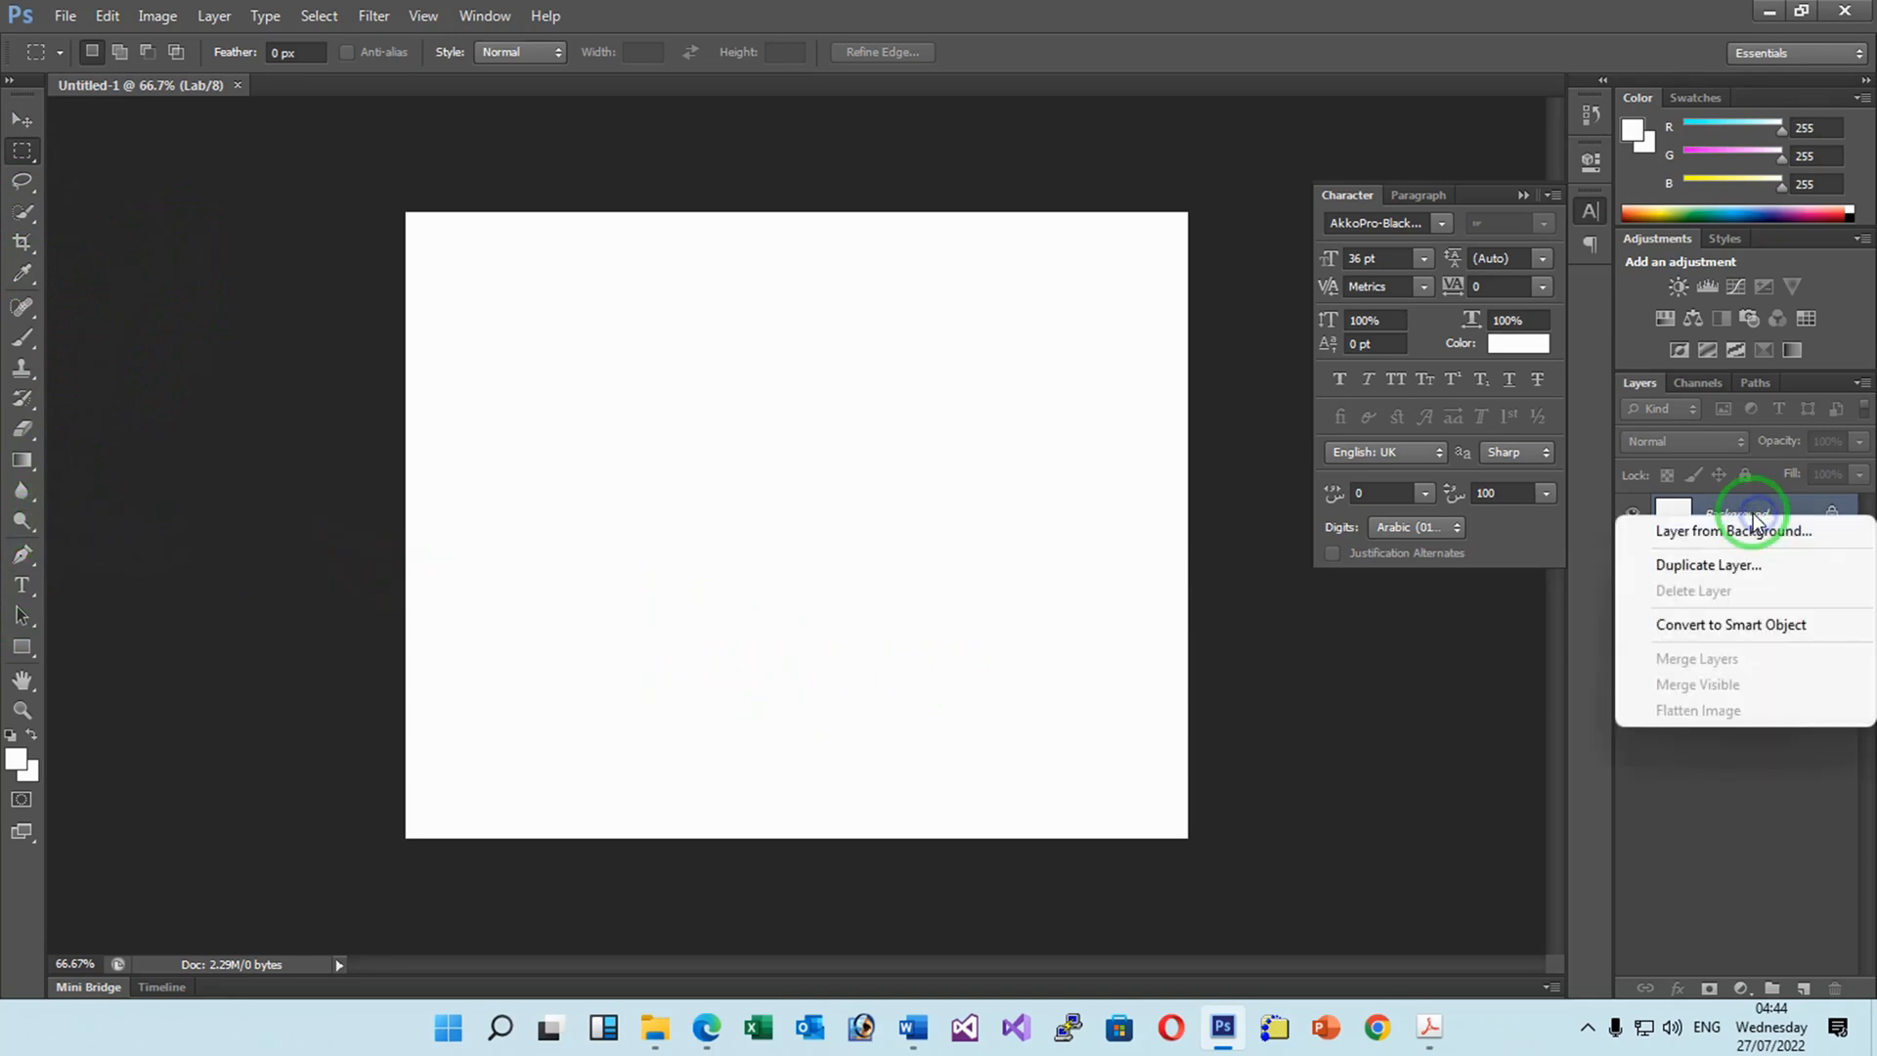
left_click(1732, 566)
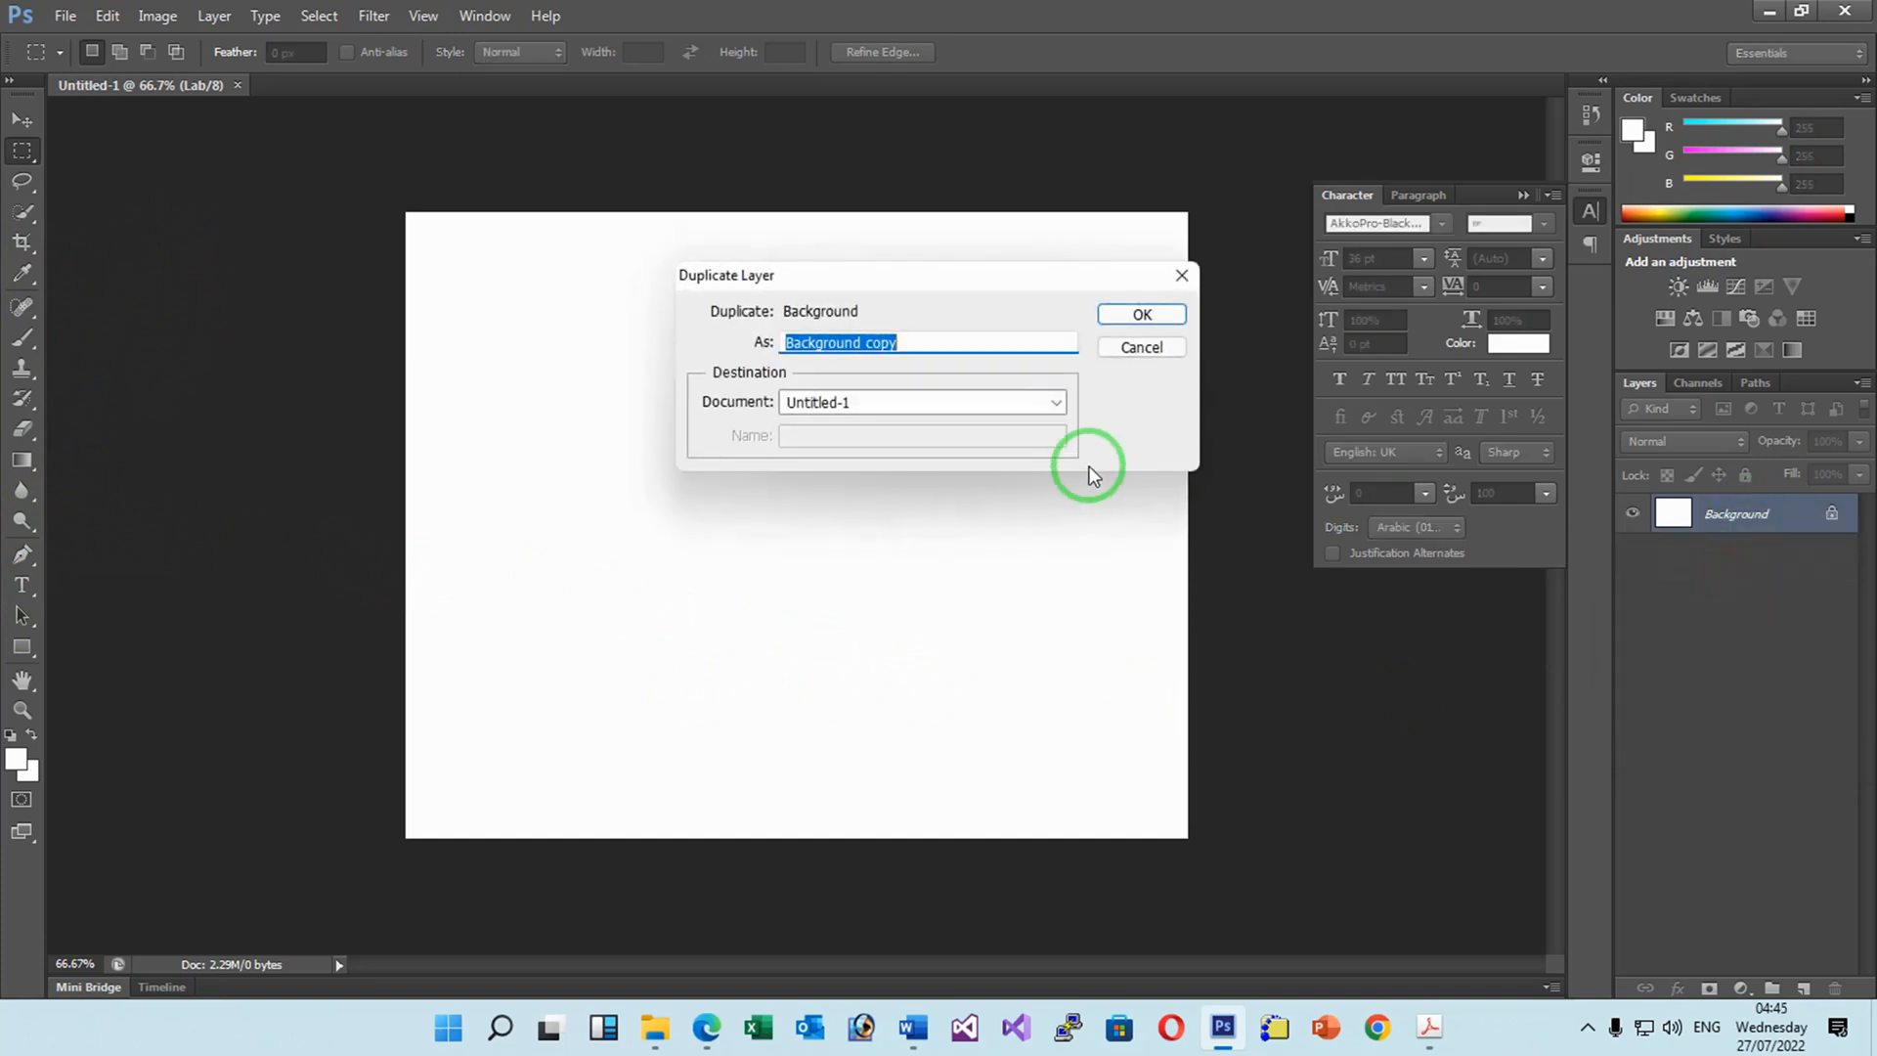
left_click(1142, 314)
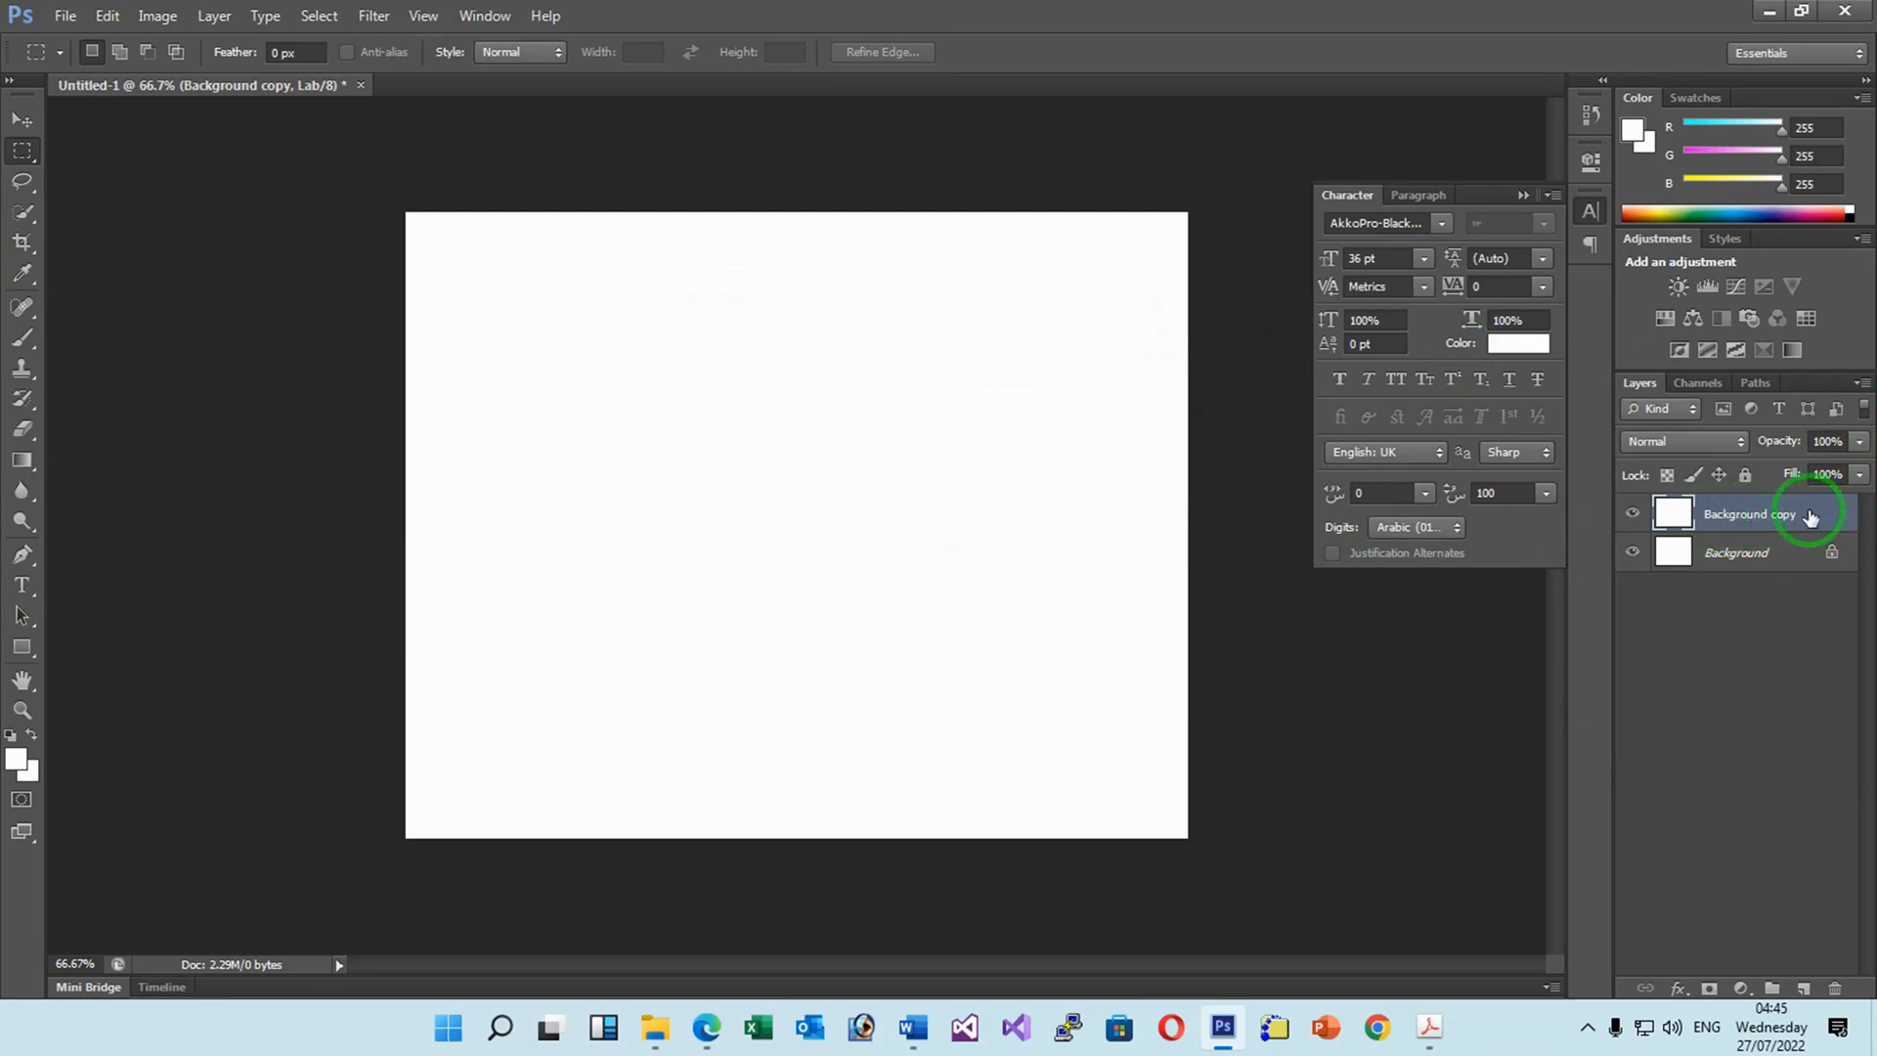
Apply a red Color Overlay layer style to the duplicated background layer.
double_click(1803, 515)
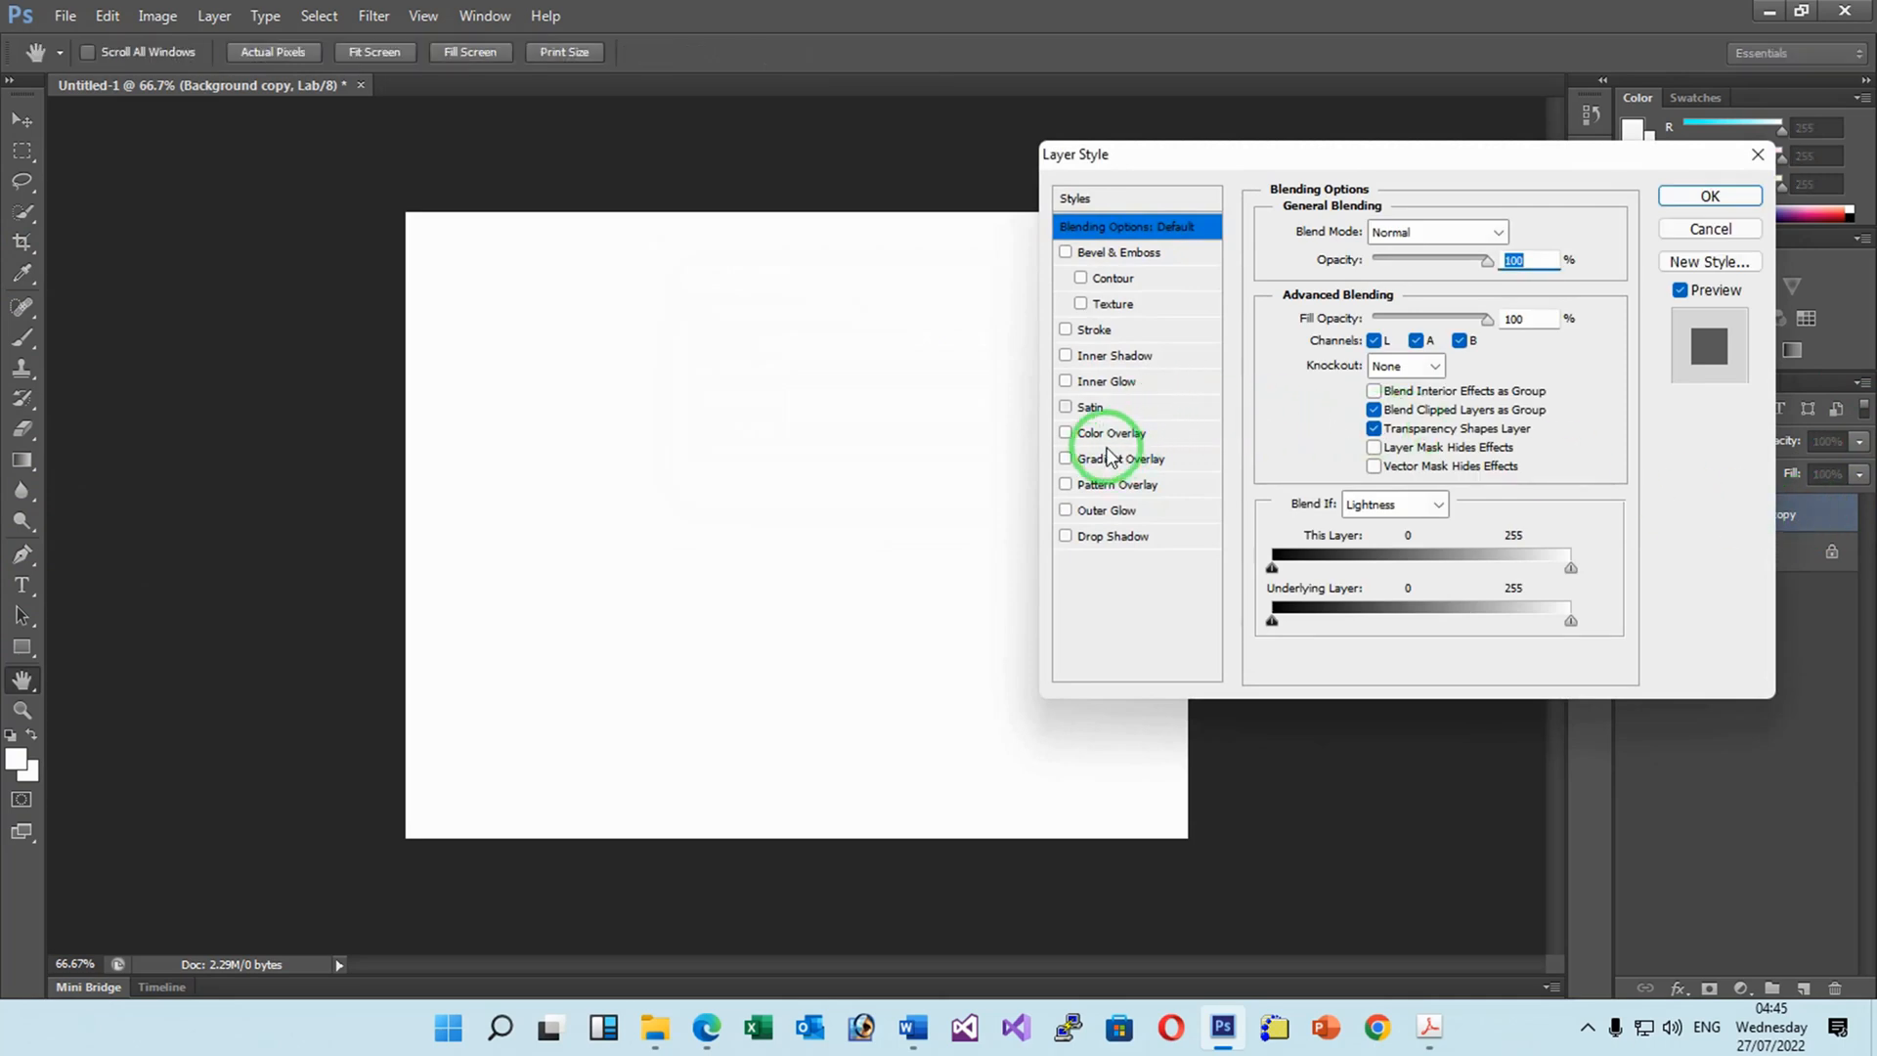
left_click(1065, 432)
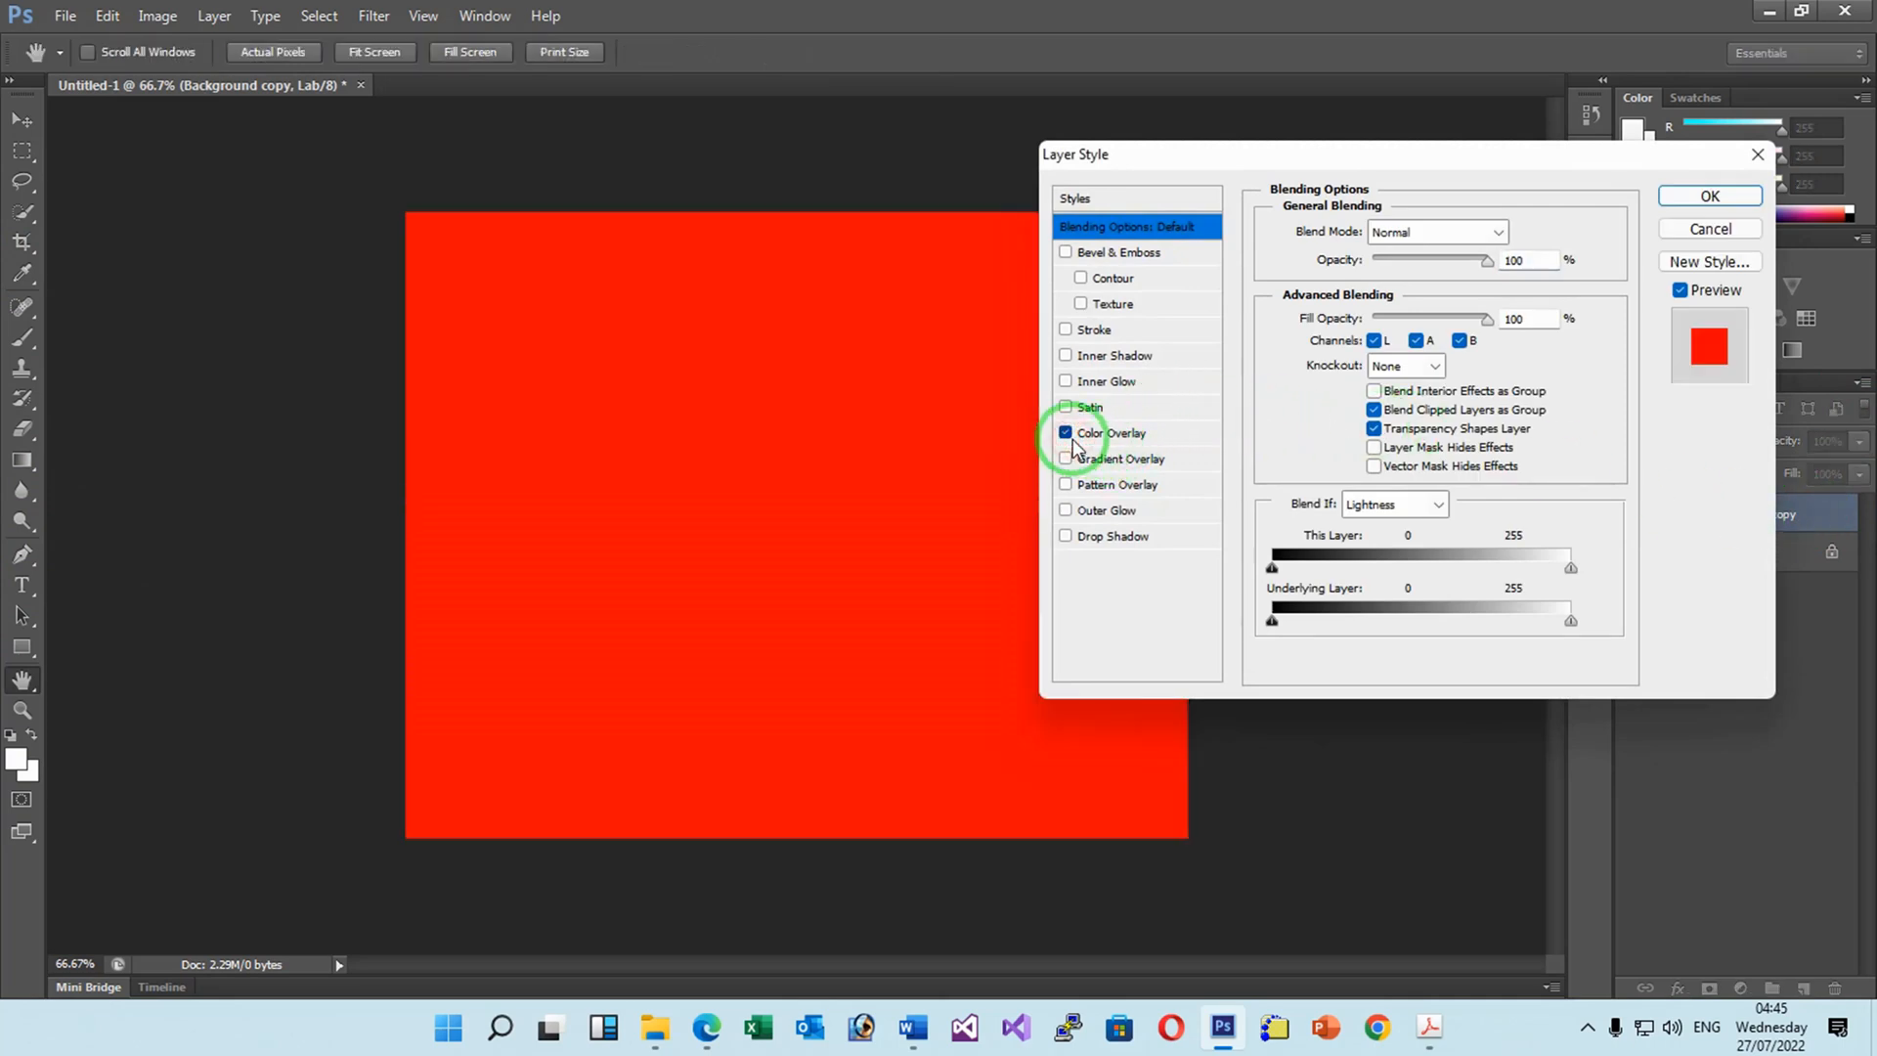
left_click(1707, 204)
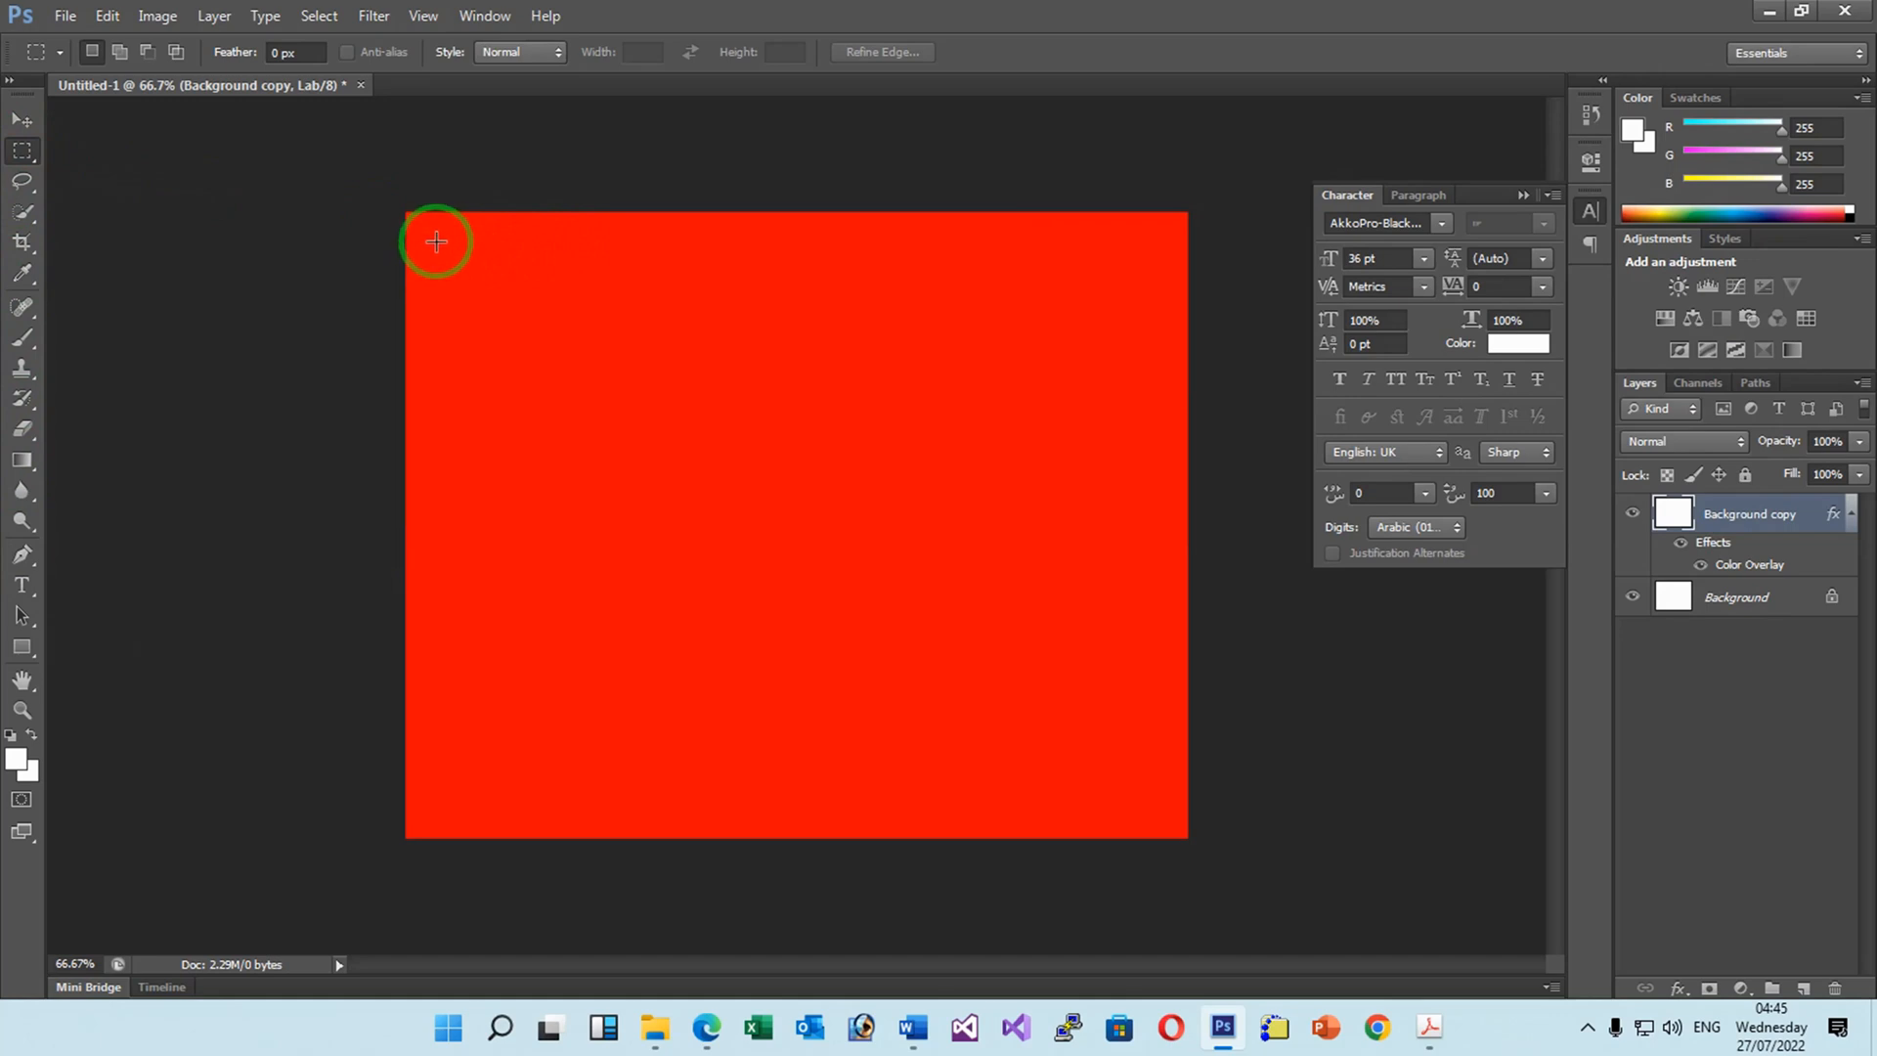
Copy a rectangular area just inside the canvas edges onto a new layer and shift the pasted white rectangle slightly right and up.
left_click_drag(436, 239, 1146, 802)
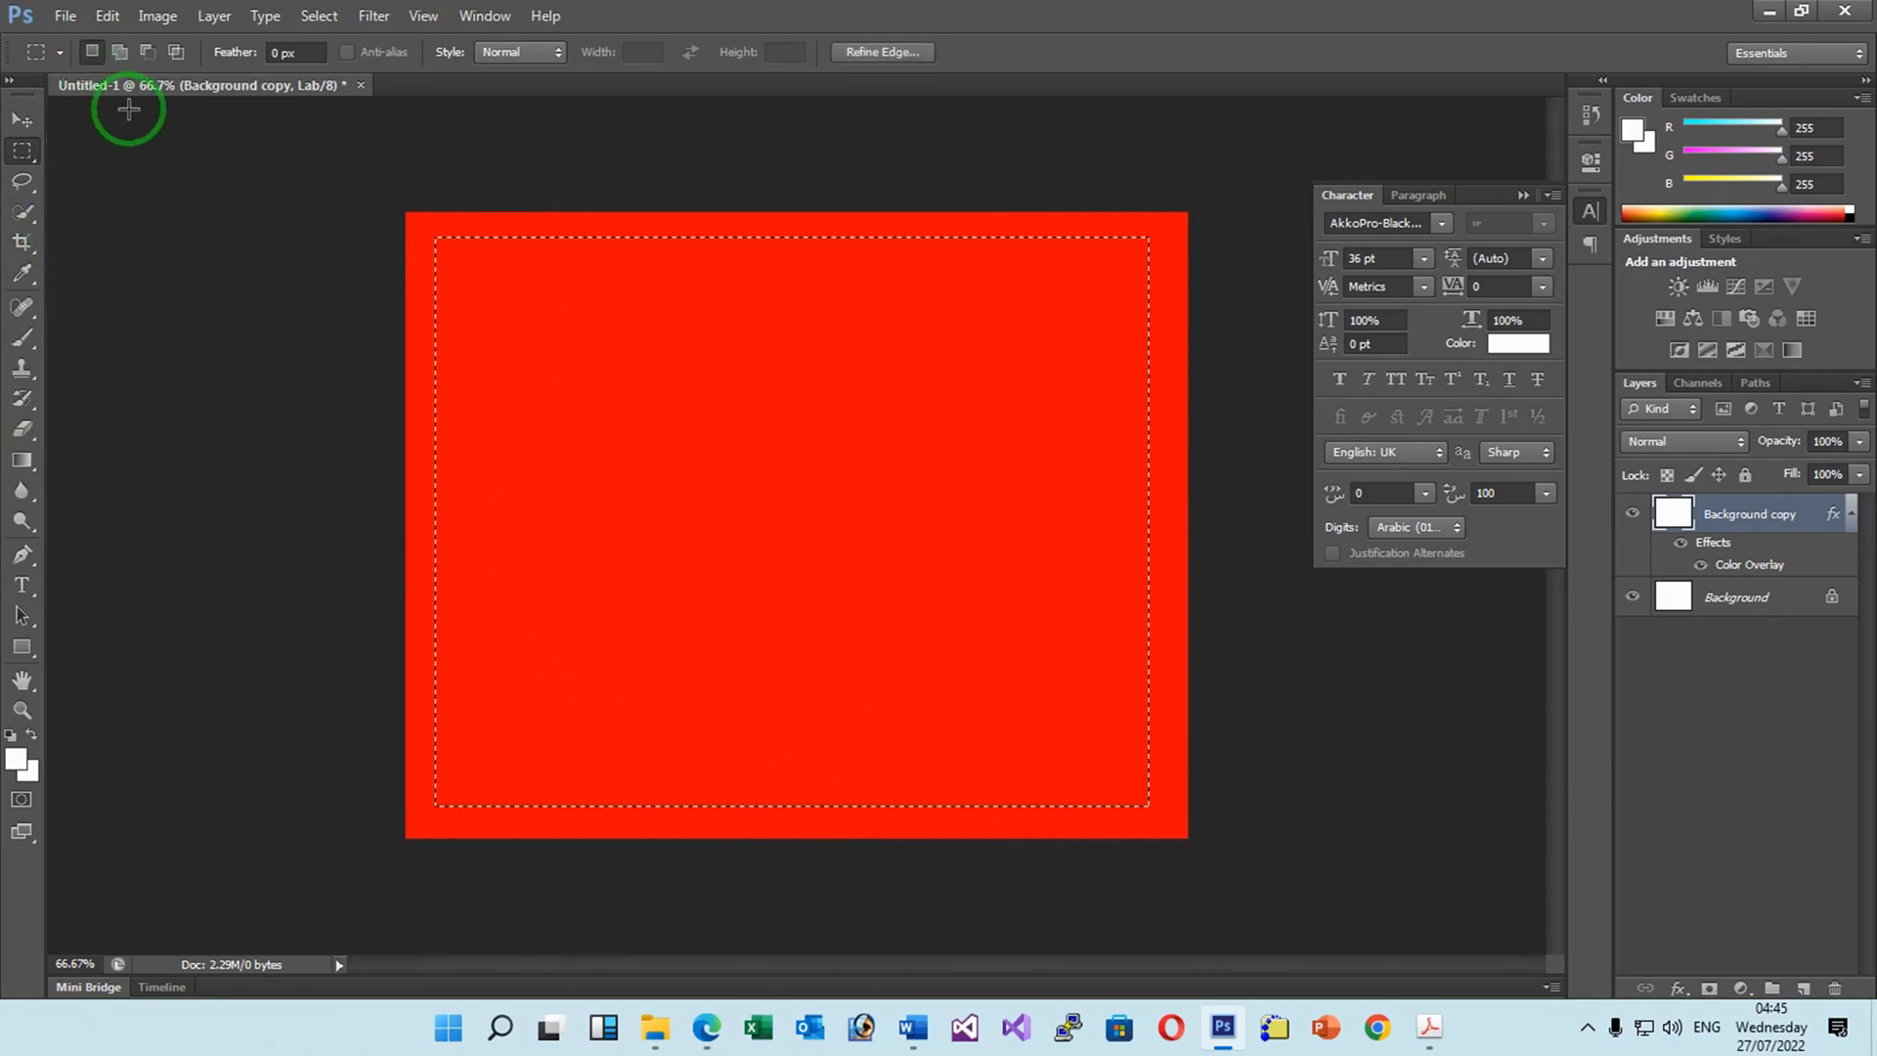
left_click(106, 16)
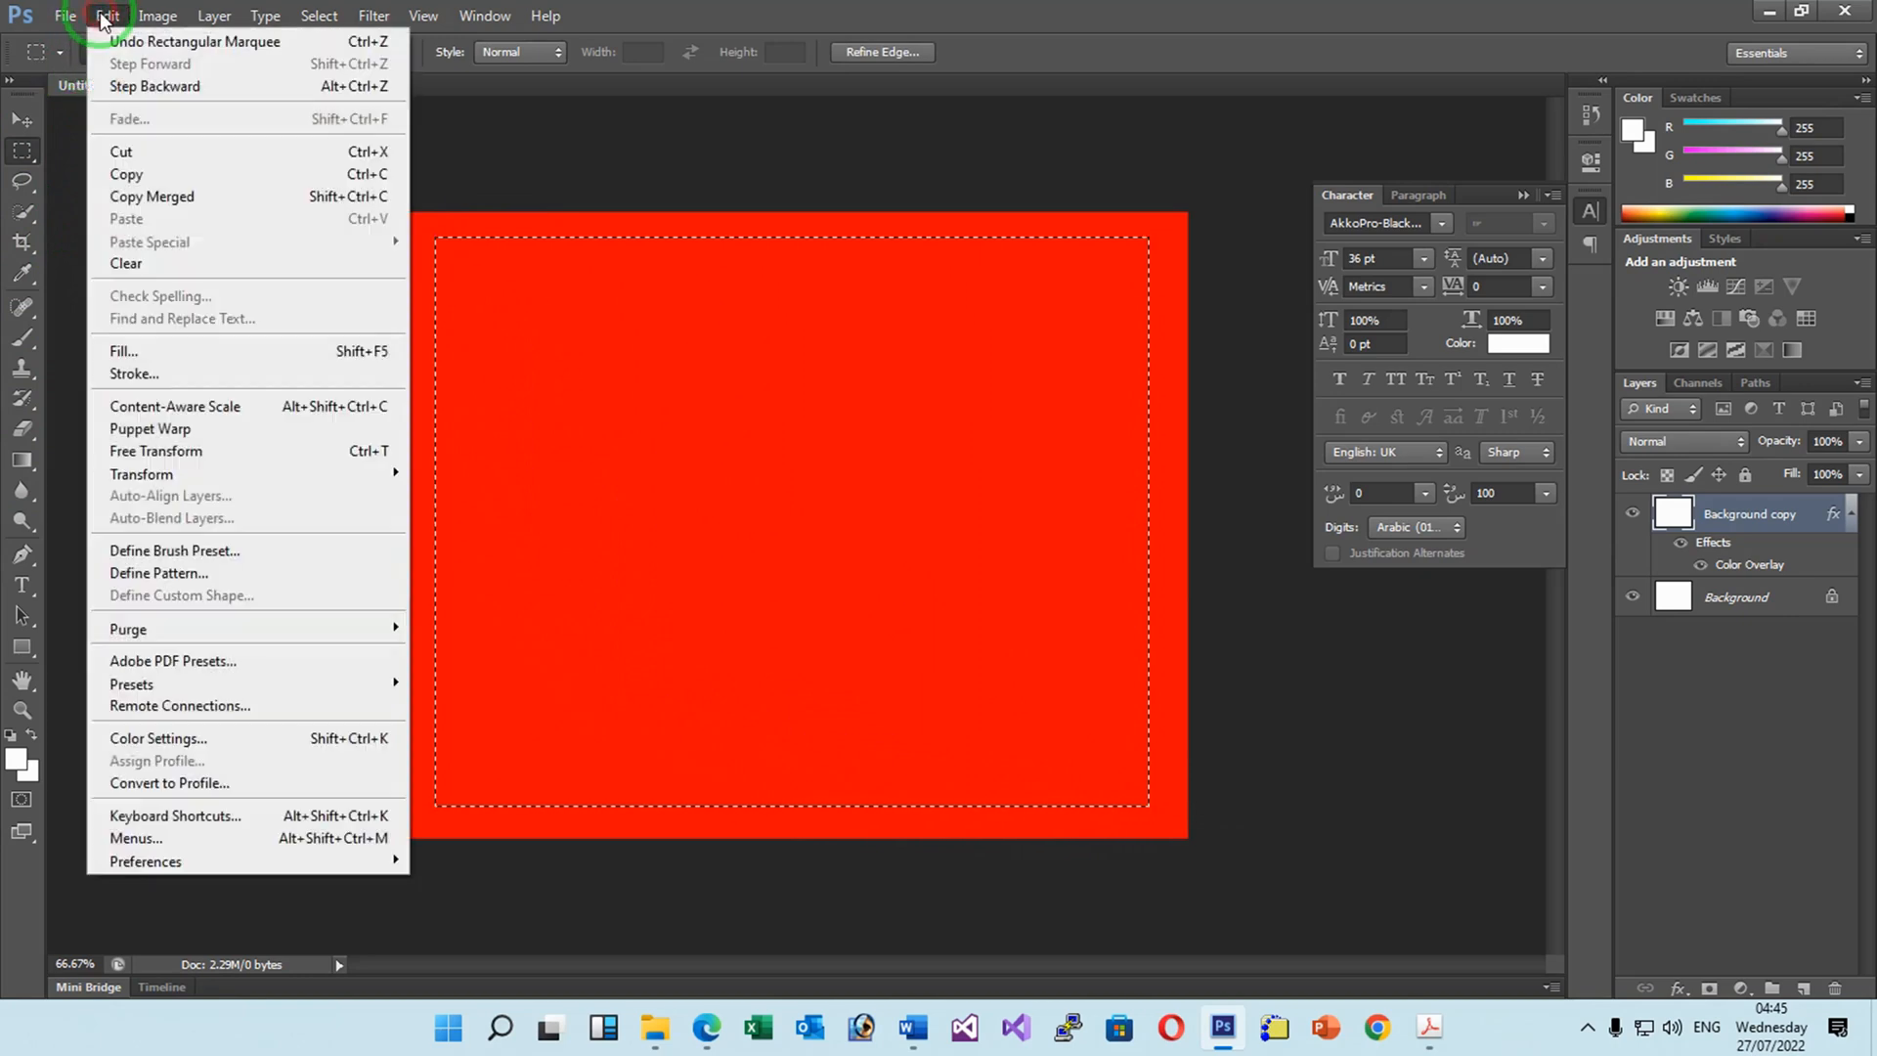
left_click(174, 174)
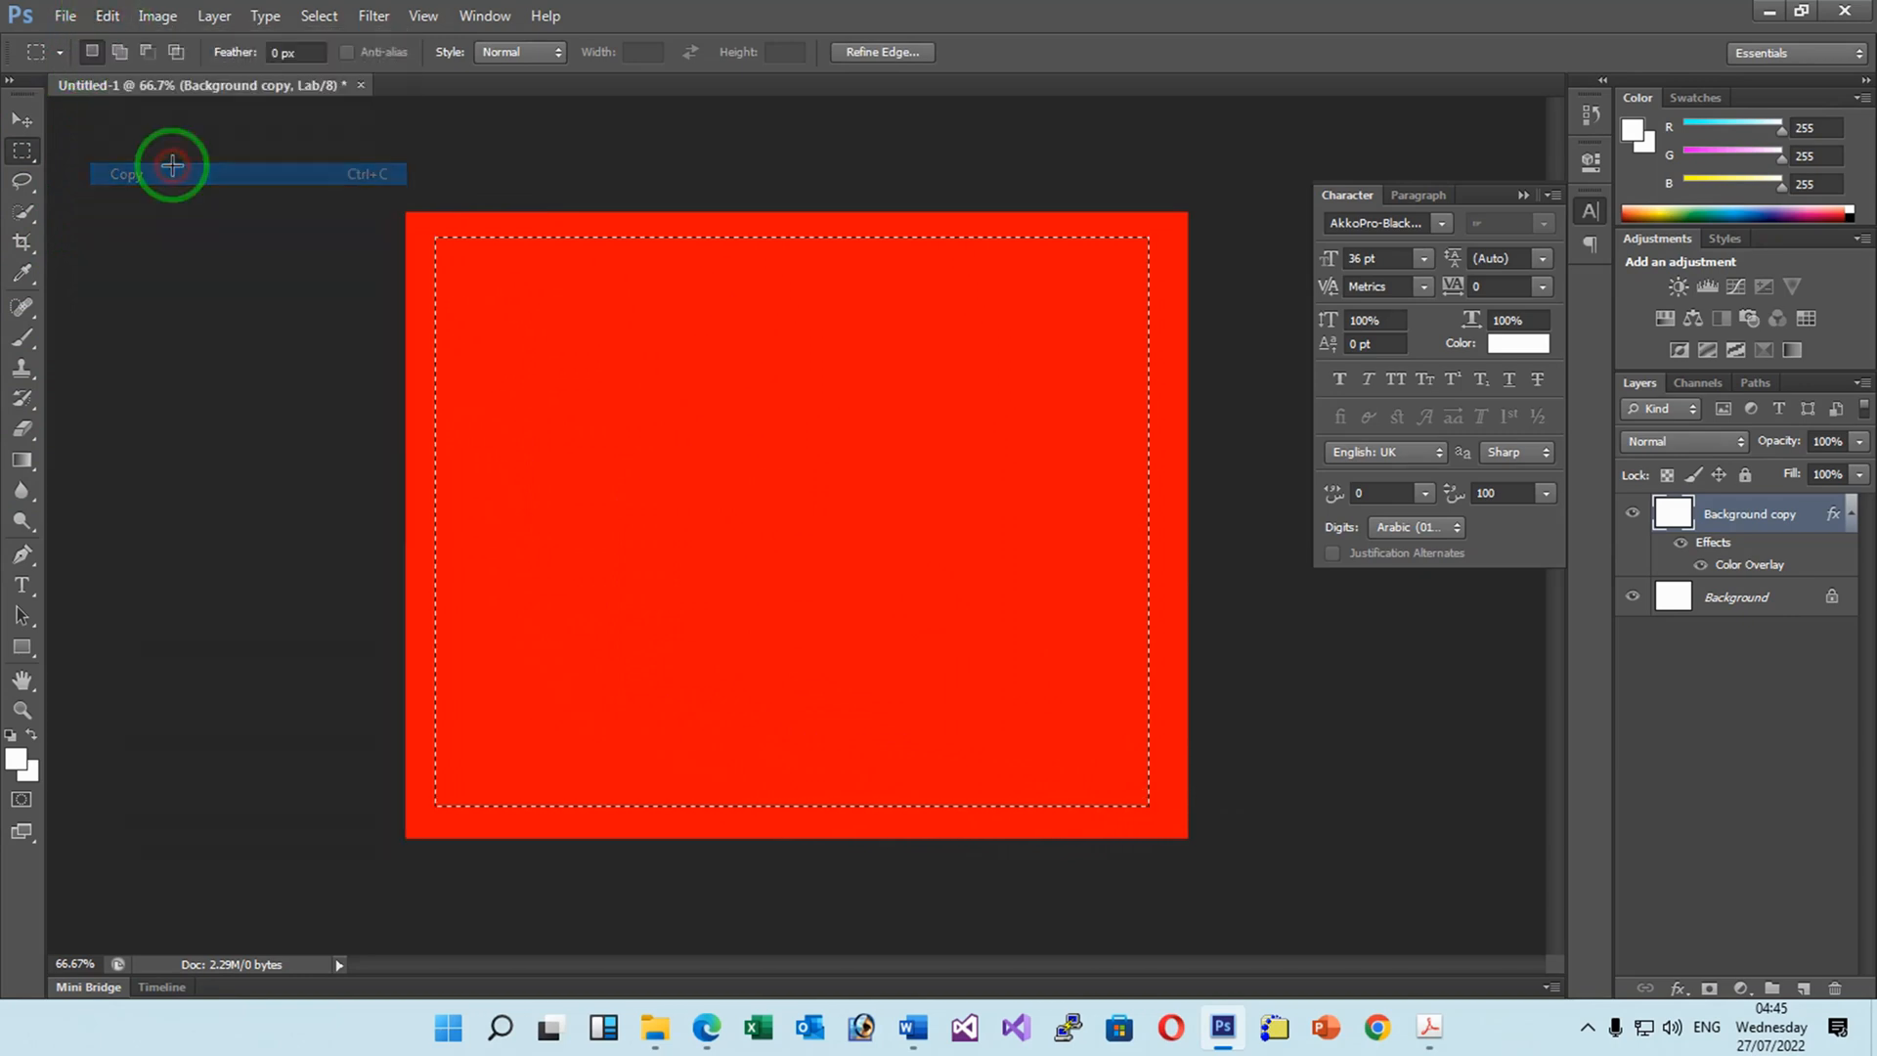
left_click(104, 17)
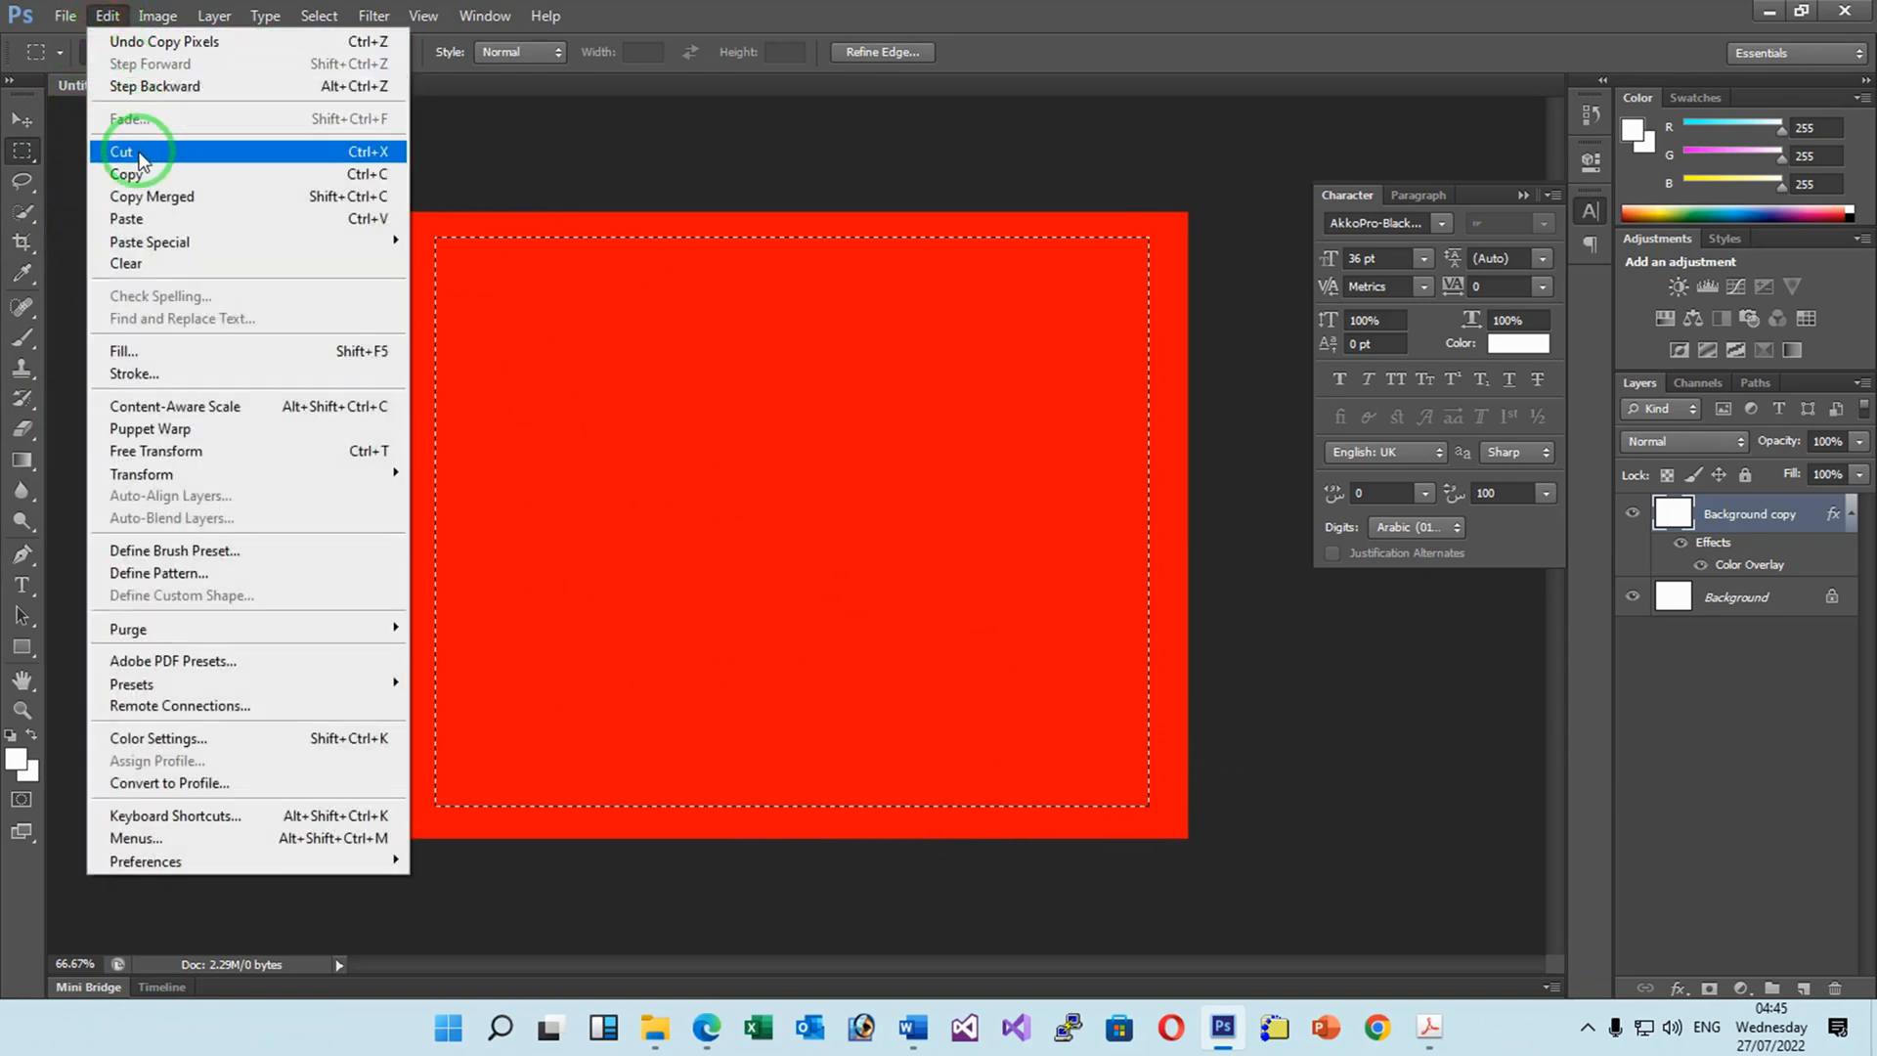
left_click(162, 220)
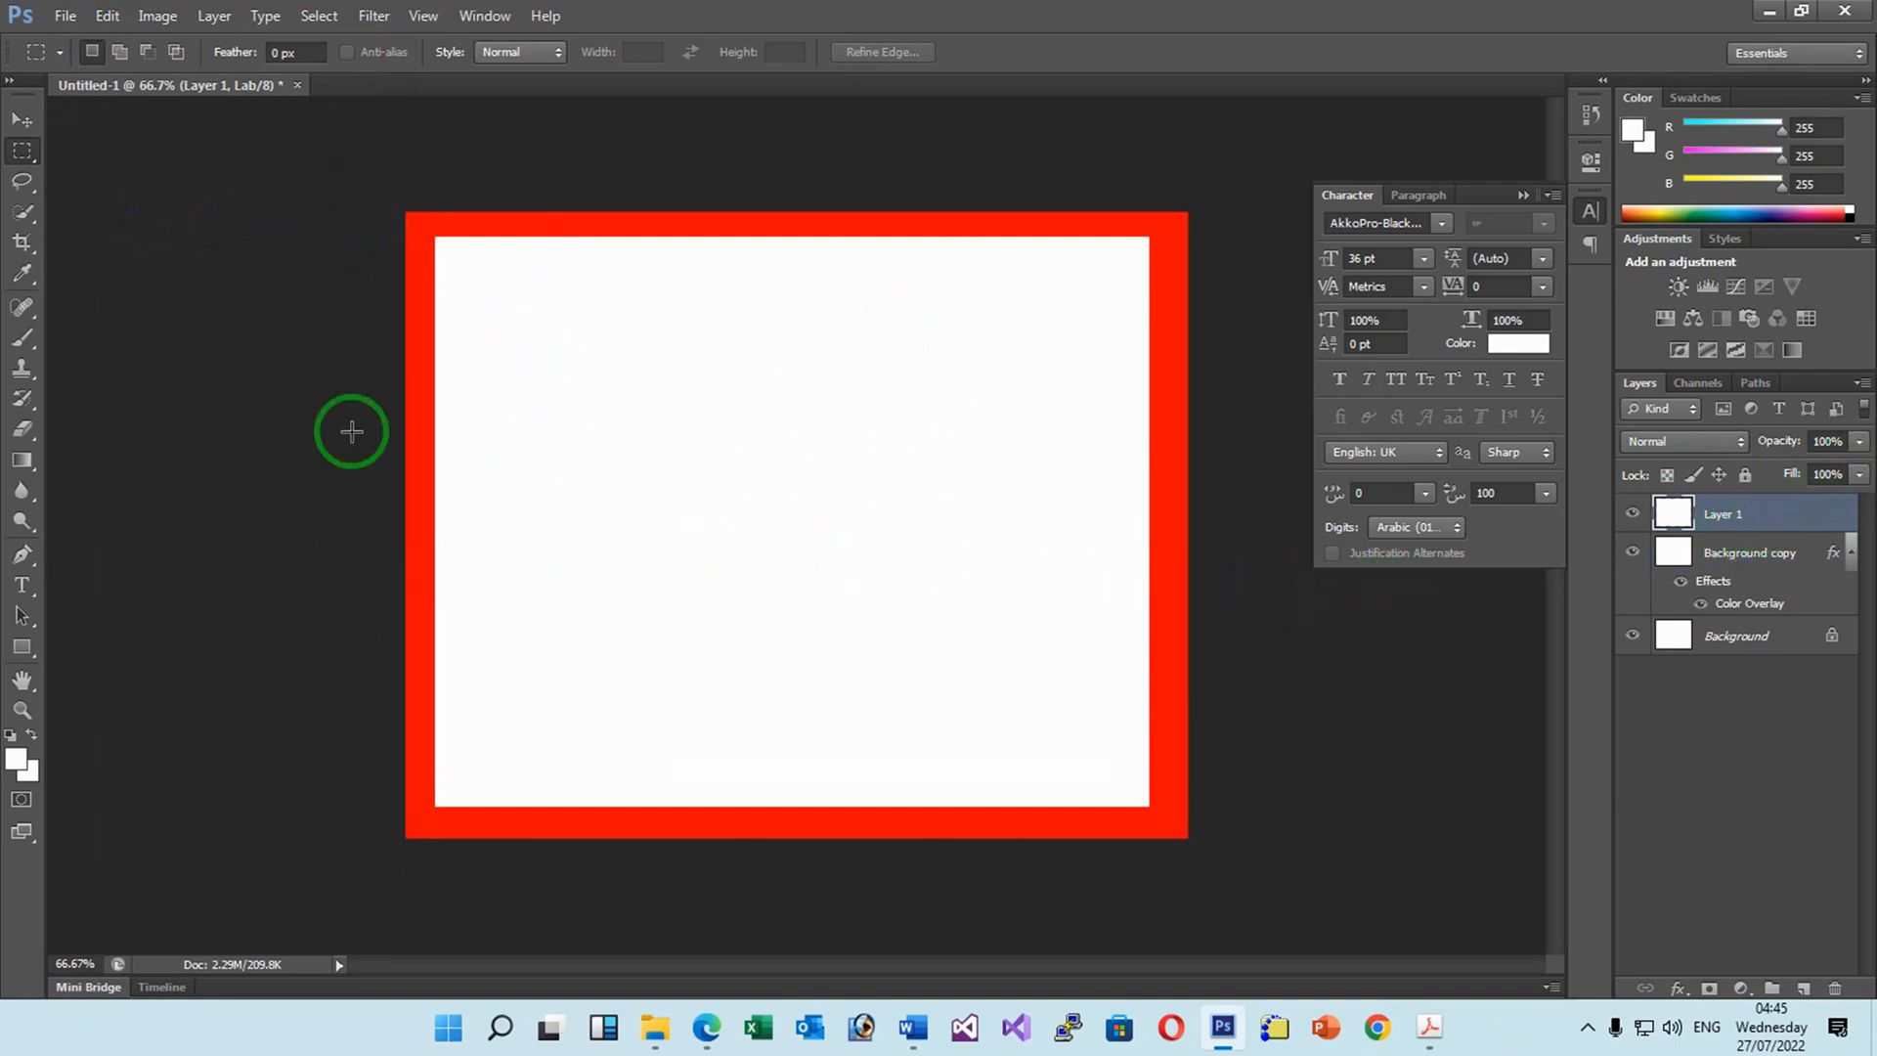
left_click(22, 120)
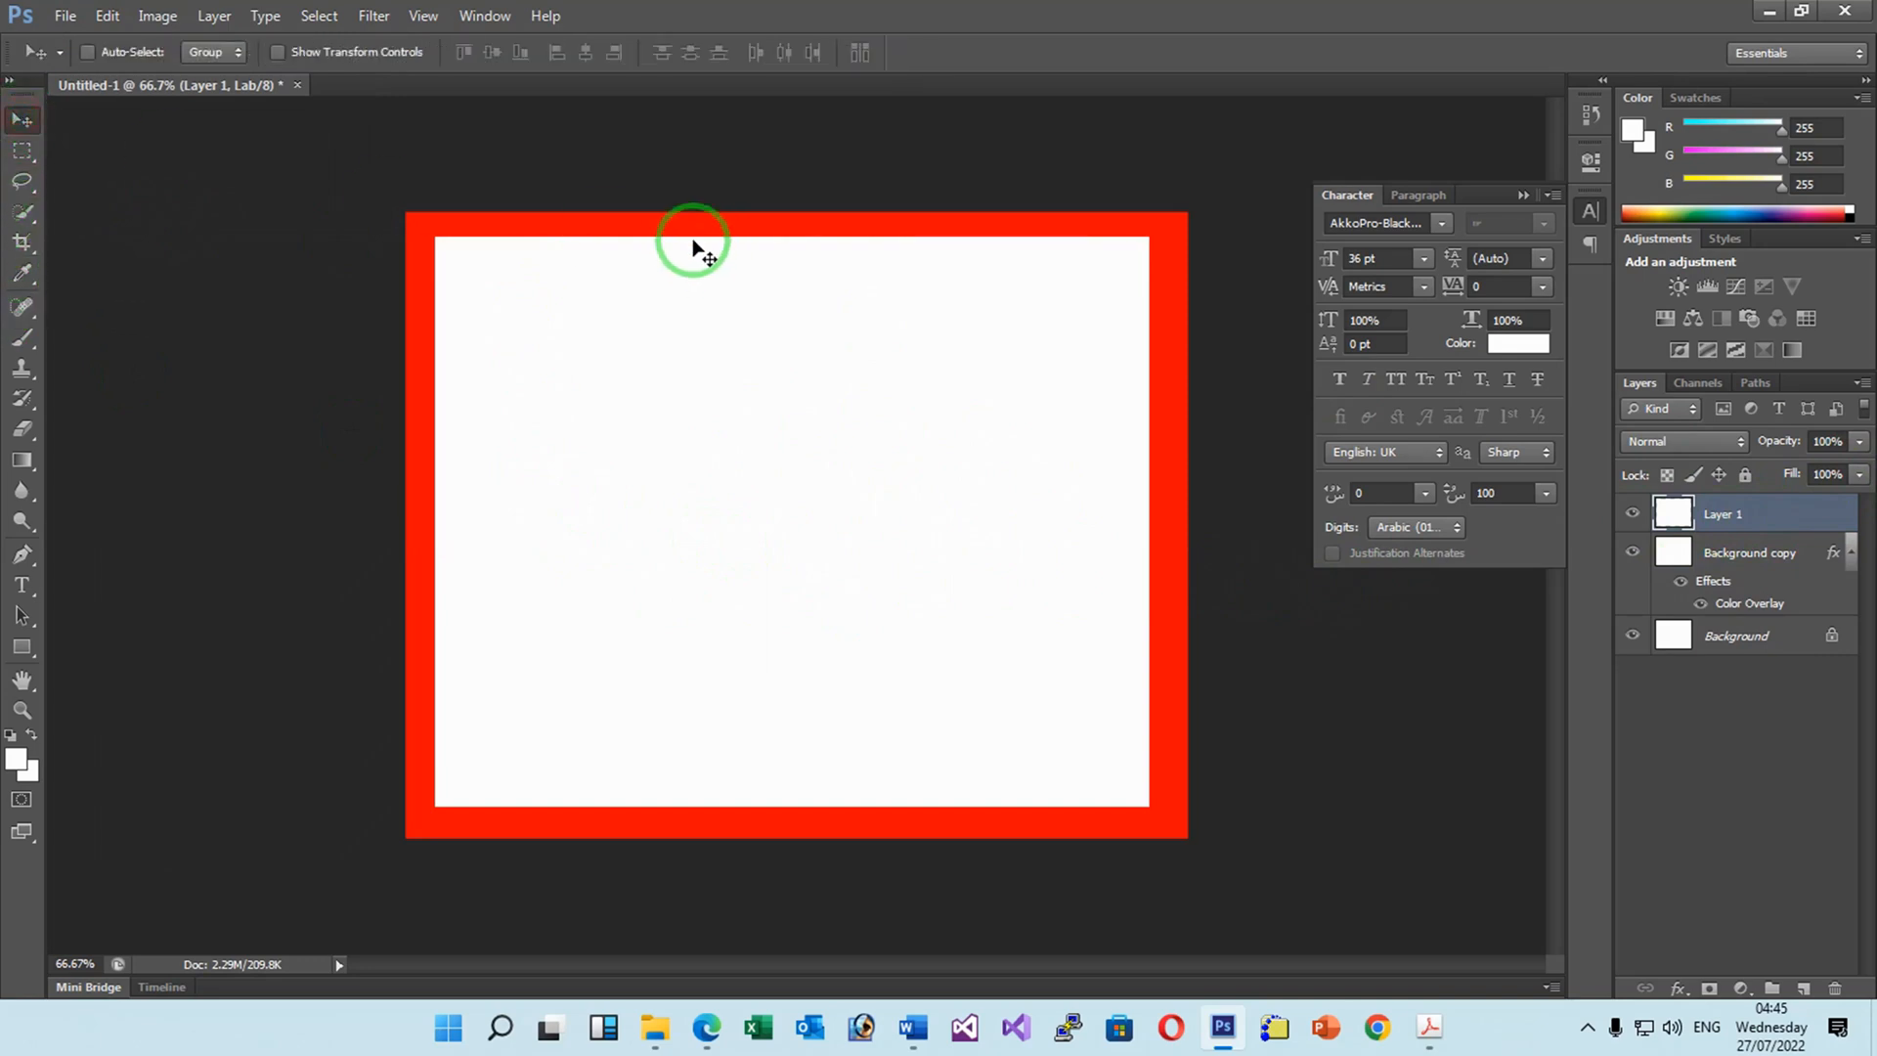
left_click_drag(1081, 607, 1093, 598)
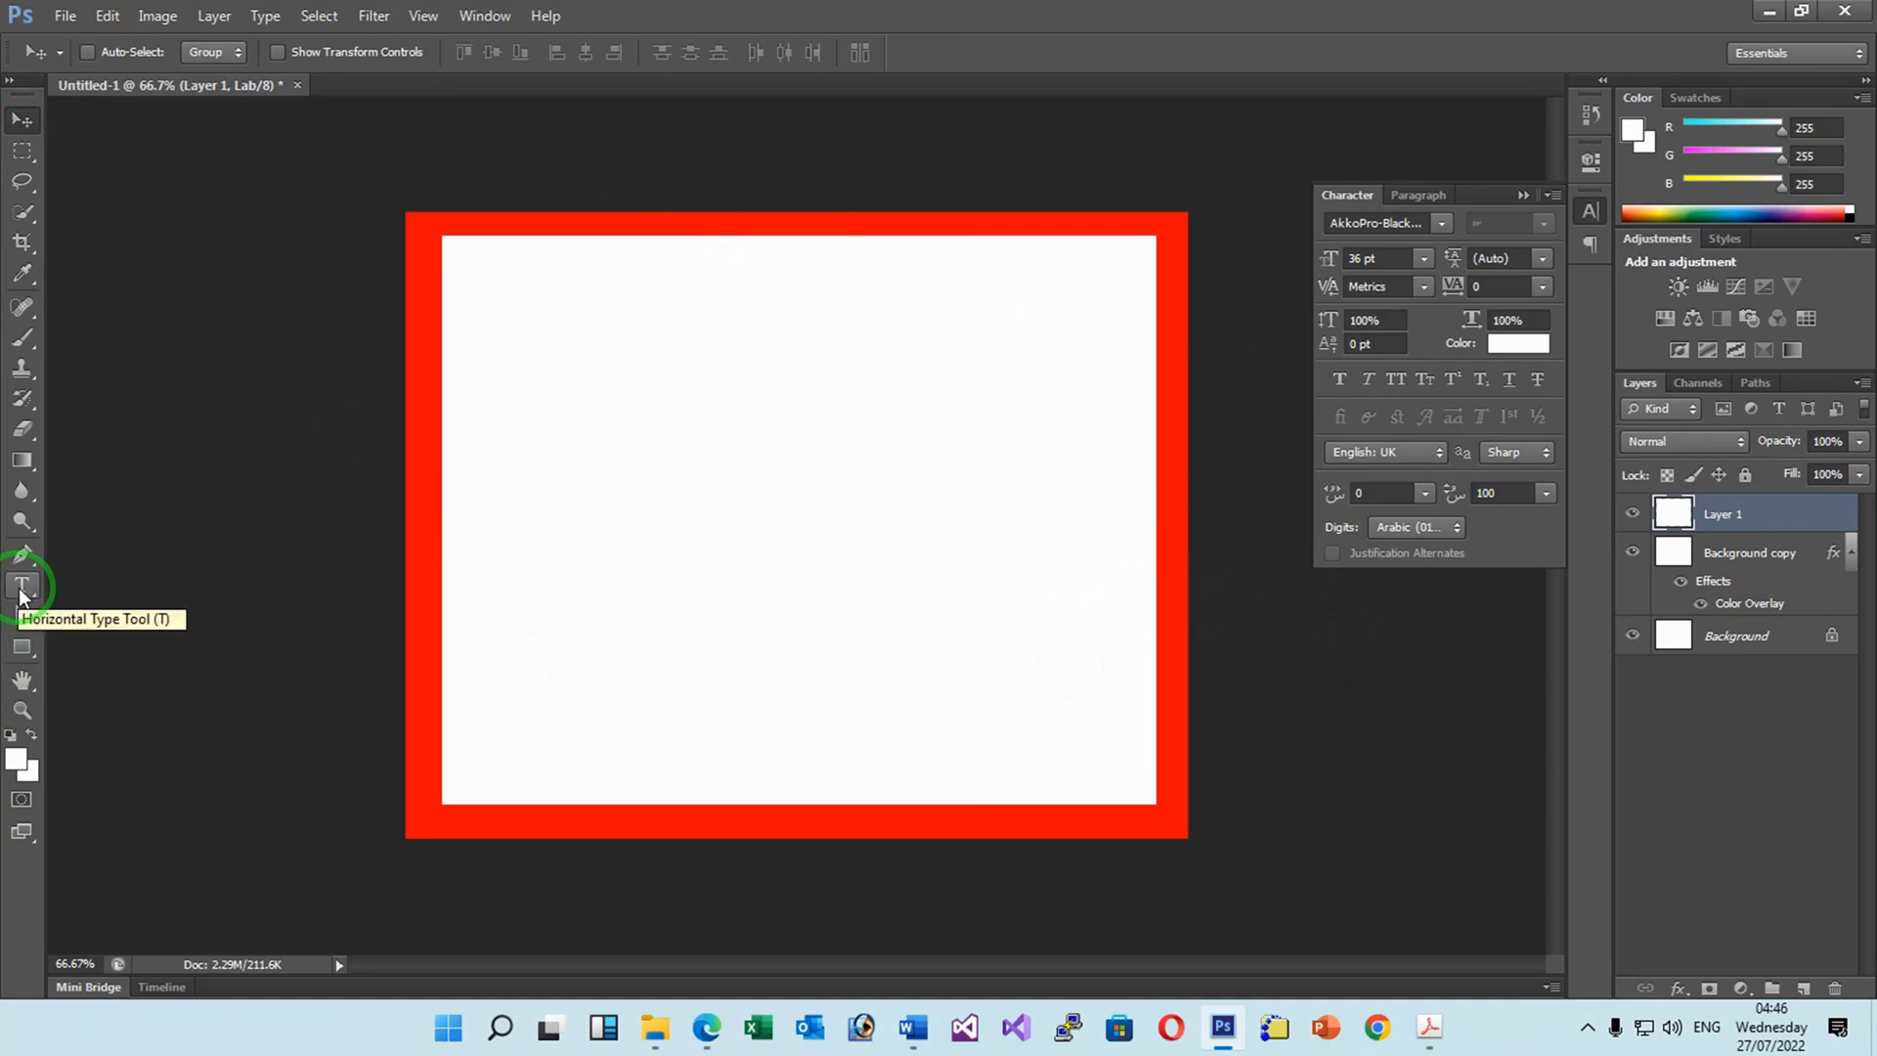
Add a horizontal text layer reading "photoshop" and move it fully inside the white area, around mid-height.
left_click_drag(19, 590, 184, 640)
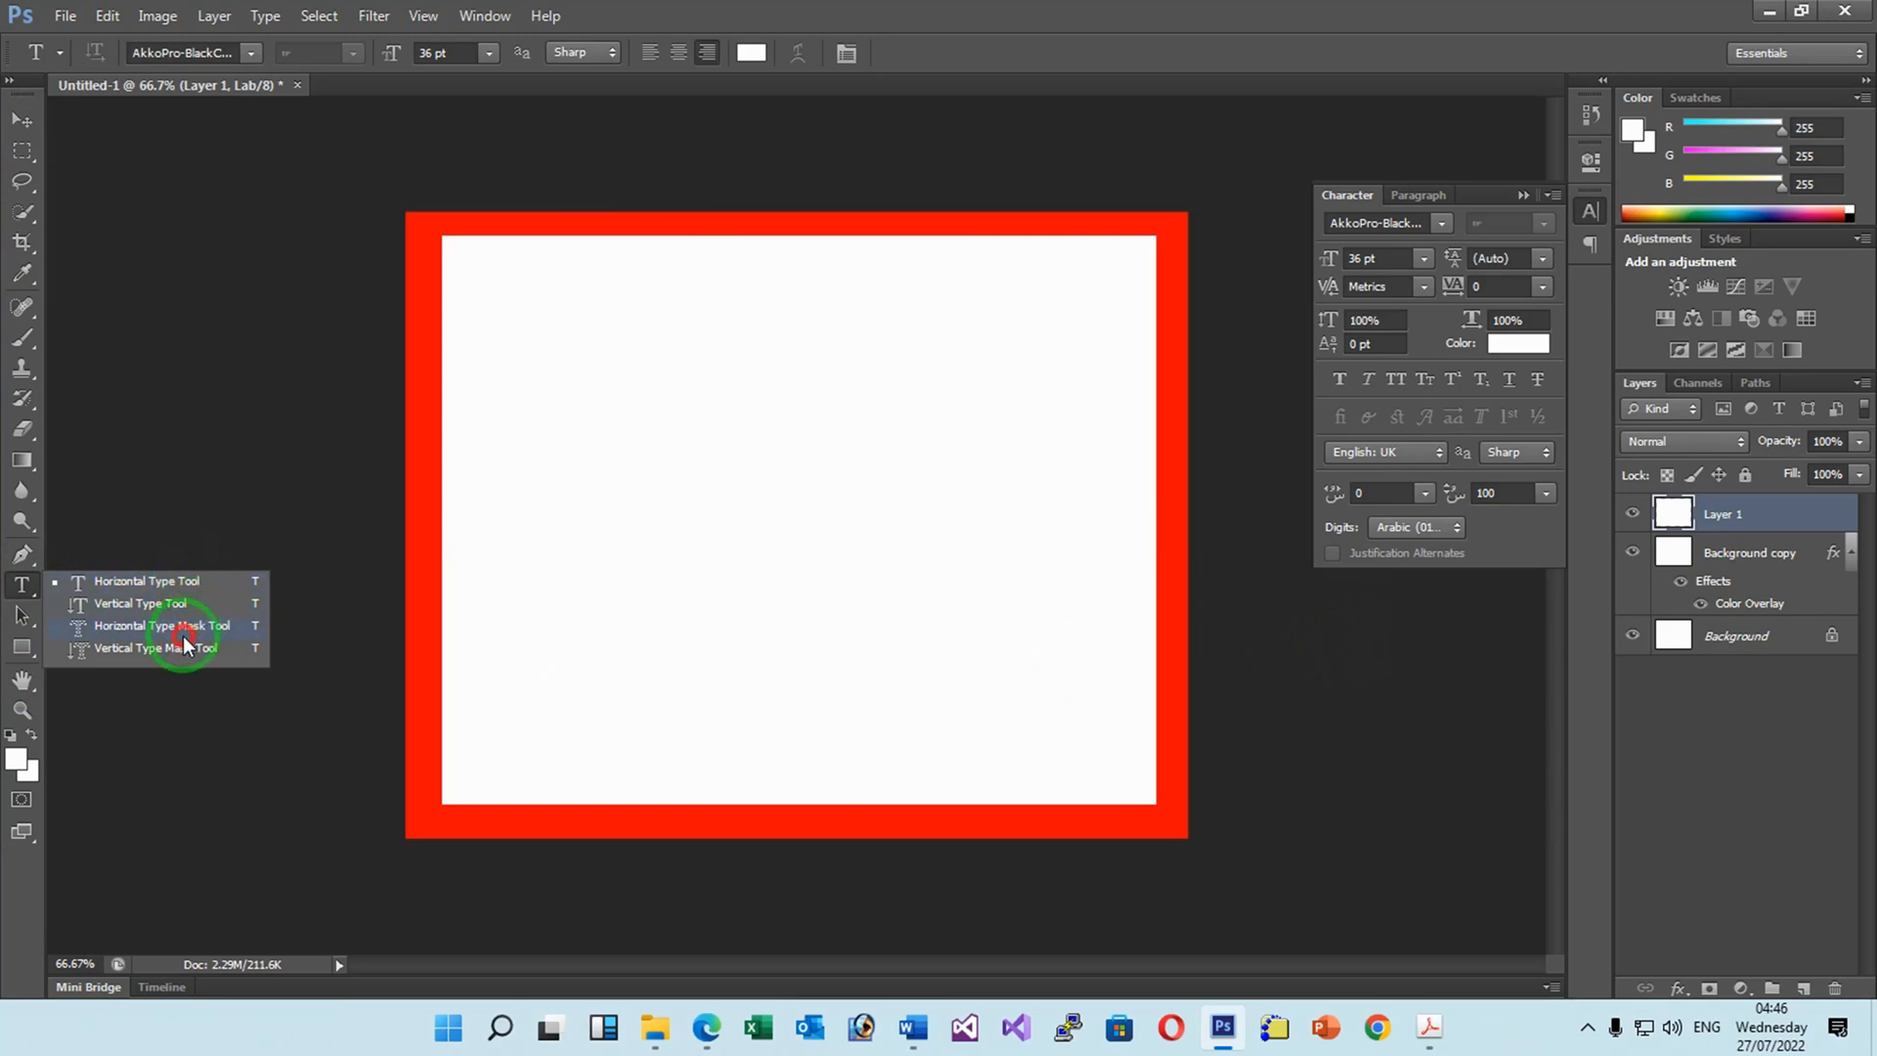
left_click_drag(184, 637, 155, 589)
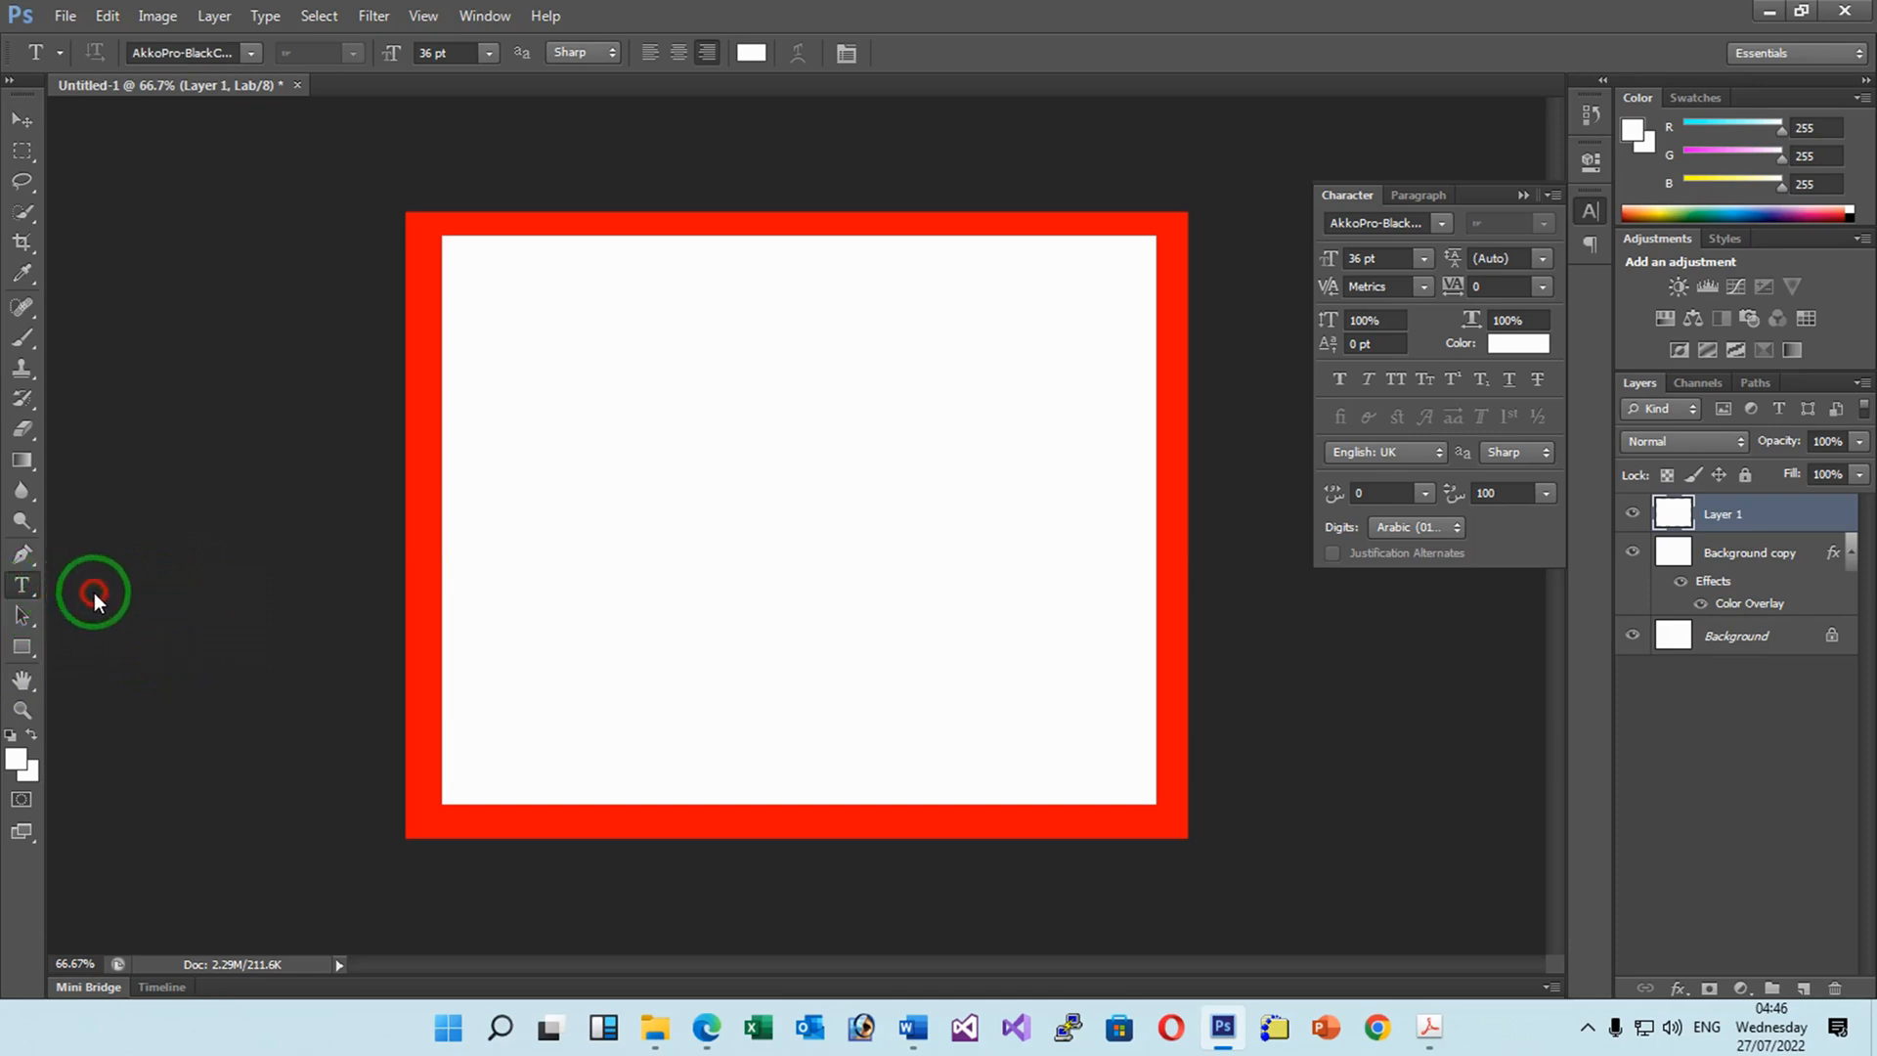
left_click(522, 483)
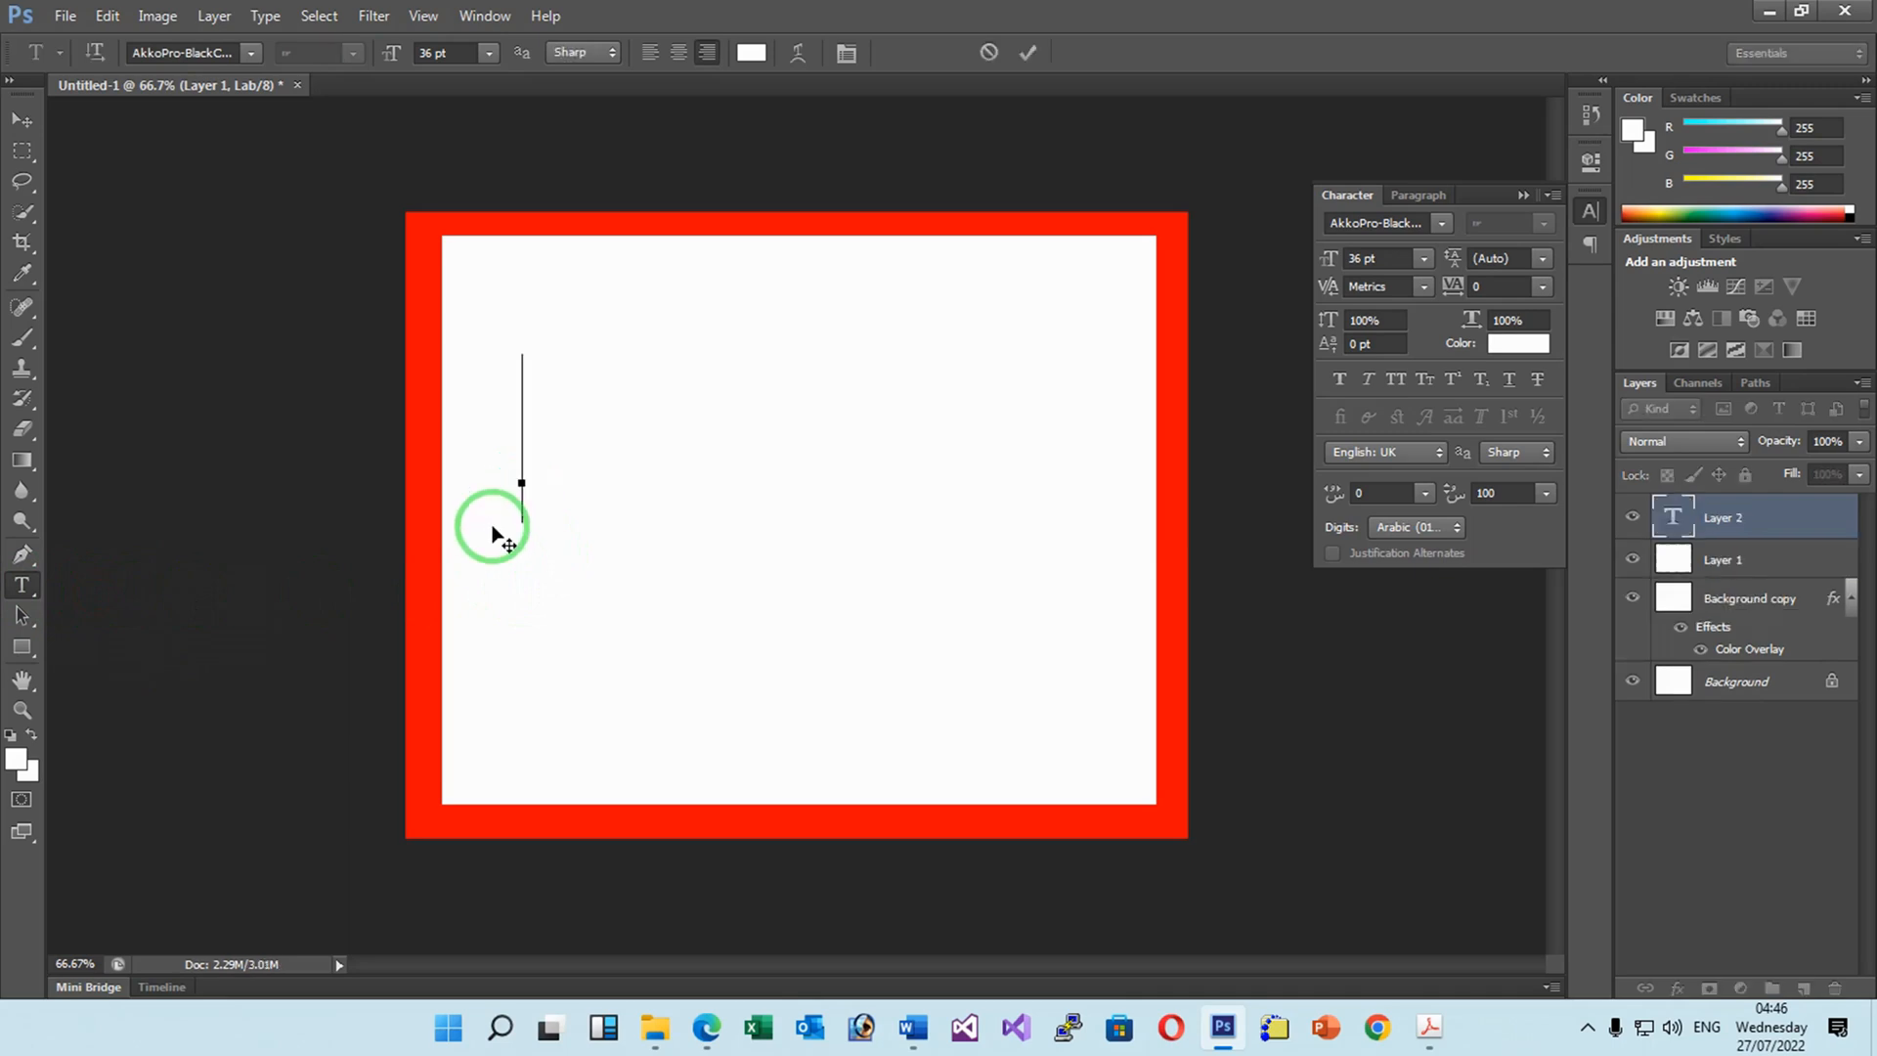
type("re")
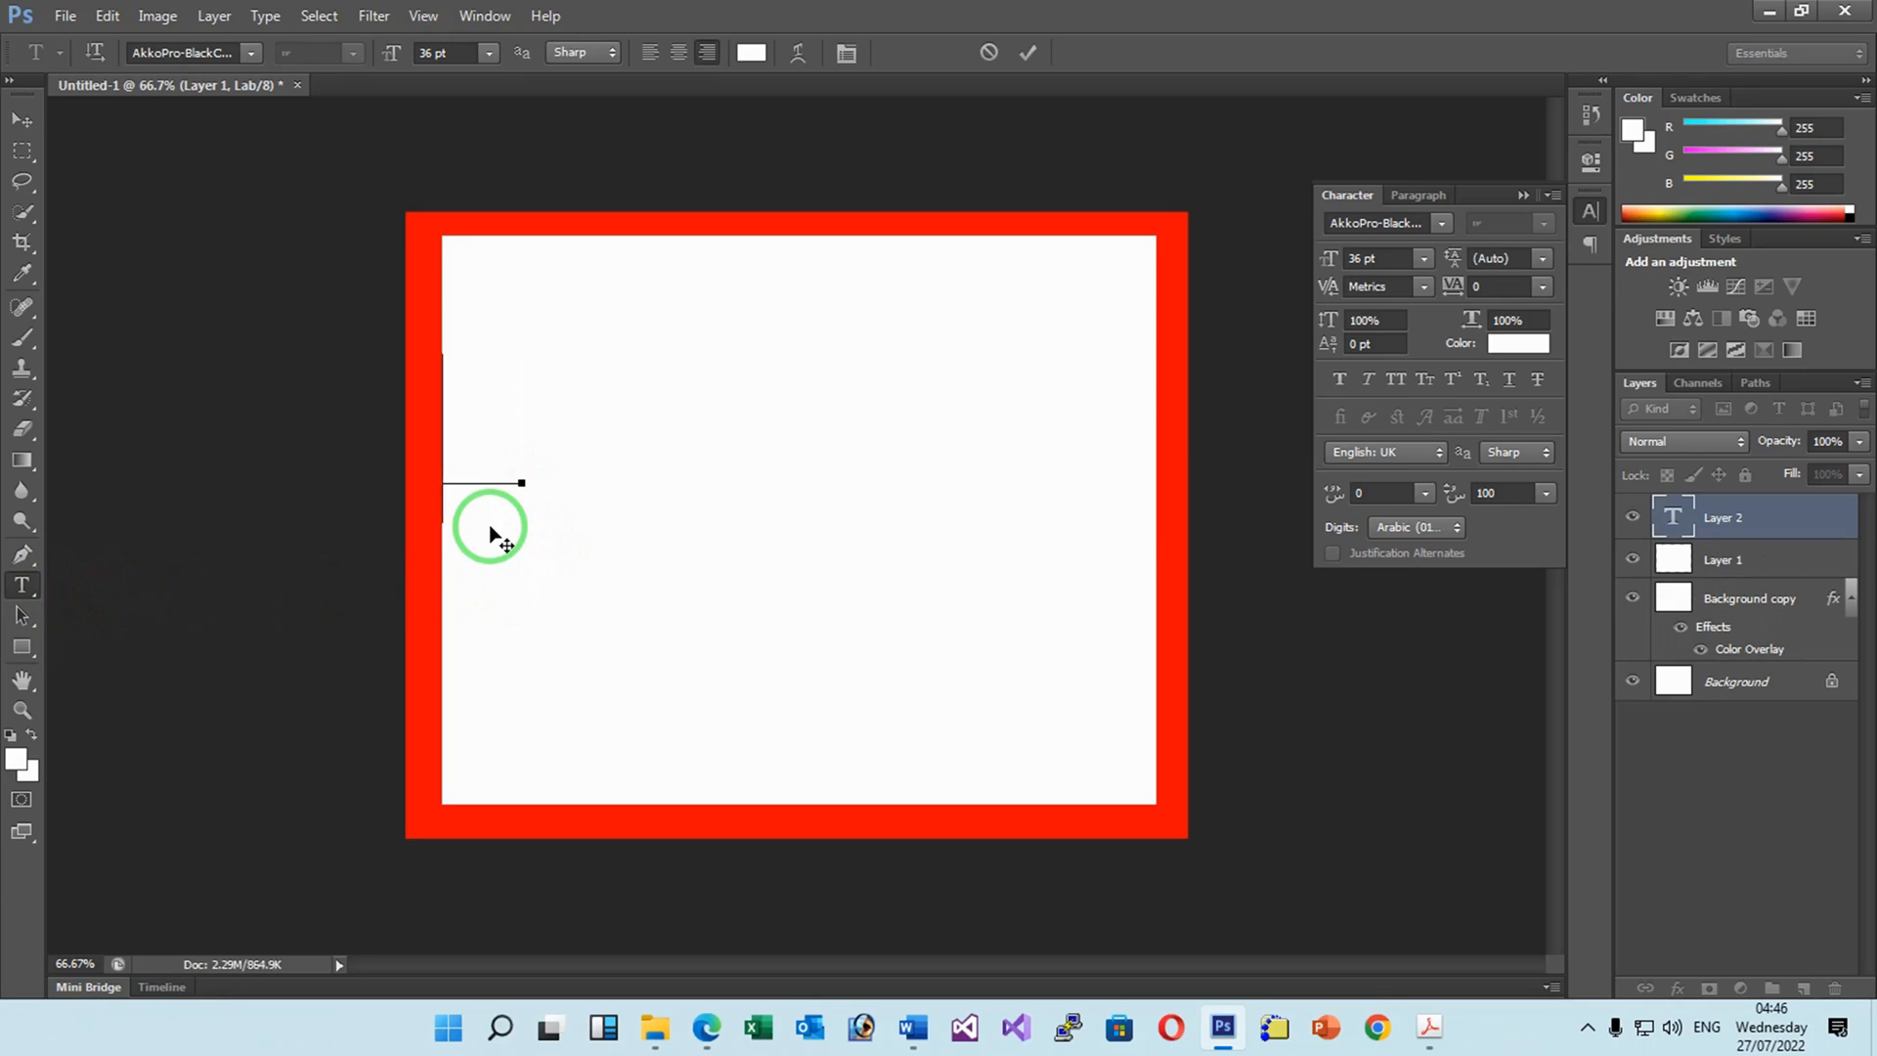
type("ne")
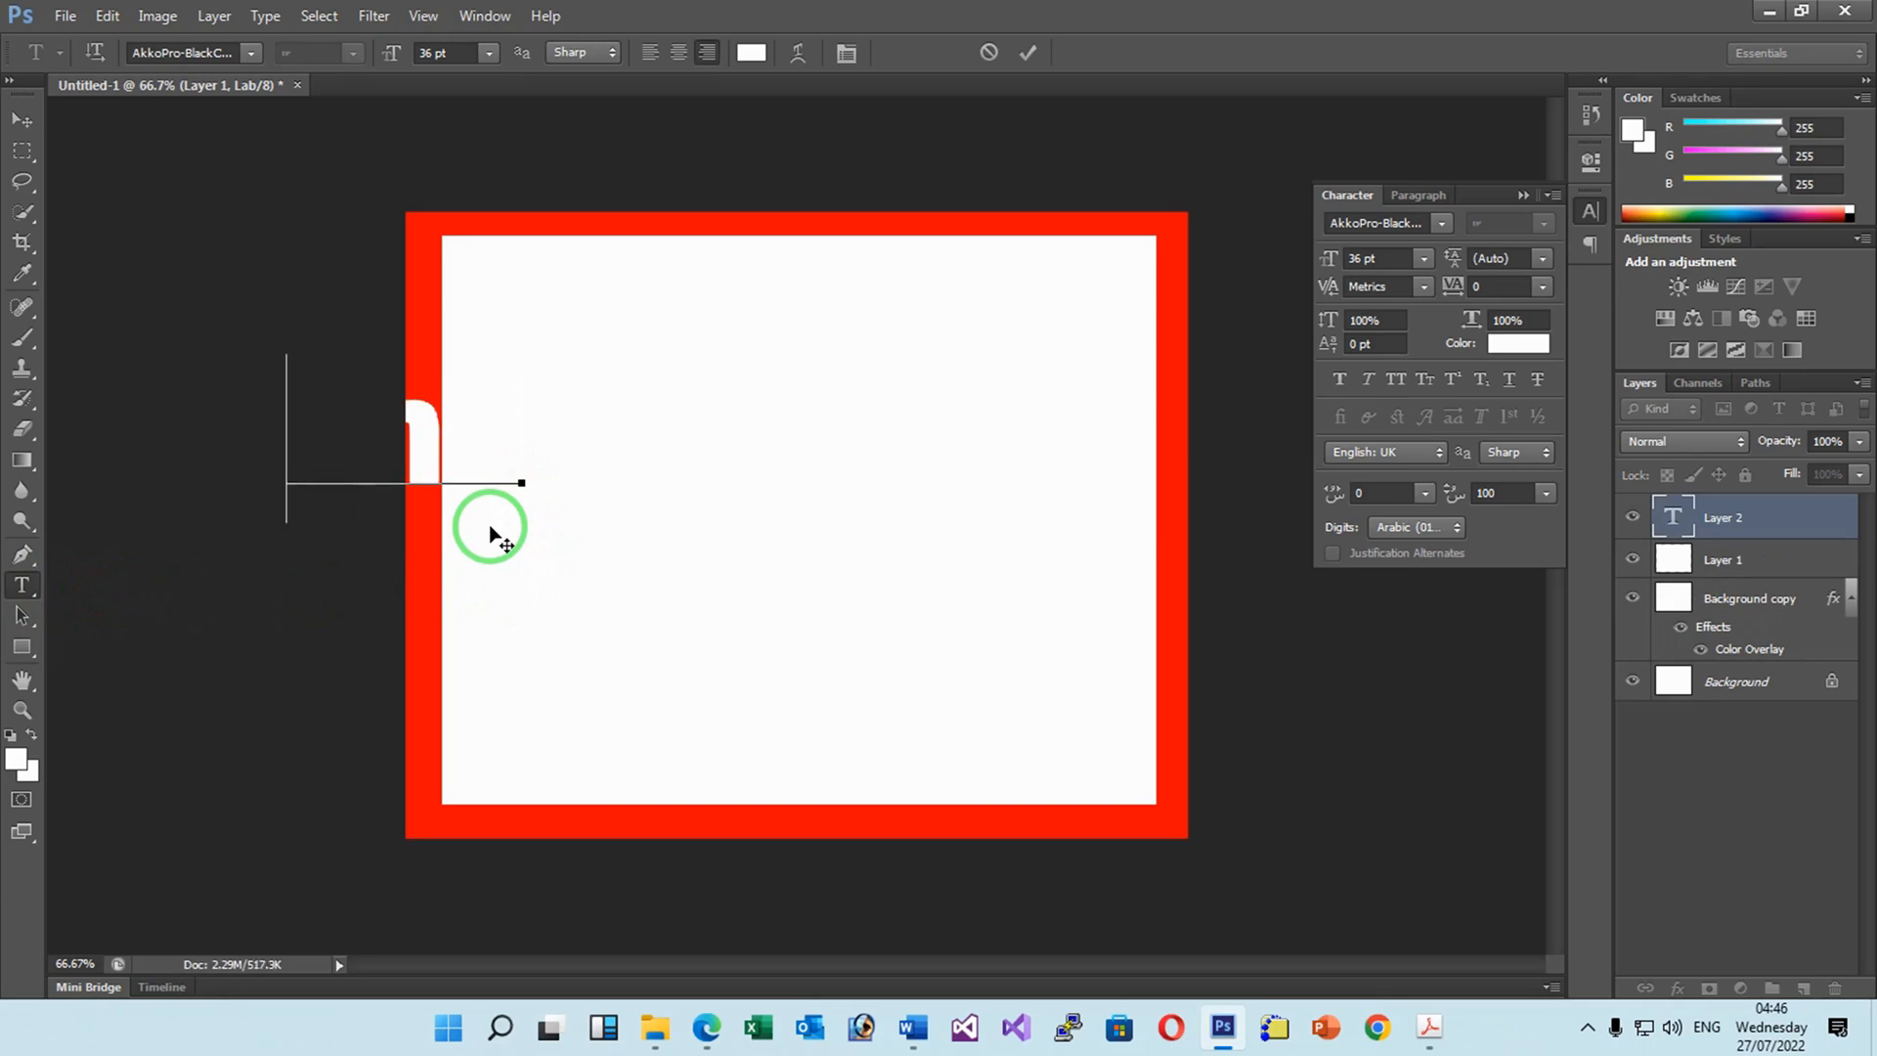
type("to")
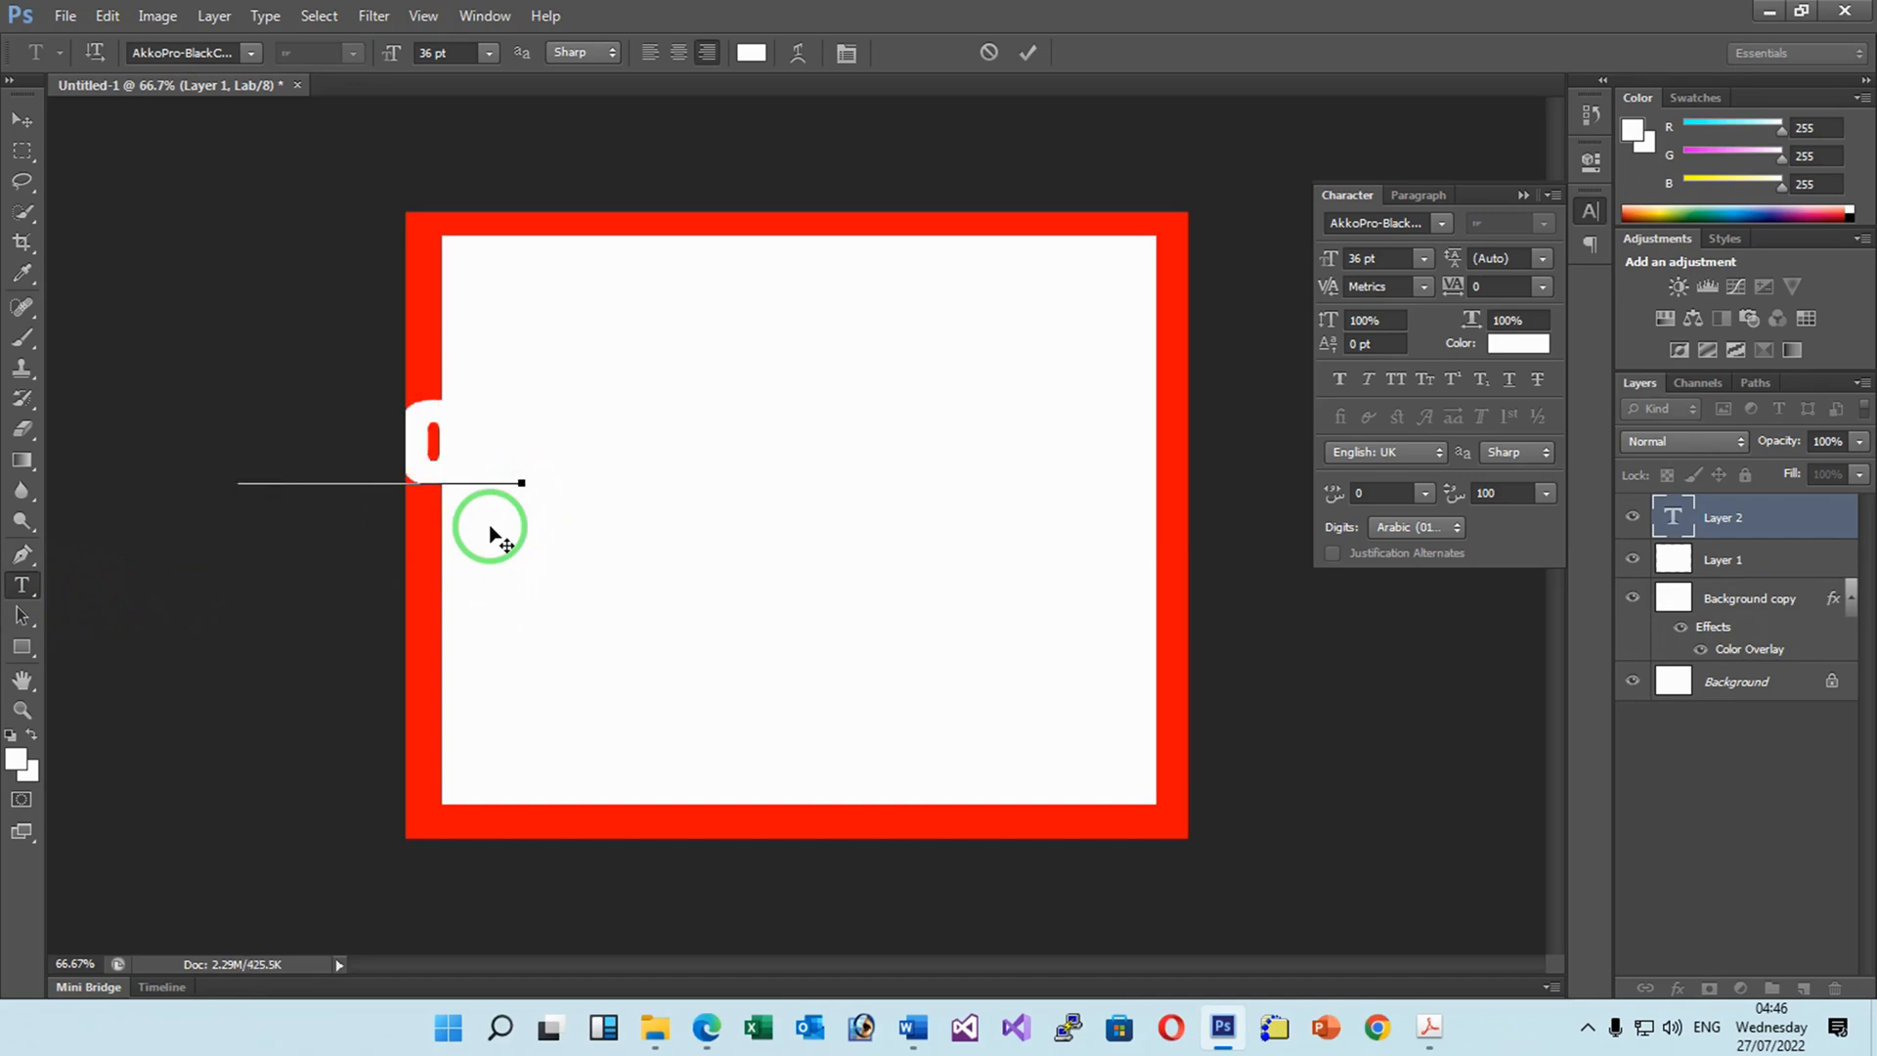
type("s")
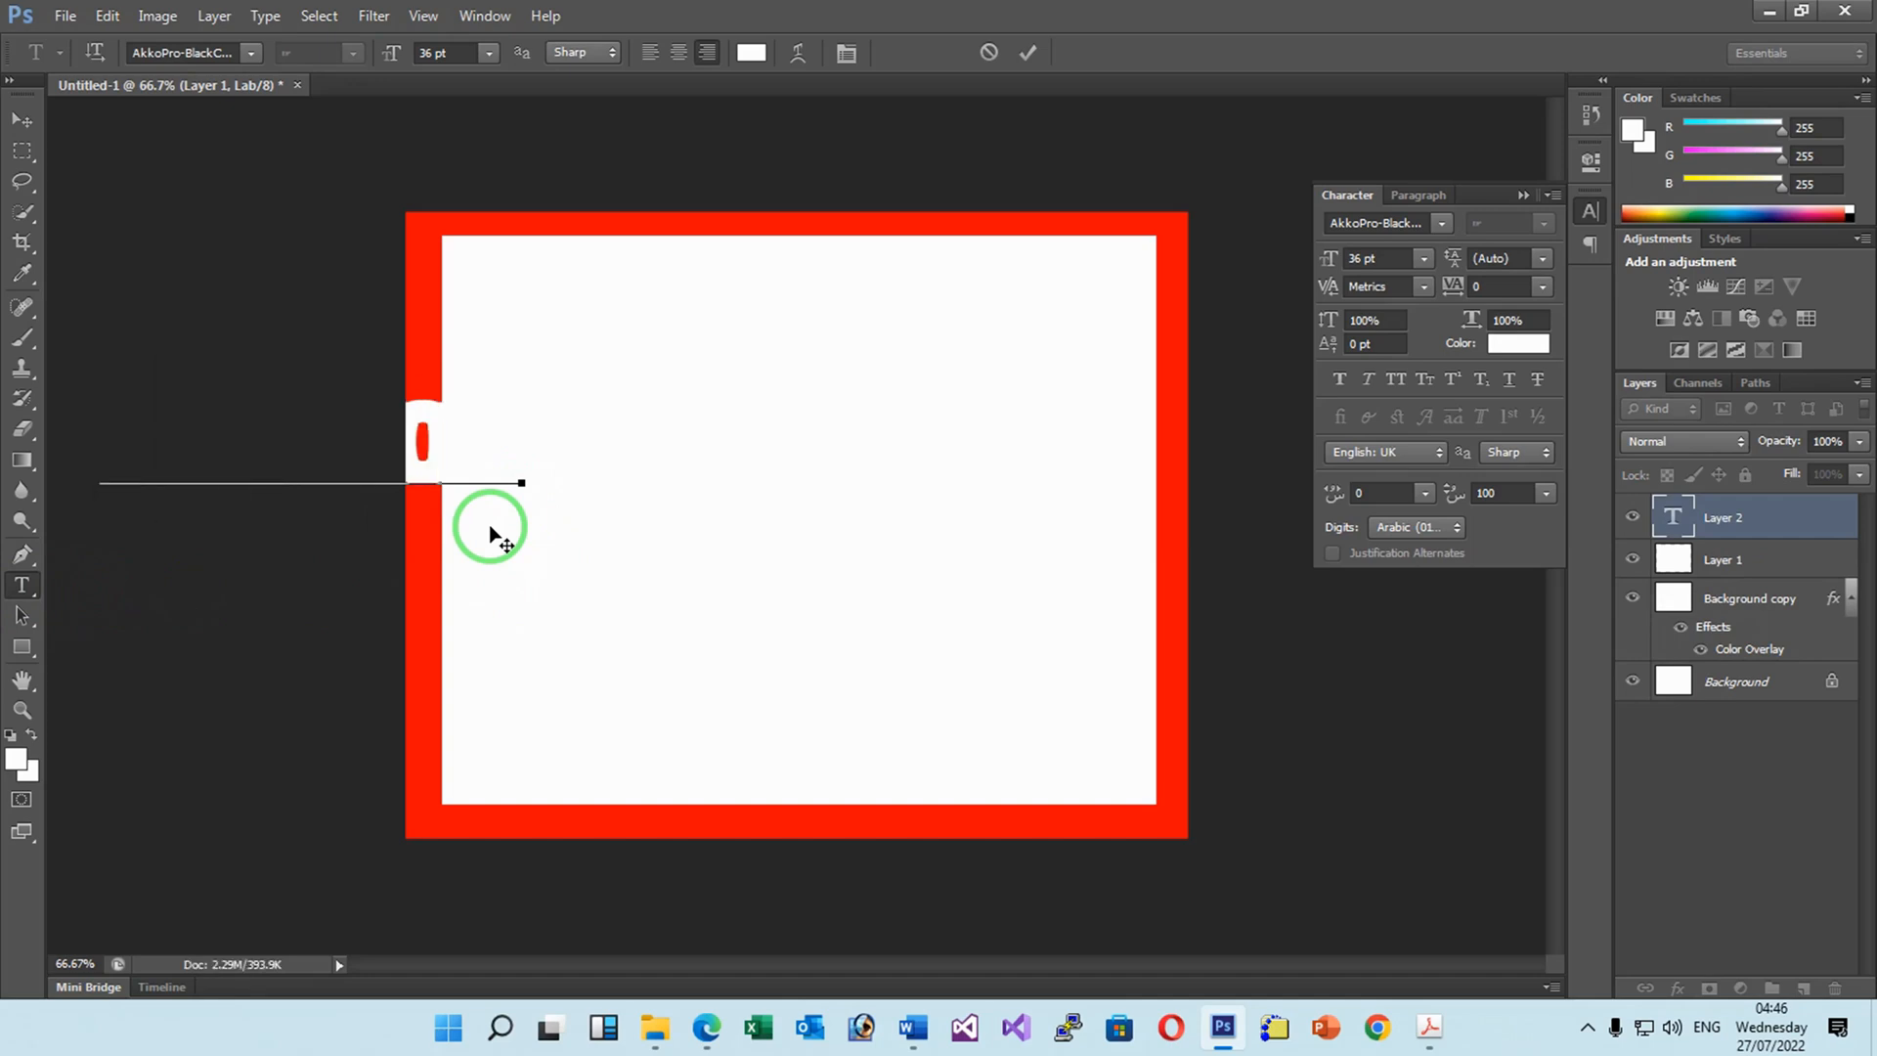
type("co")
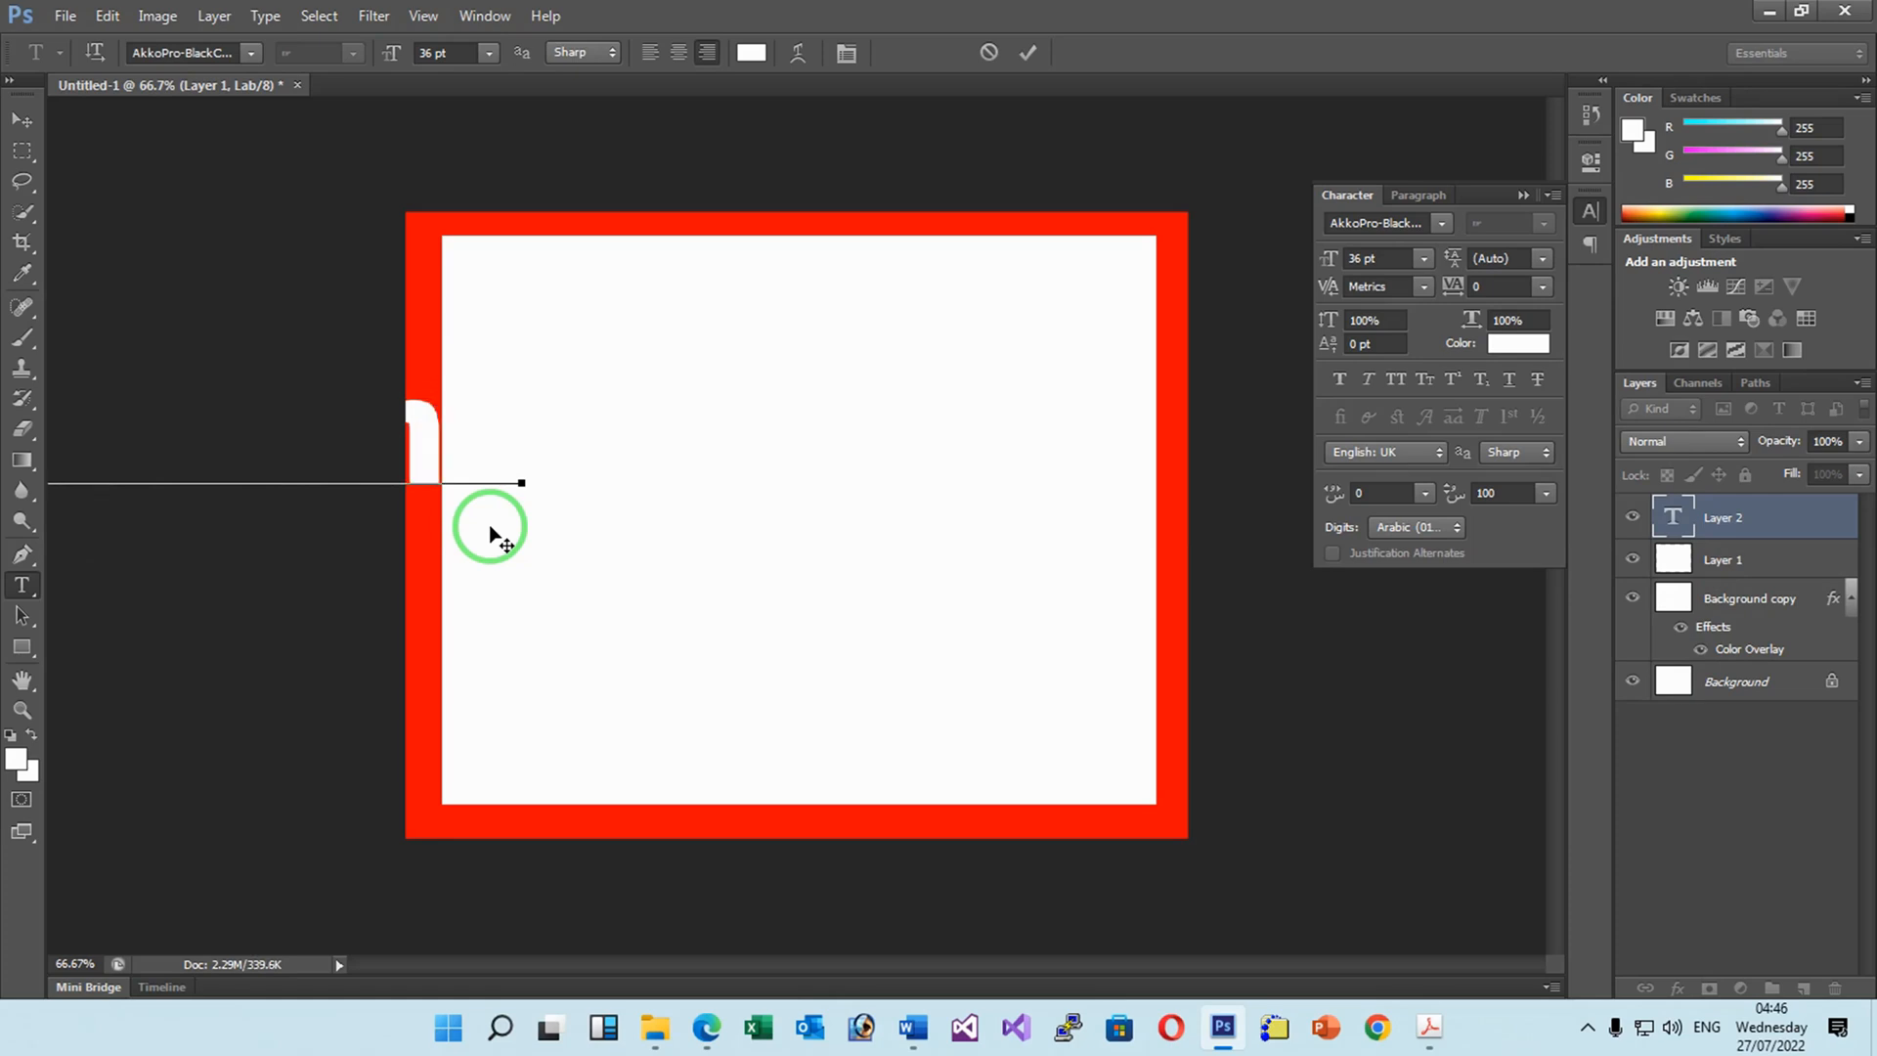
left_click(23, 119)
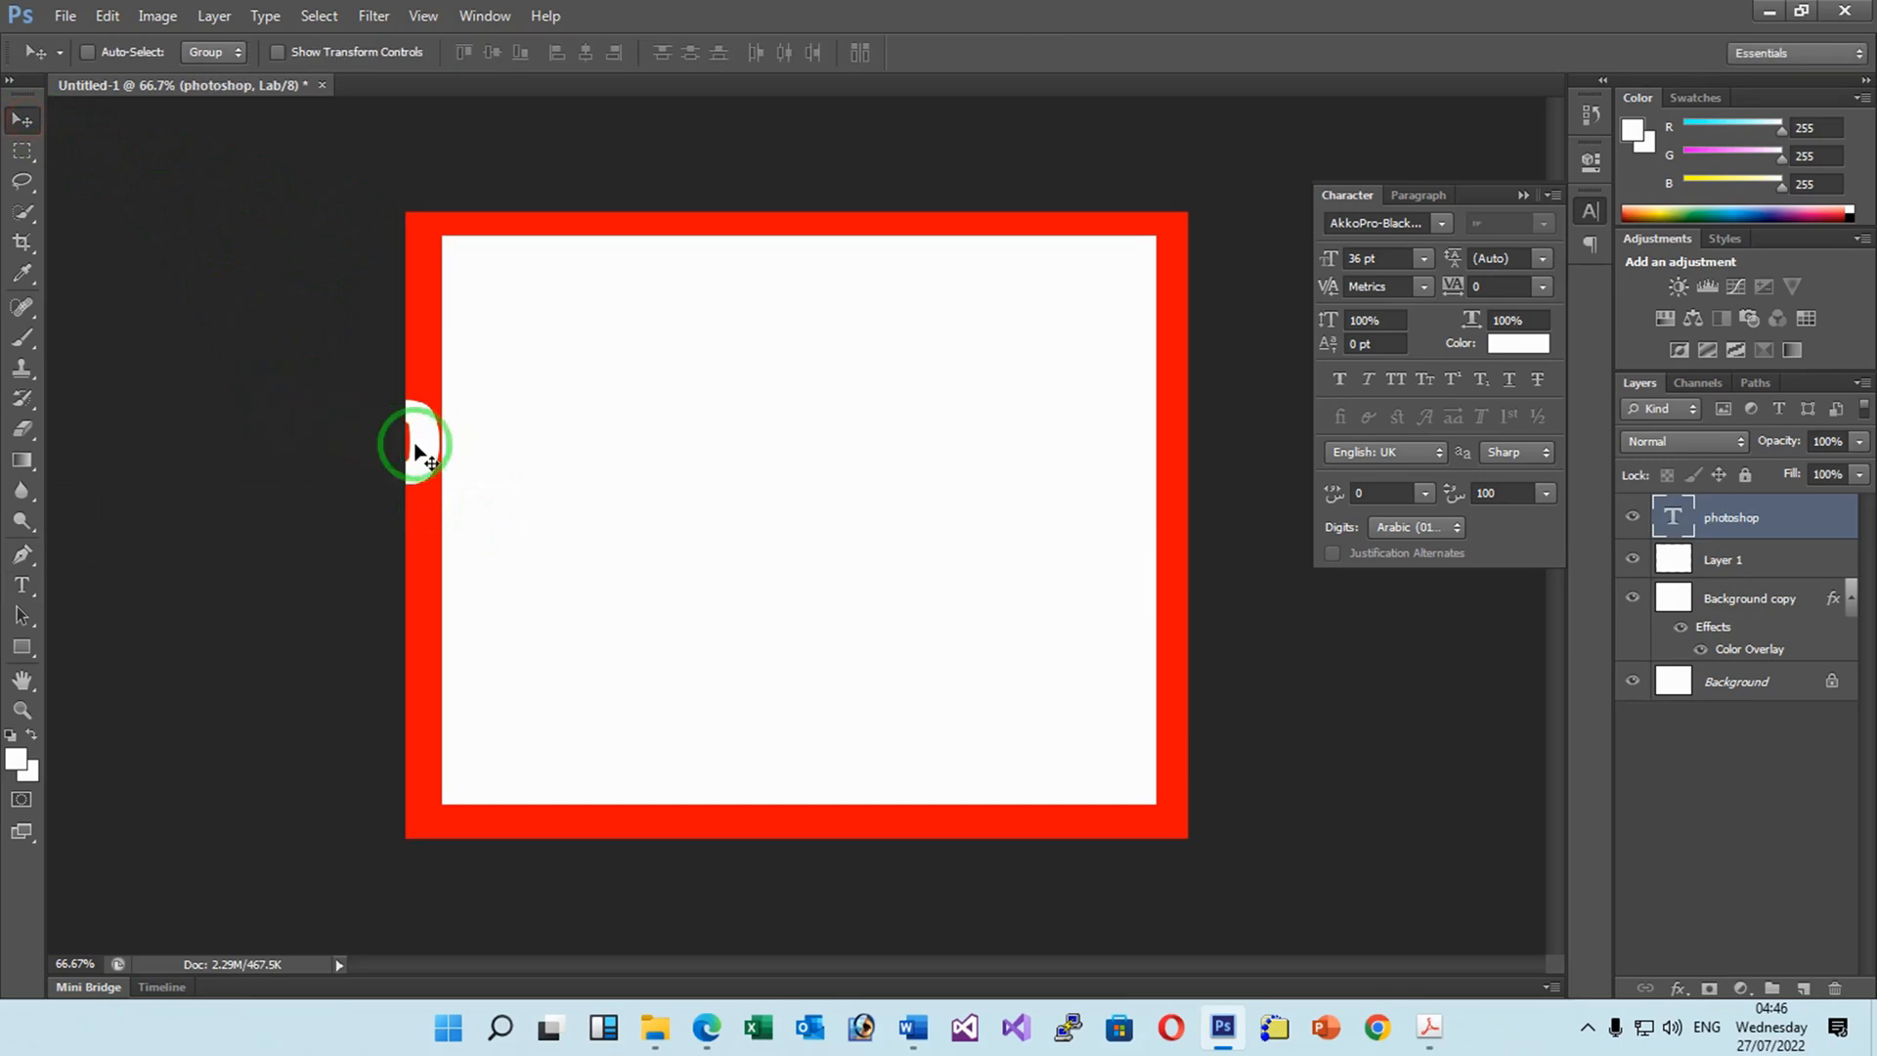
left_click_drag(414, 436, 1043, 532)
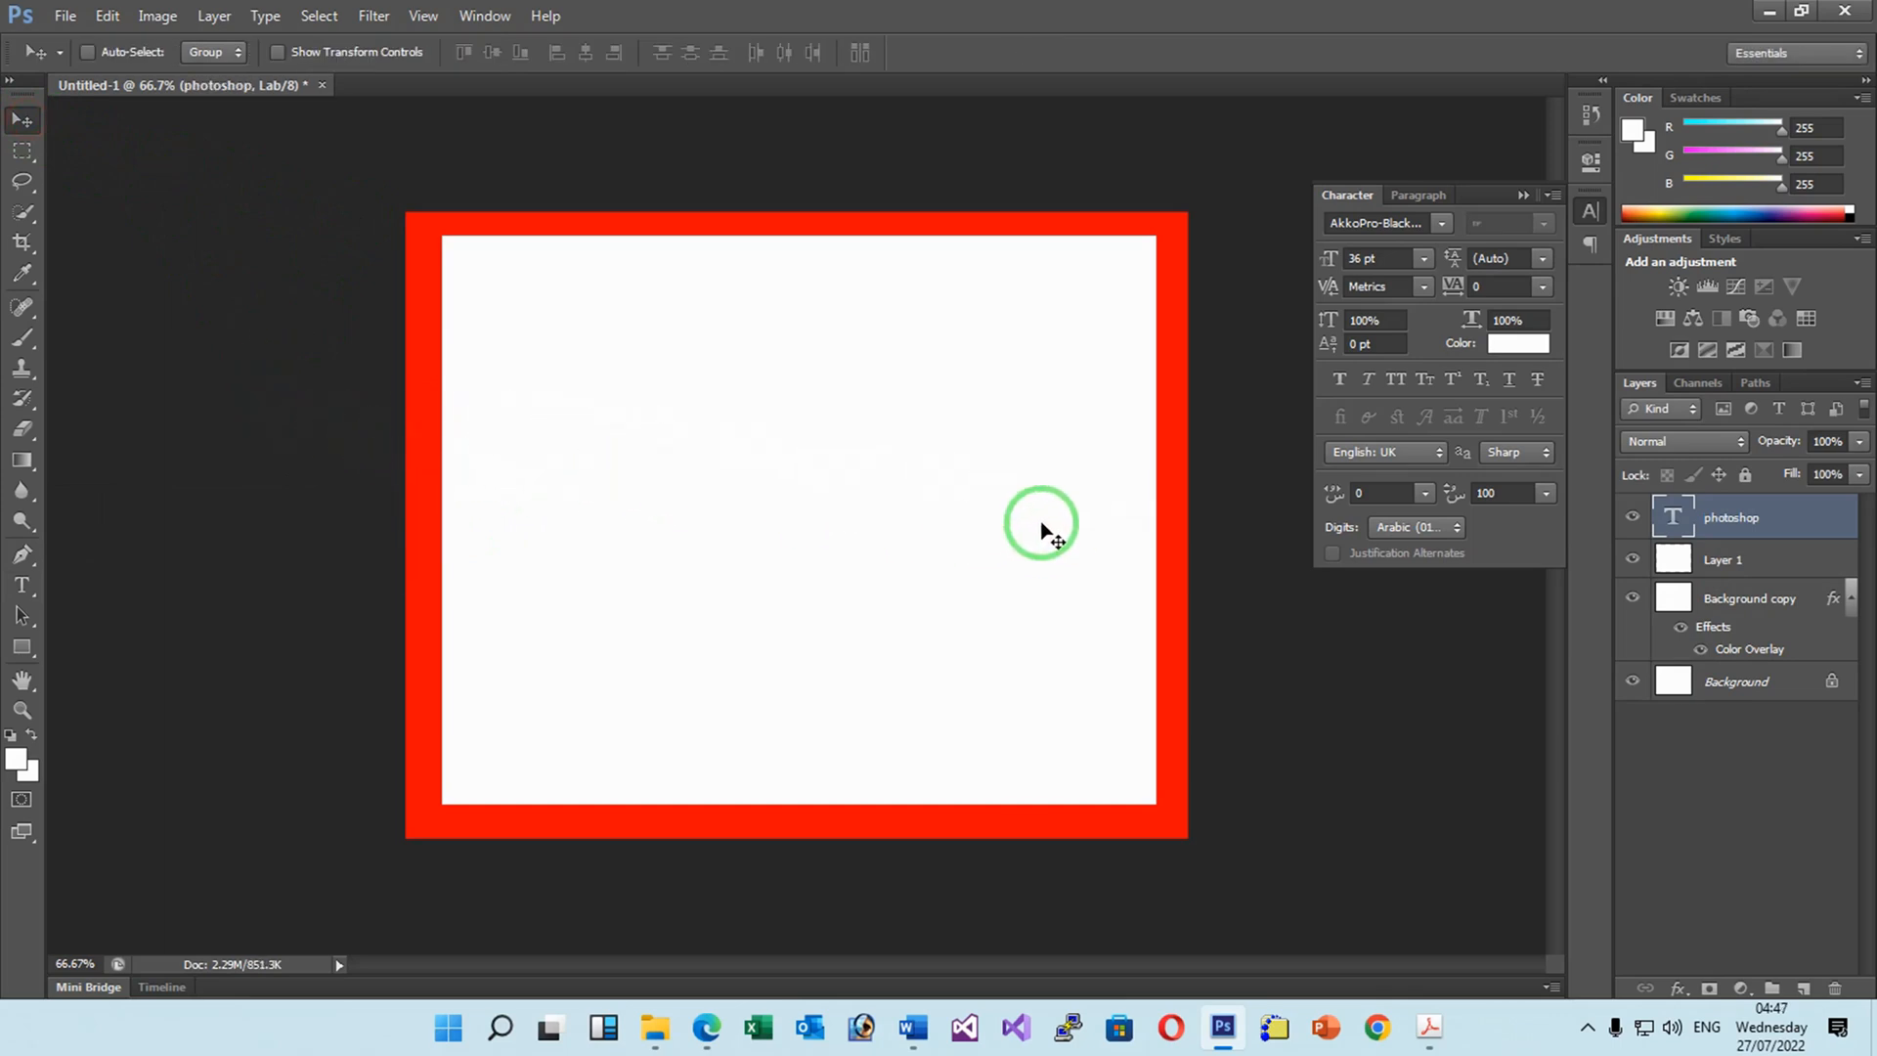
left_click(1787, 572)
double_click(1785, 572)
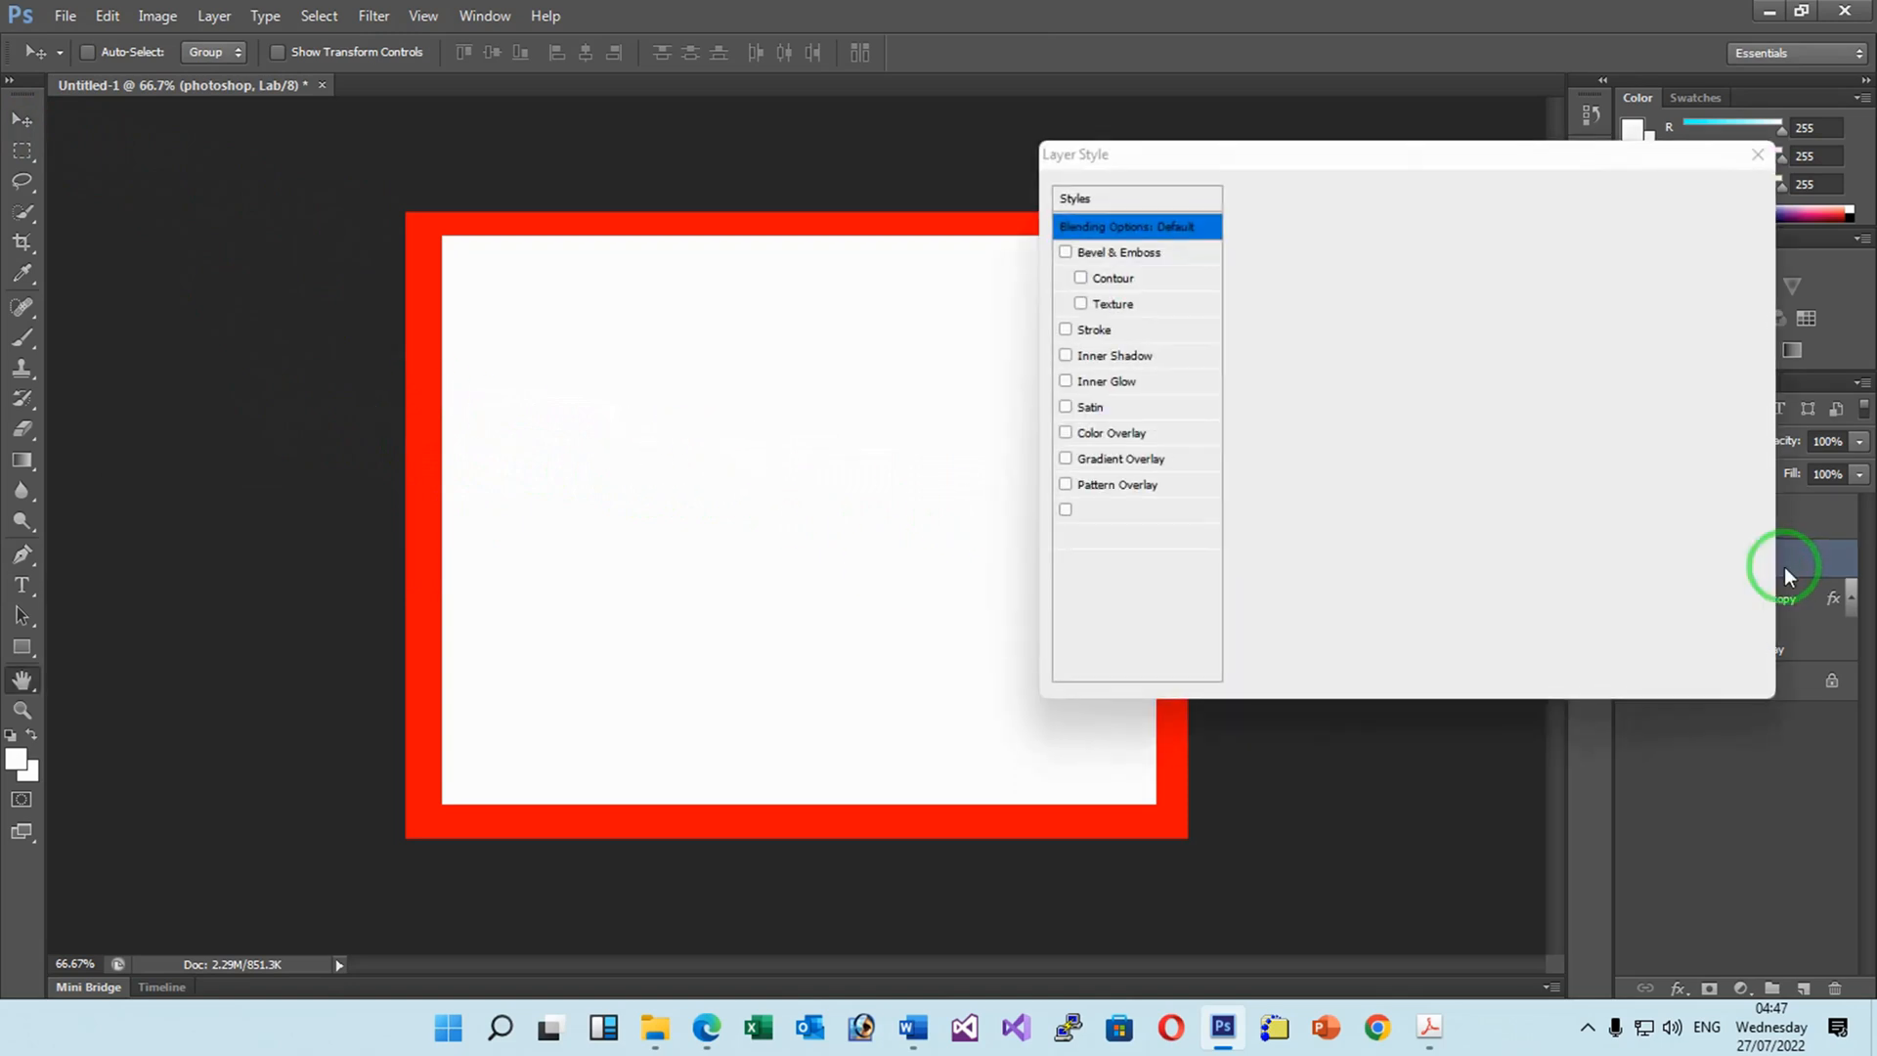
left_click(1068, 435)
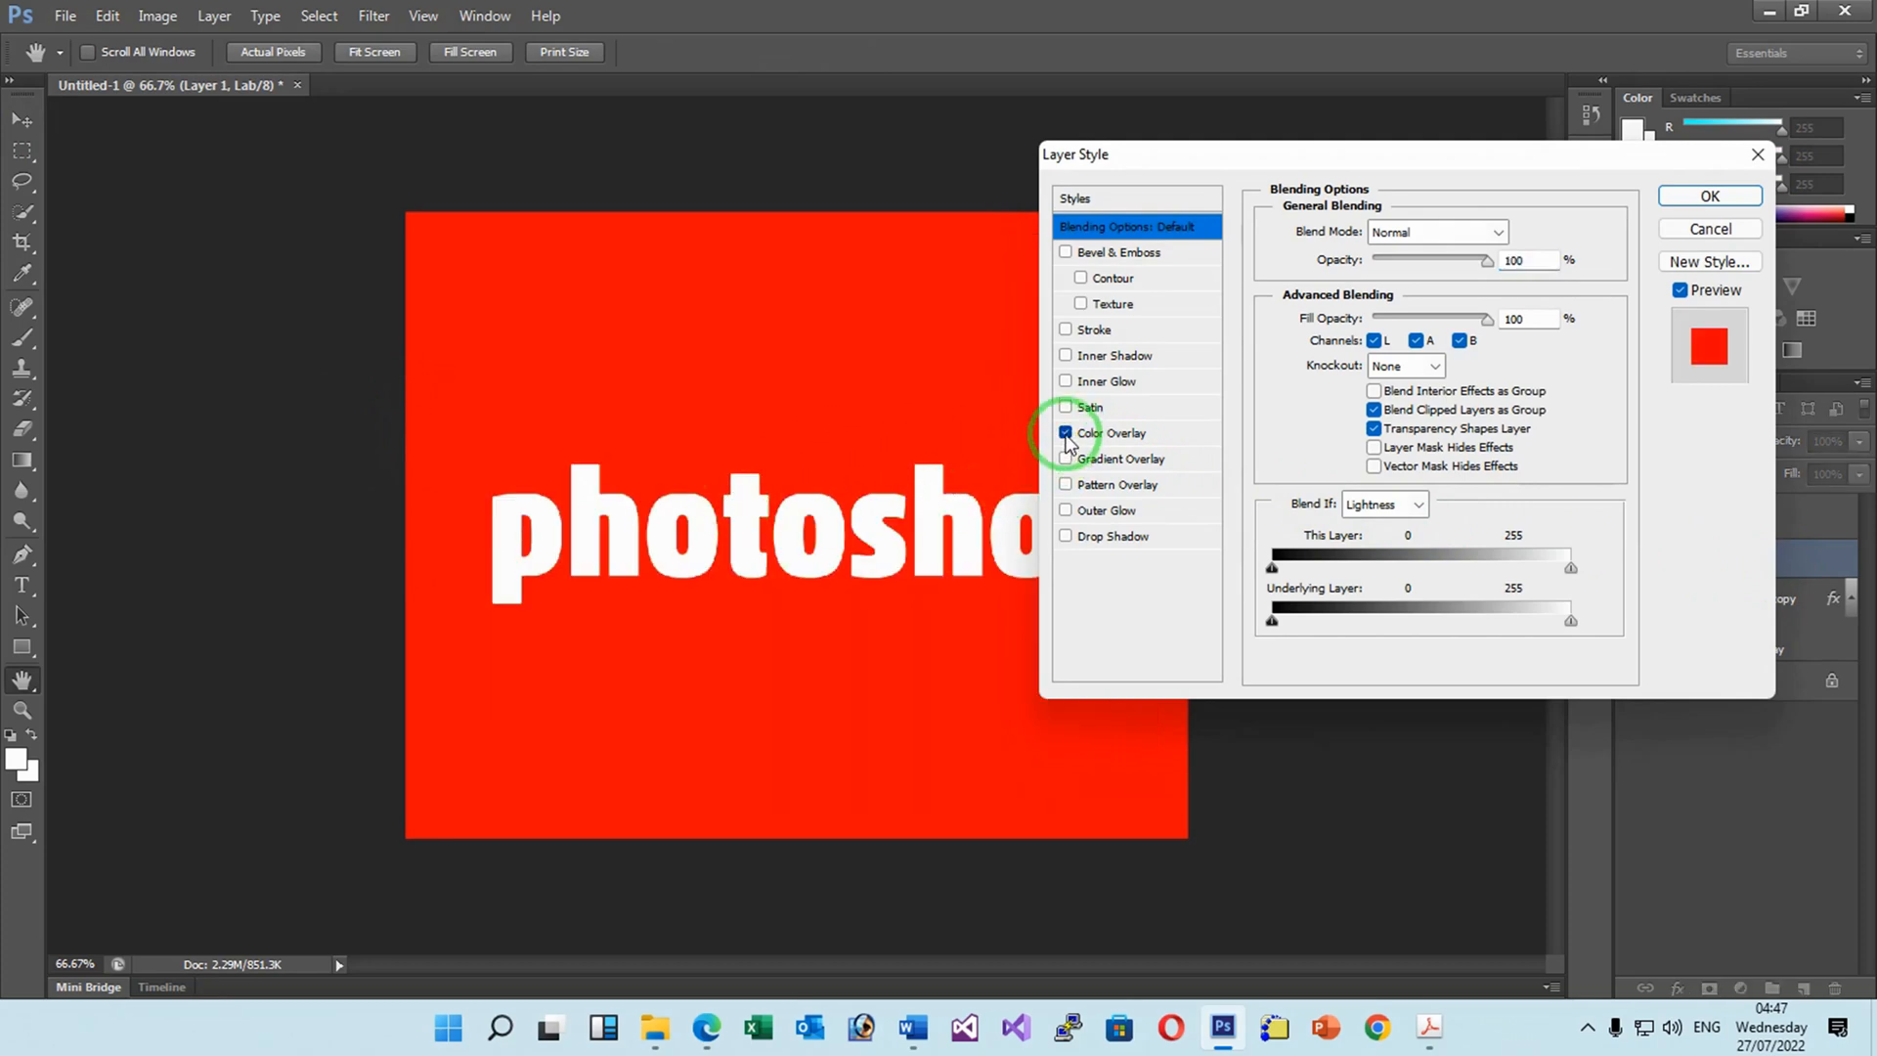
left_click(1065, 432)
left_click(1711, 231)
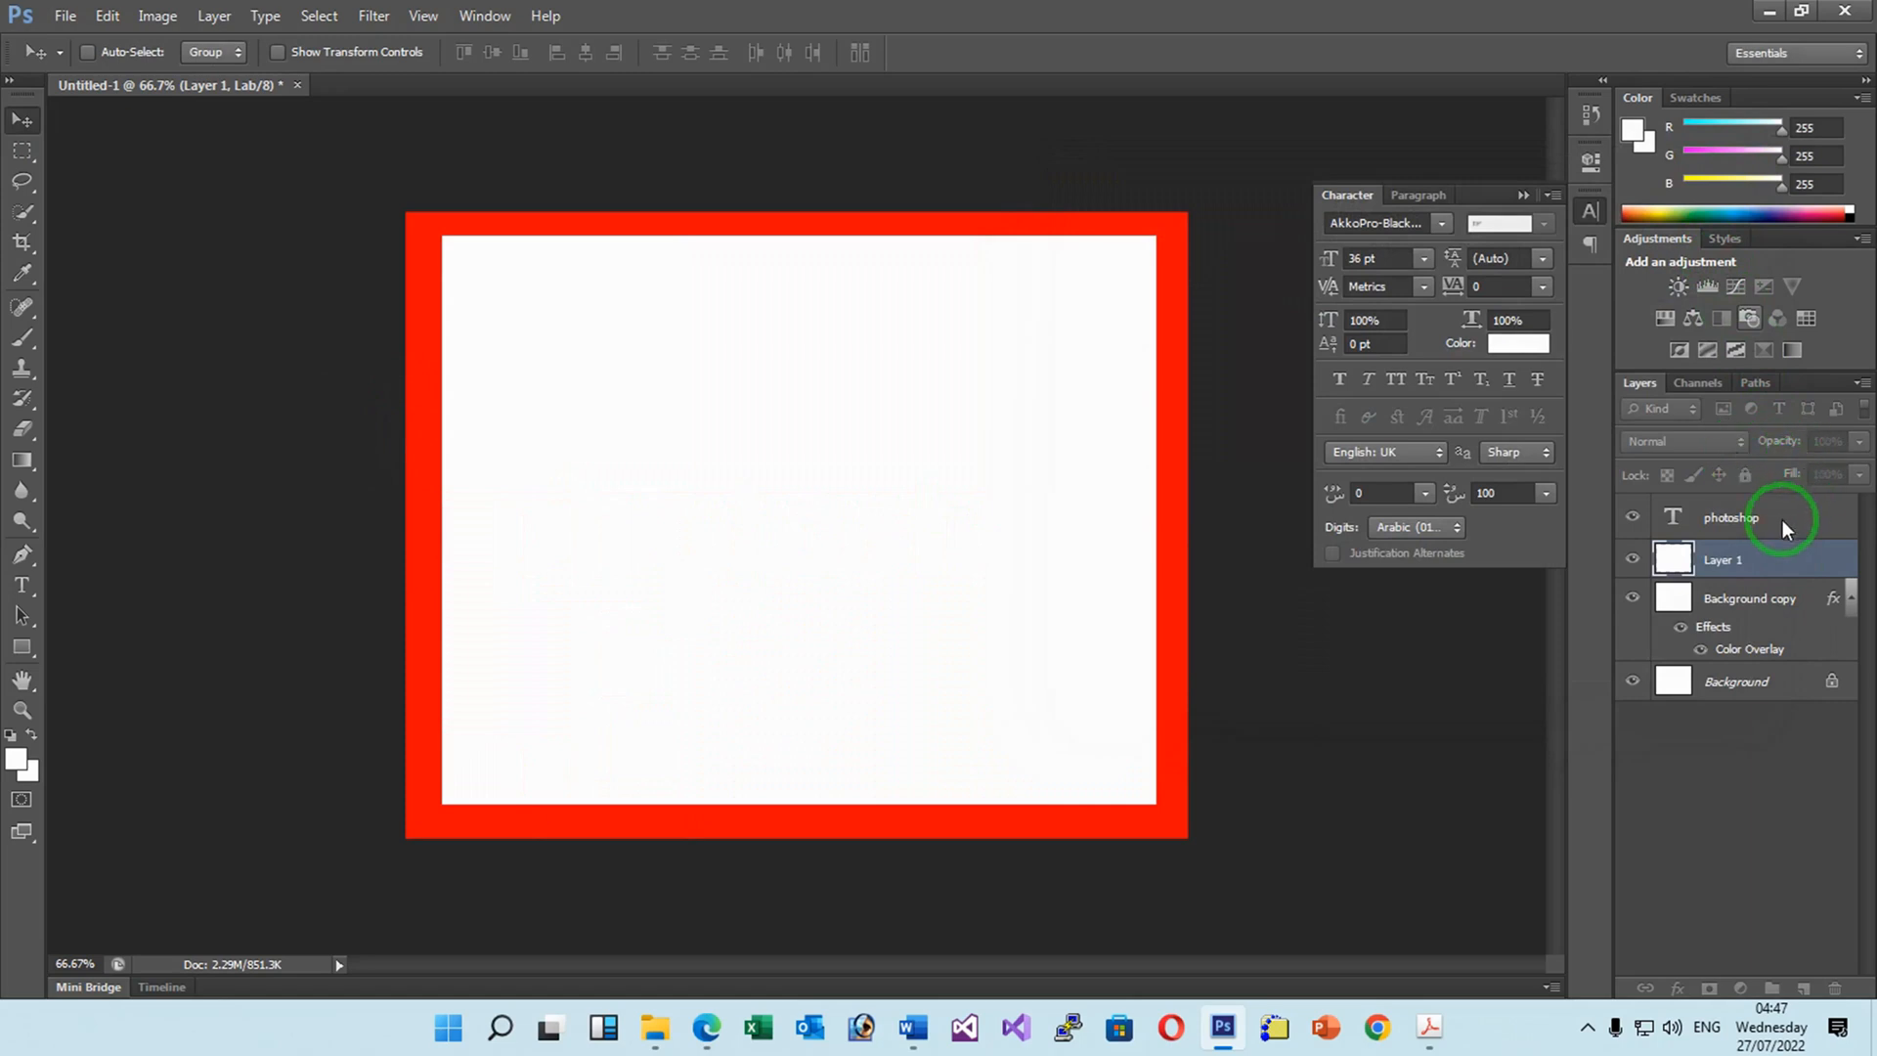
Apply a red Color Overlay layer style at 100% opacity to the photoshop text layer.
left_click(1718, 515)
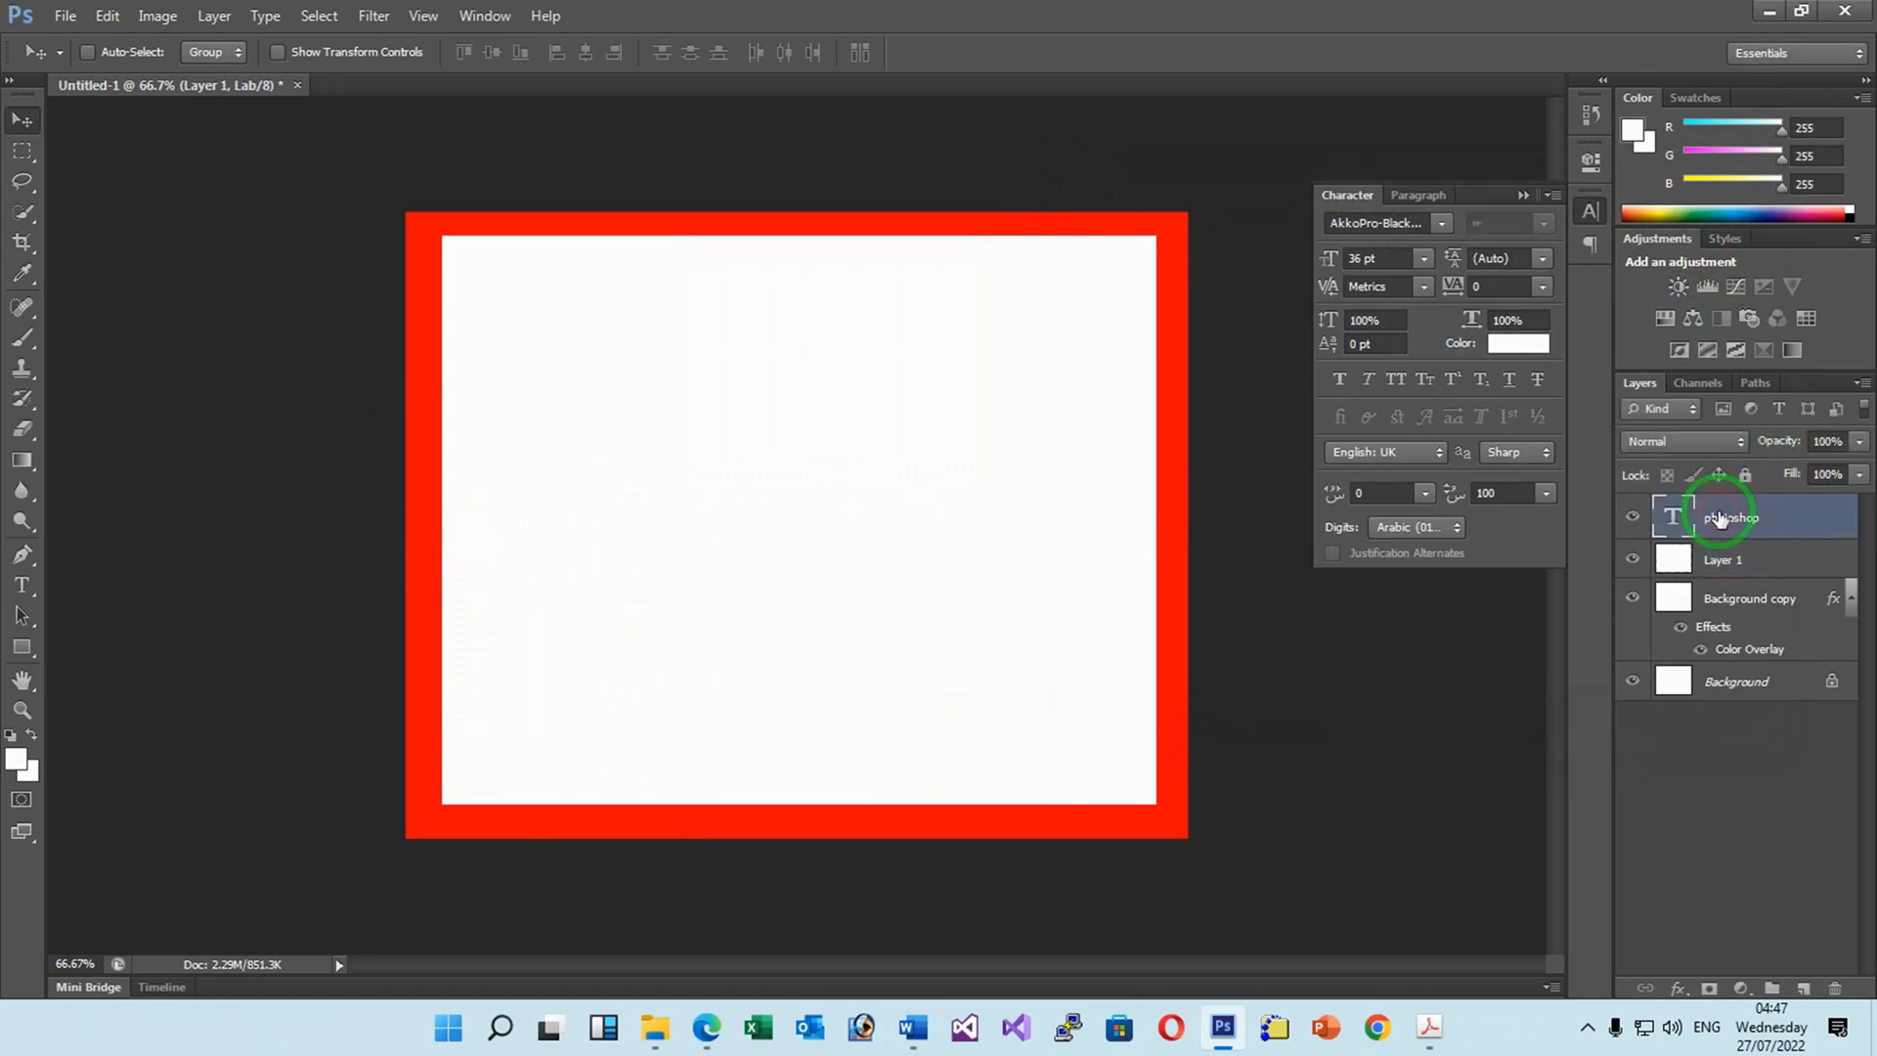
double_click(1788, 519)
left_click(1098, 435)
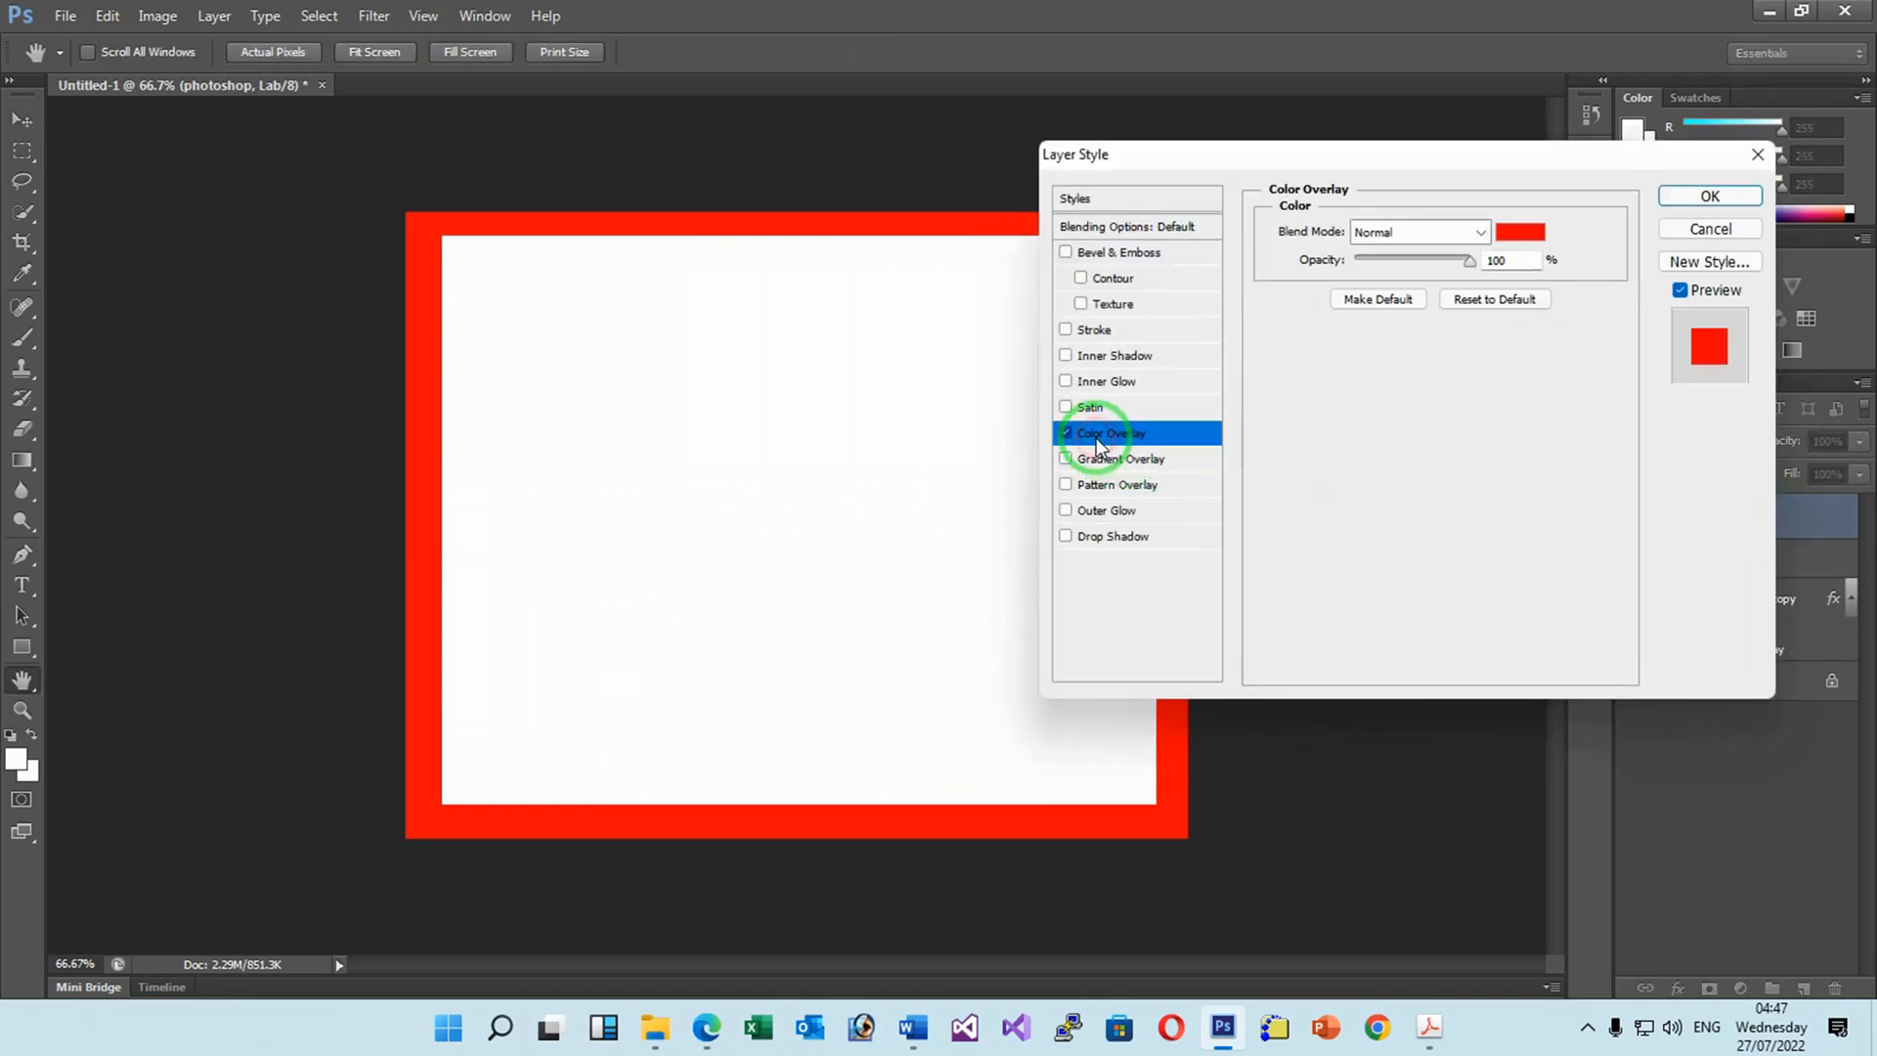
left_click(1696, 194)
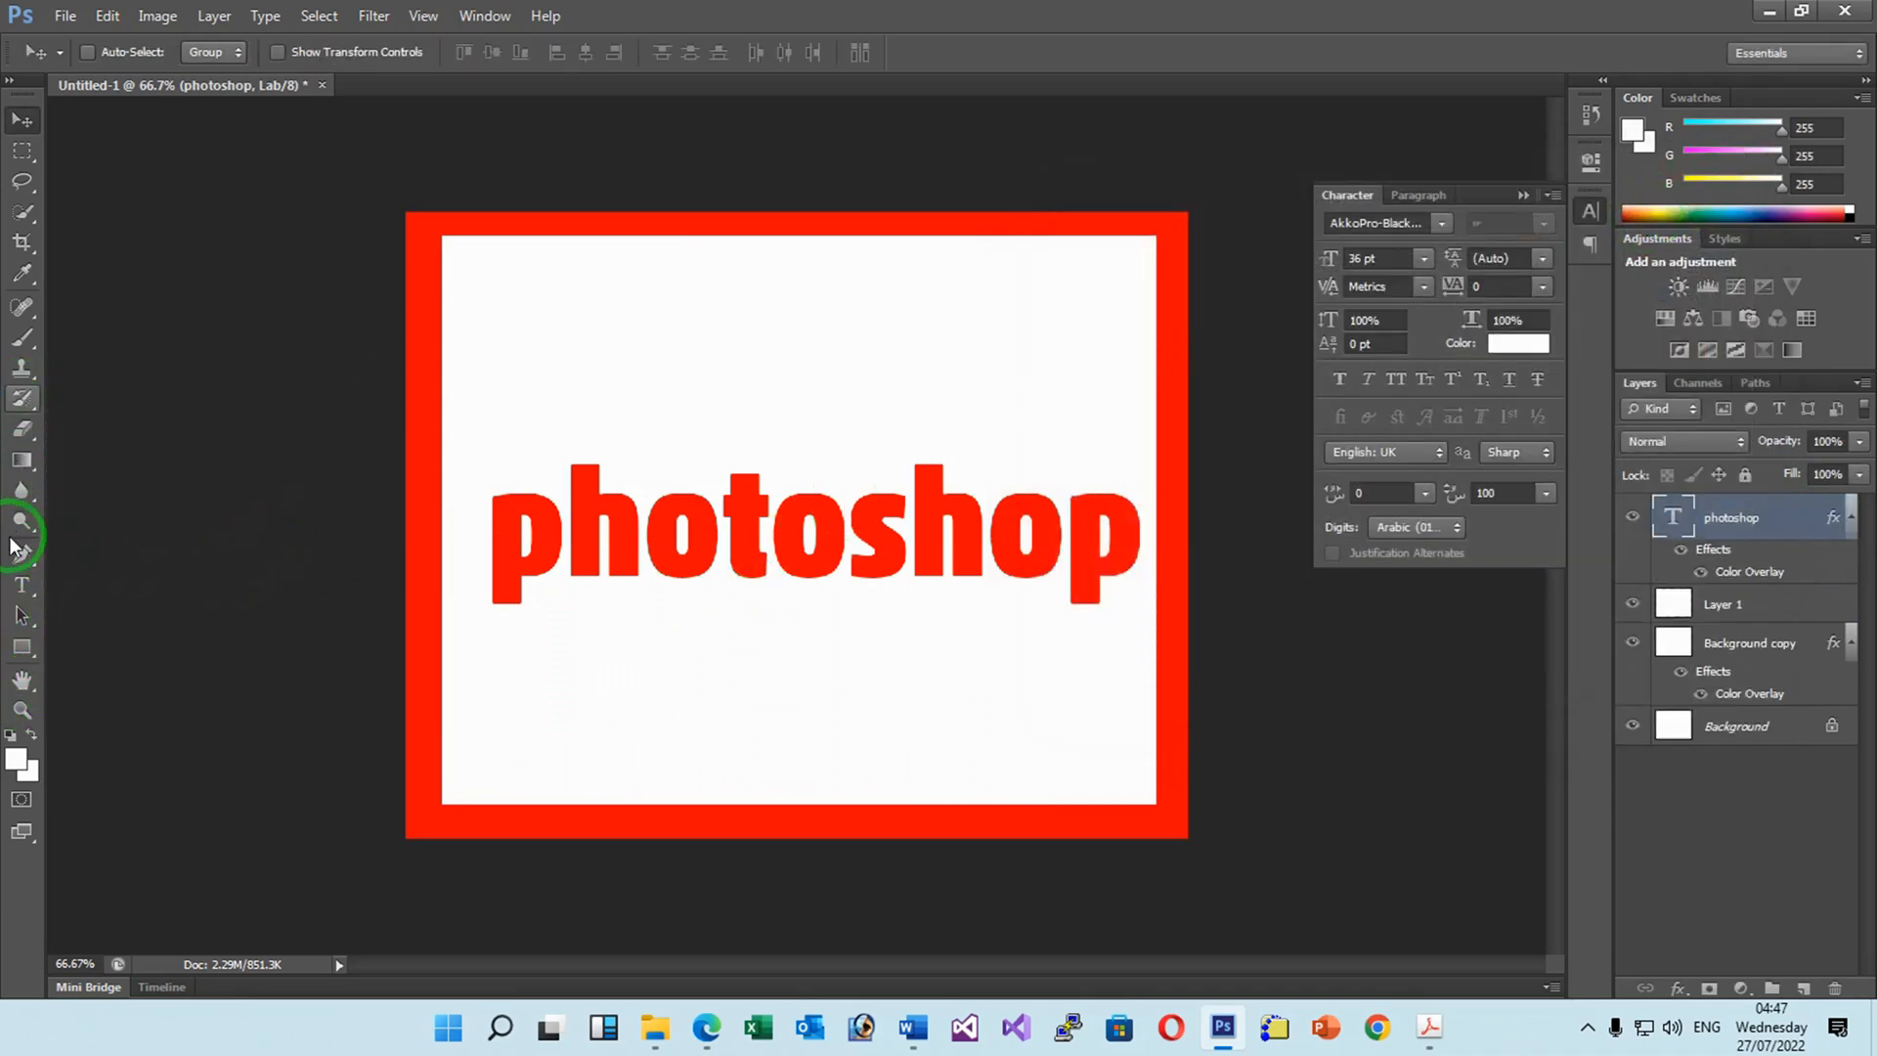
Capitalize the text's first letter so it reads "Photoshop" and move the text up into the upper part of the white area.
left_click(22, 584)
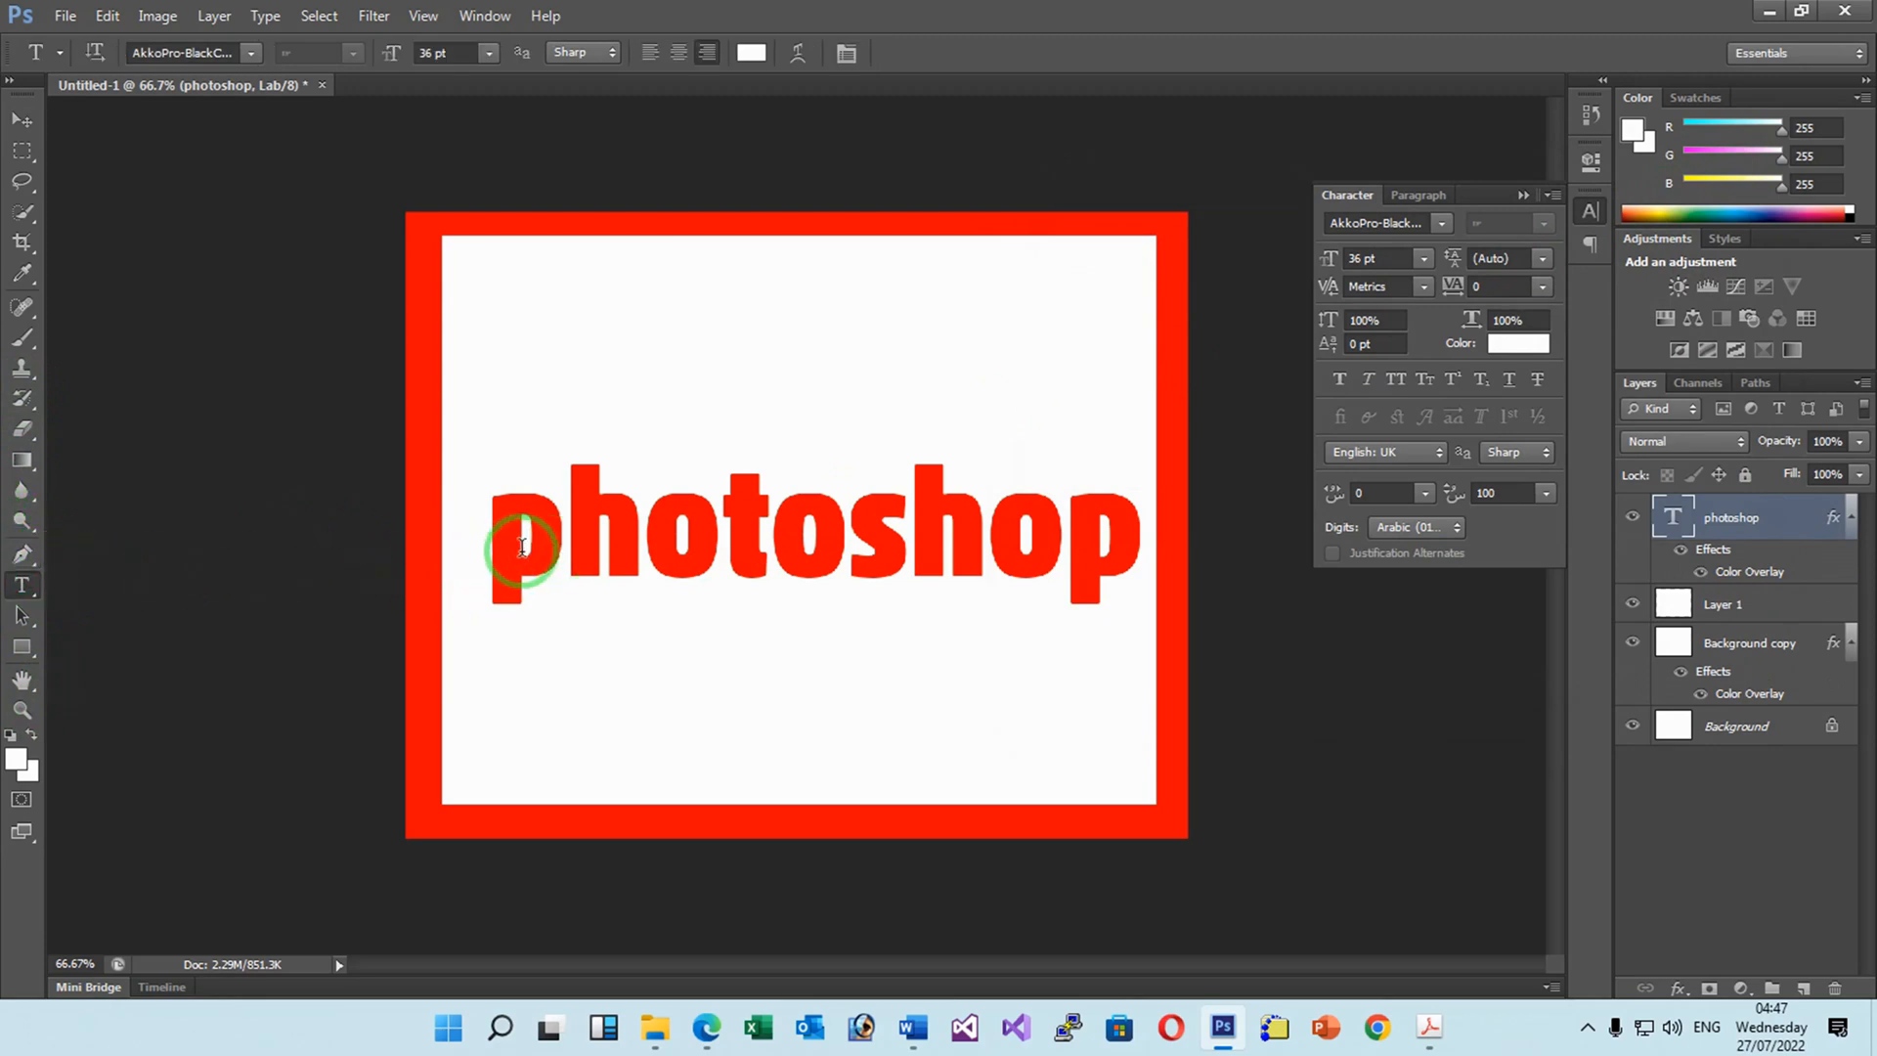
left_click(554, 538)
left_click_drag(553, 538, 498, 537)
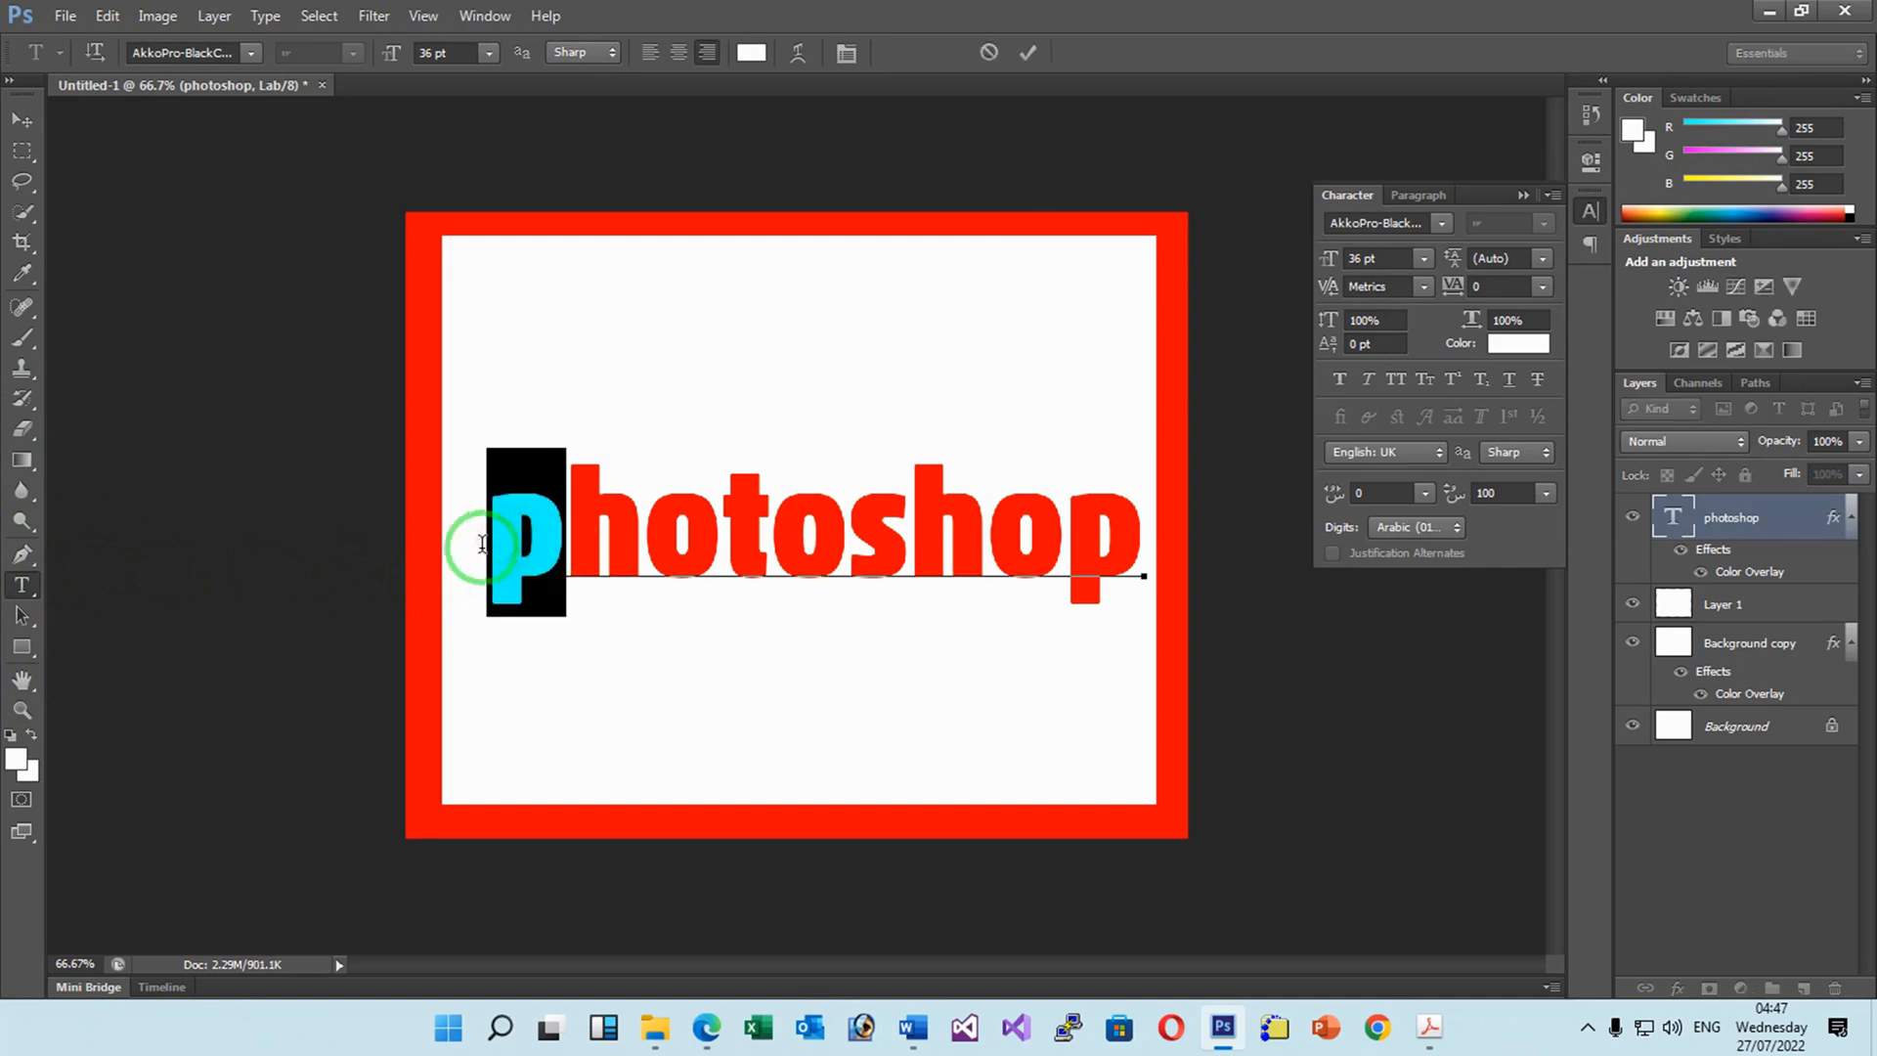
type("P")
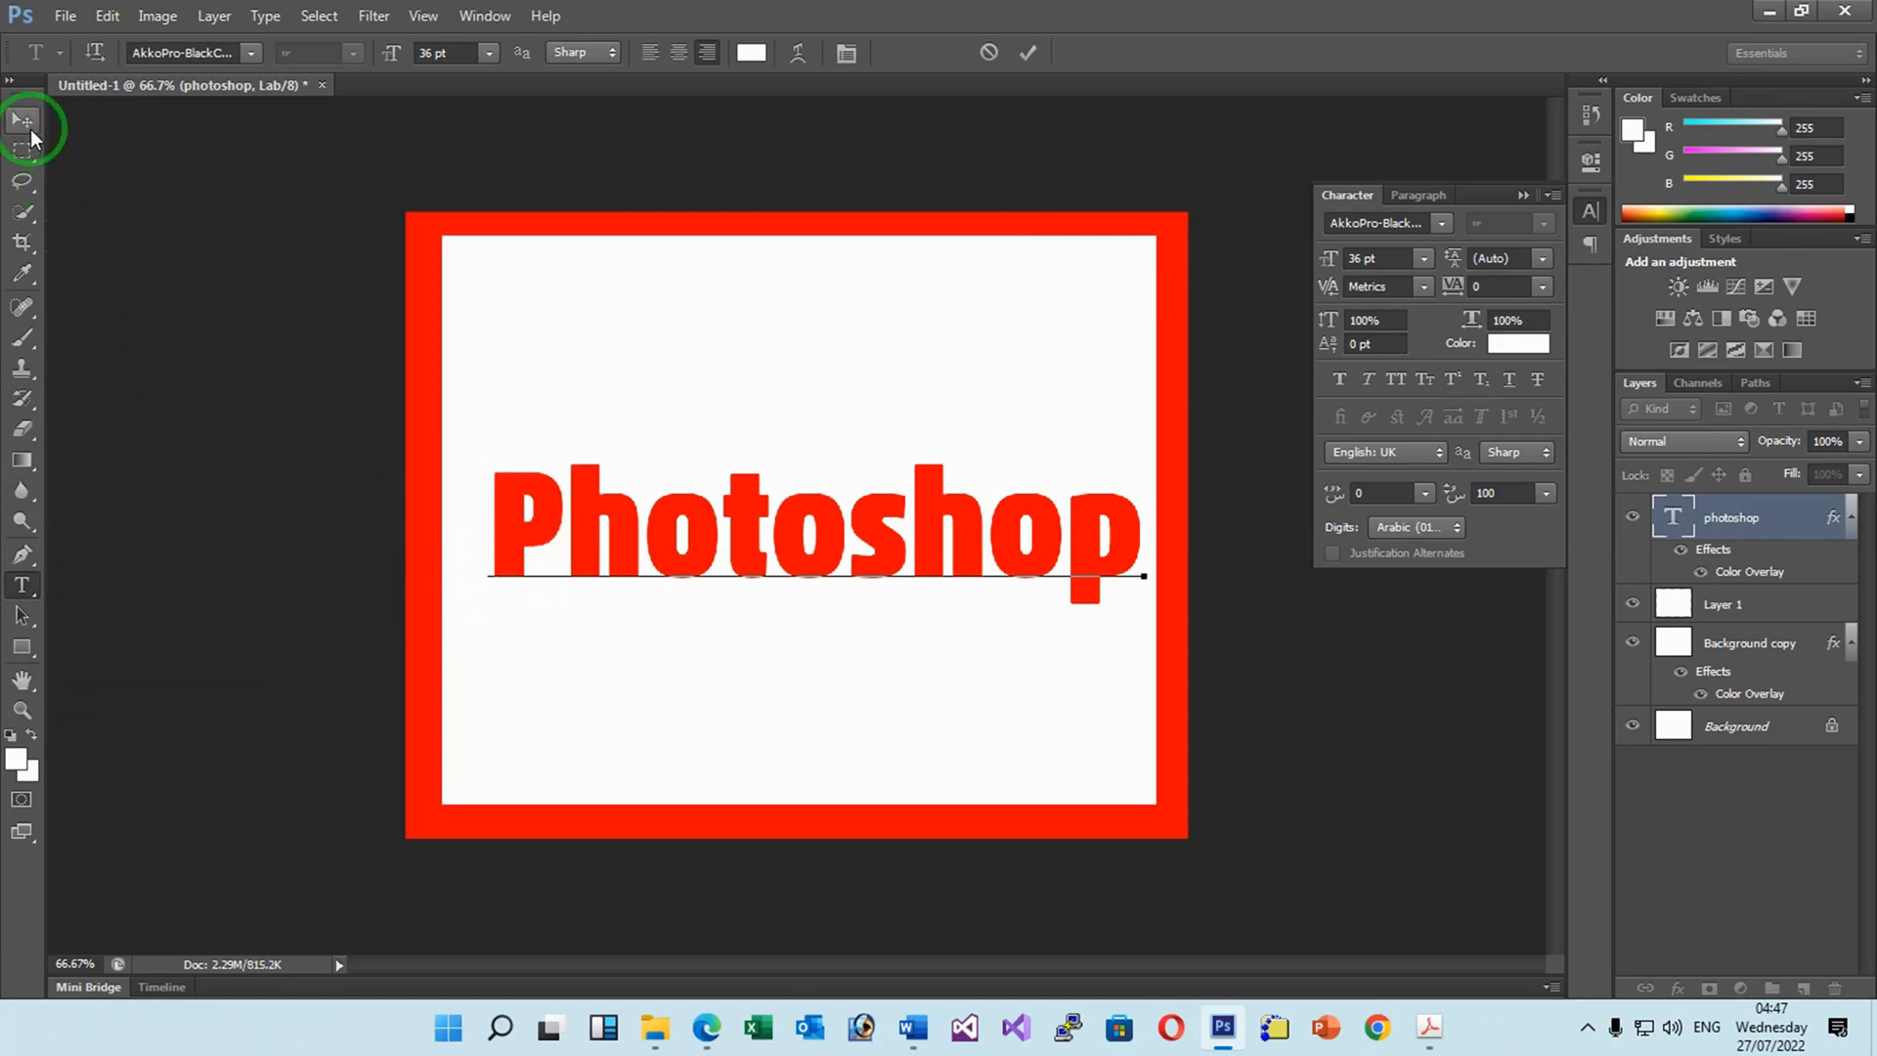
left_click(23, 121)
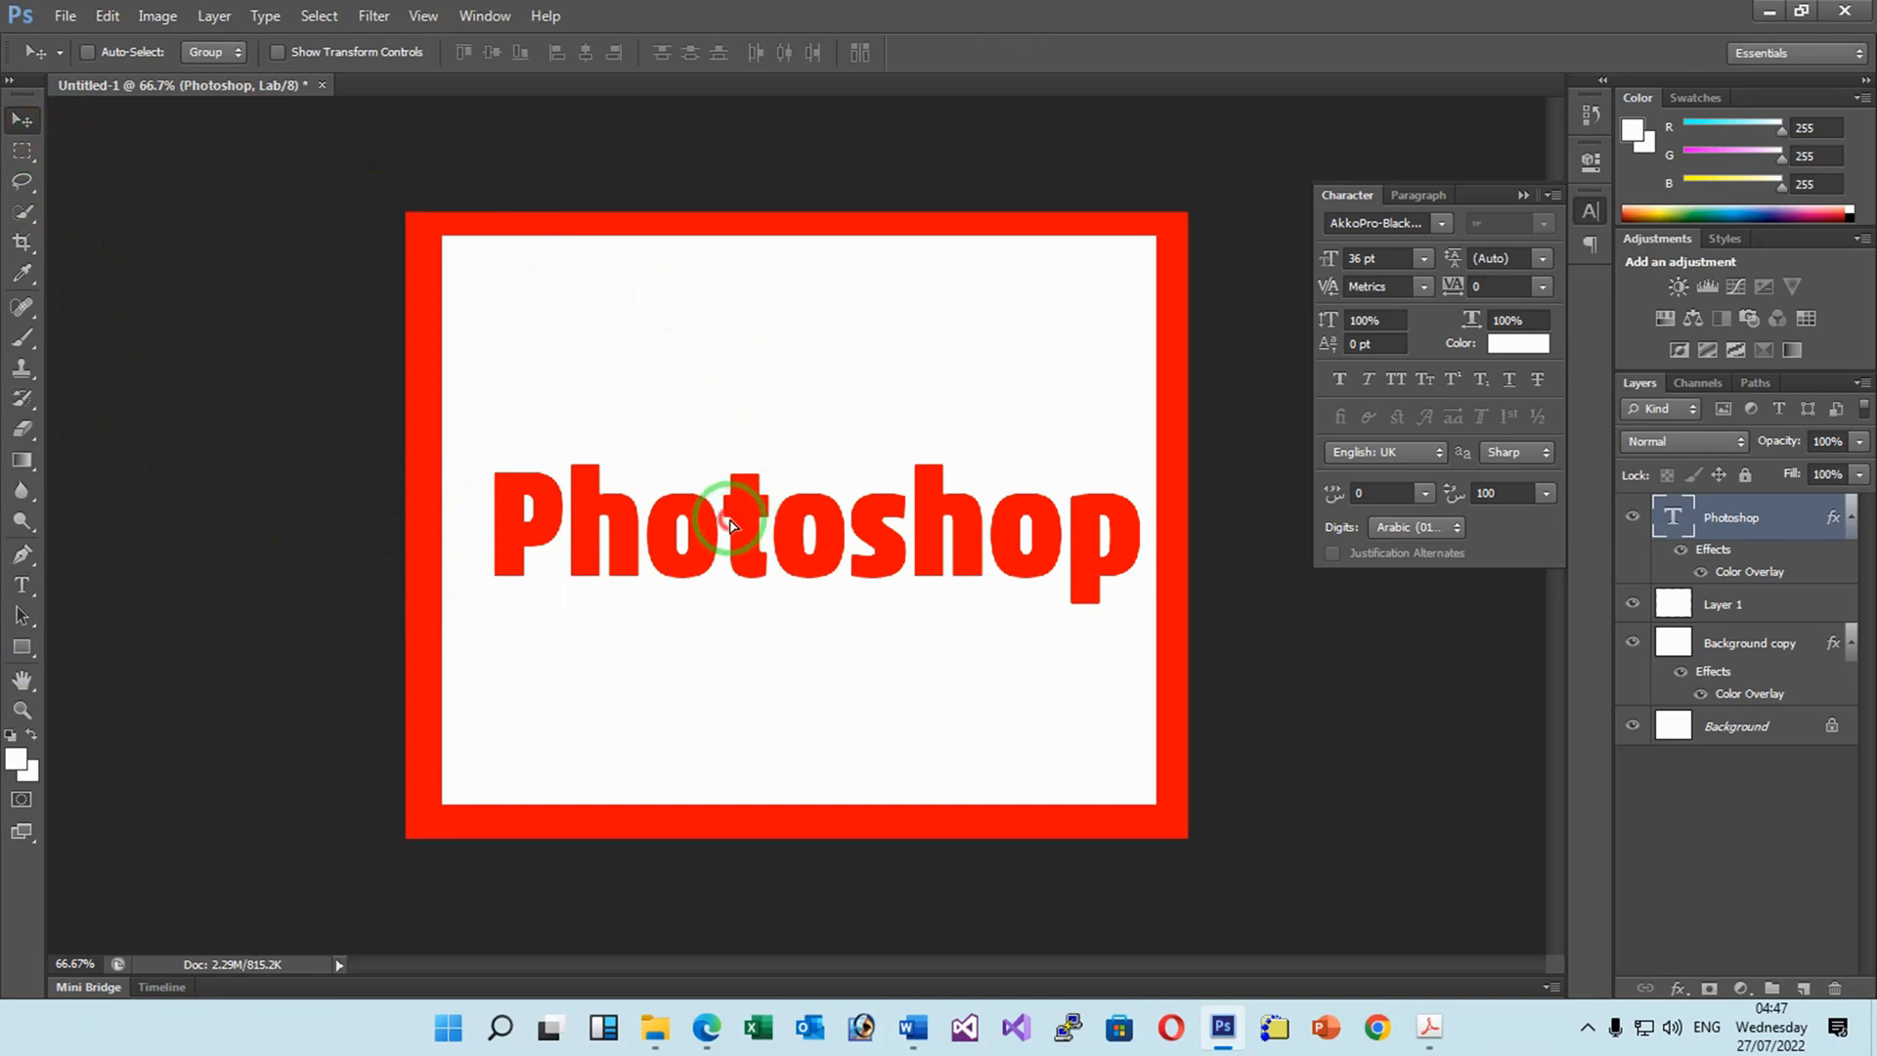
left_click_drag(733, 526, 717, 393)
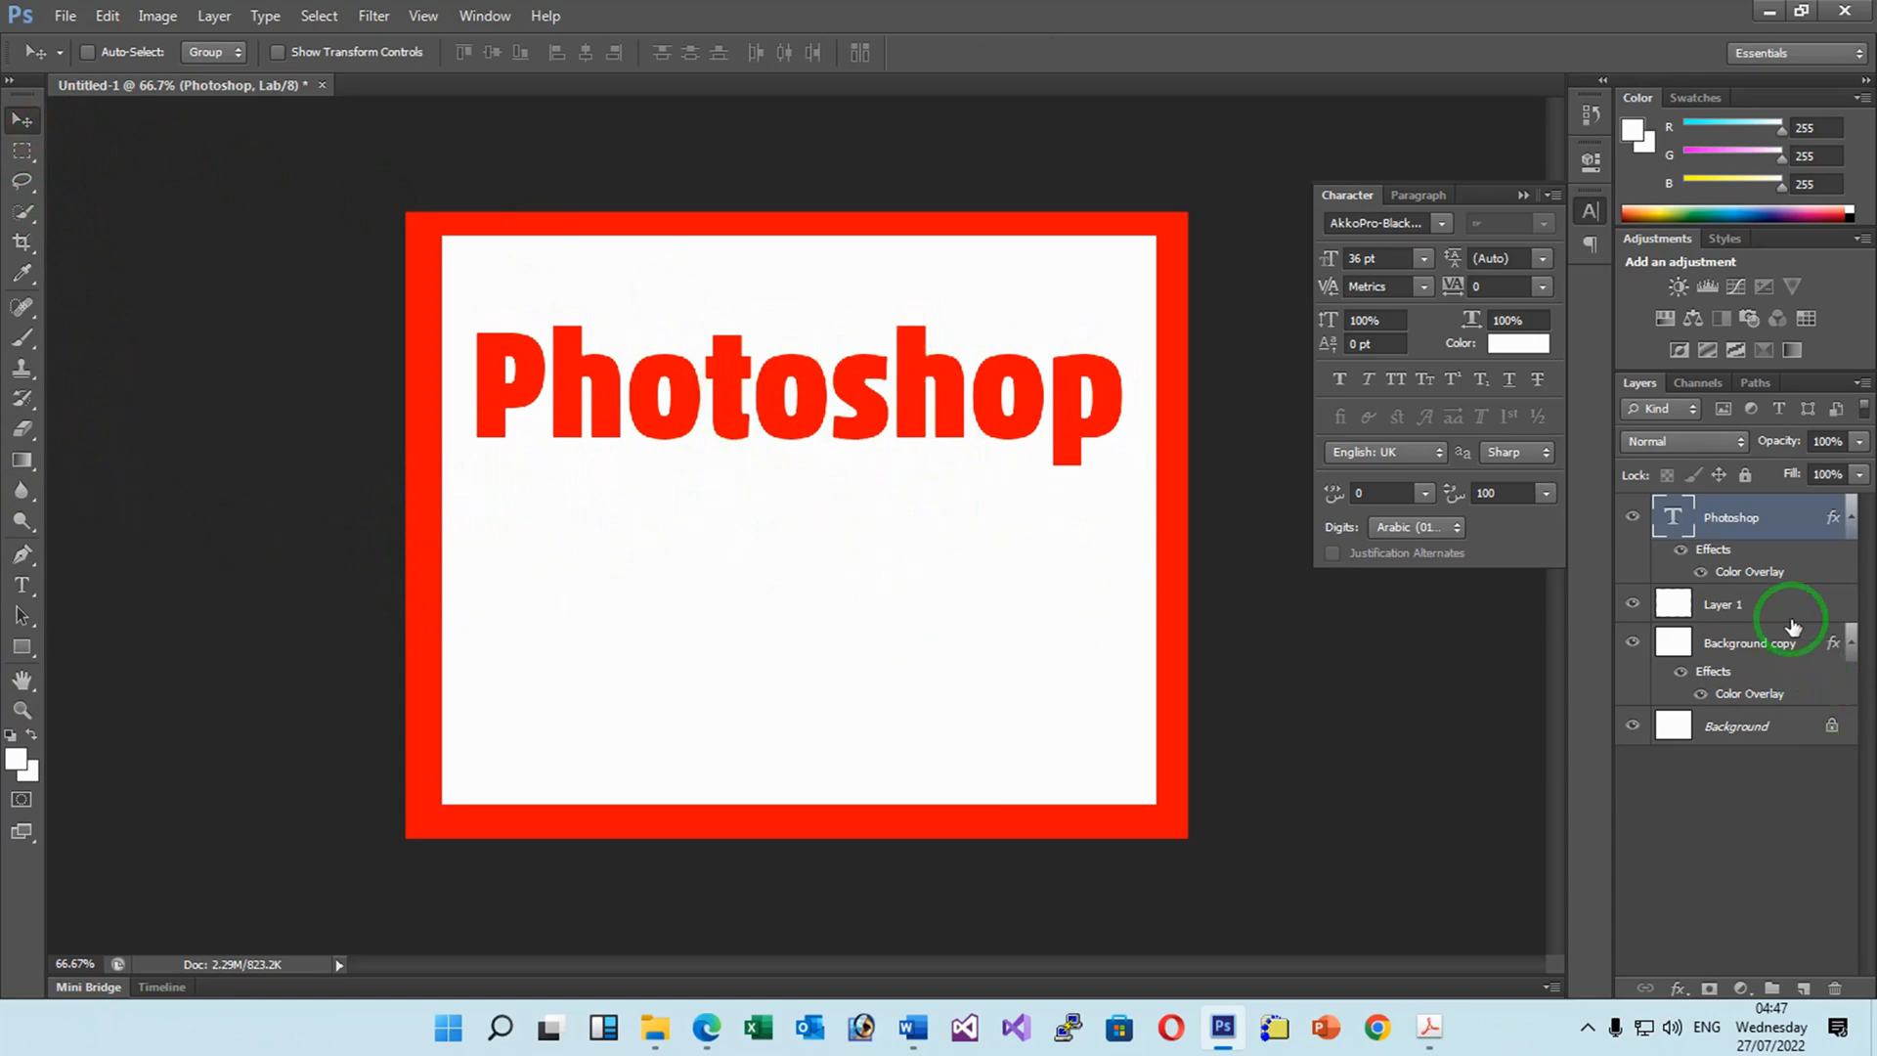
Duplicate the Photoshop text layer within the same document and place the copy directly below the original text.
right_click(1771, 513)
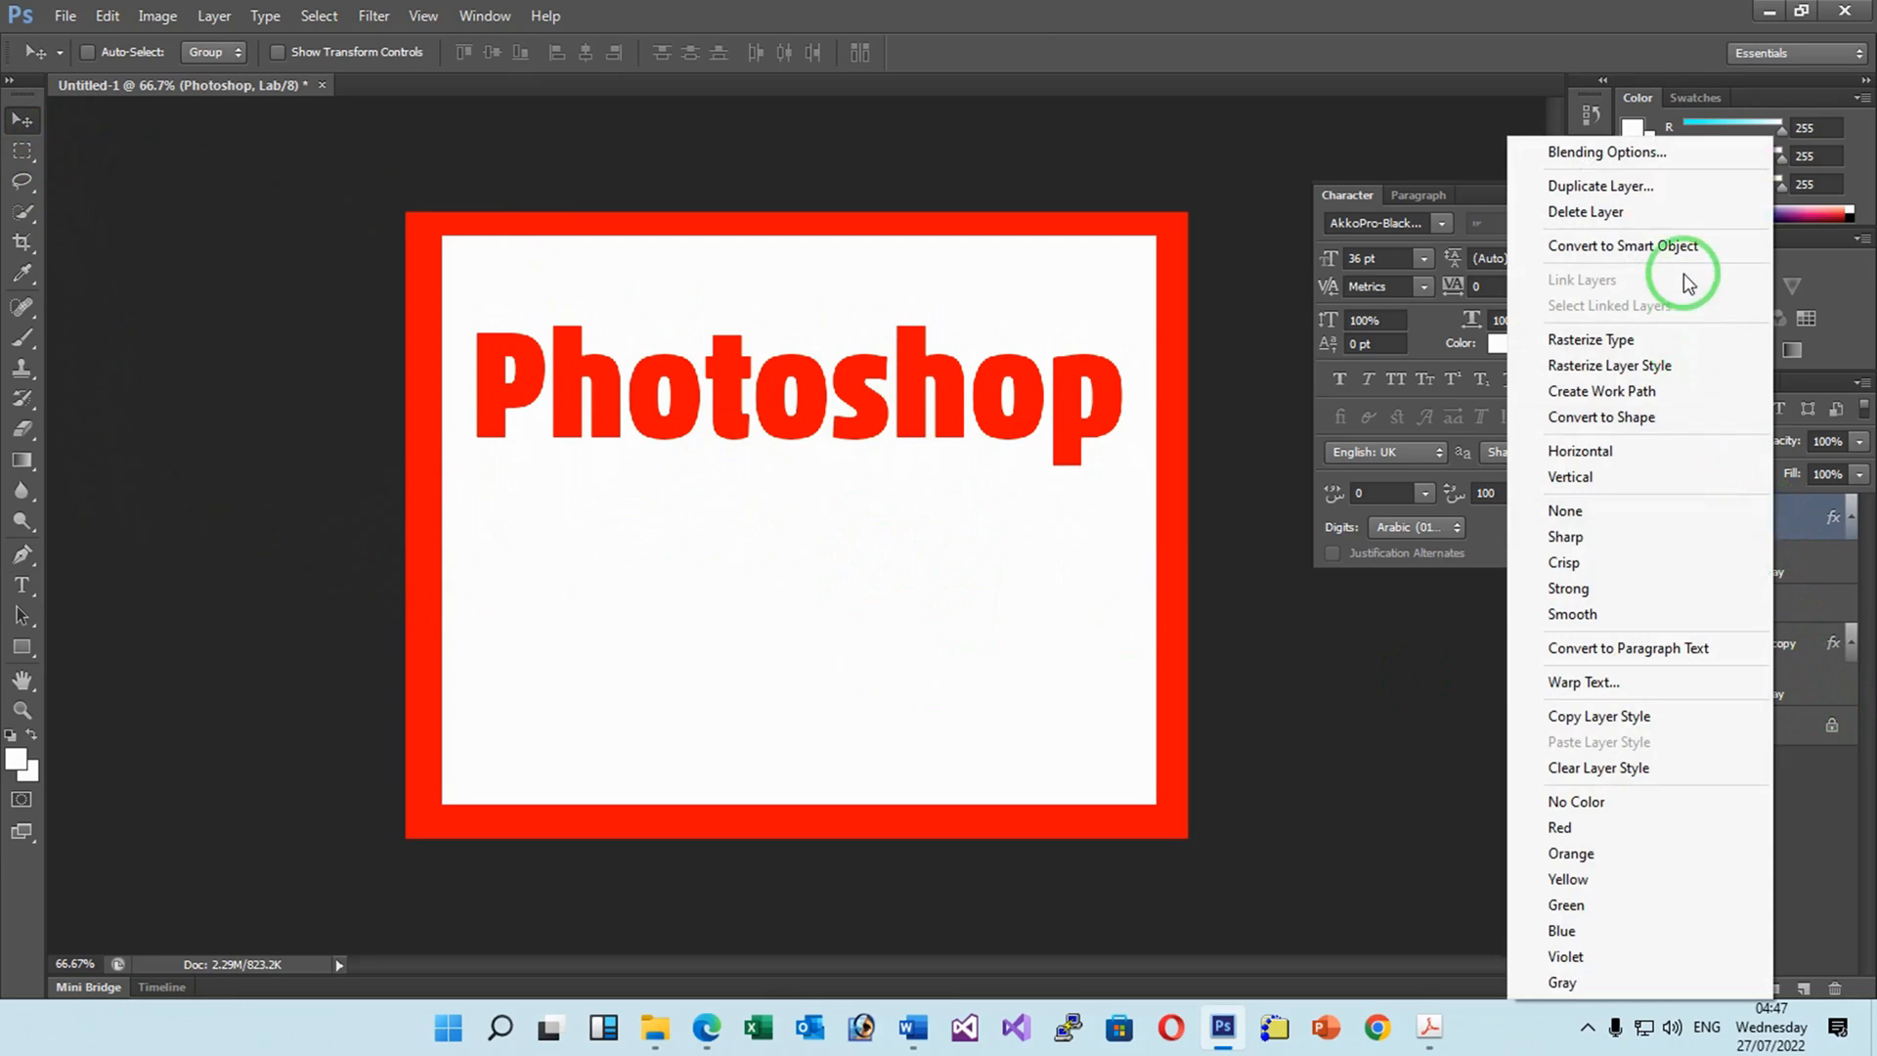
left_click(1599, 187)
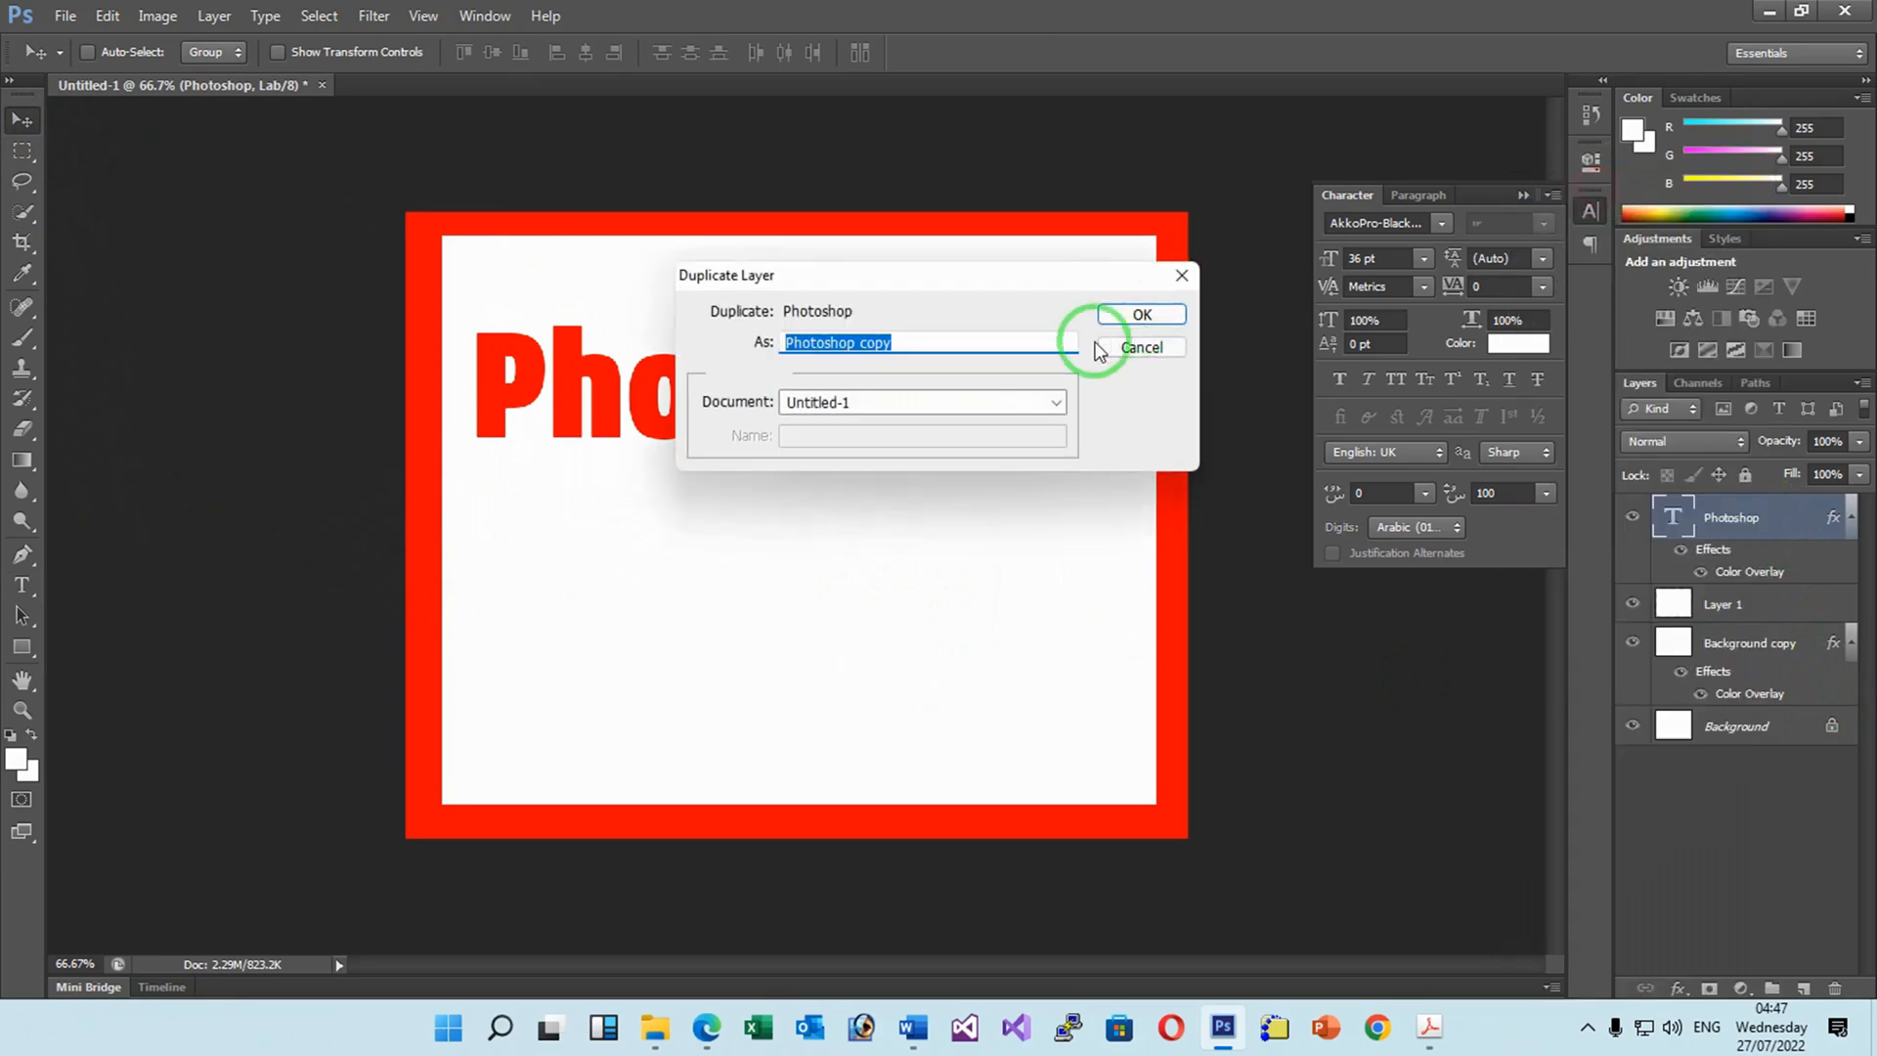
left_click(1170, 315)
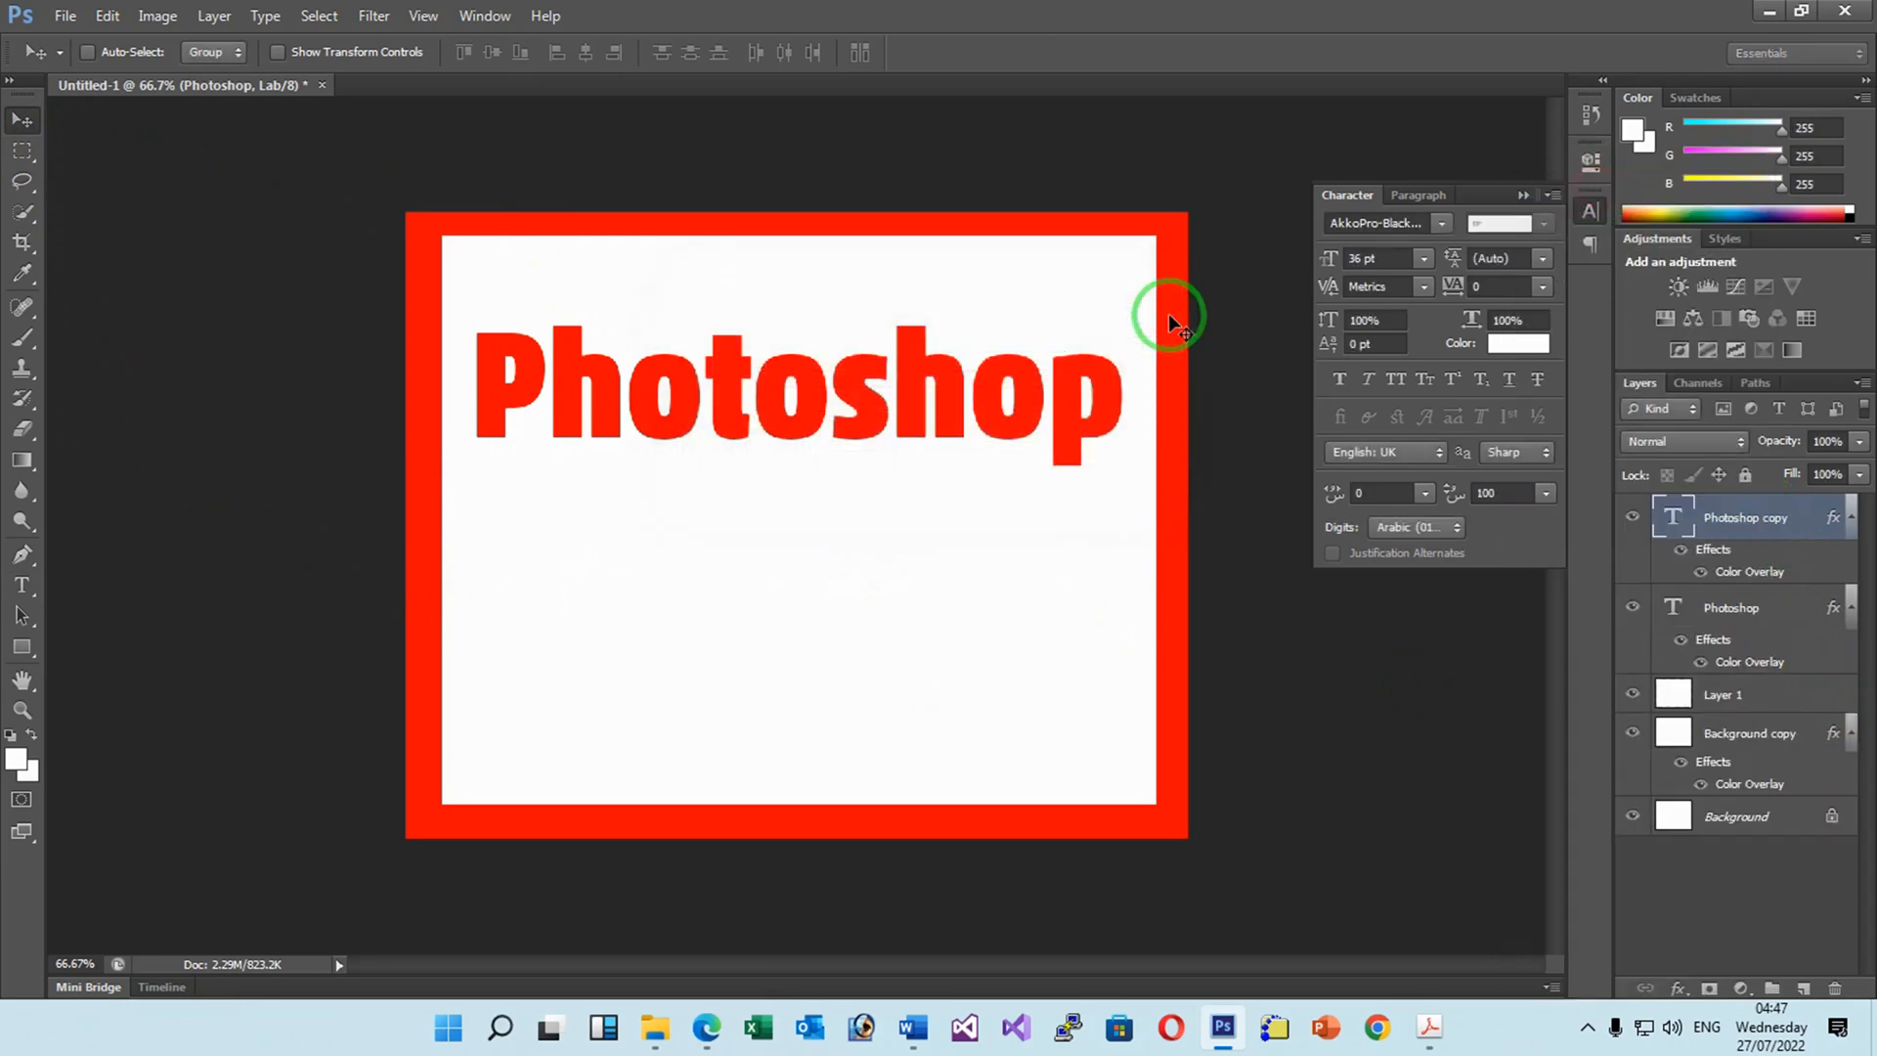
left_click_drag(964, 407, 963, 538)
Replace the lower Photoshop copy's text with "Tutorials" and shift it left so it sits roughly centred beneath the upper word.
left_click(22, 584)
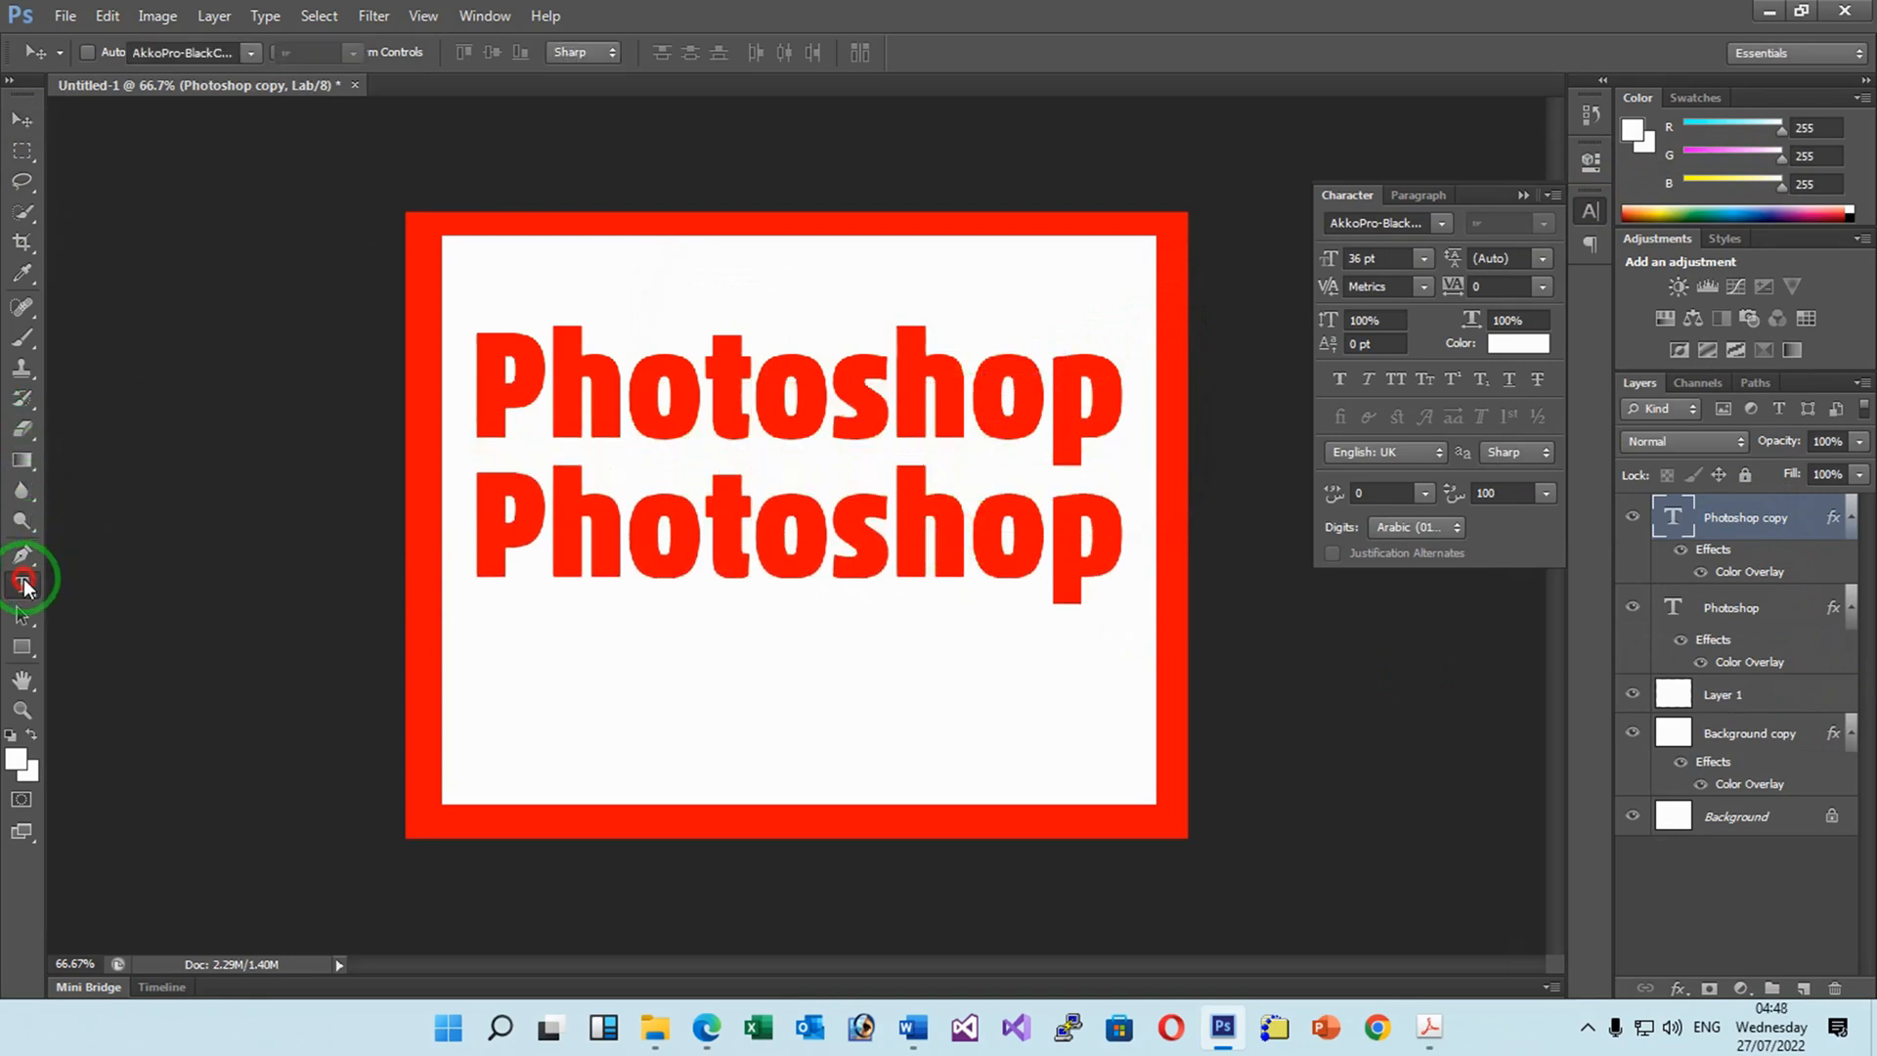
left_click(627, 546)
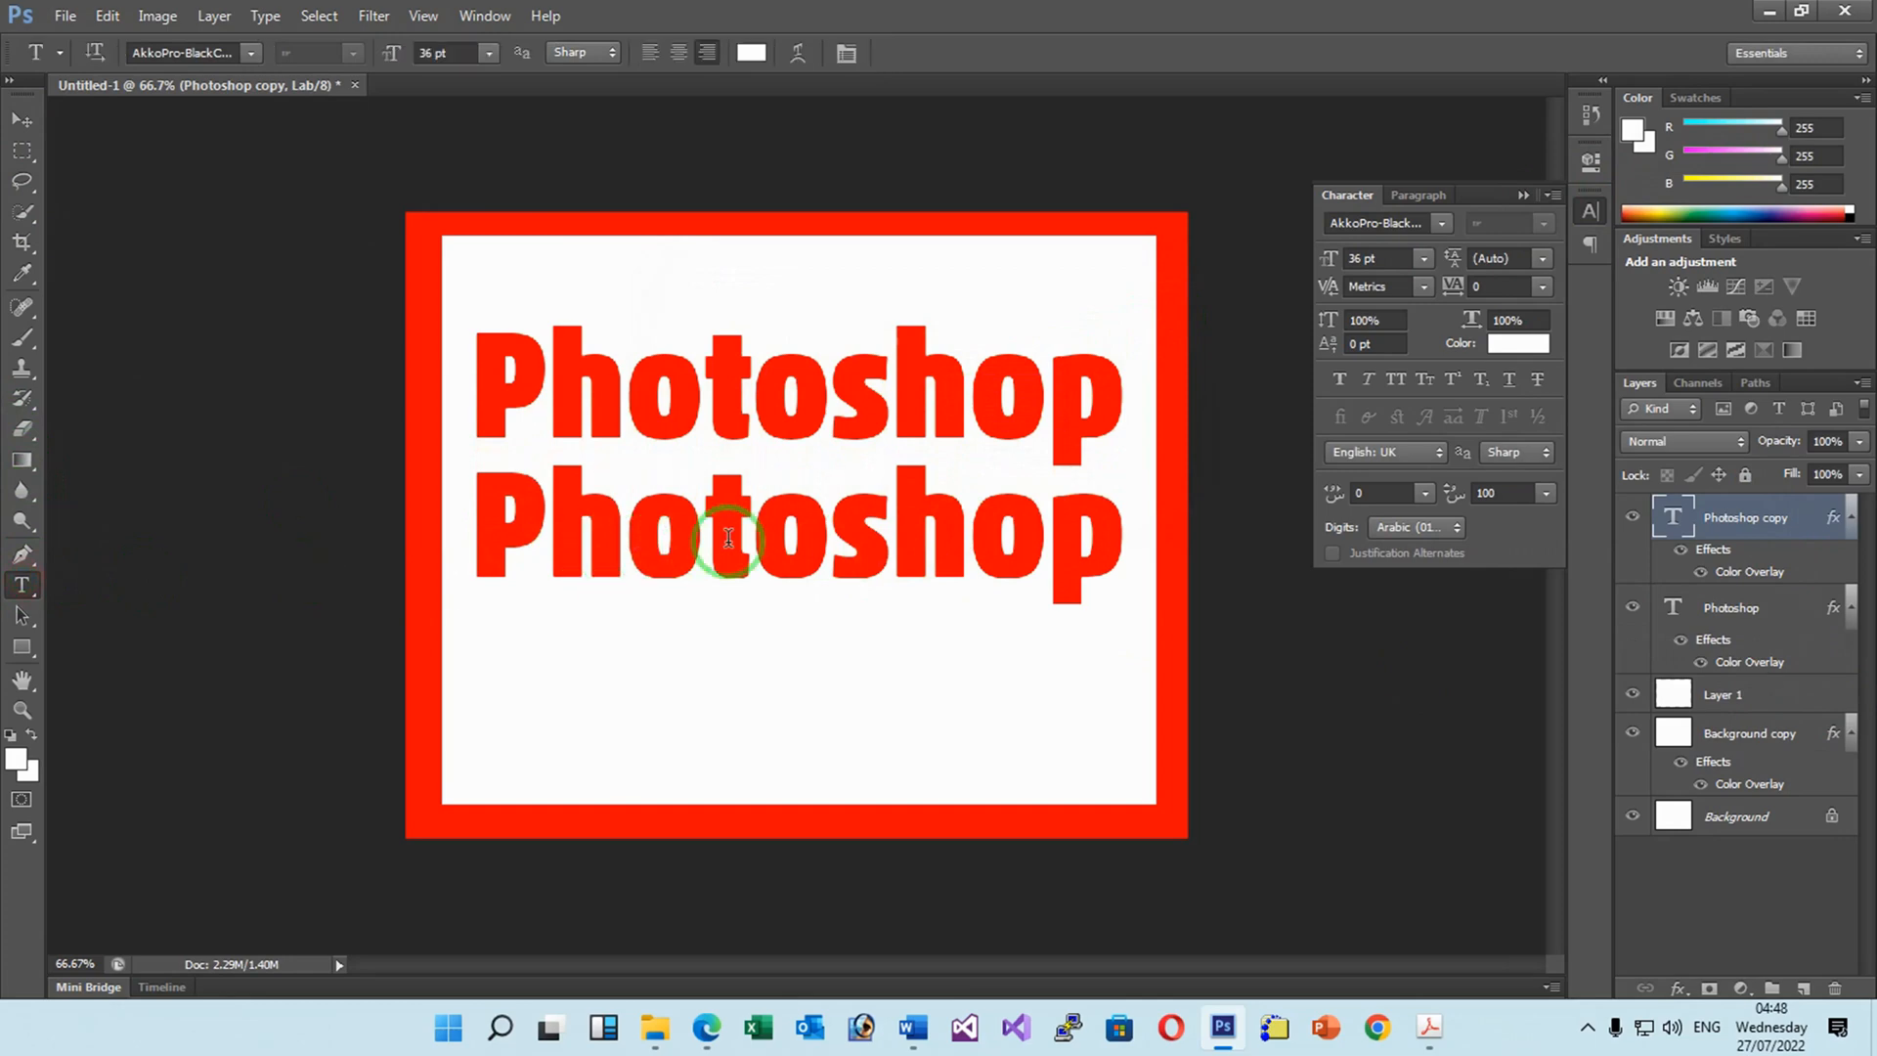
left_click(922, 503)
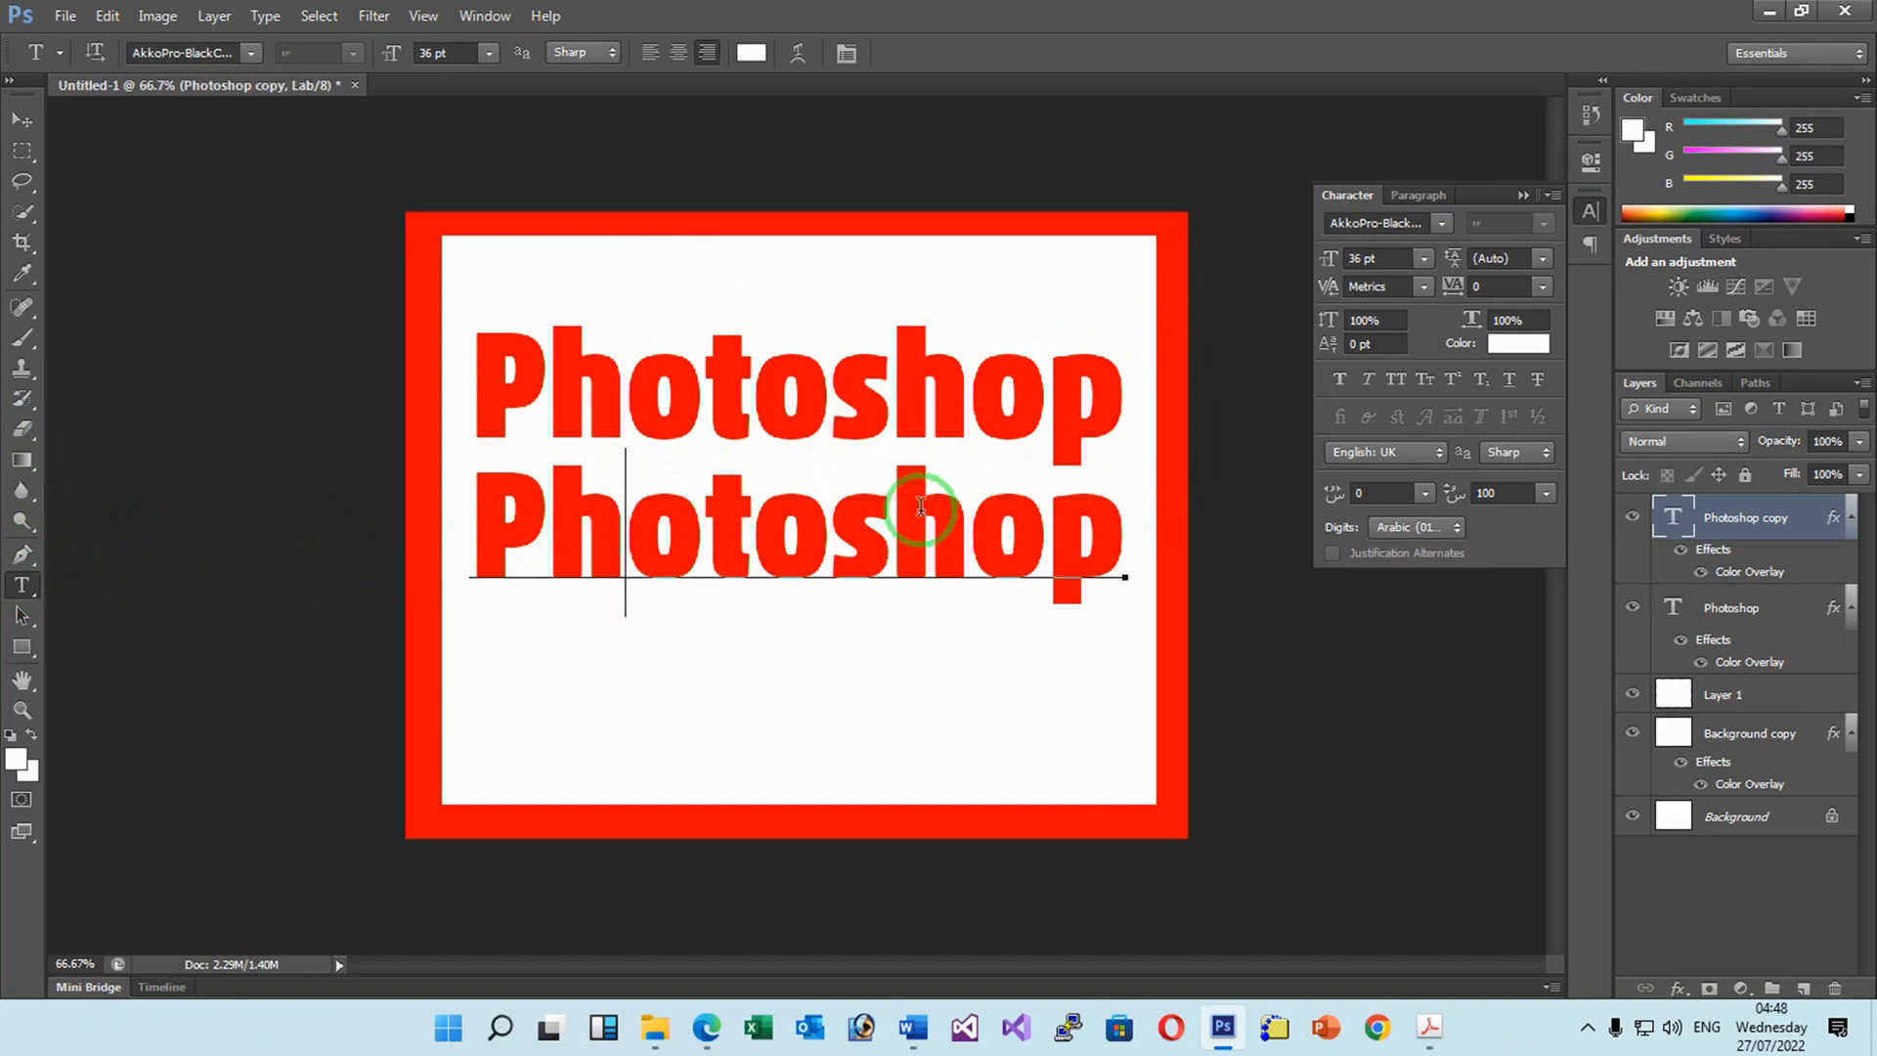
double_click(921, 503)
left_click(923, 504)
triple_click(923, 504)
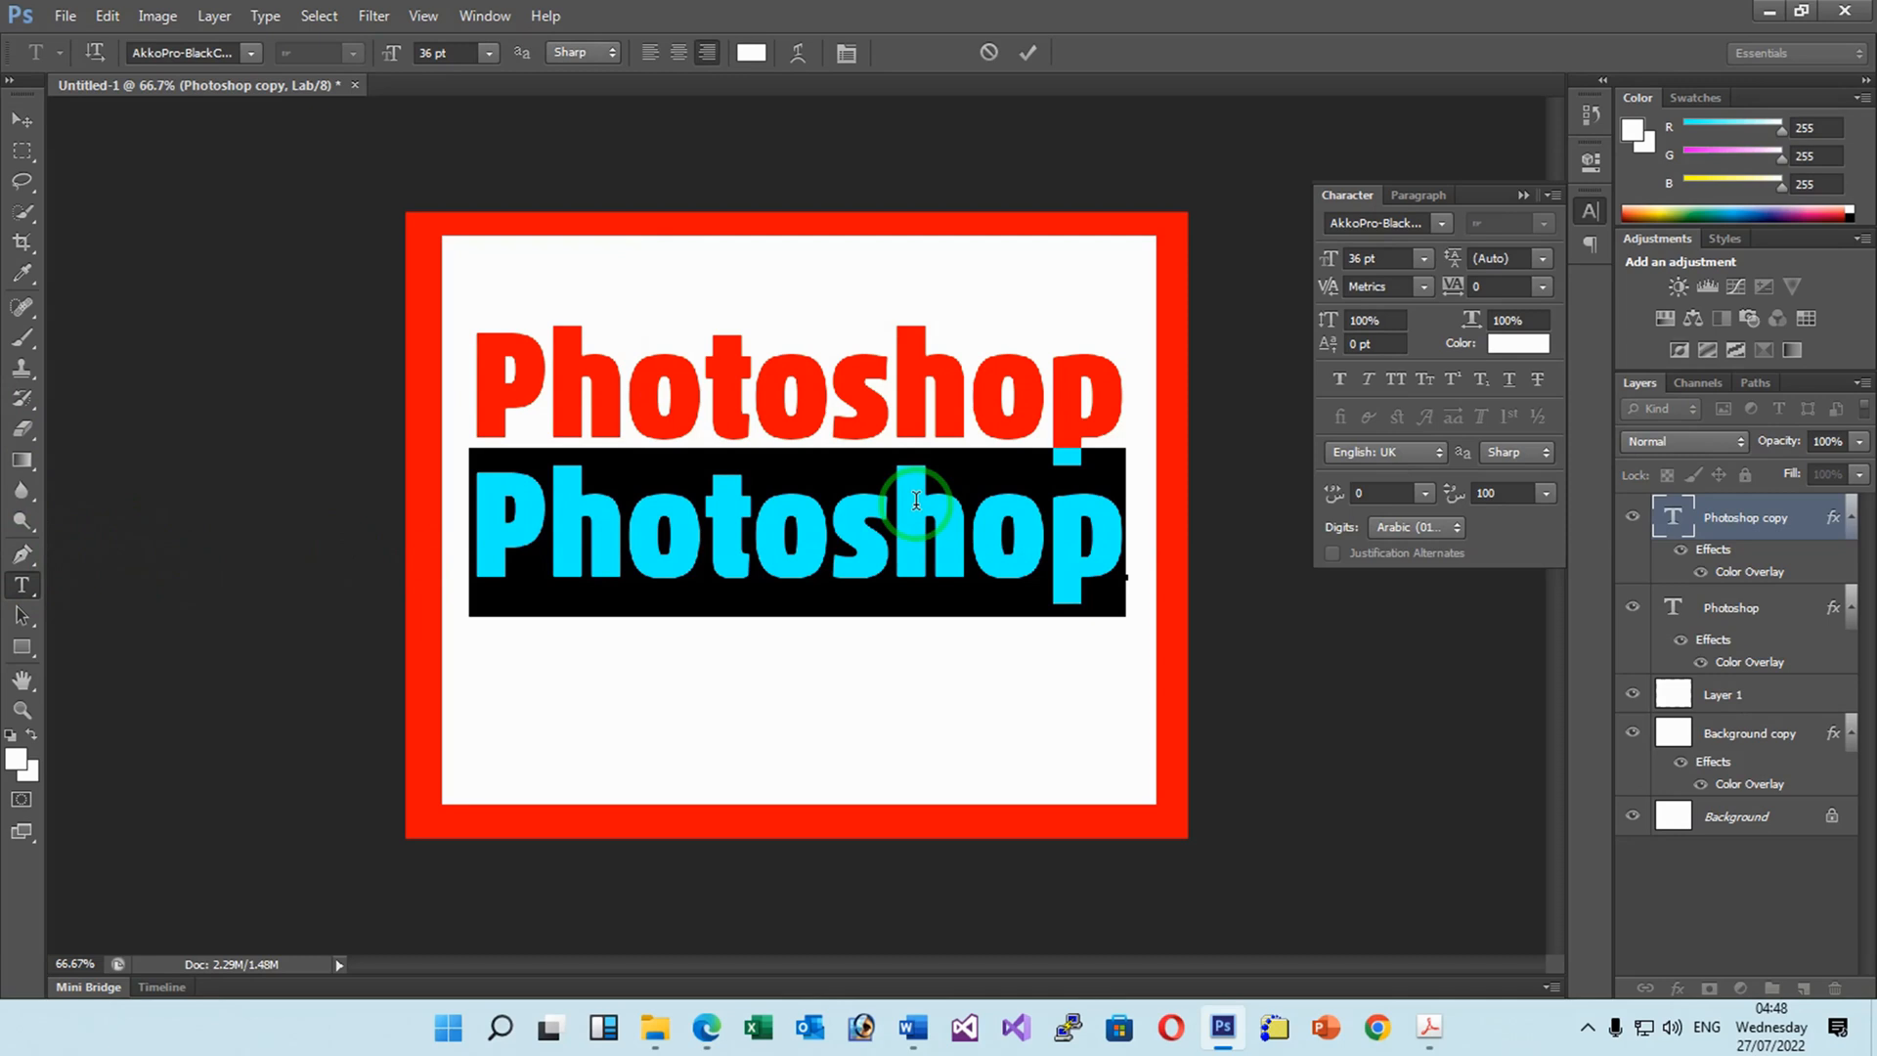
type("t")
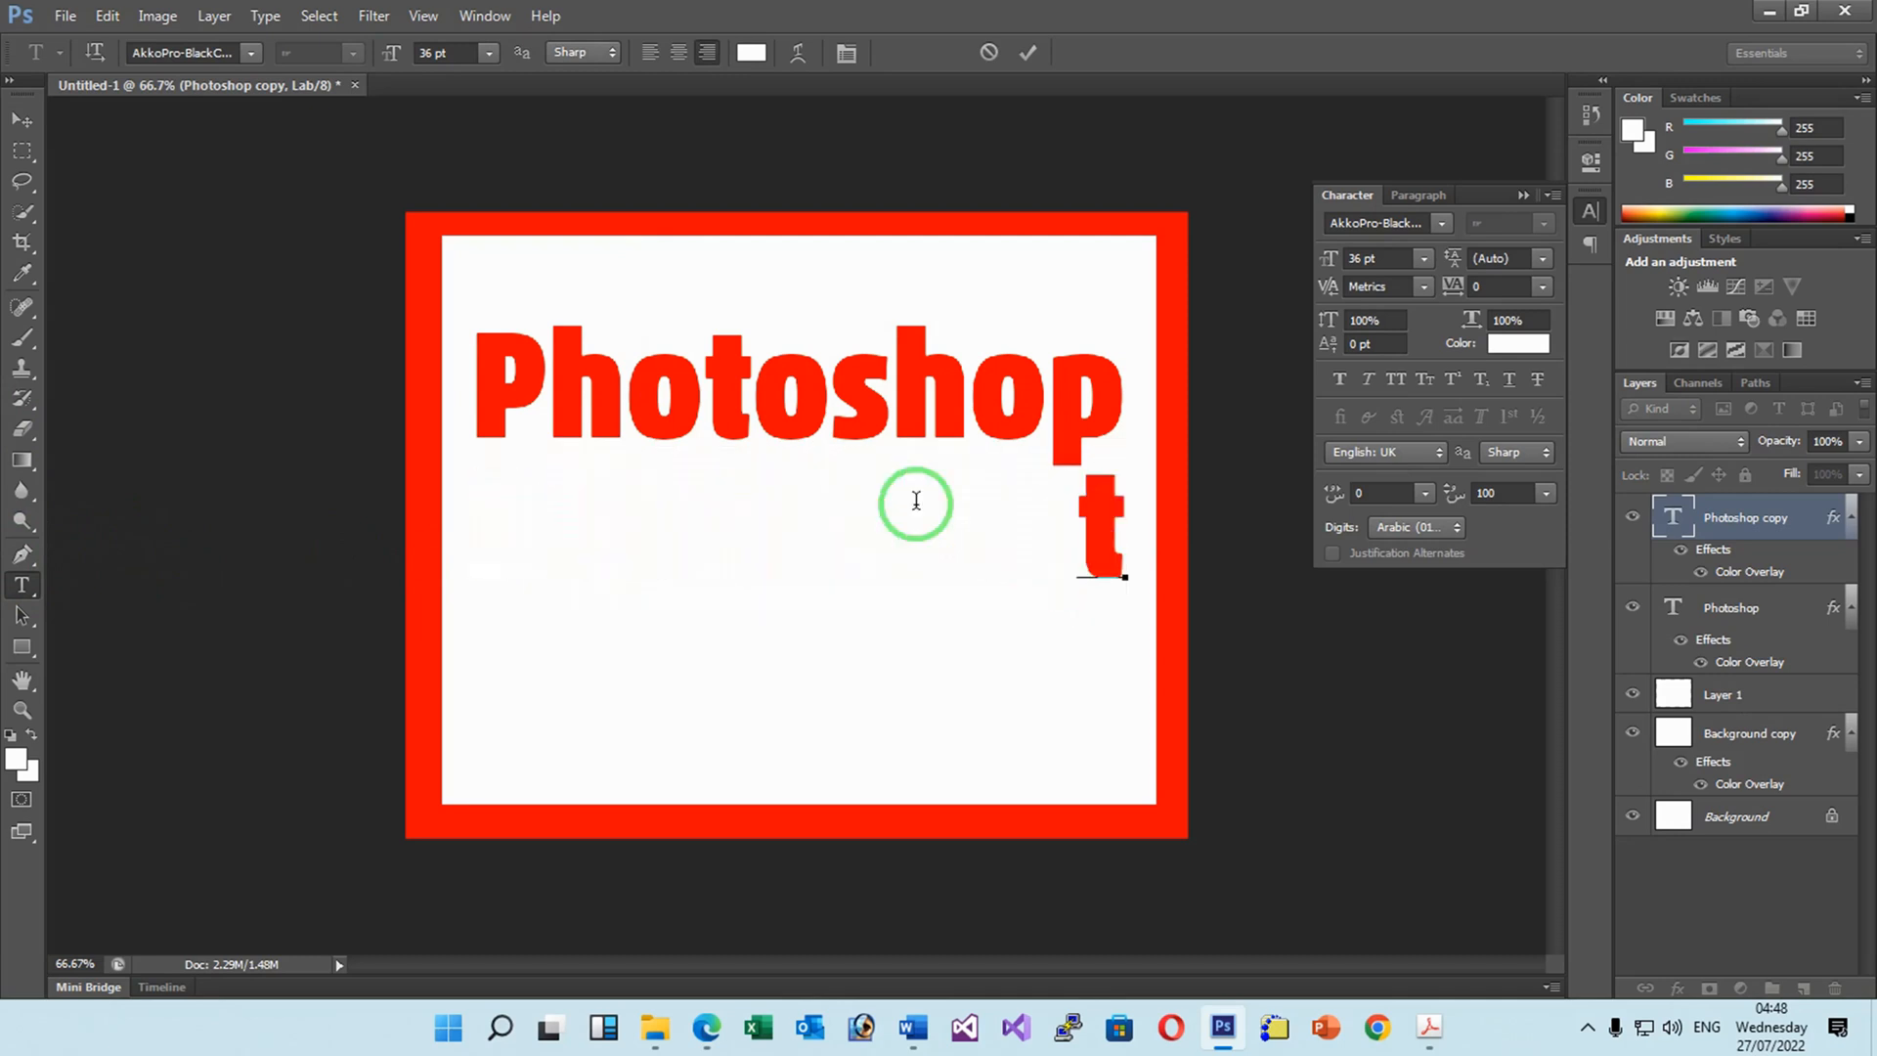
key("BackSpace")
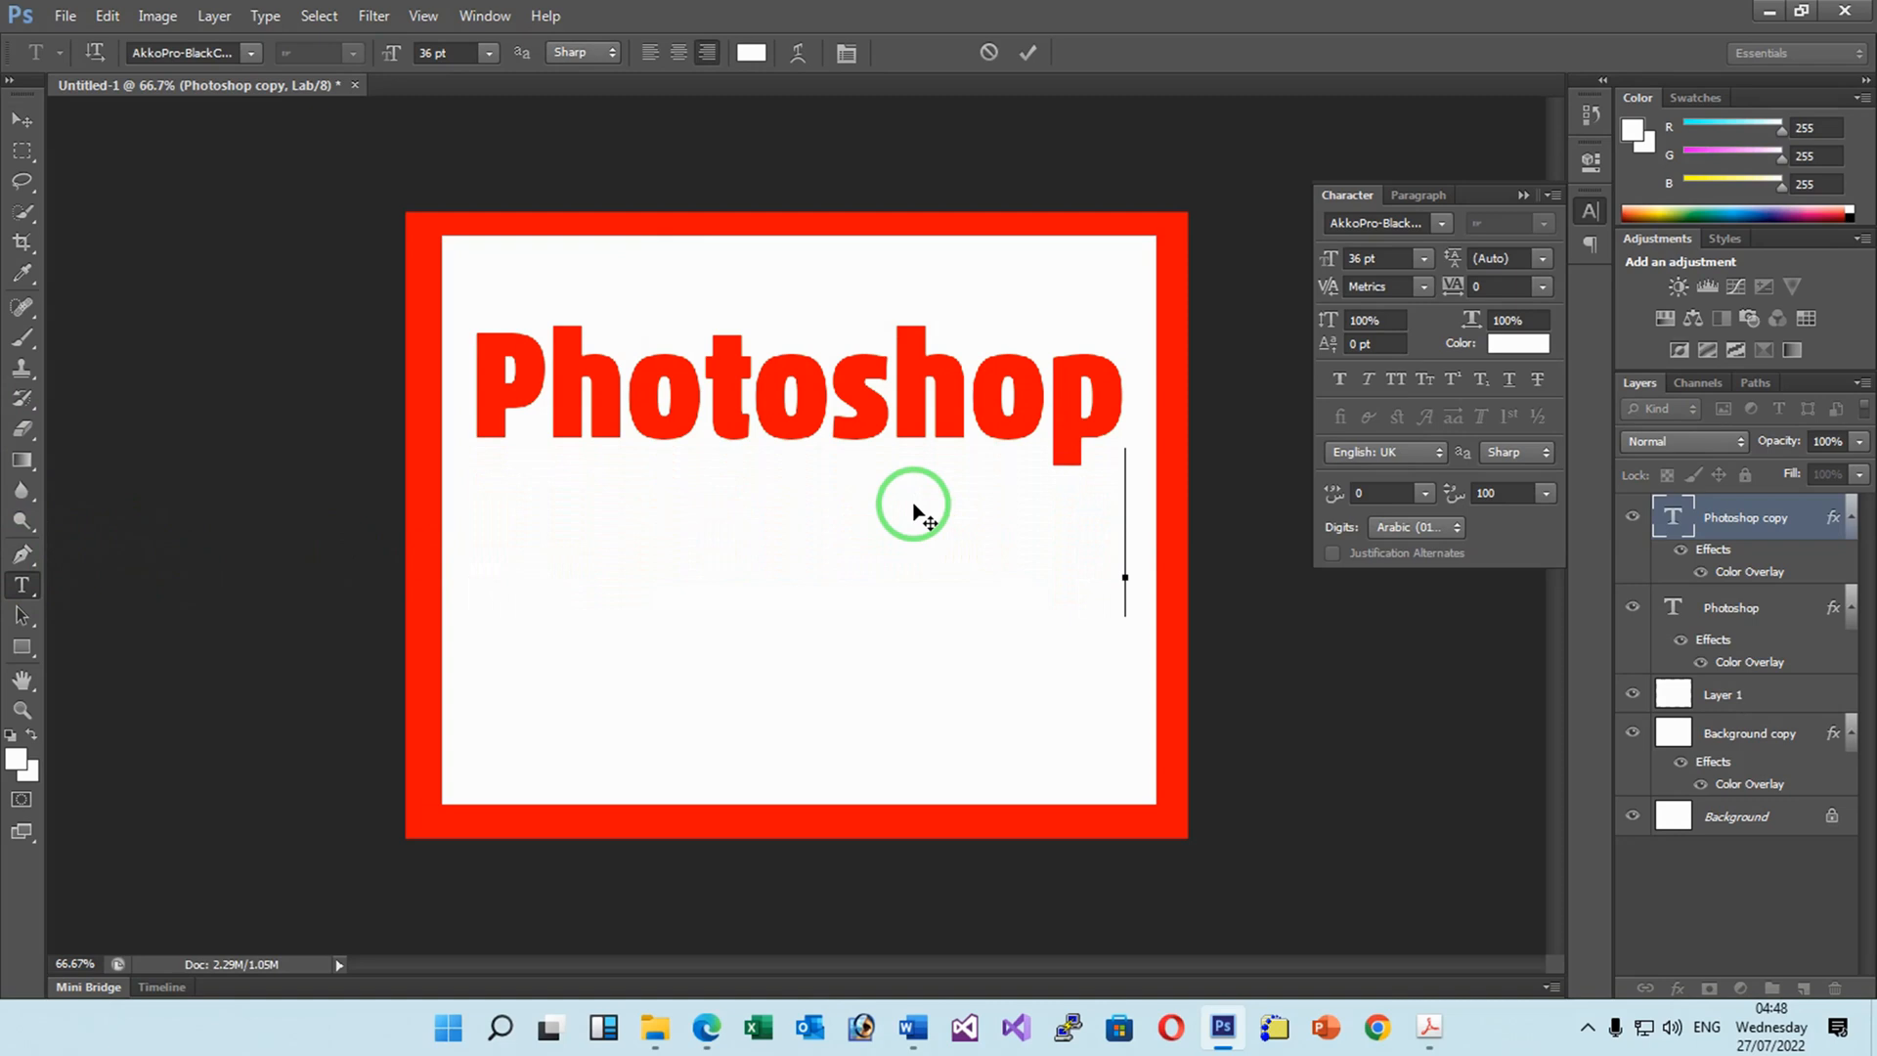
type("T")
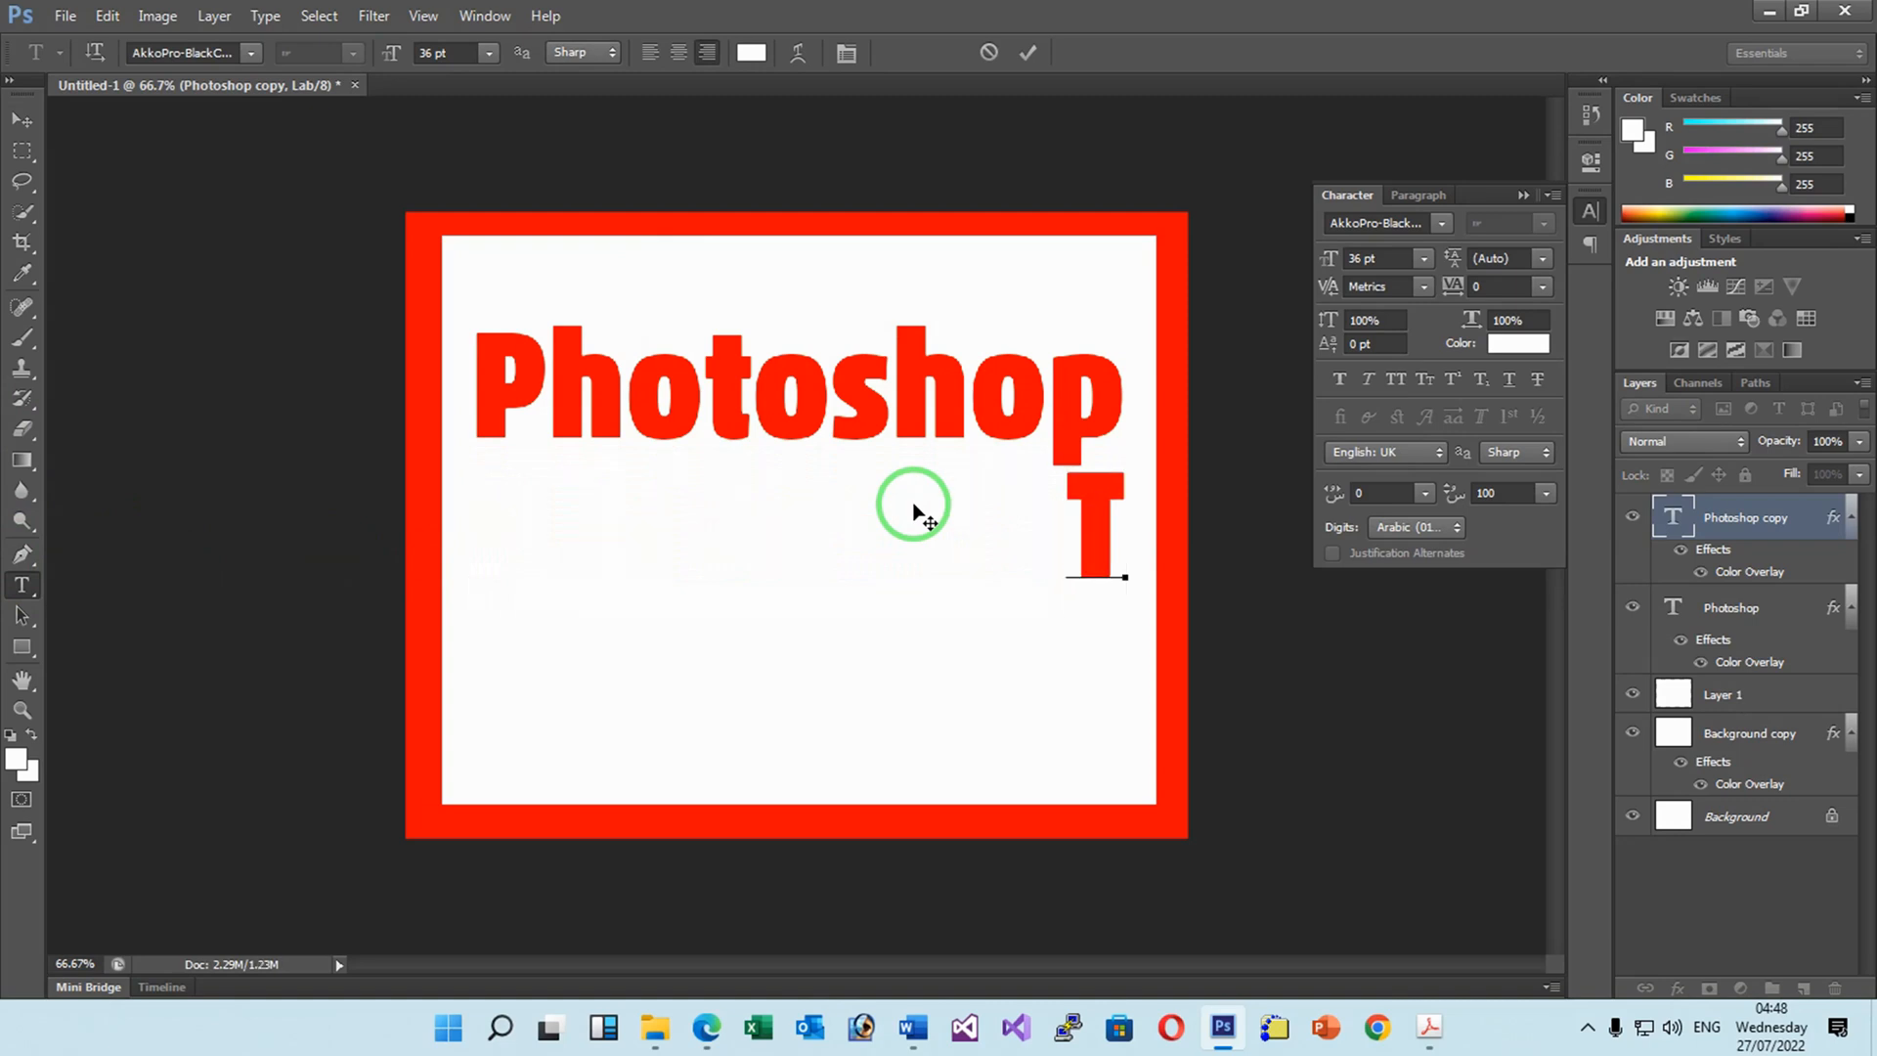
type("u")
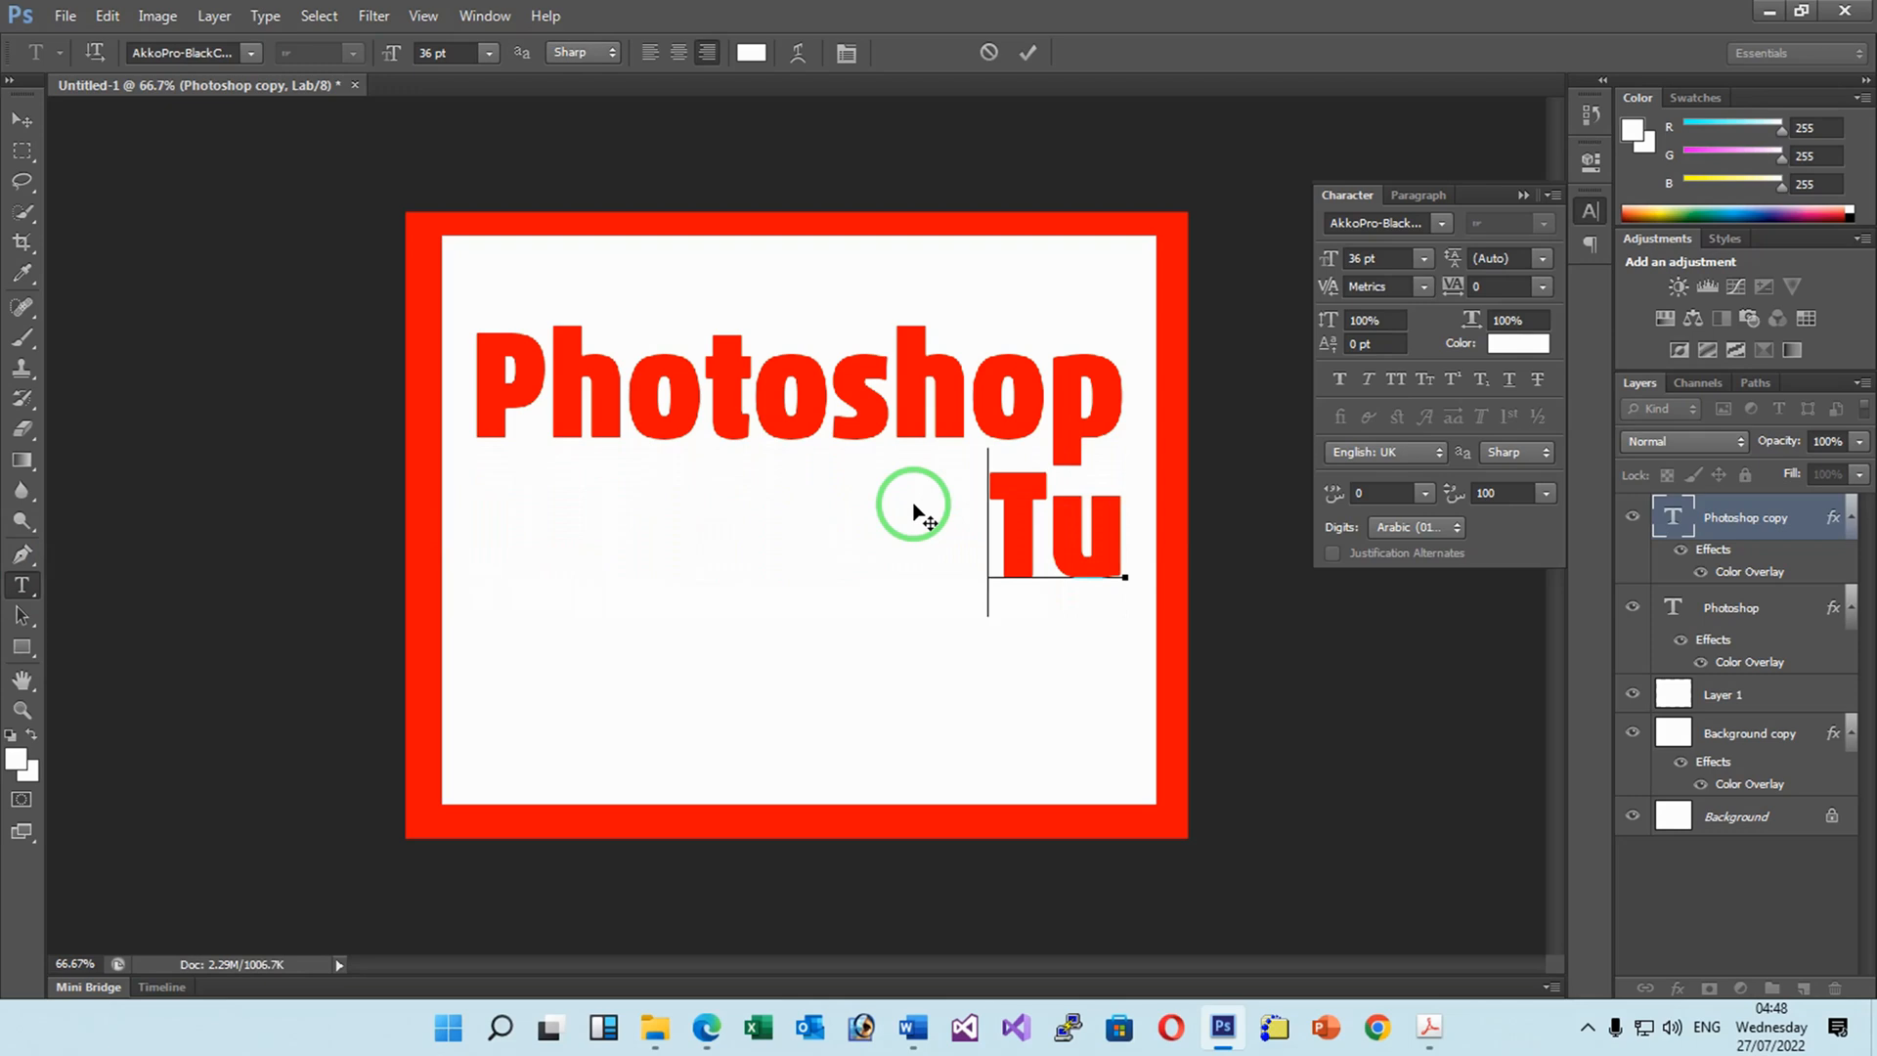
type("to")
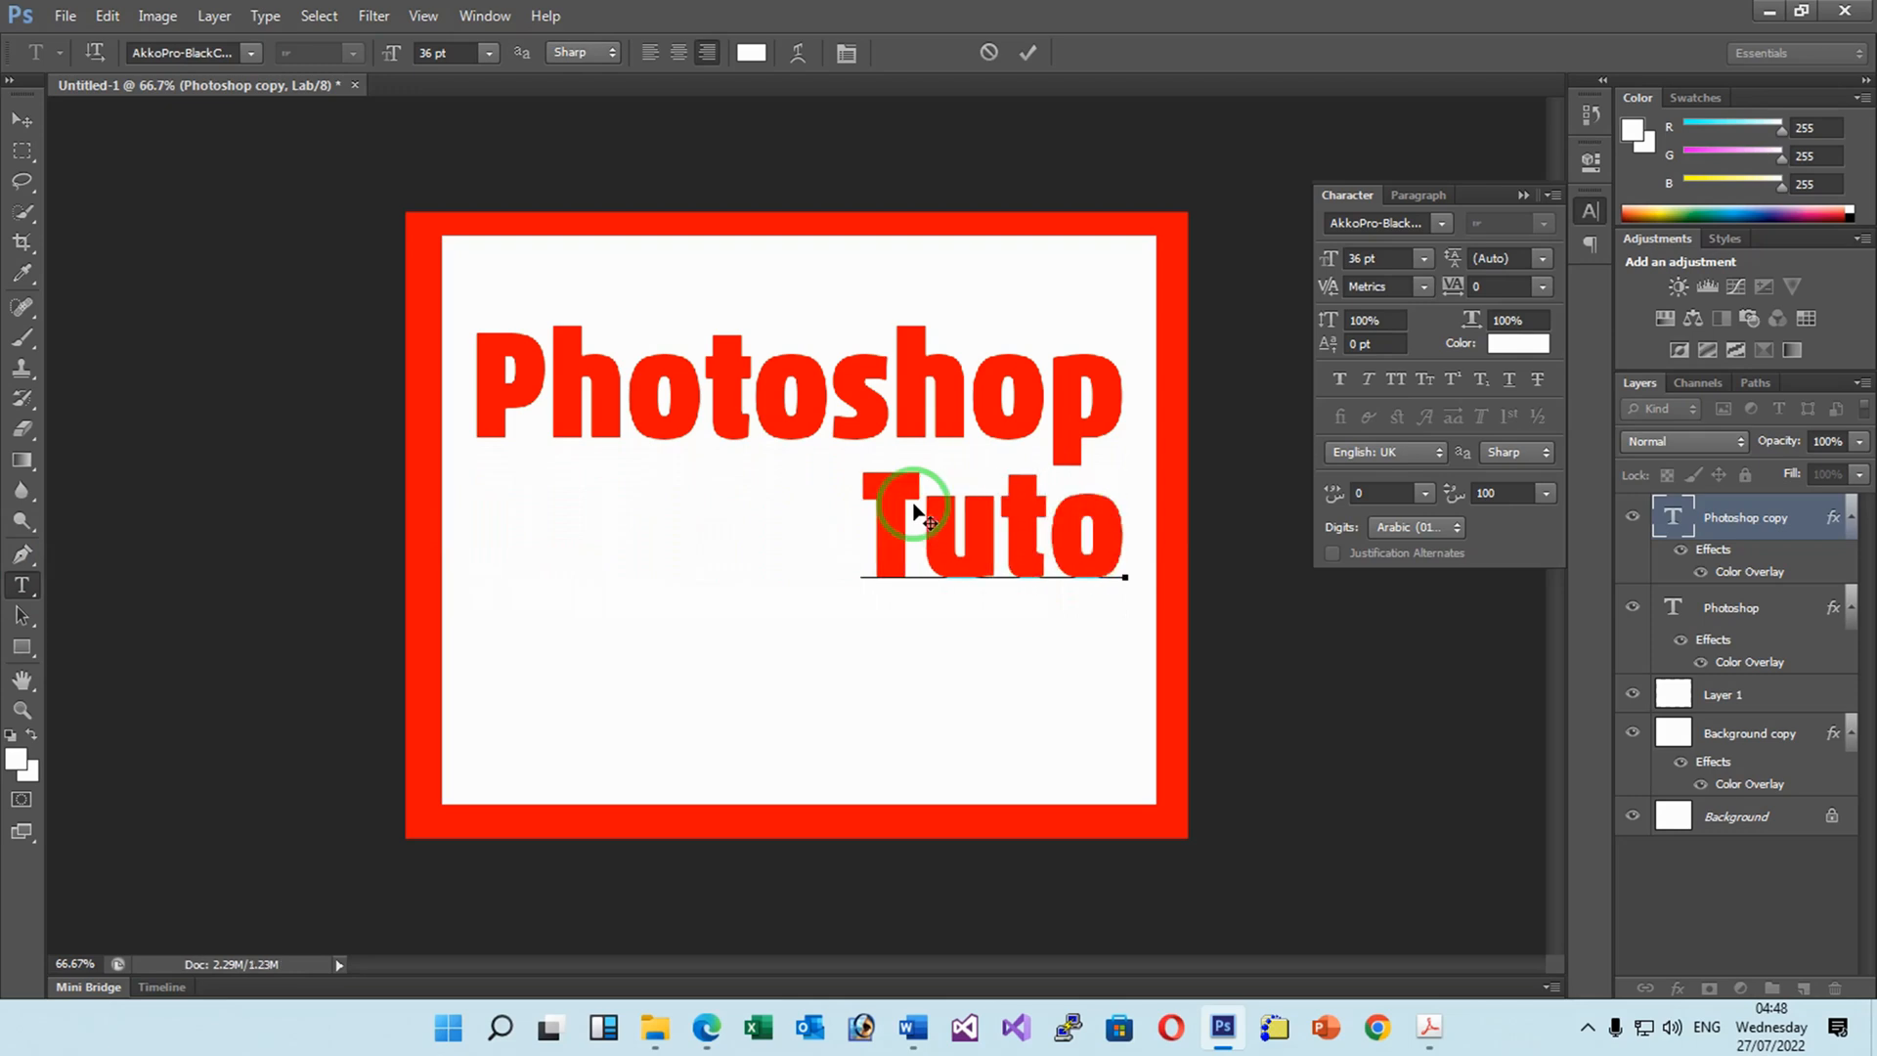
type("ri")
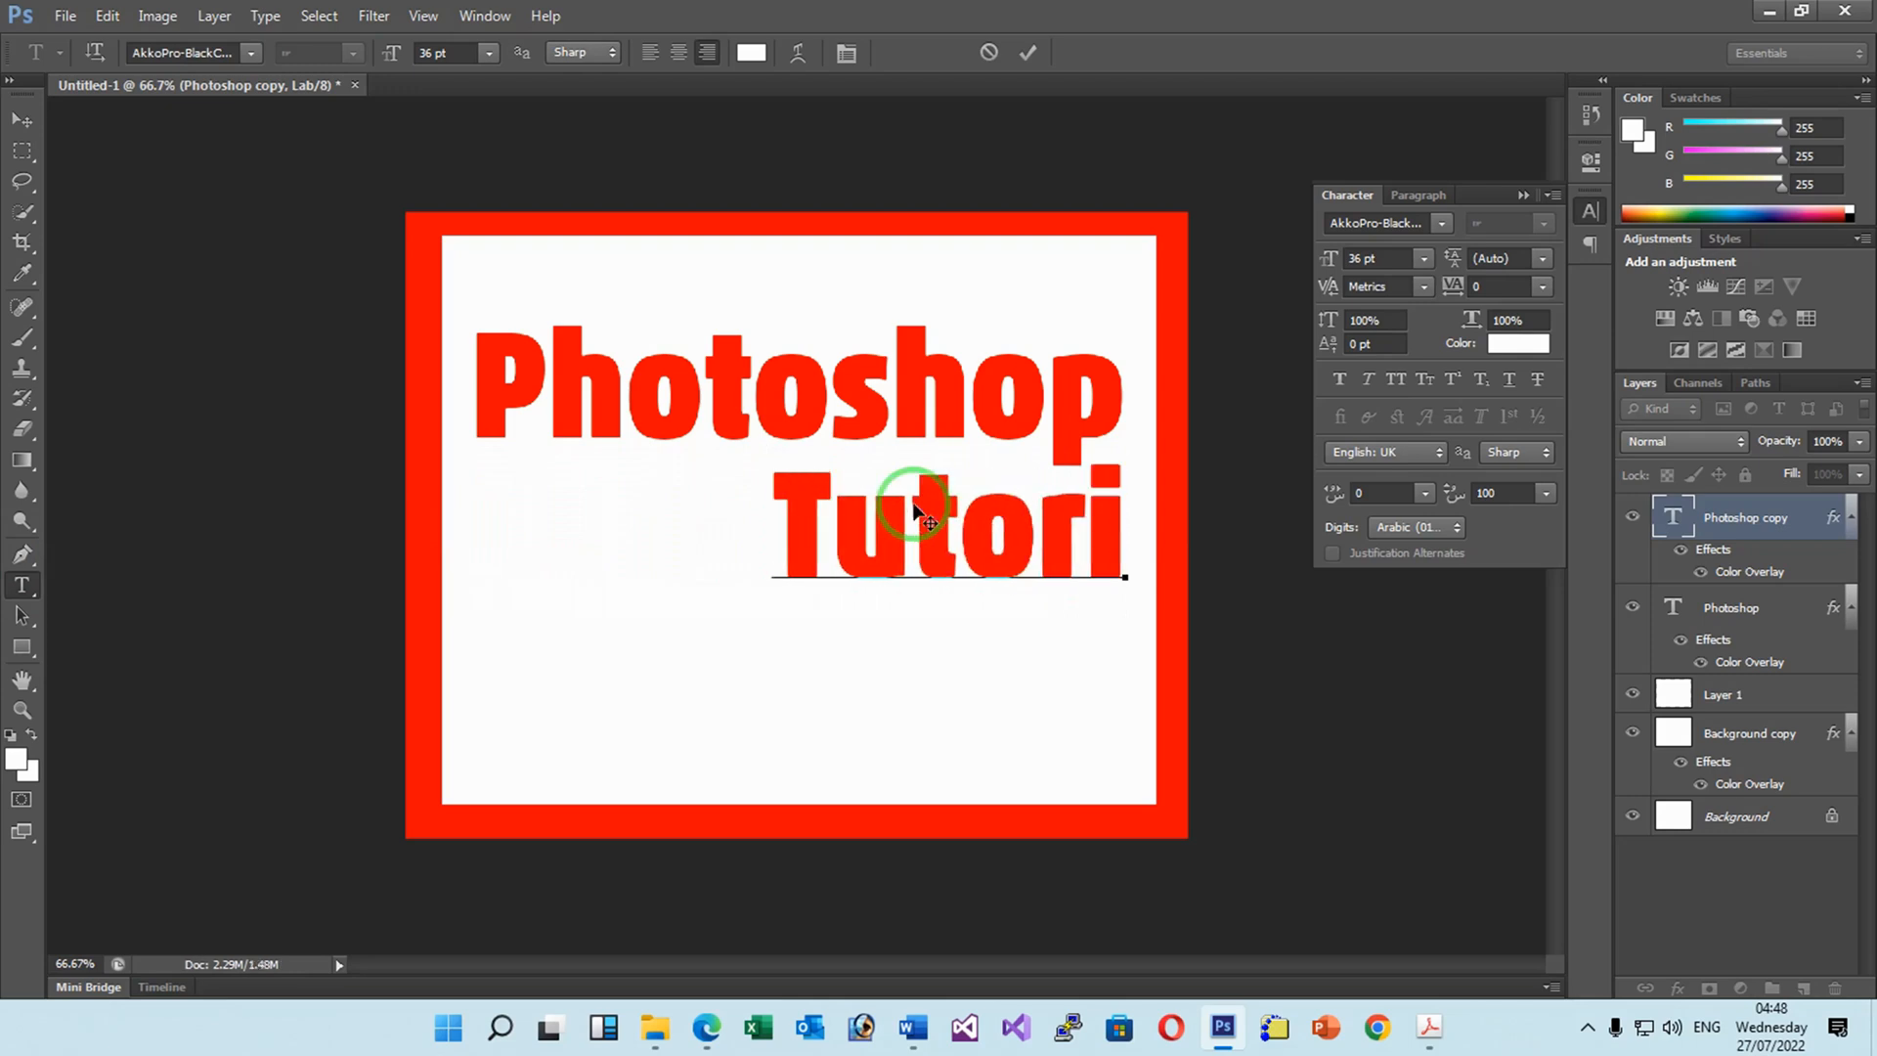
type("a;s")
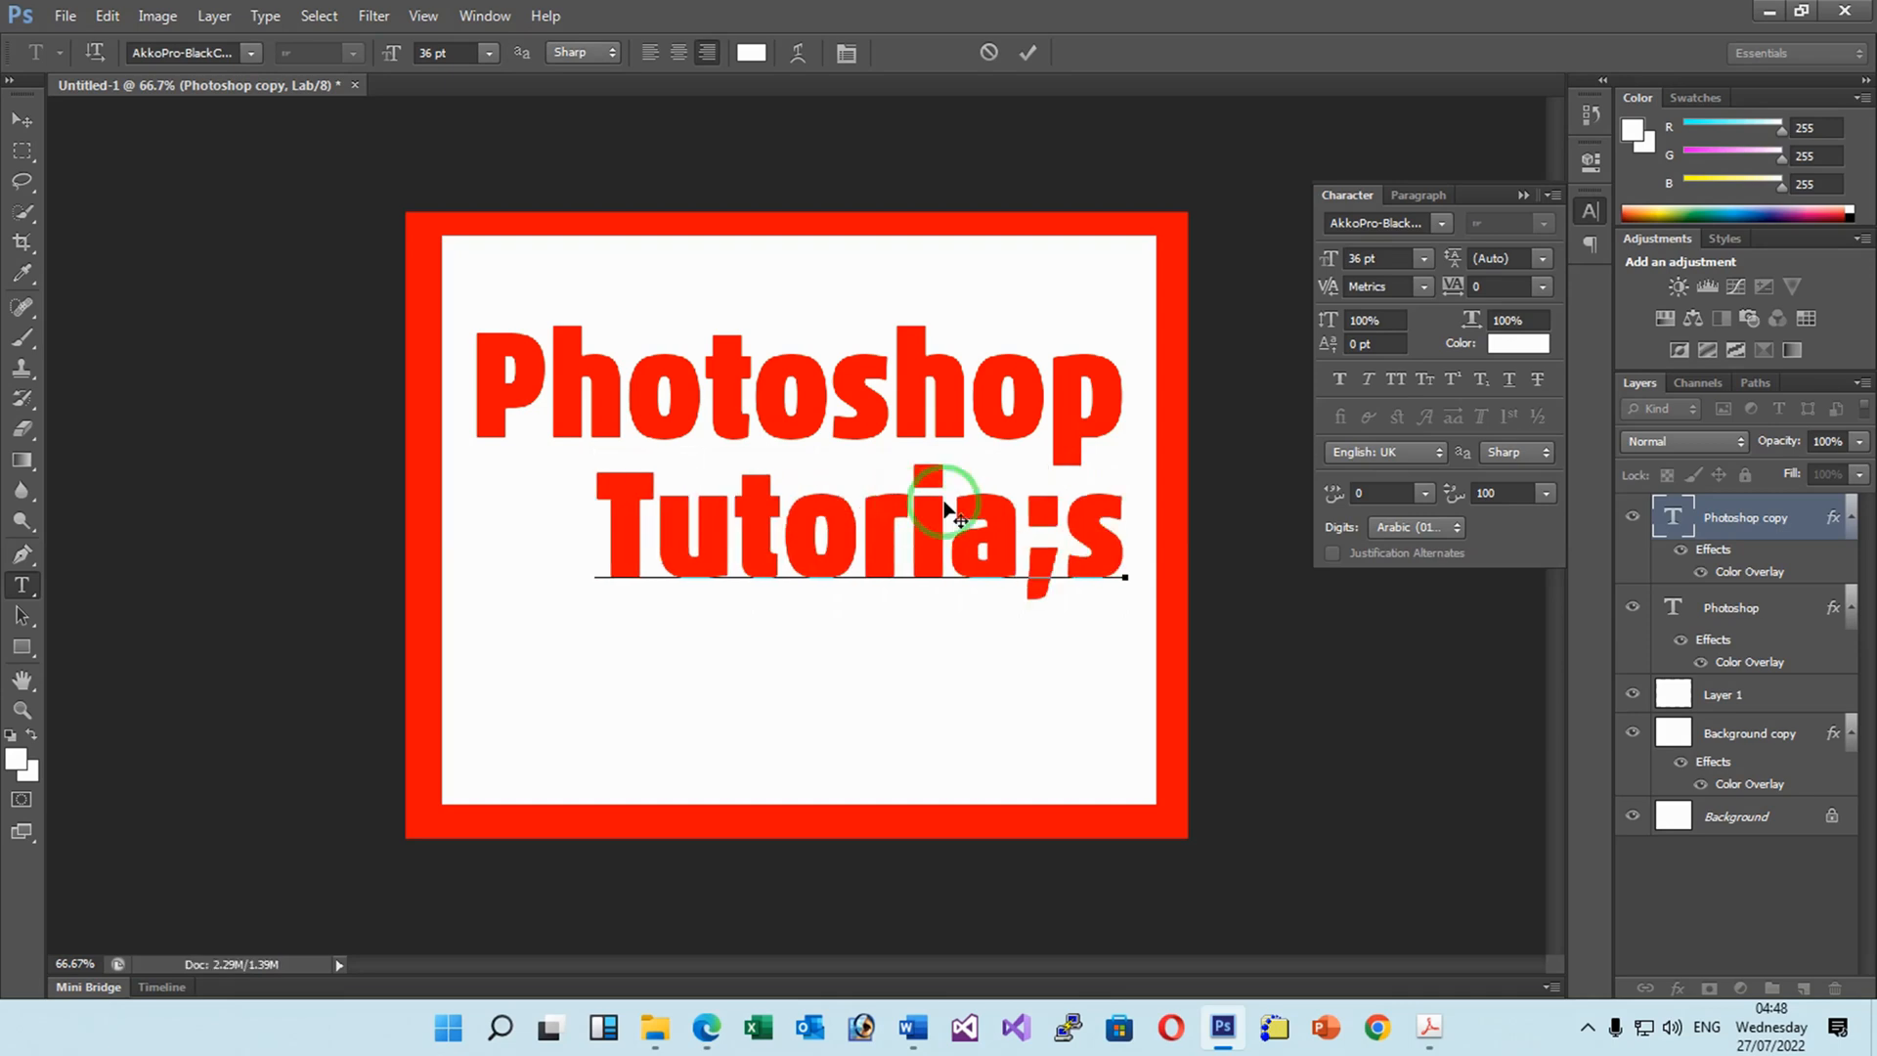
left_click(1048, 529)
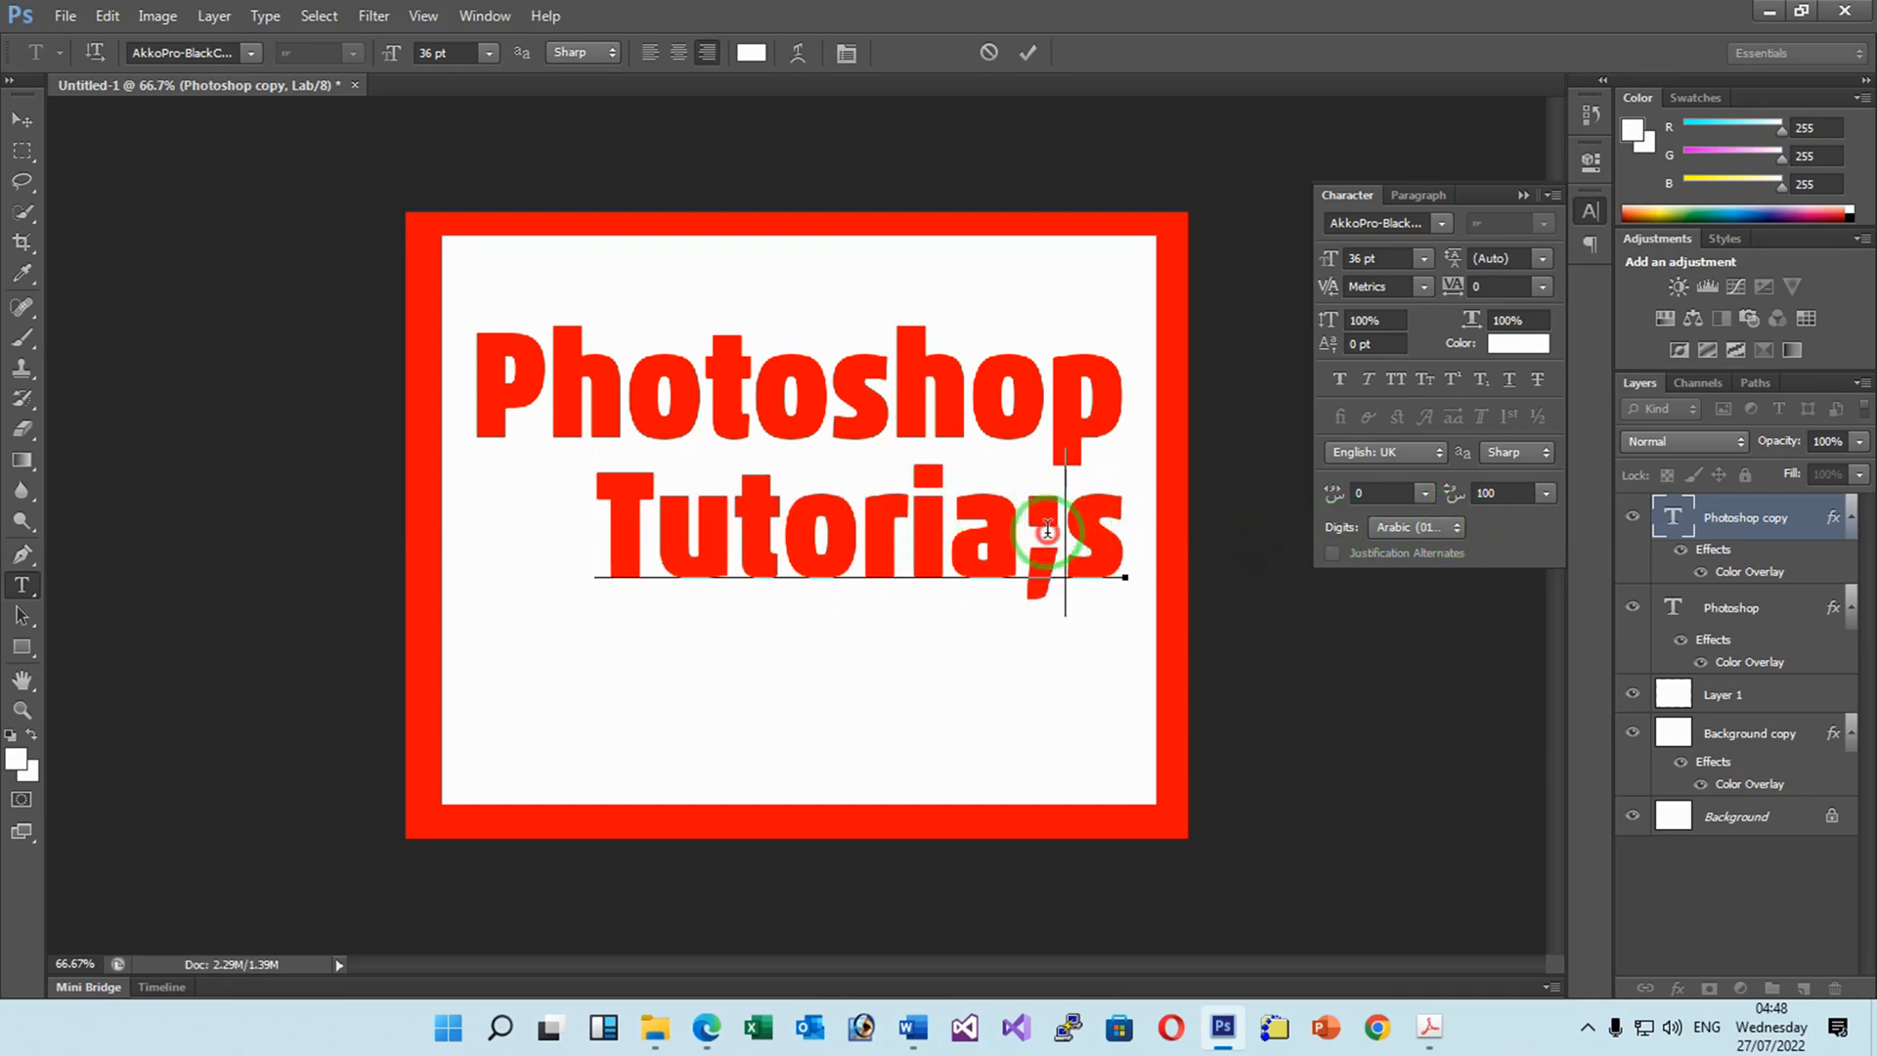
key("BackSpace")
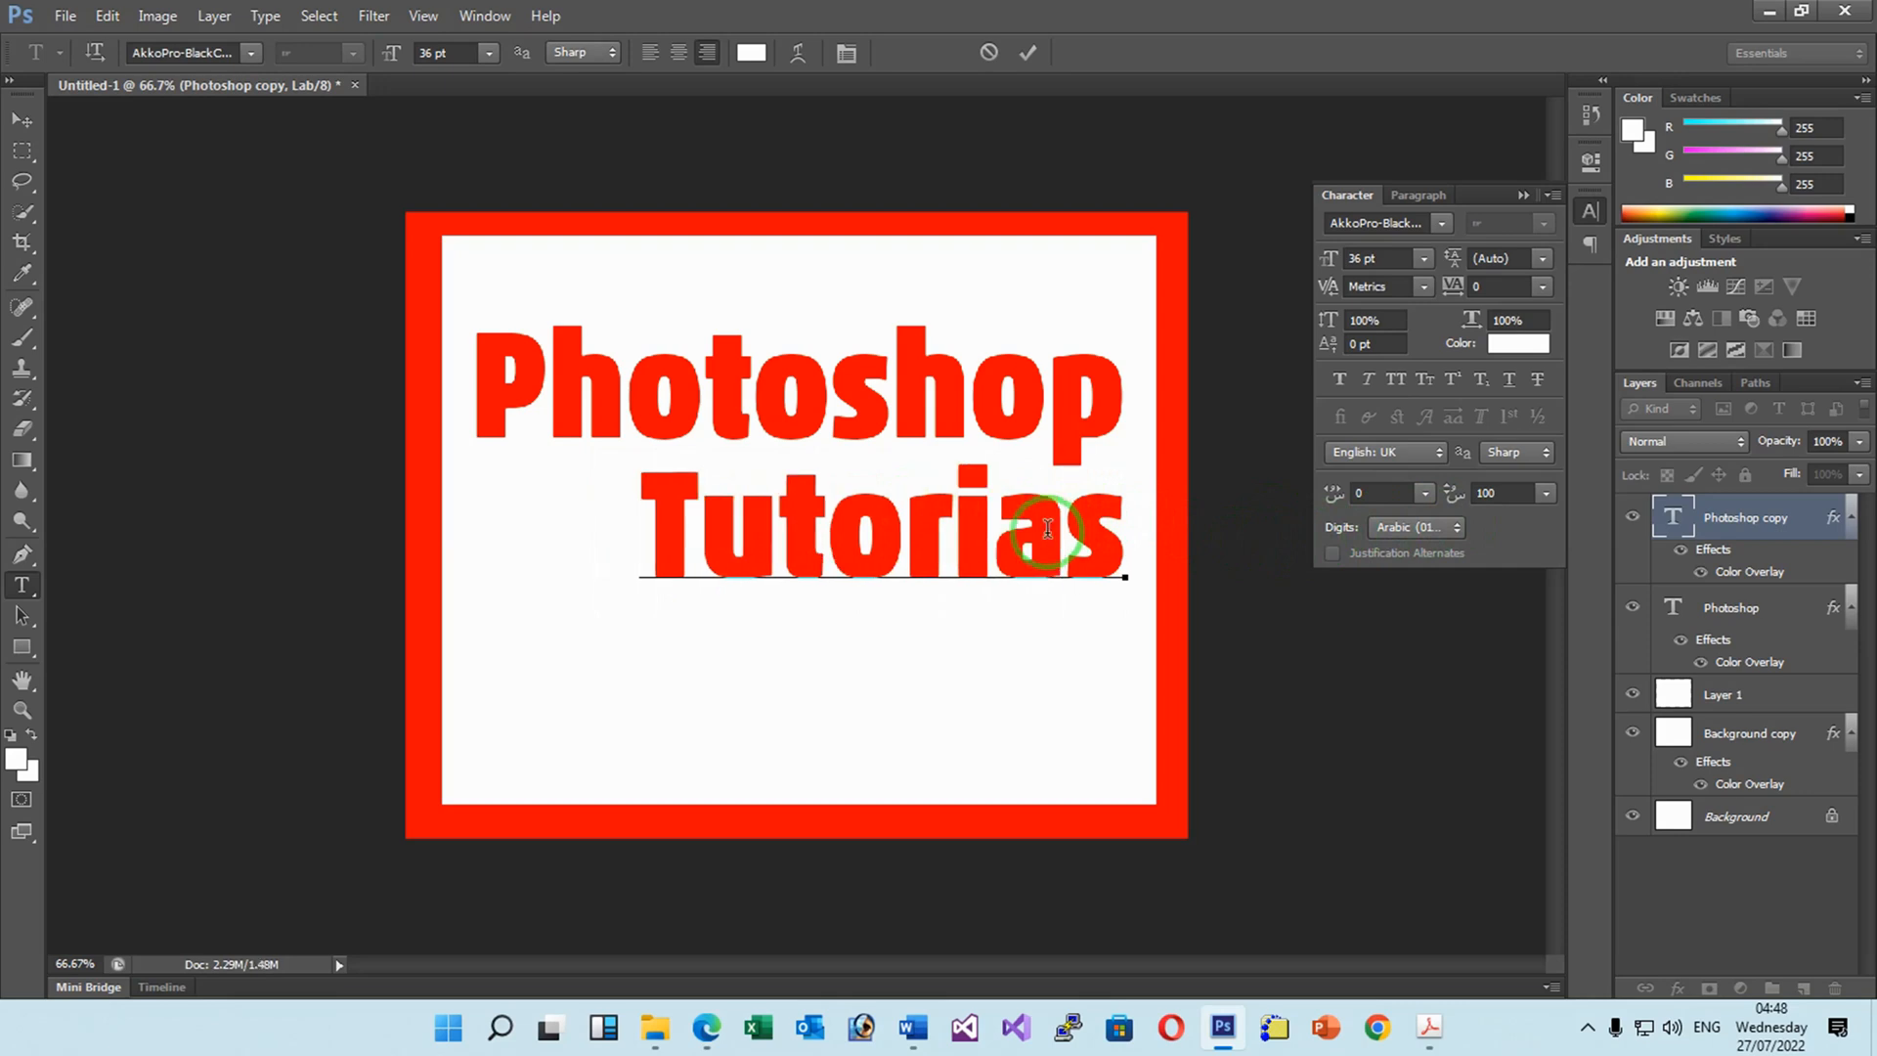
type("l")
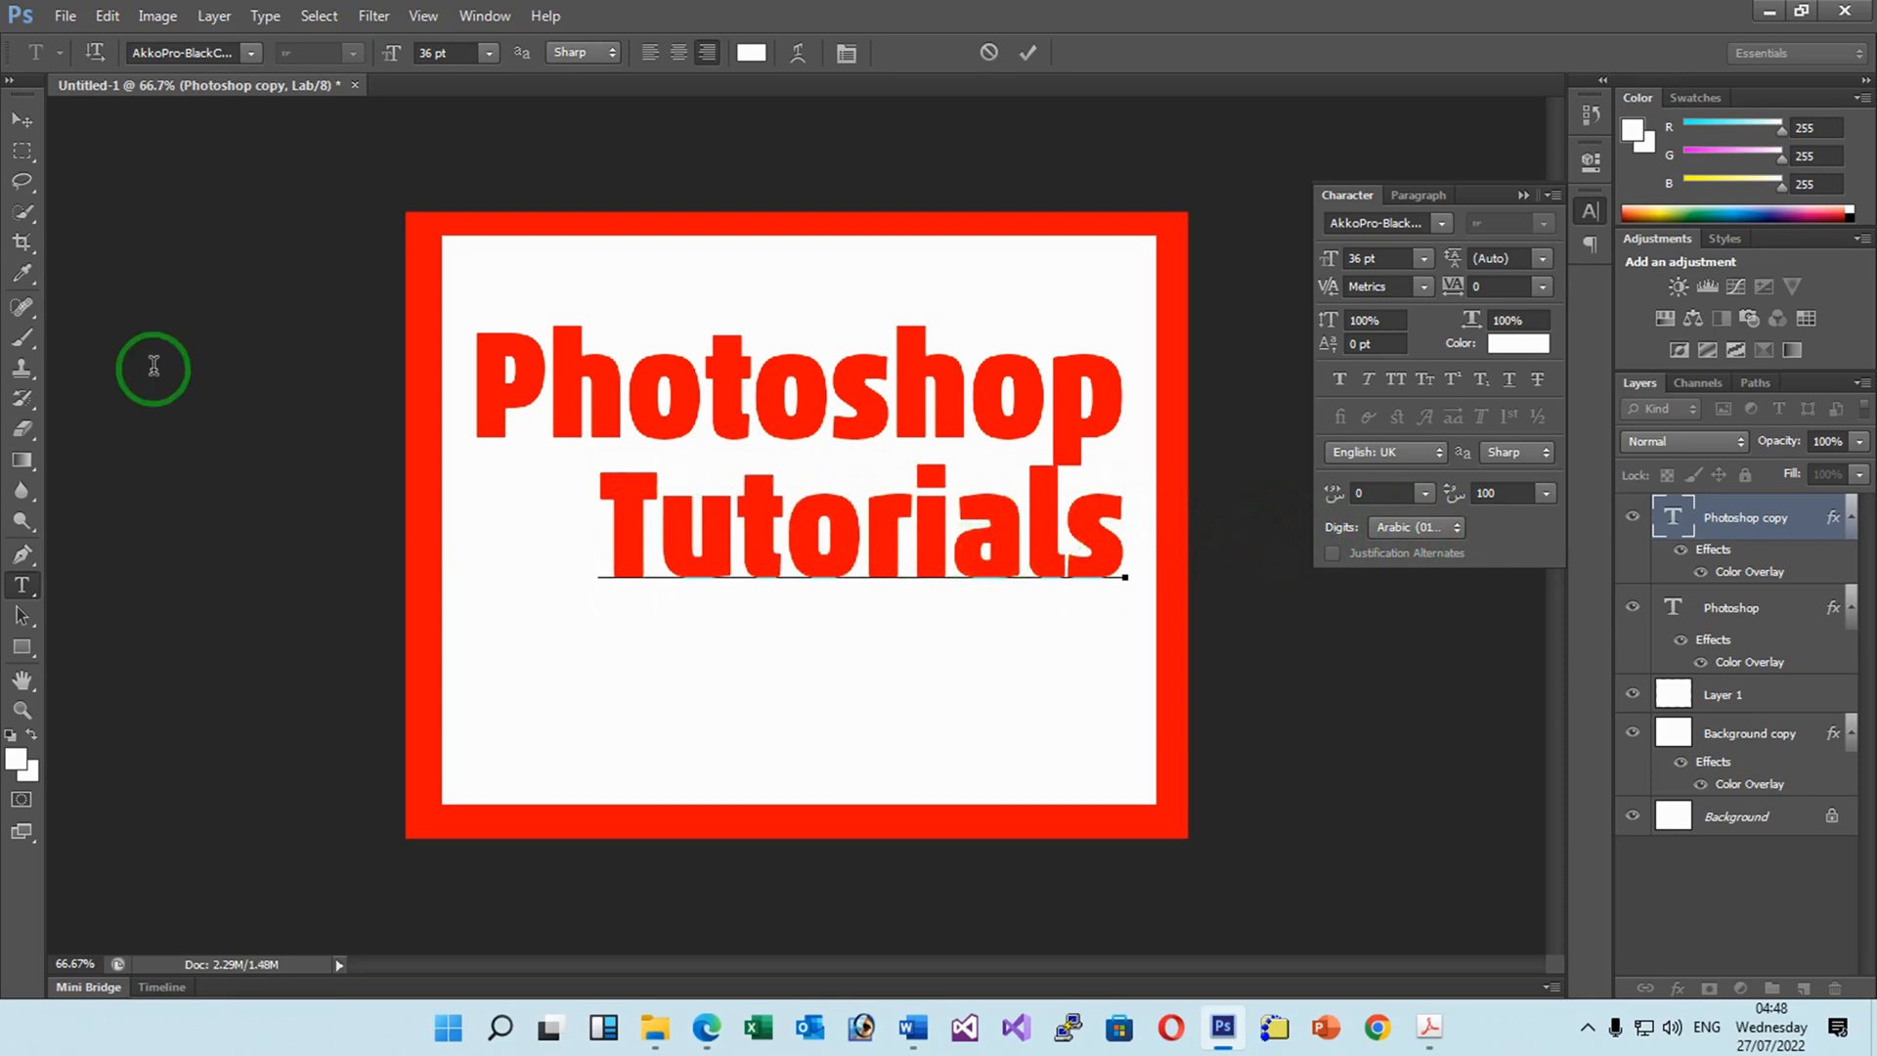
left_click(22, 119)
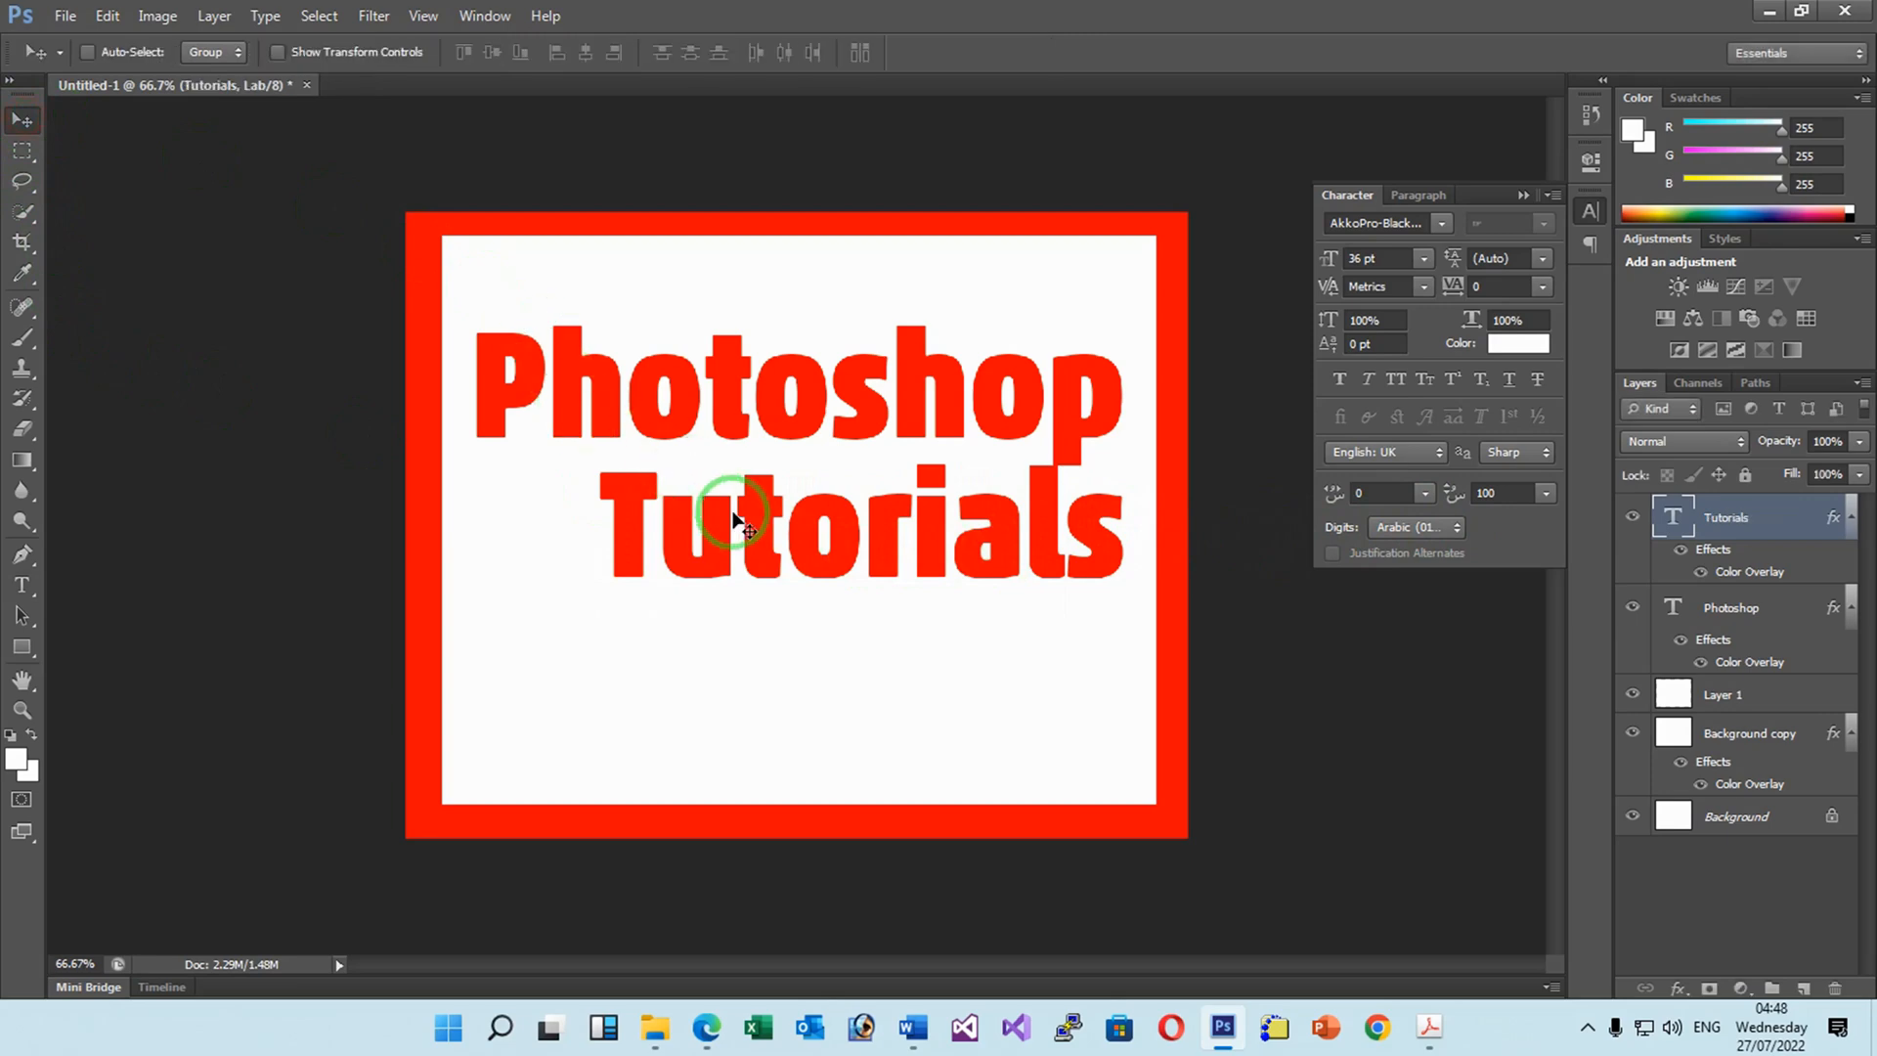
left_click_drag(779, 546, 695, 553)
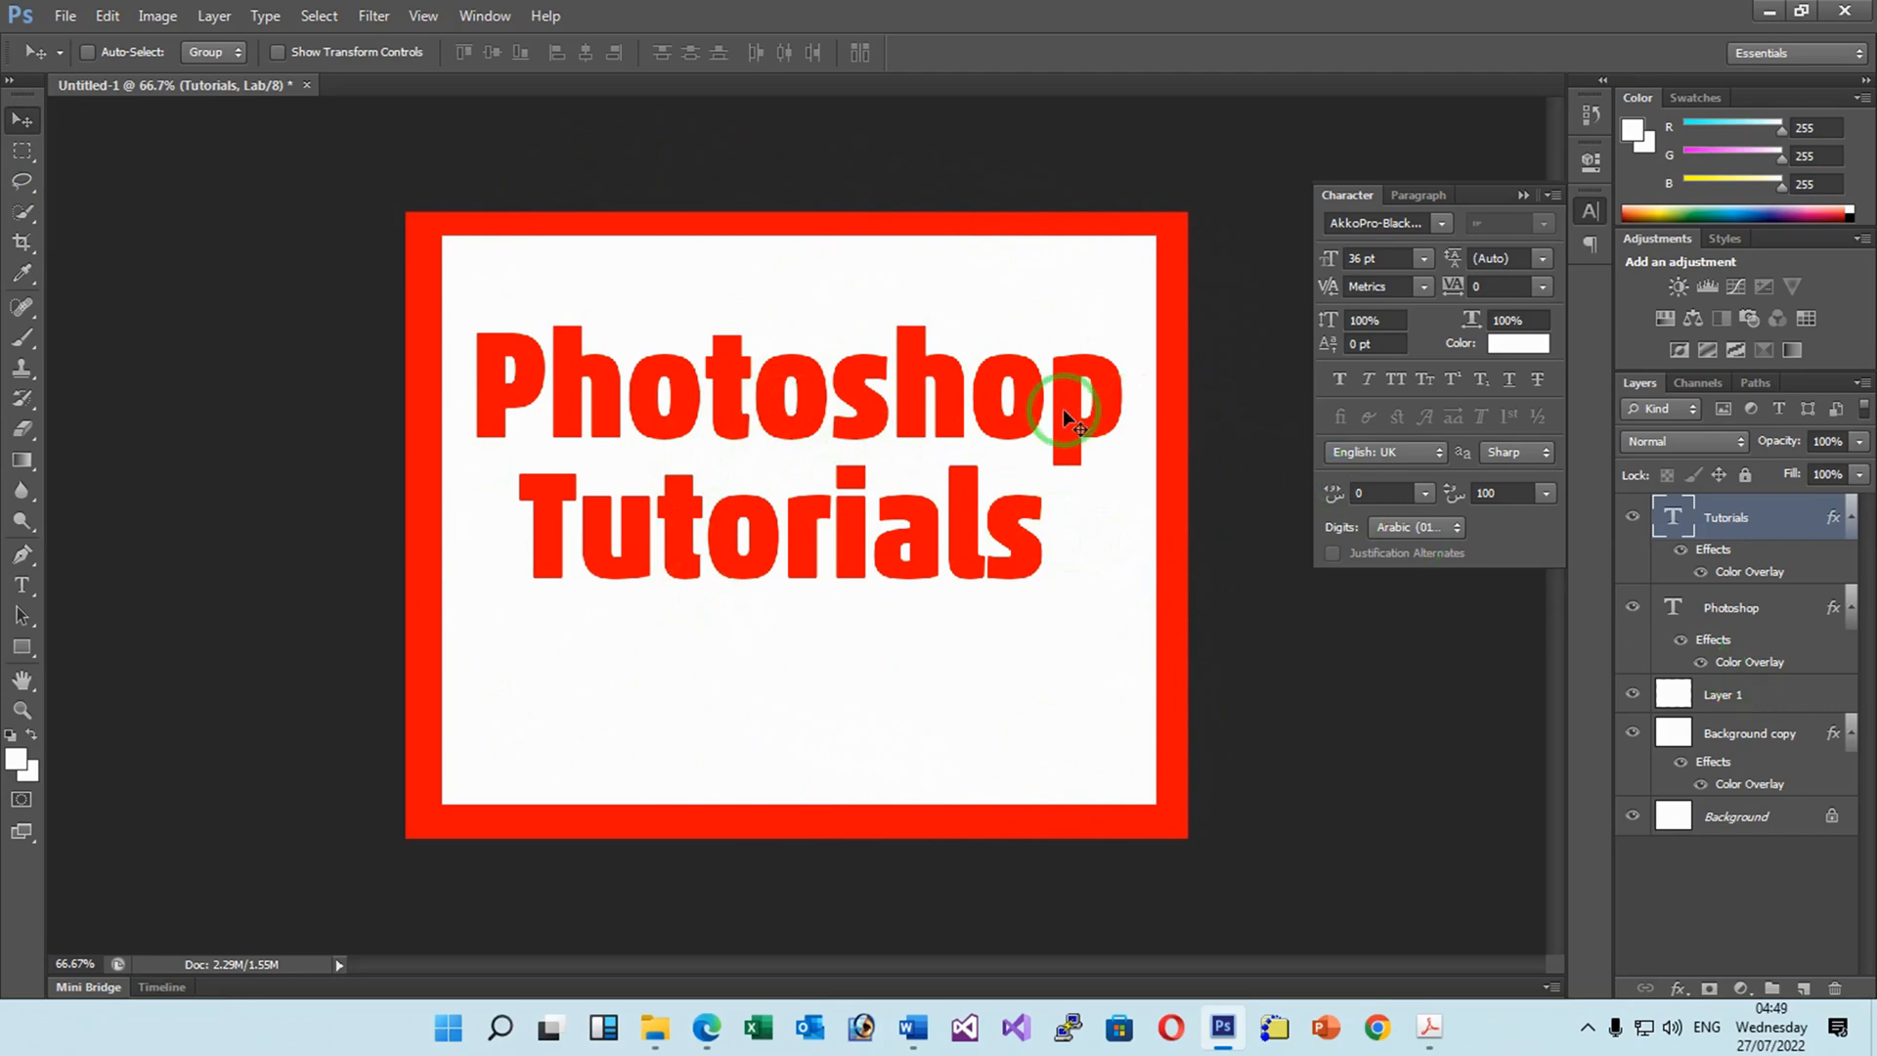
Add a Bevel & Emboss effect with a size of 5 px to the Photoshop text layer.
left_click(1782, 630)
left_click(1785, 615)
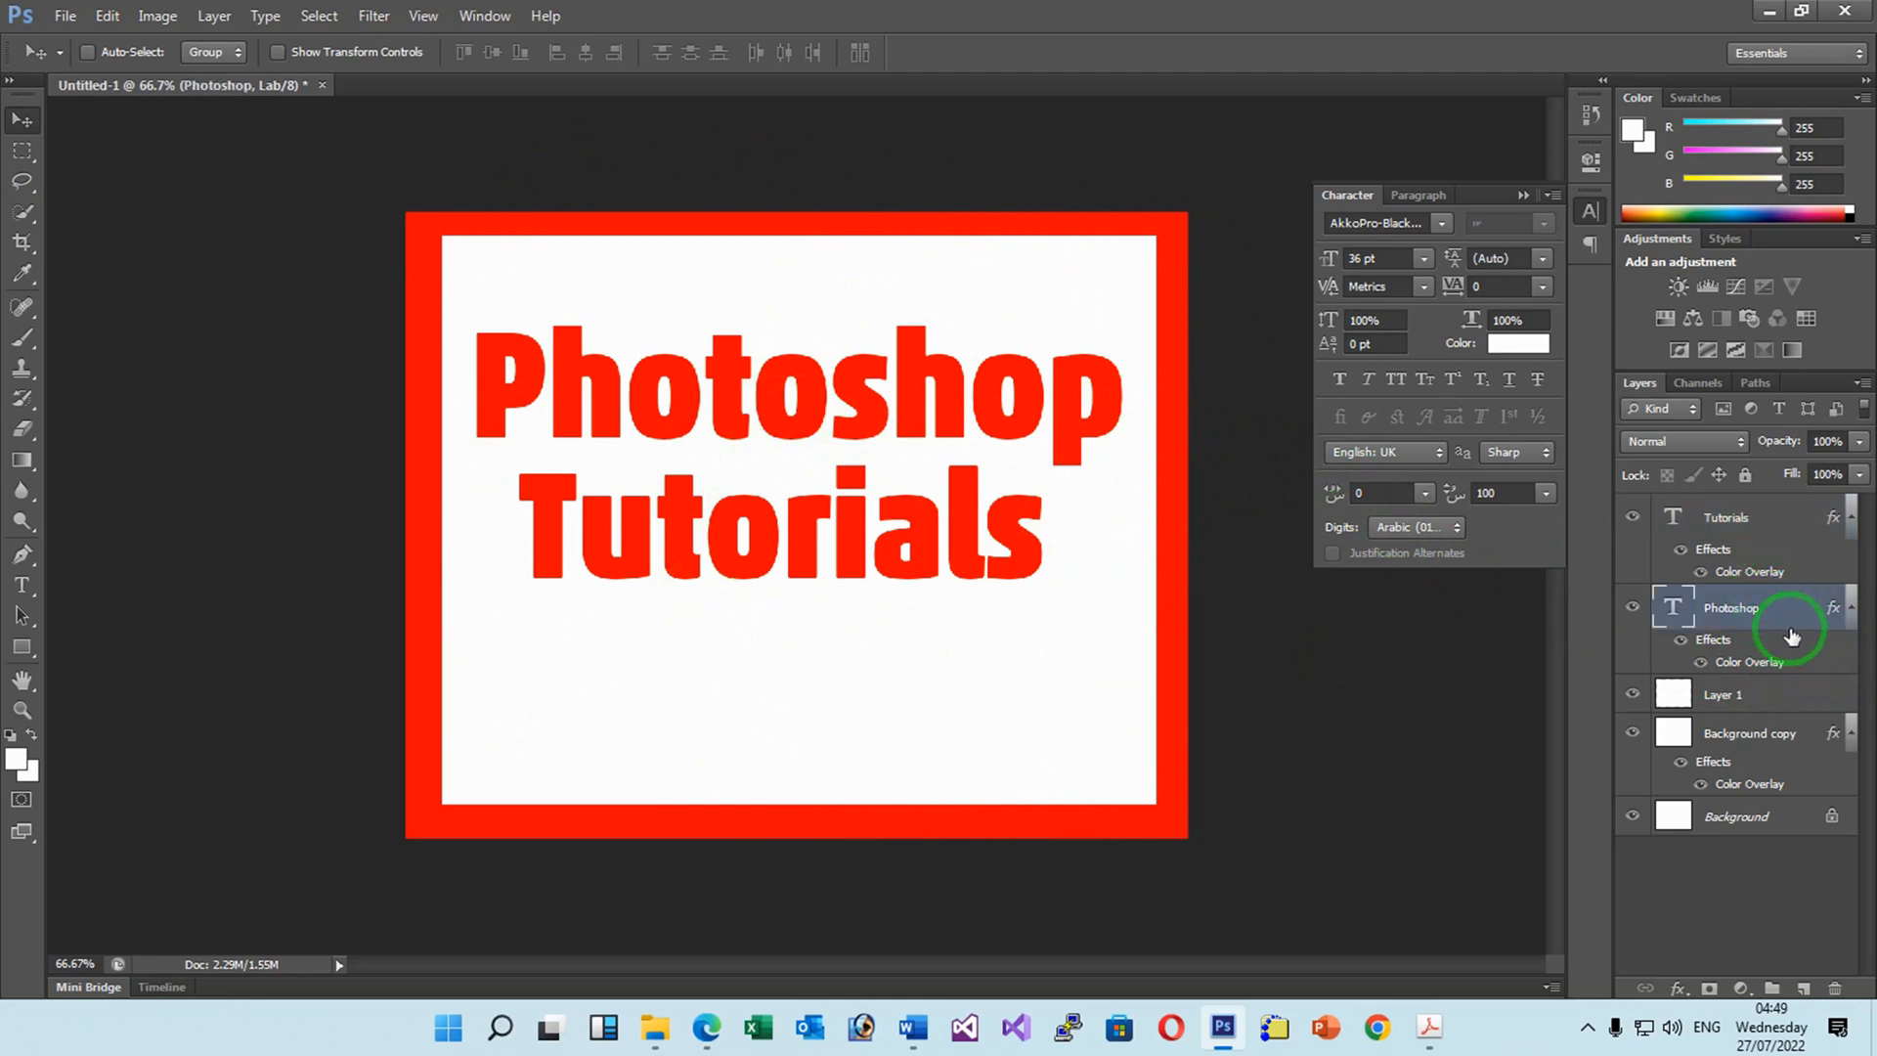
left_click(1790, 609)
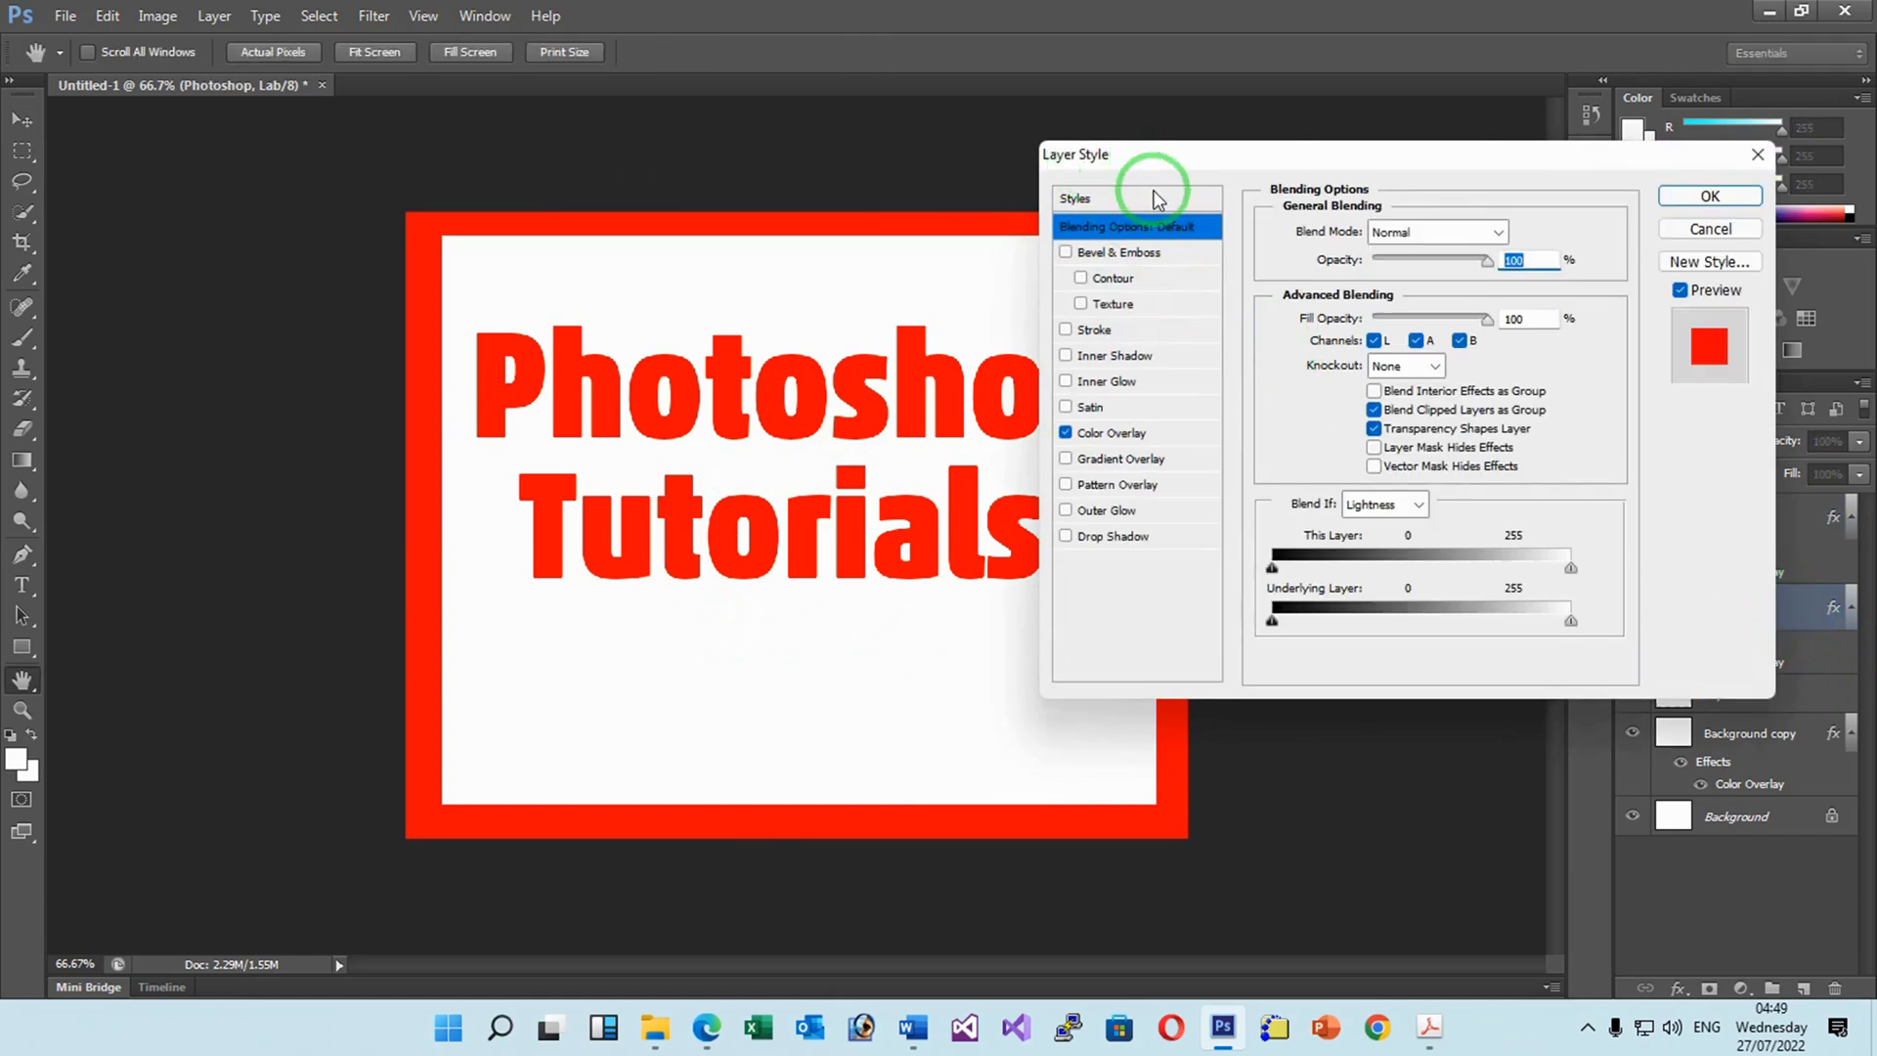
left_click(1067, 254)
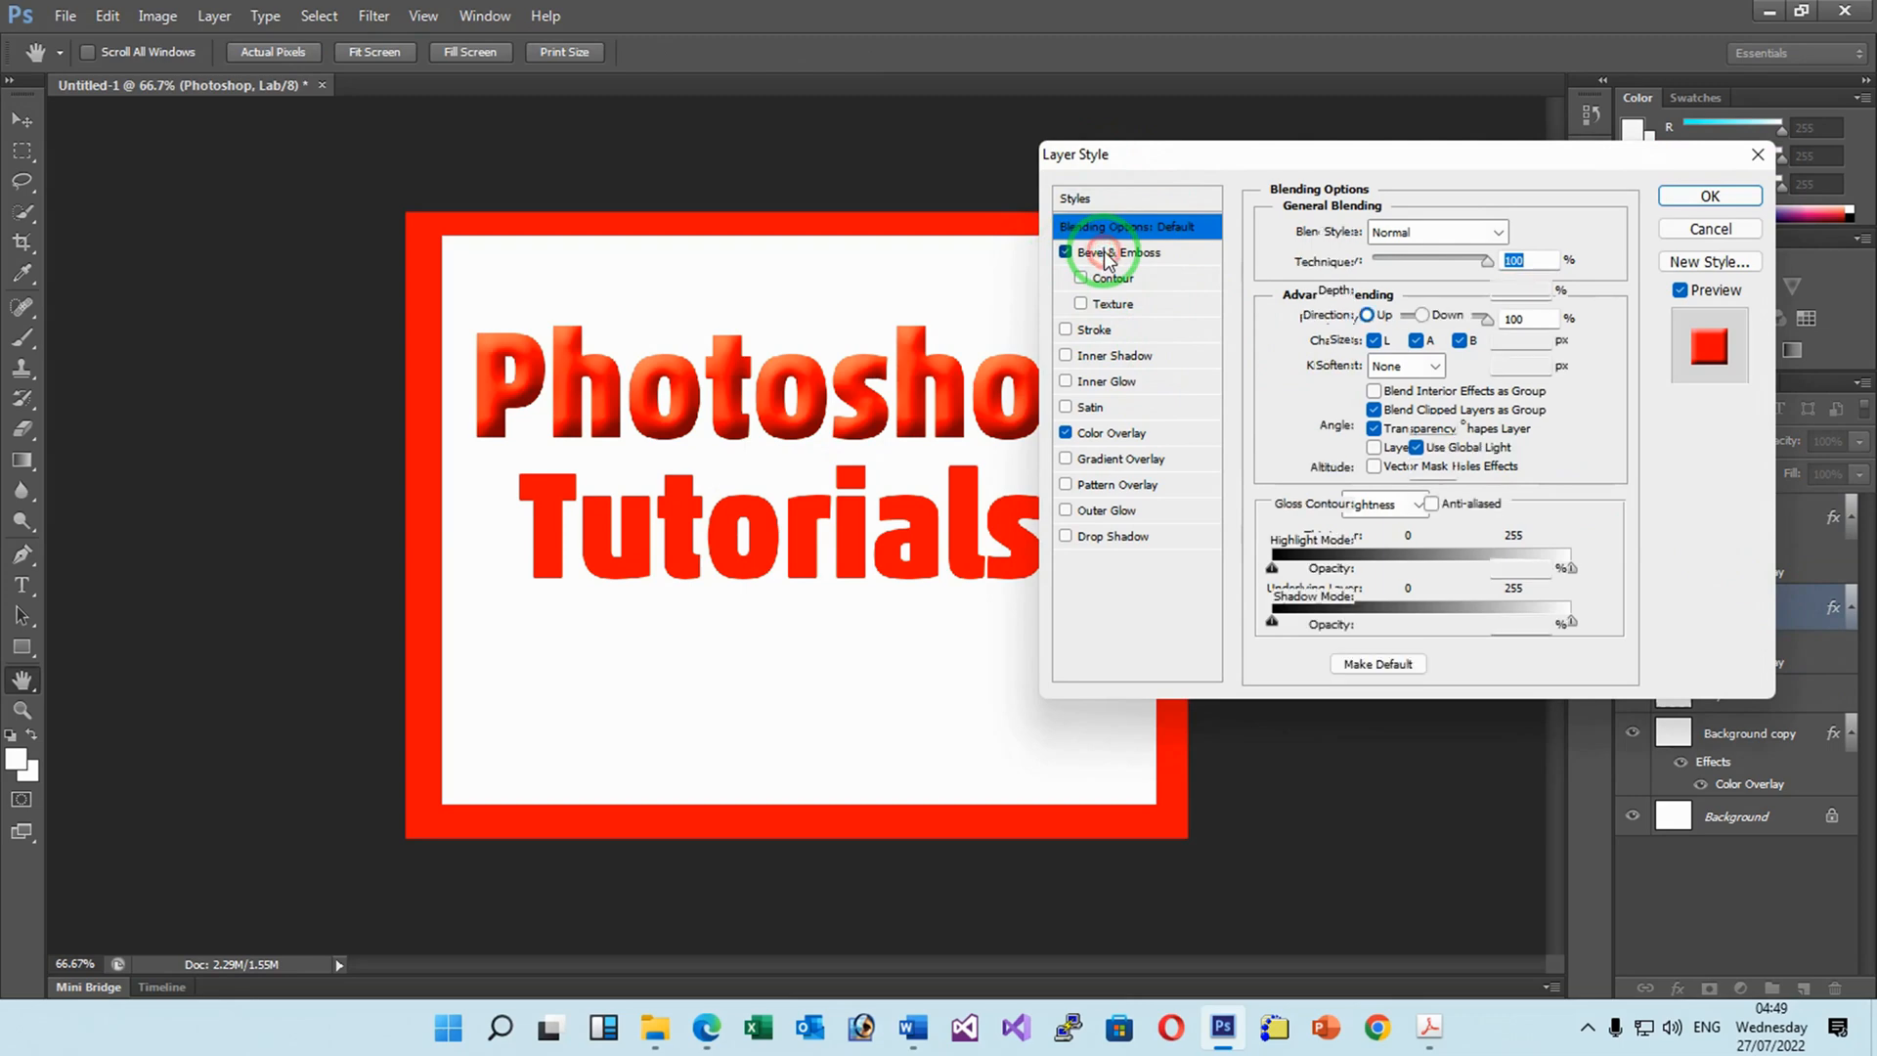
left_click(1108, 256)
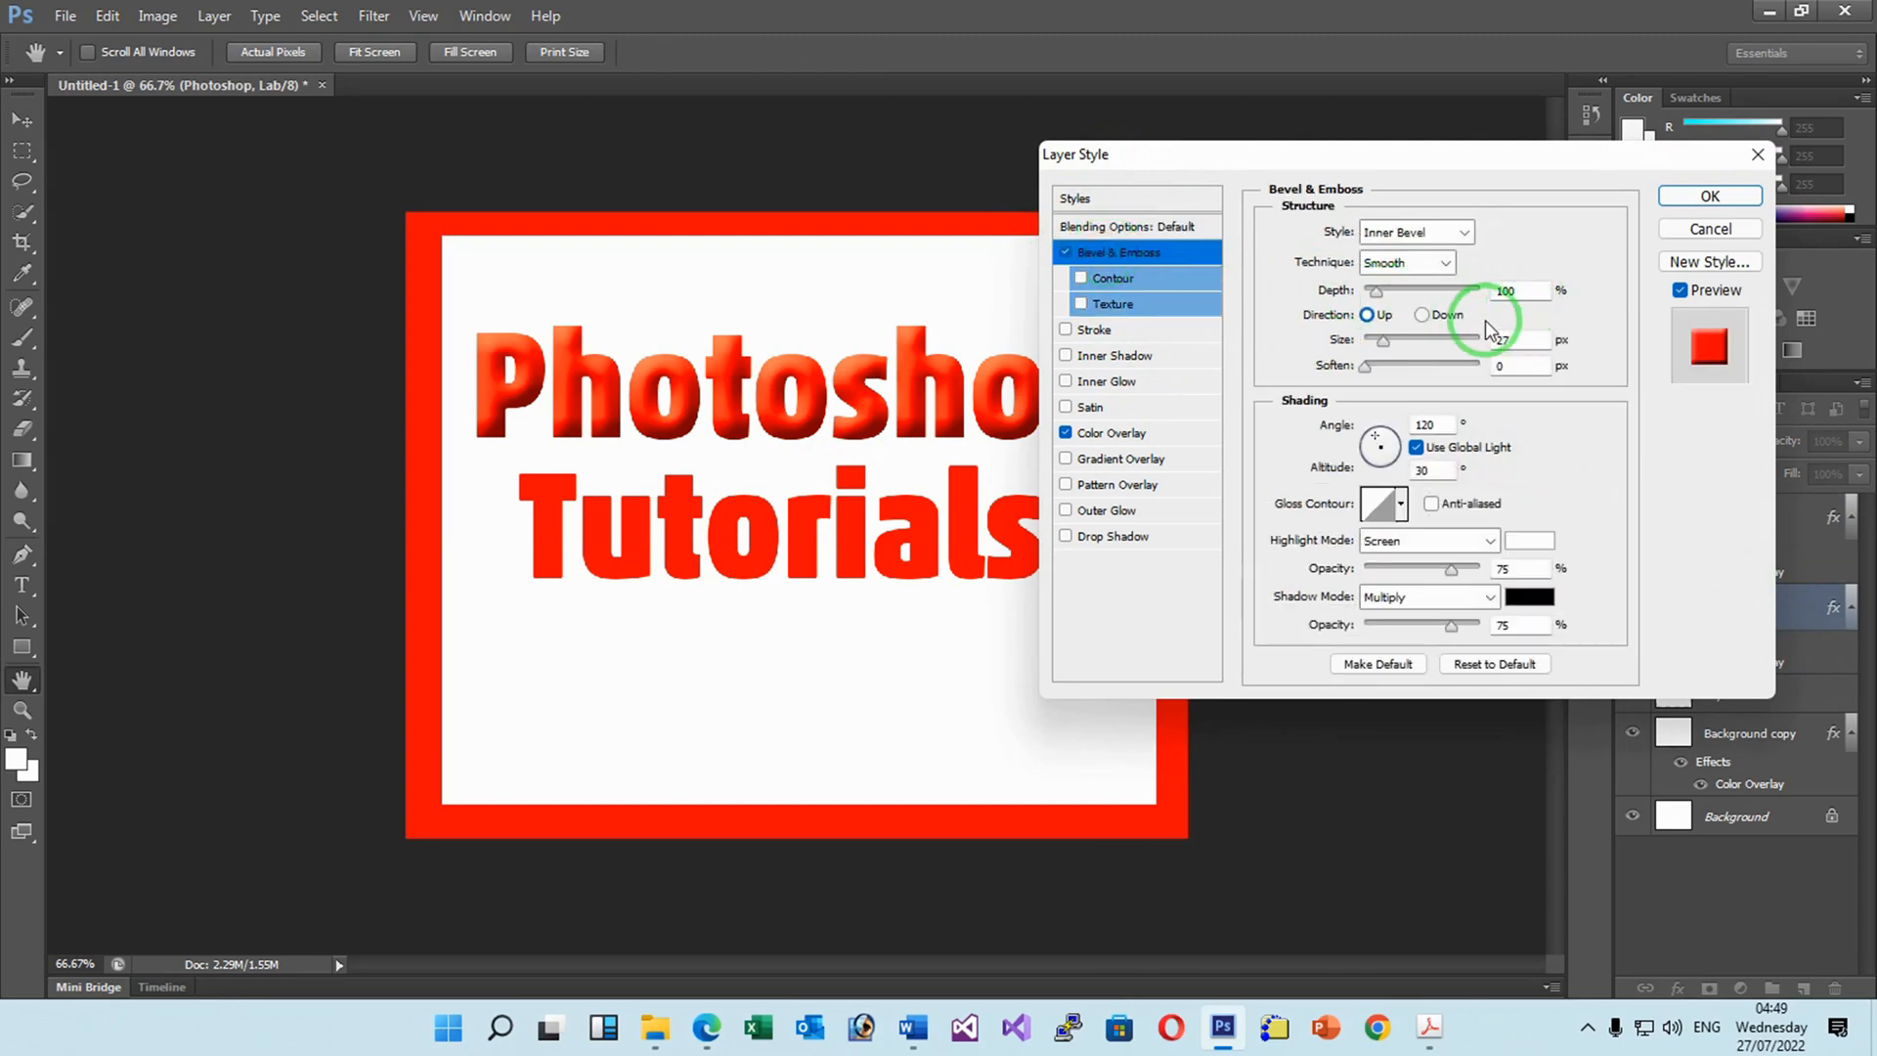
double_click(1510, 342)
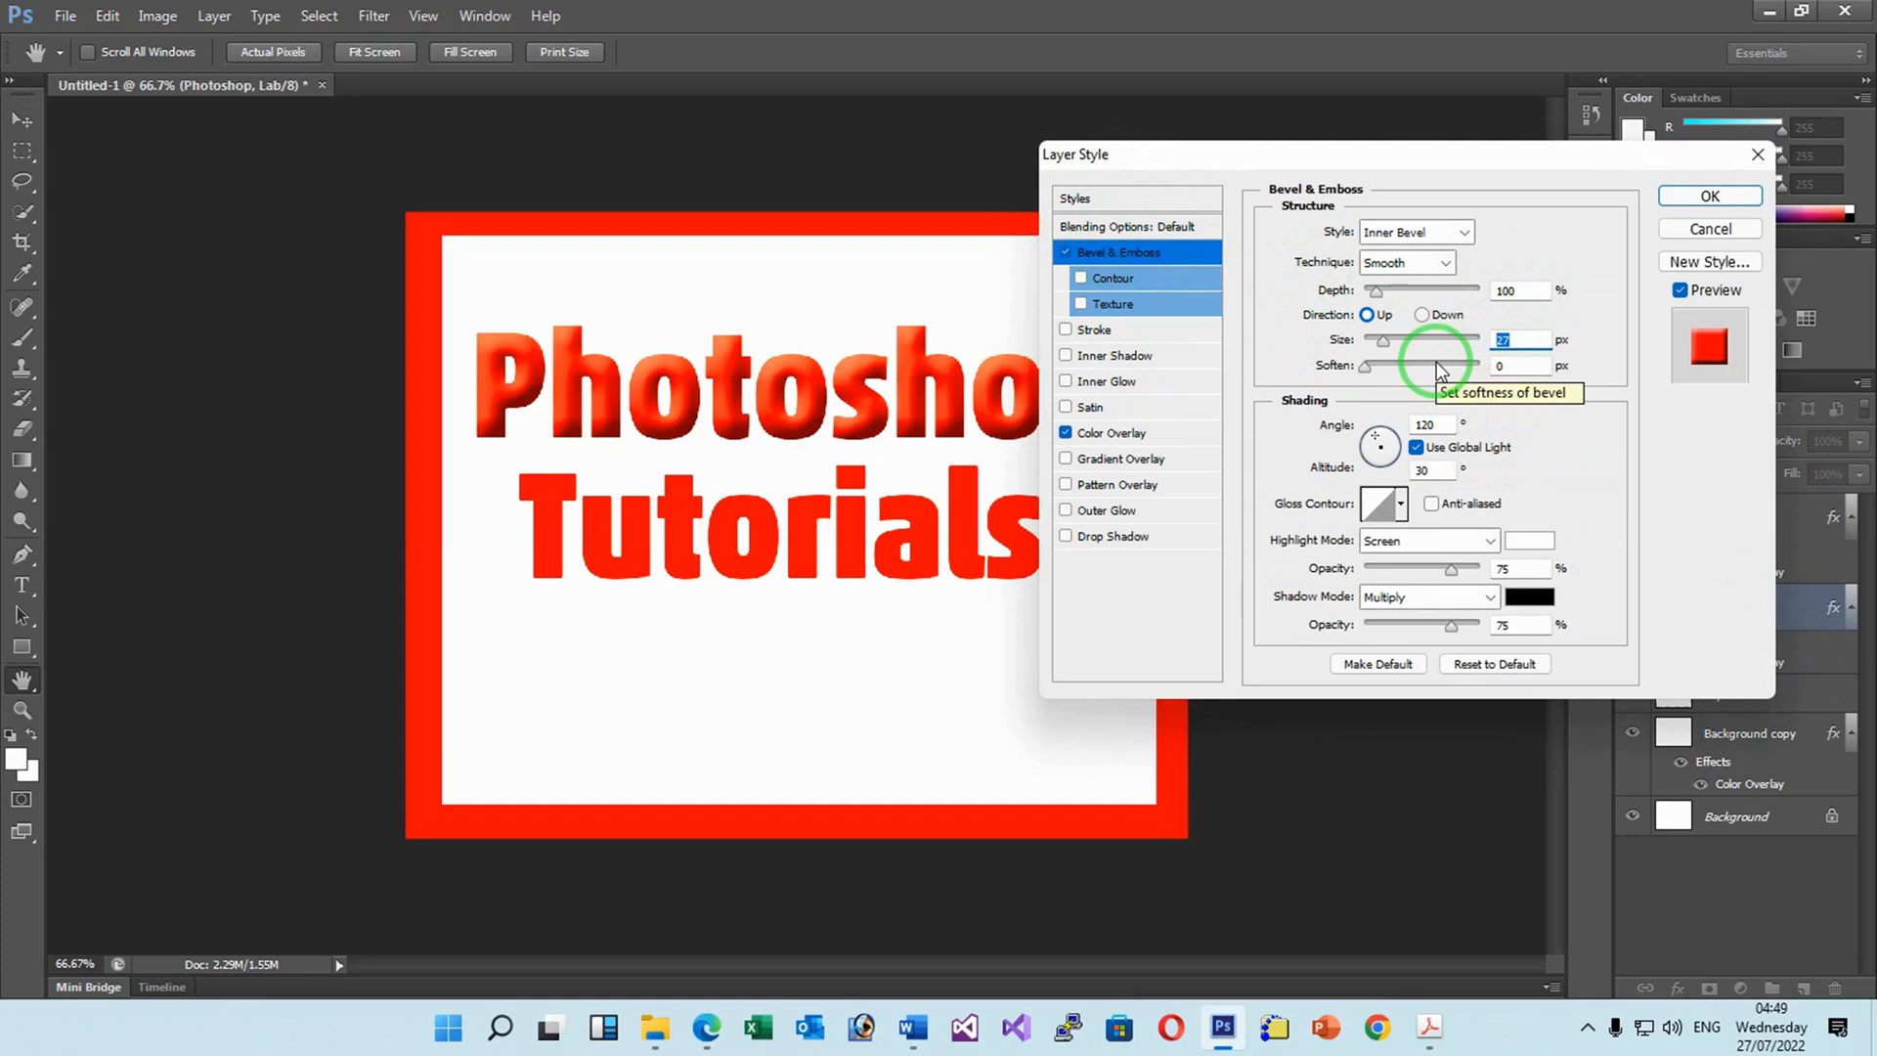
type("5")
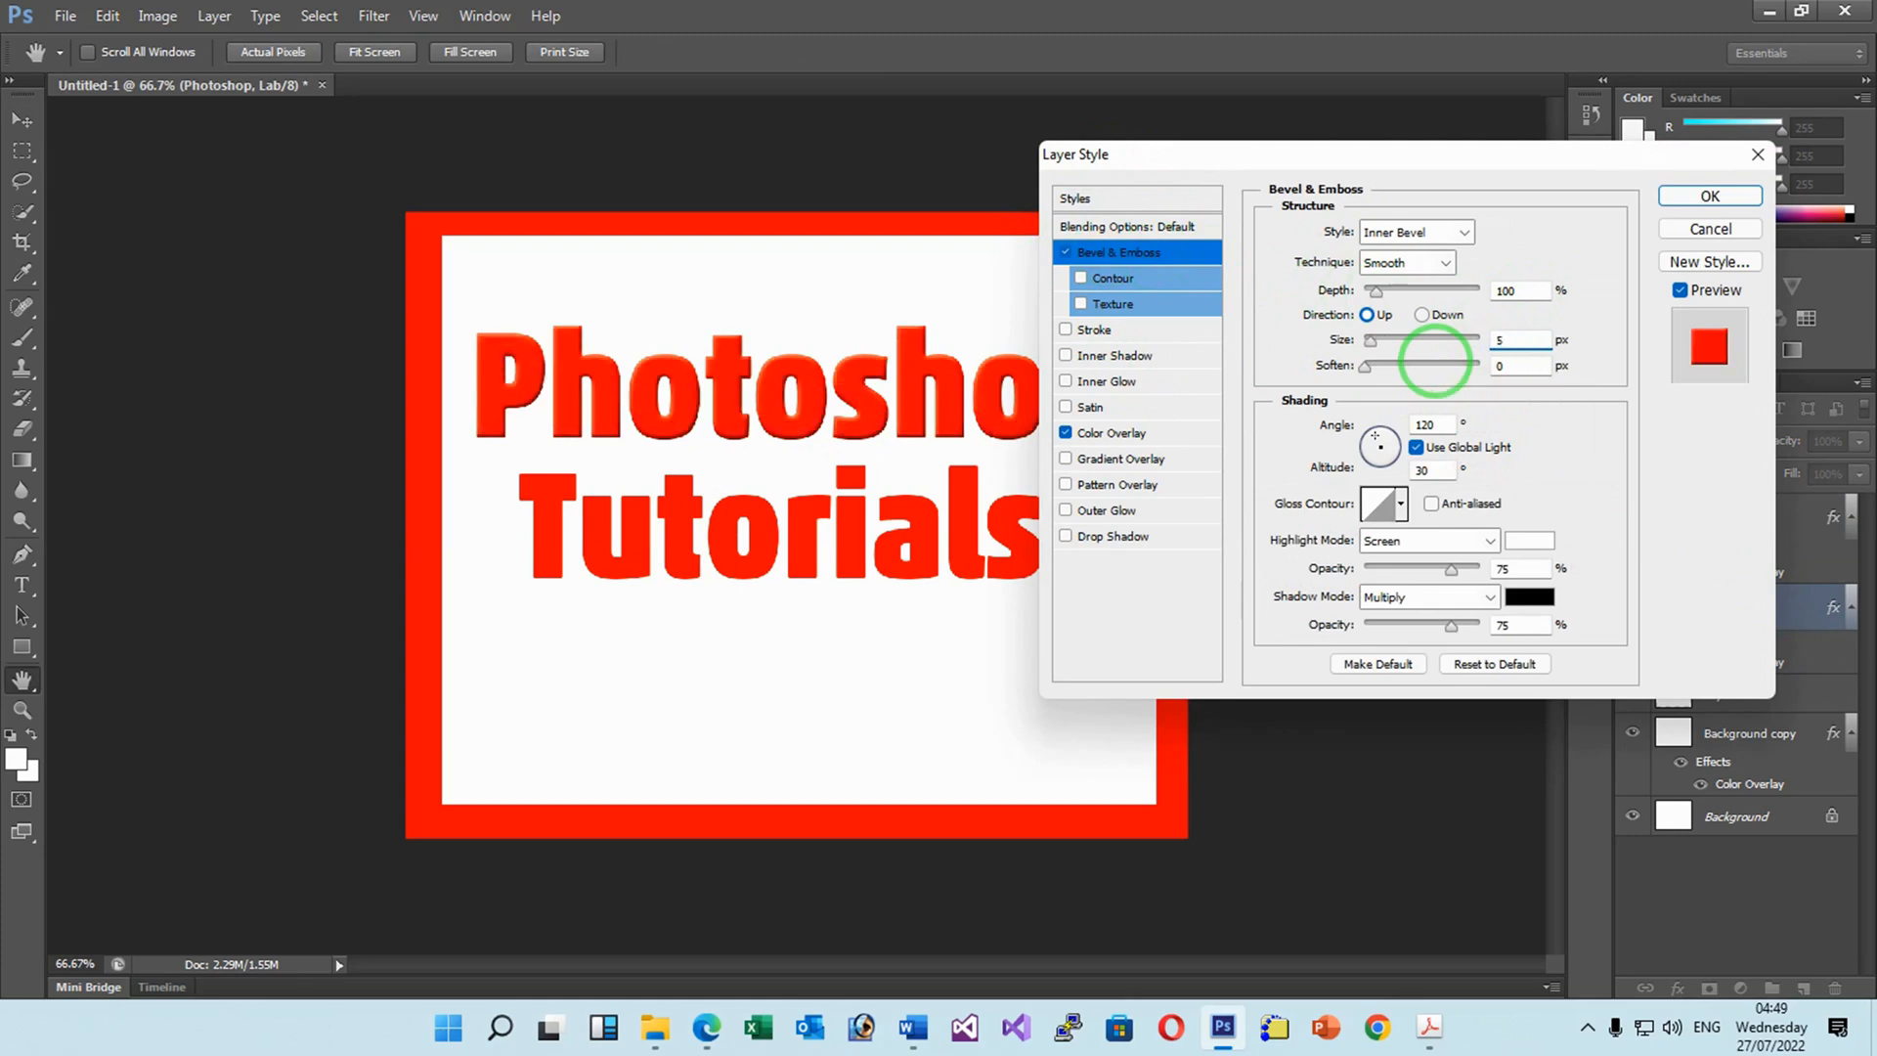
left_click(1683, 197)
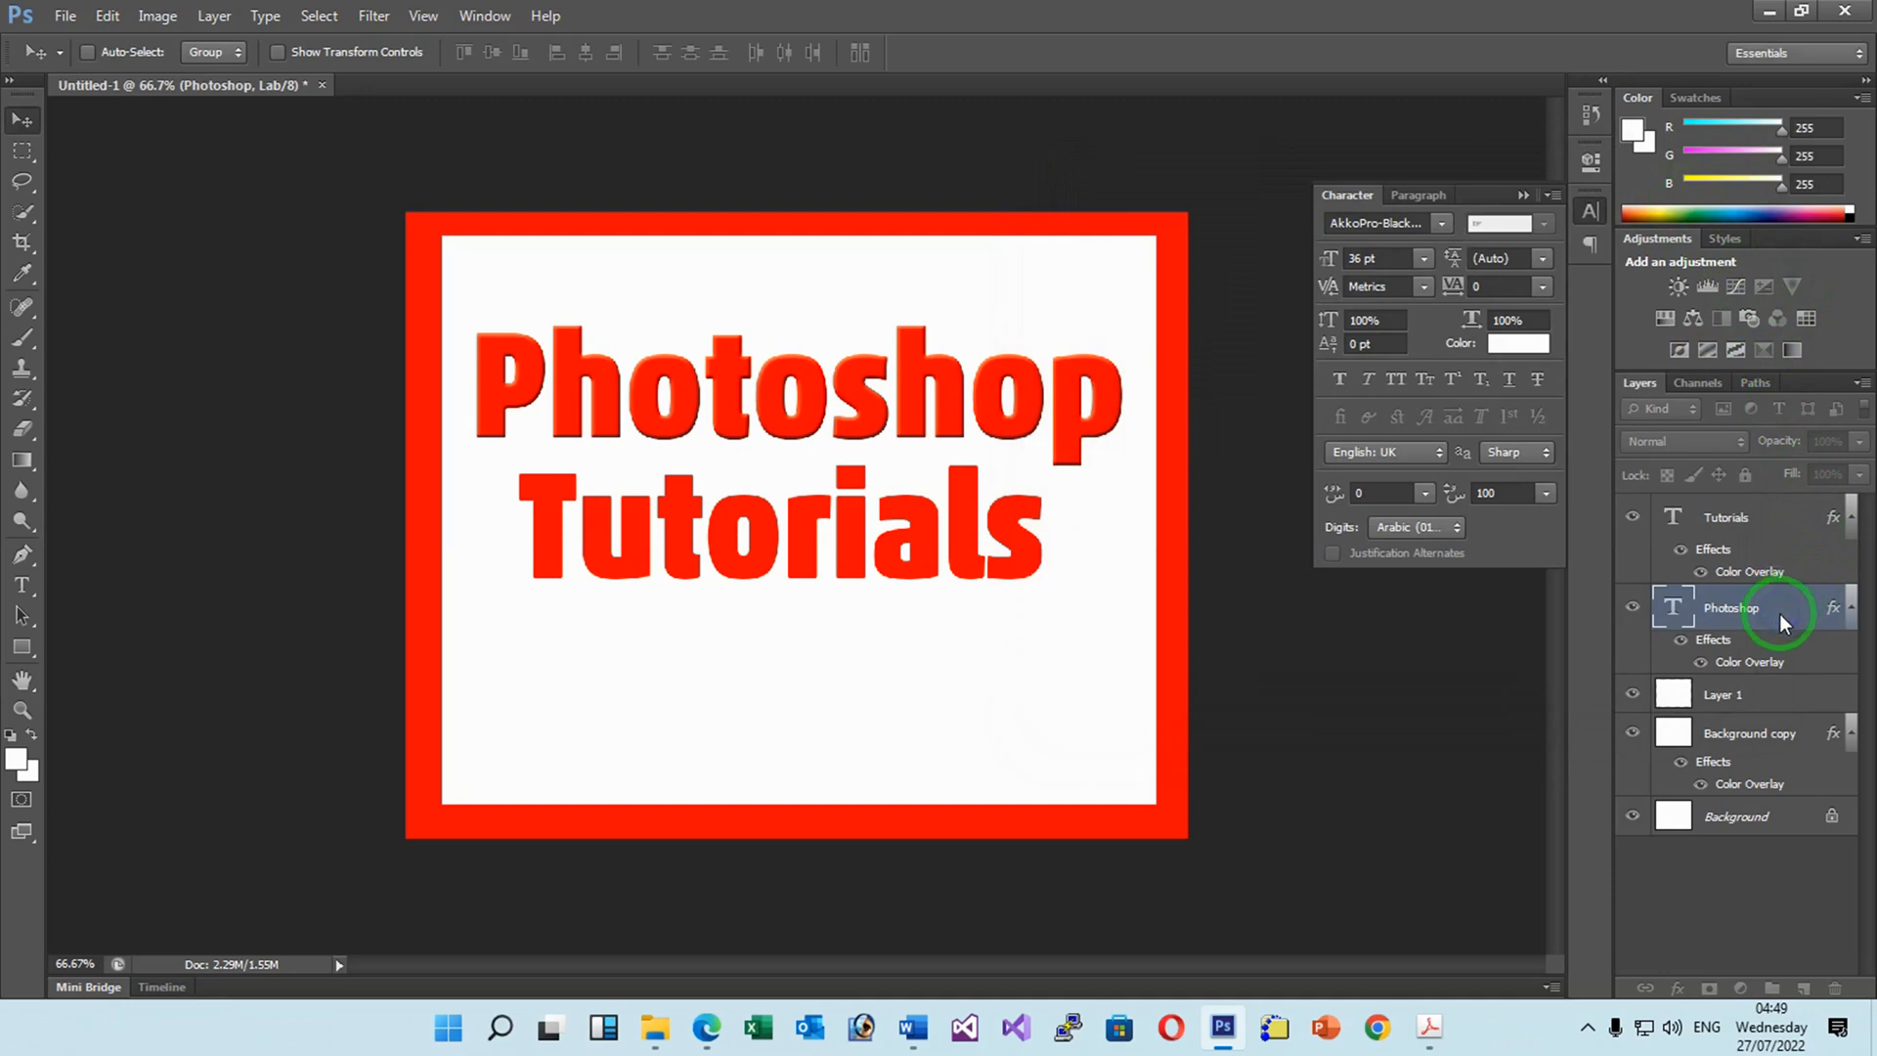
Copy the Photoshop layer's style and paste it onto the Tutorials text layer.
right_click(1779, 612)
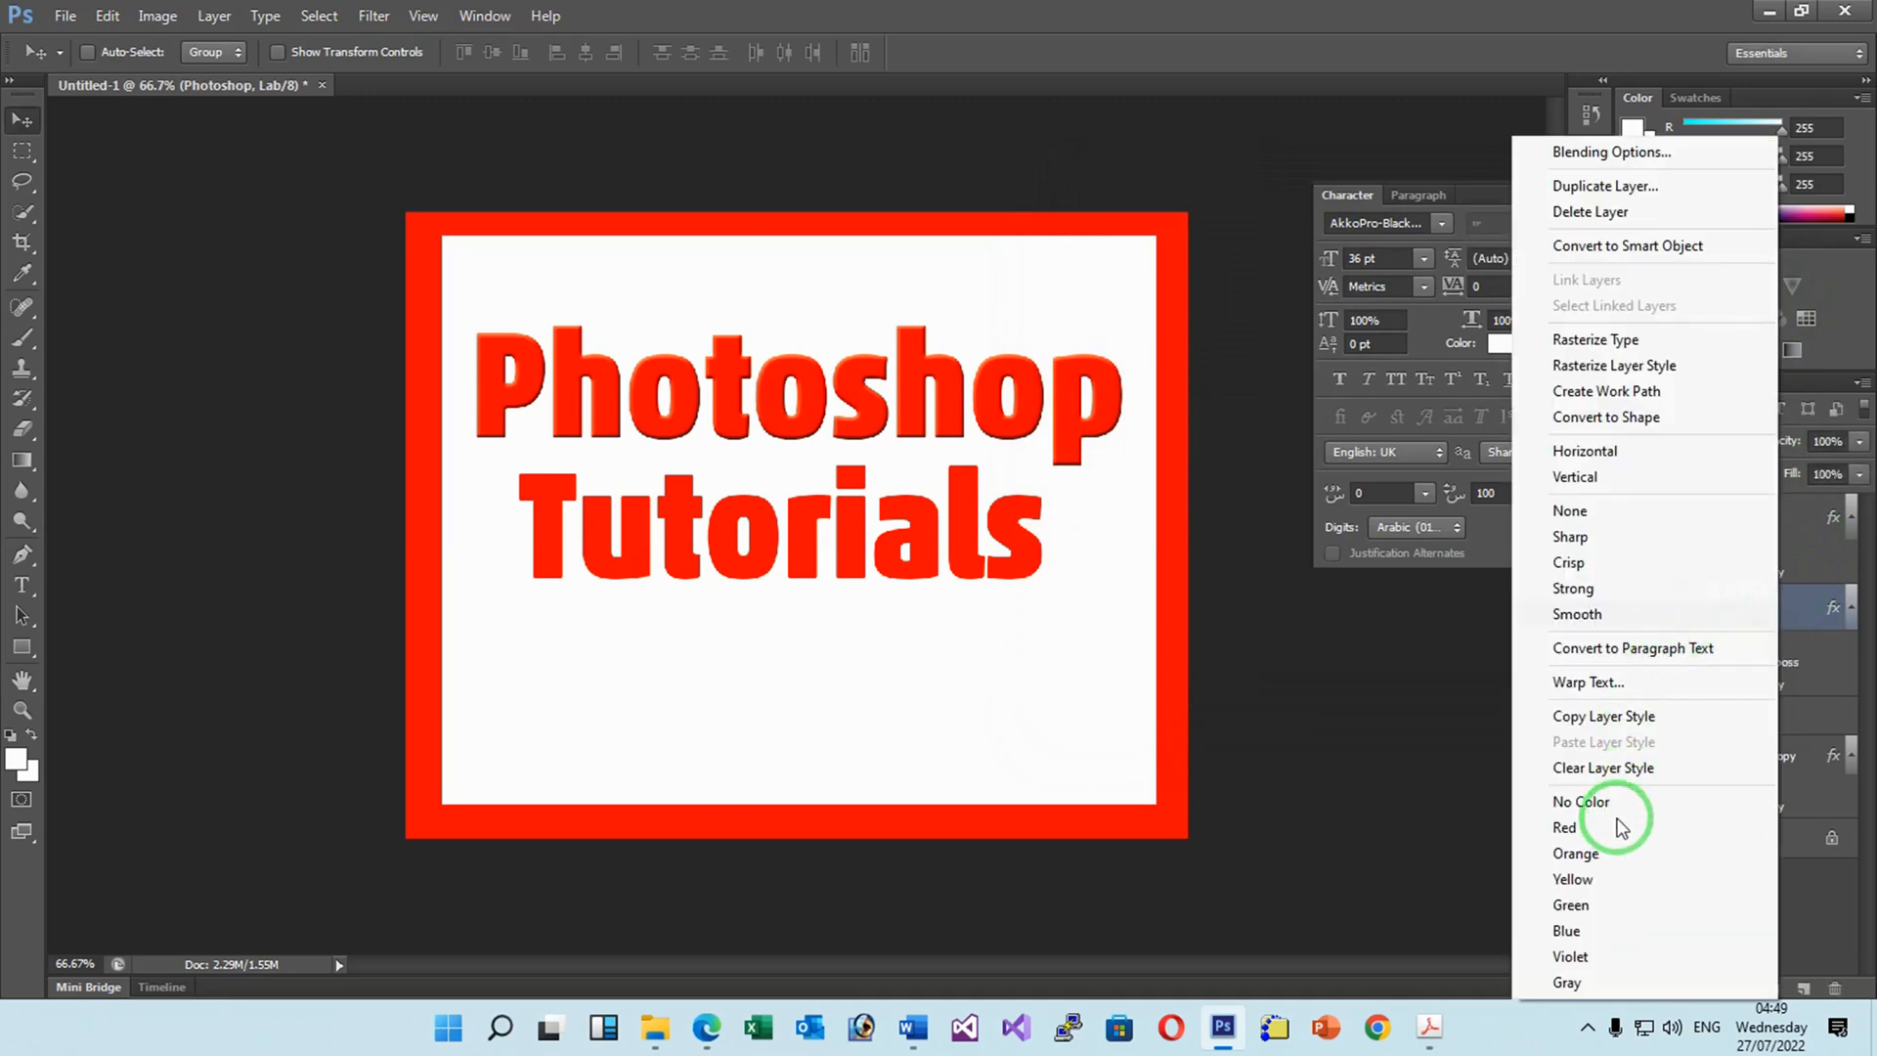
left_click(1622, 717)
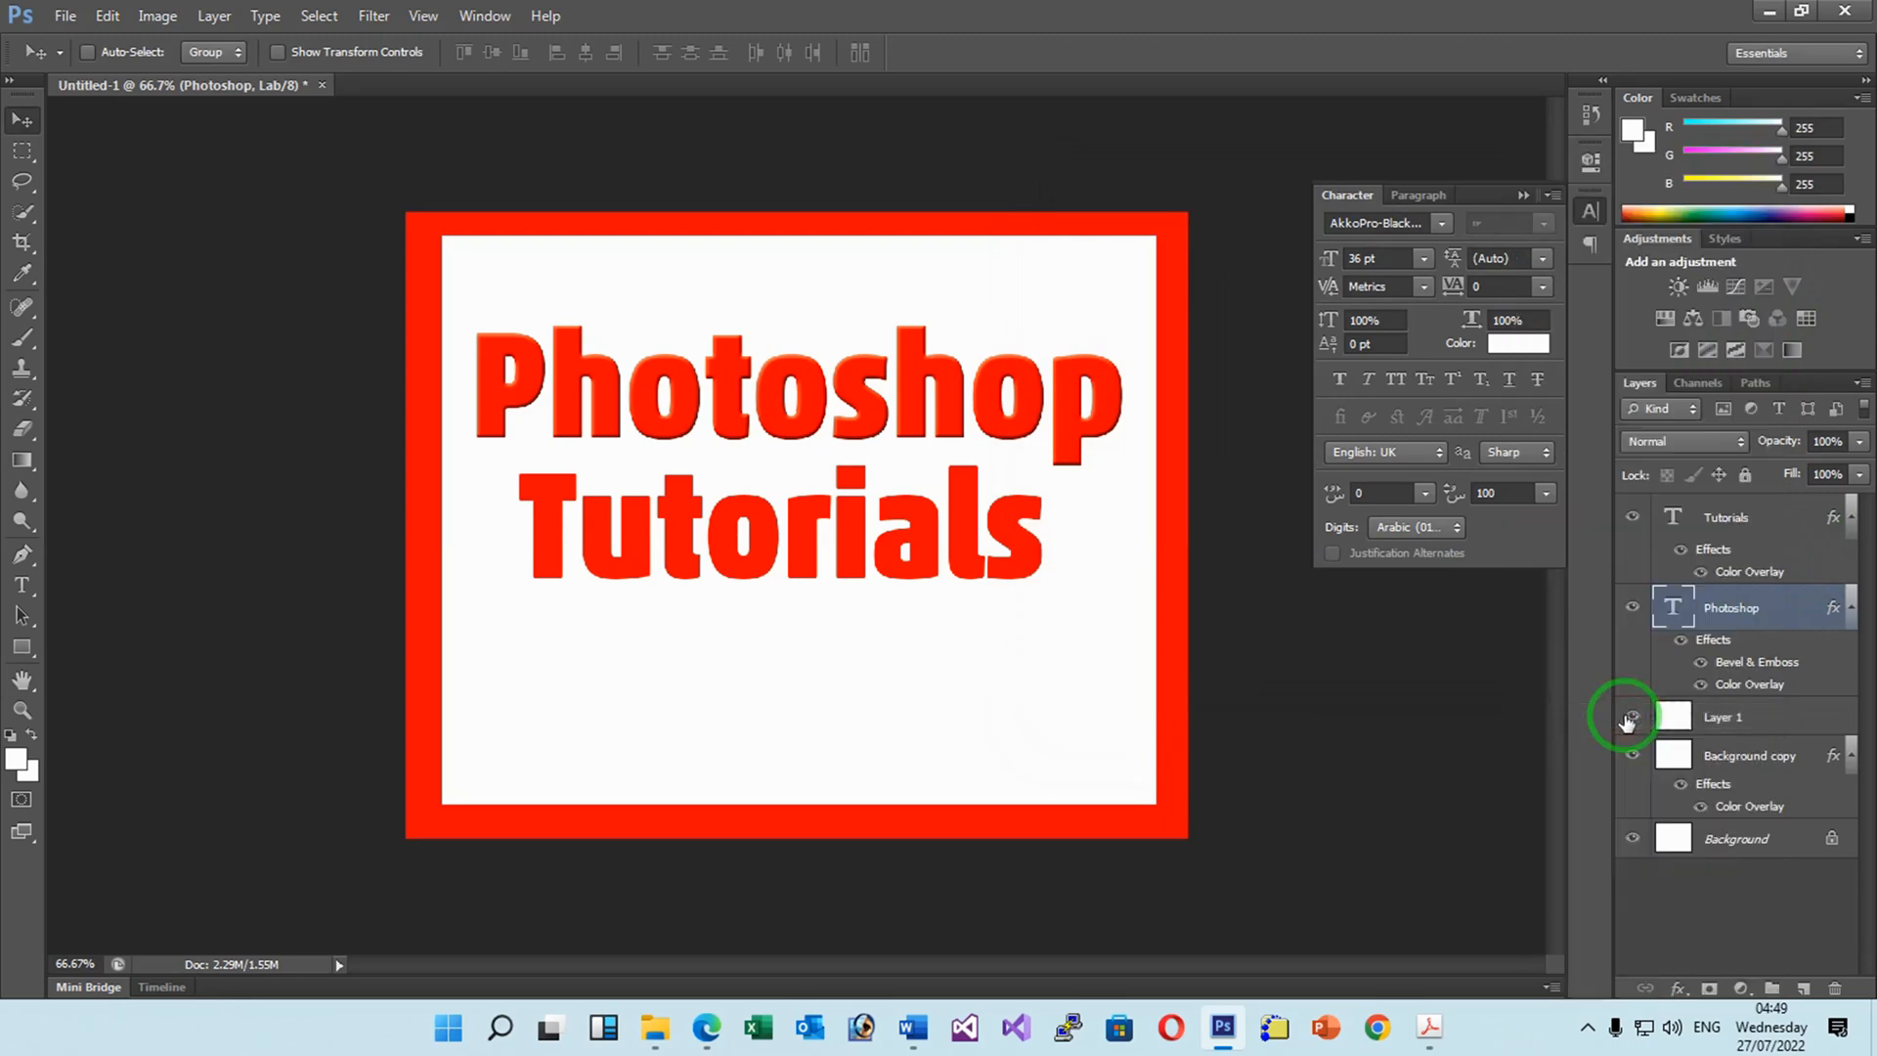
left_click(1753, 523)
right_click(1750, 519)
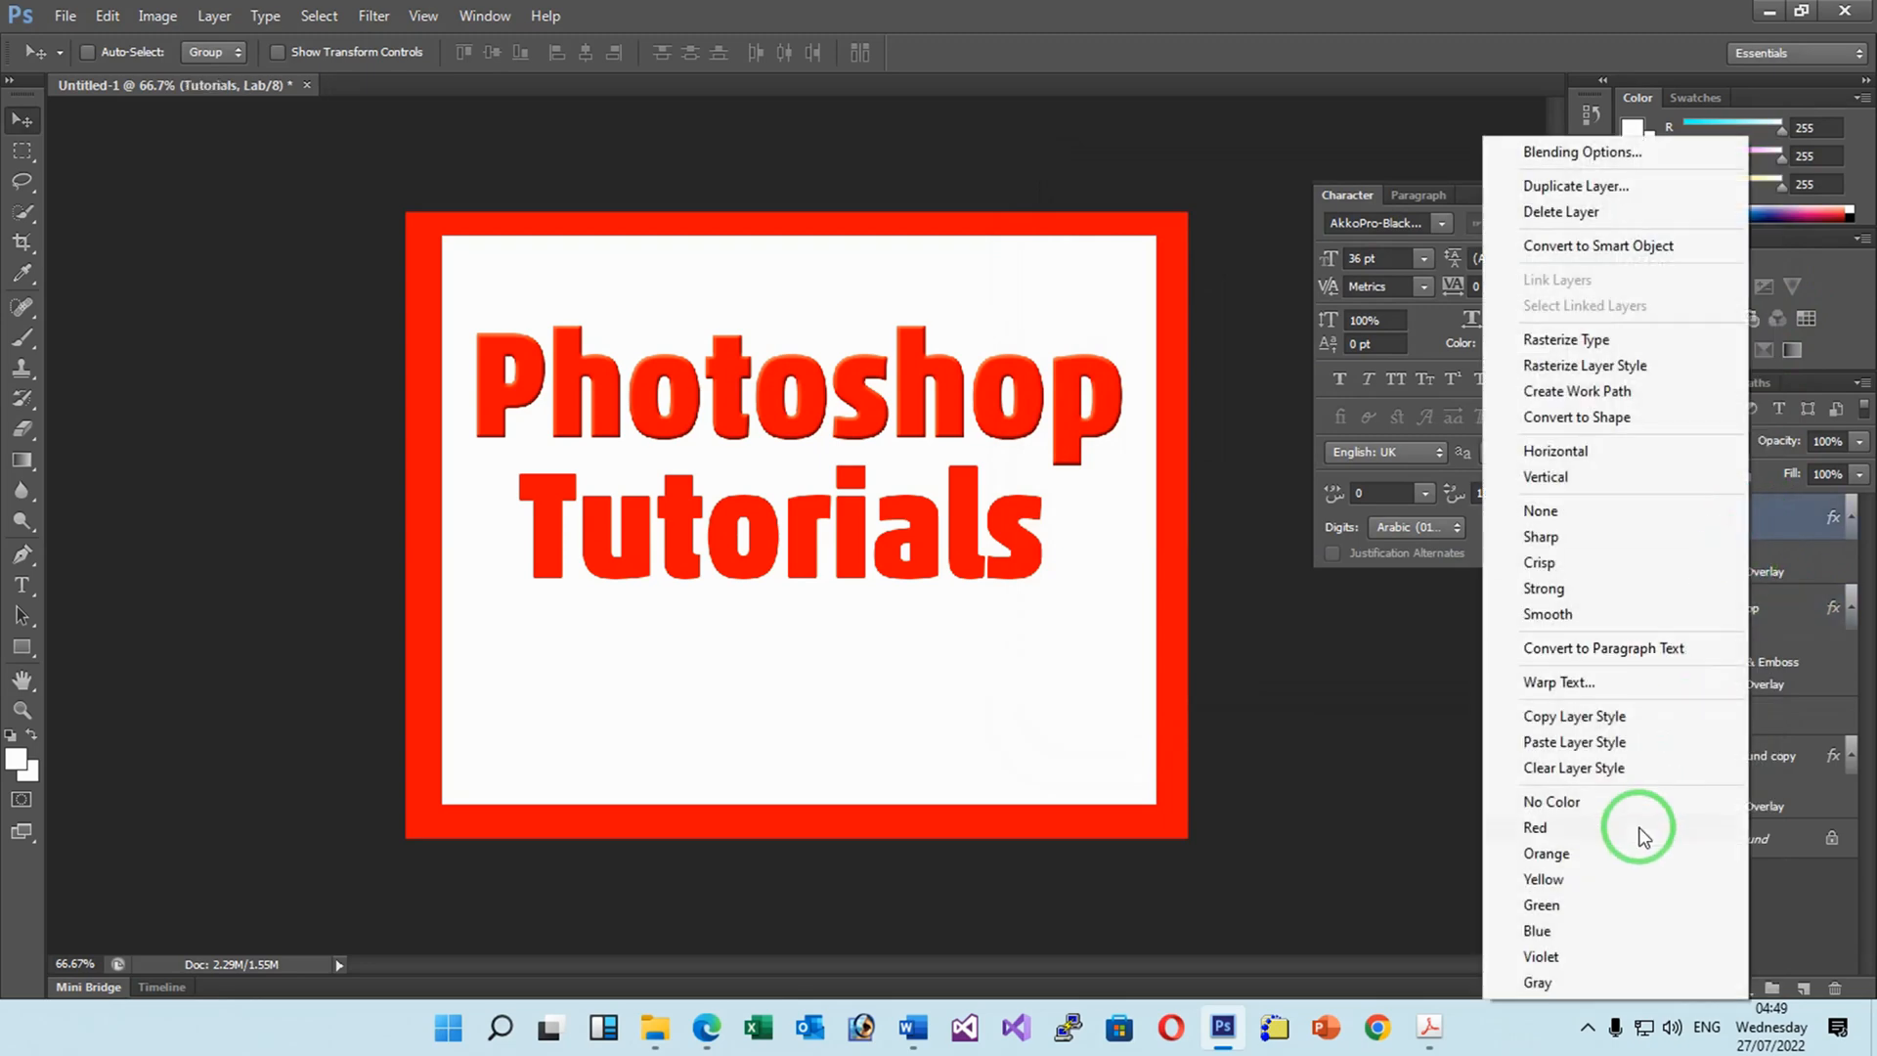
left_click(1611, 744)
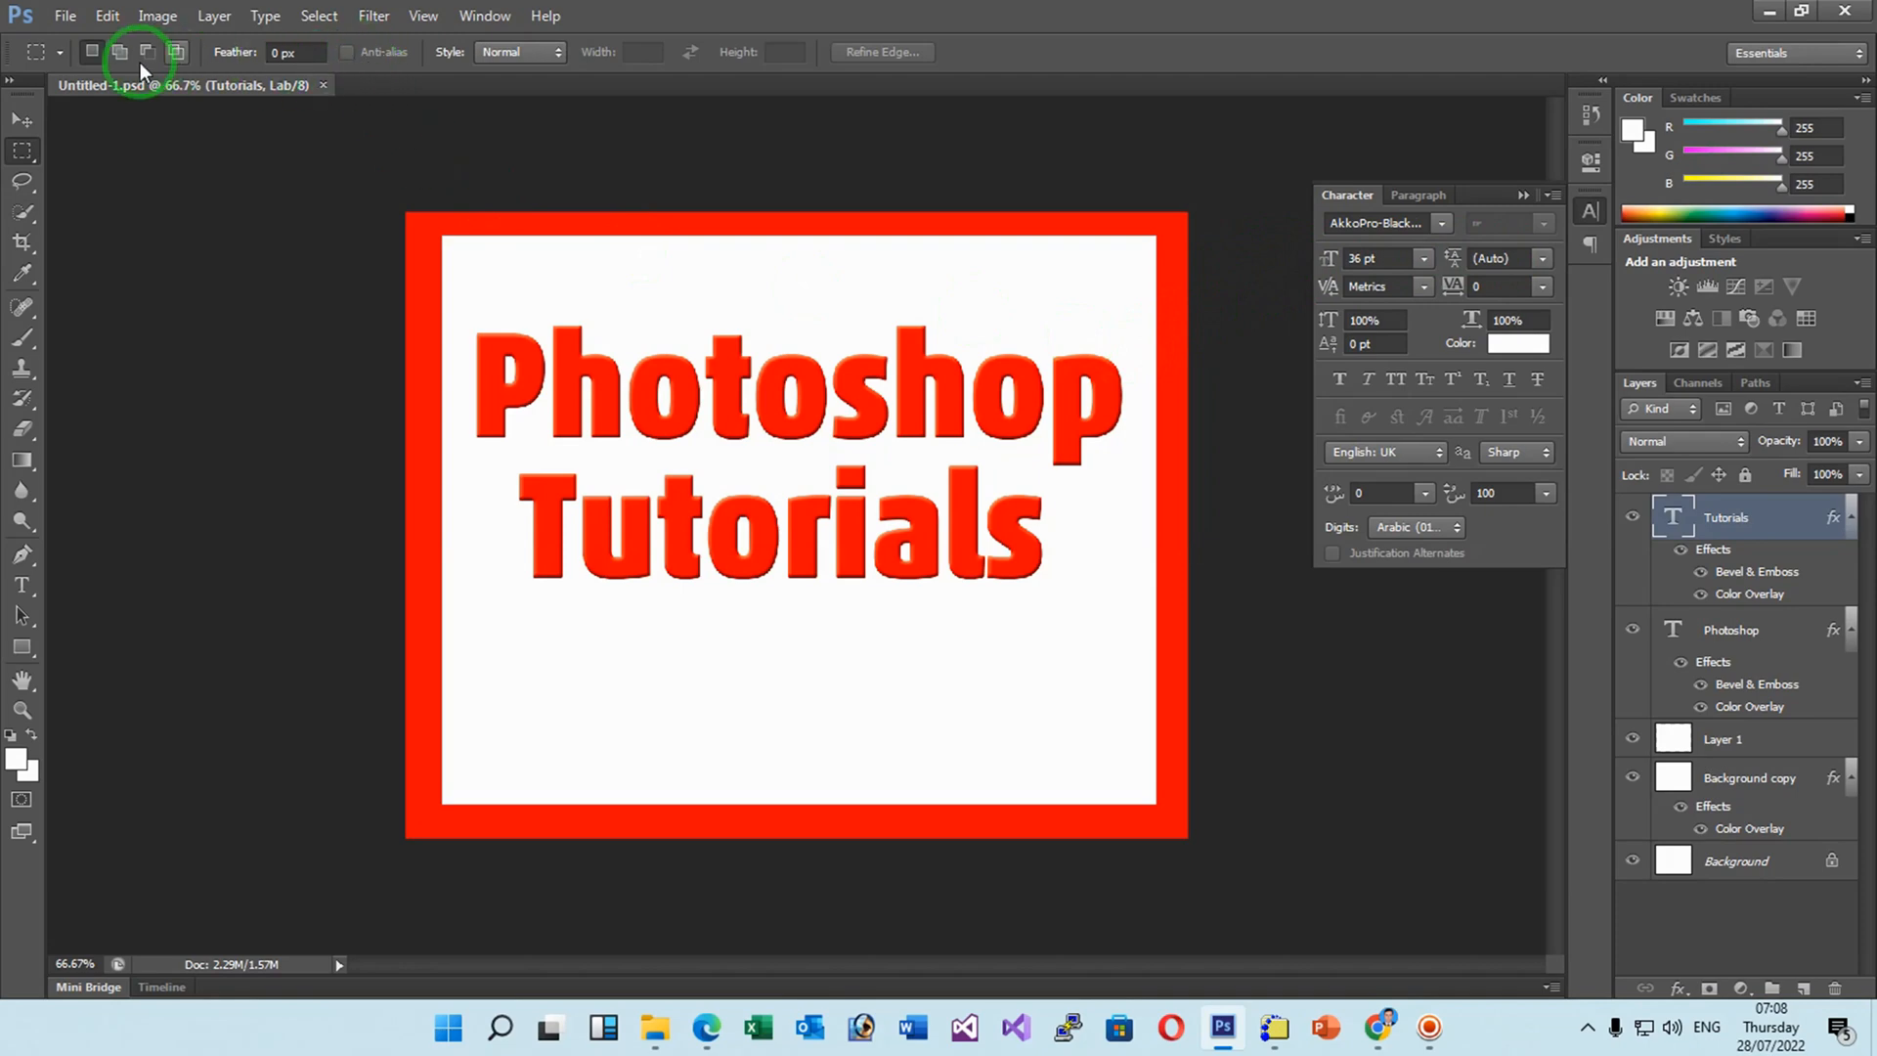
Open the file Untitled-1.psd from the Theme folder.
left_click(61, 18)
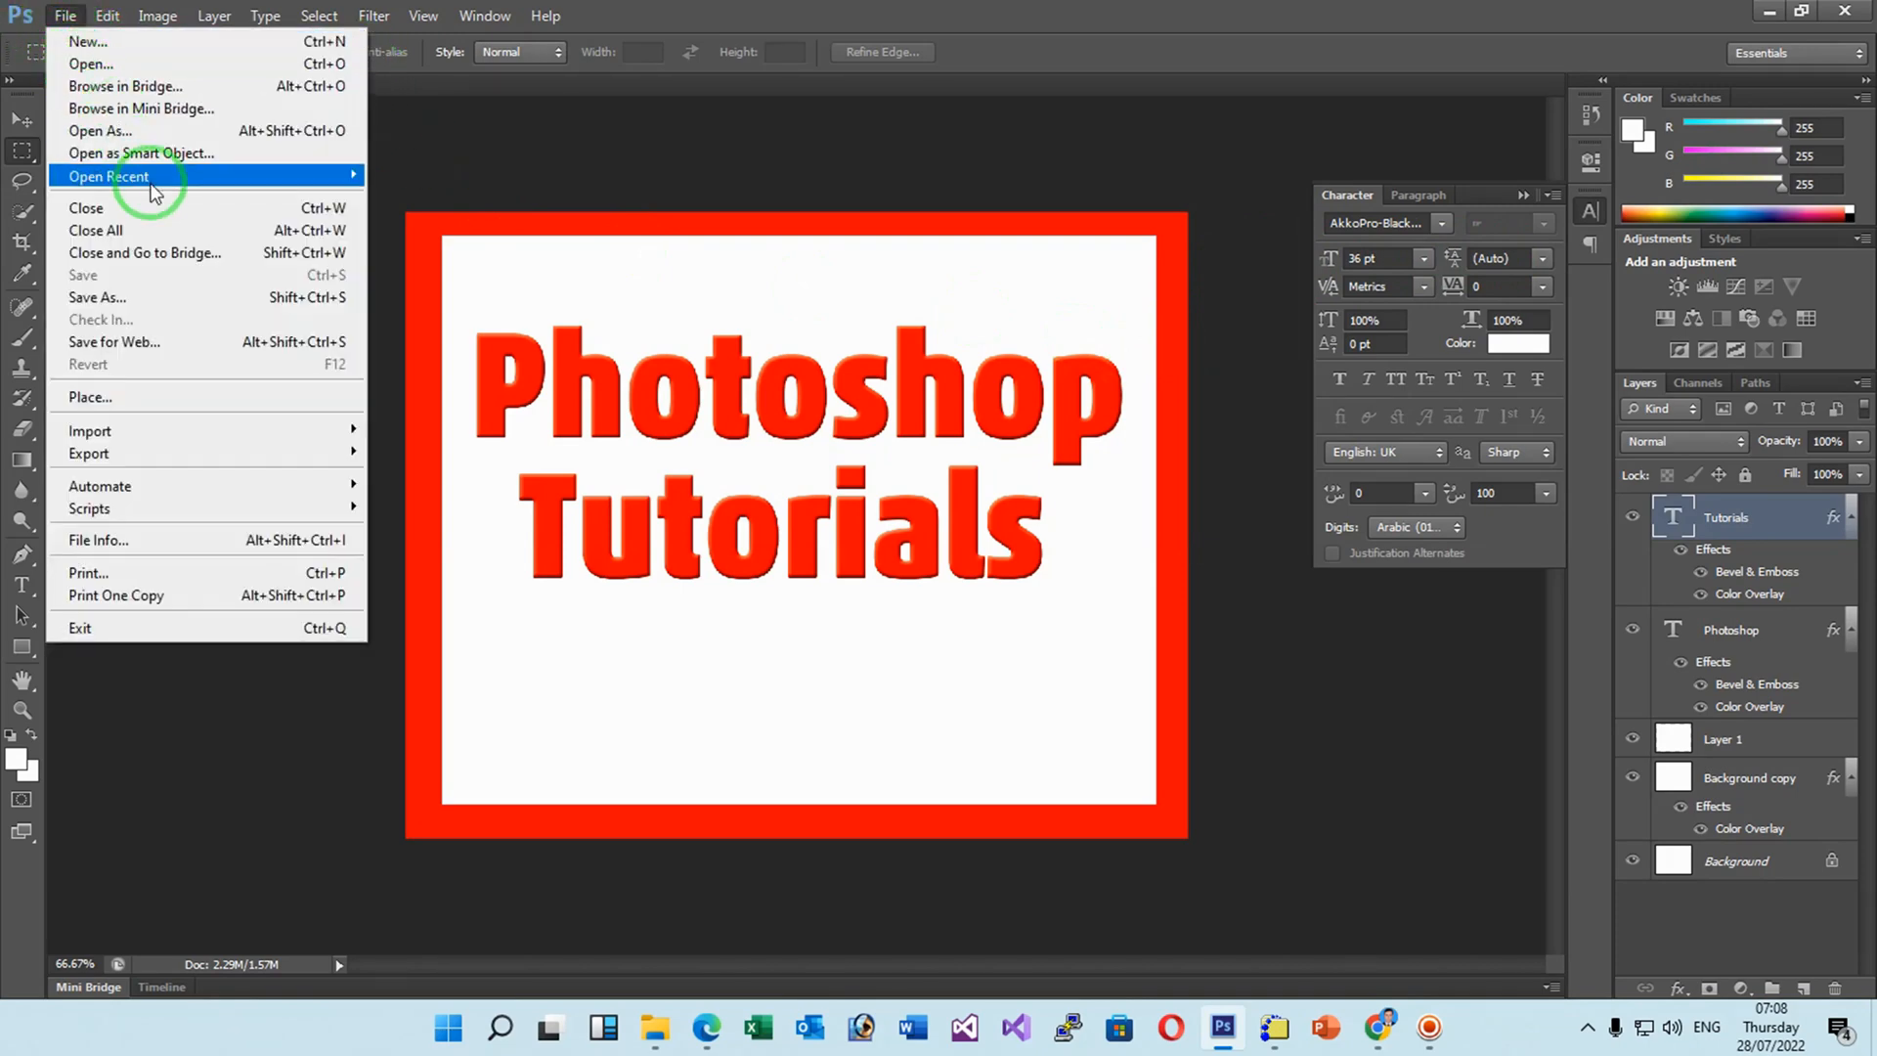
mouse_move(150, 176)
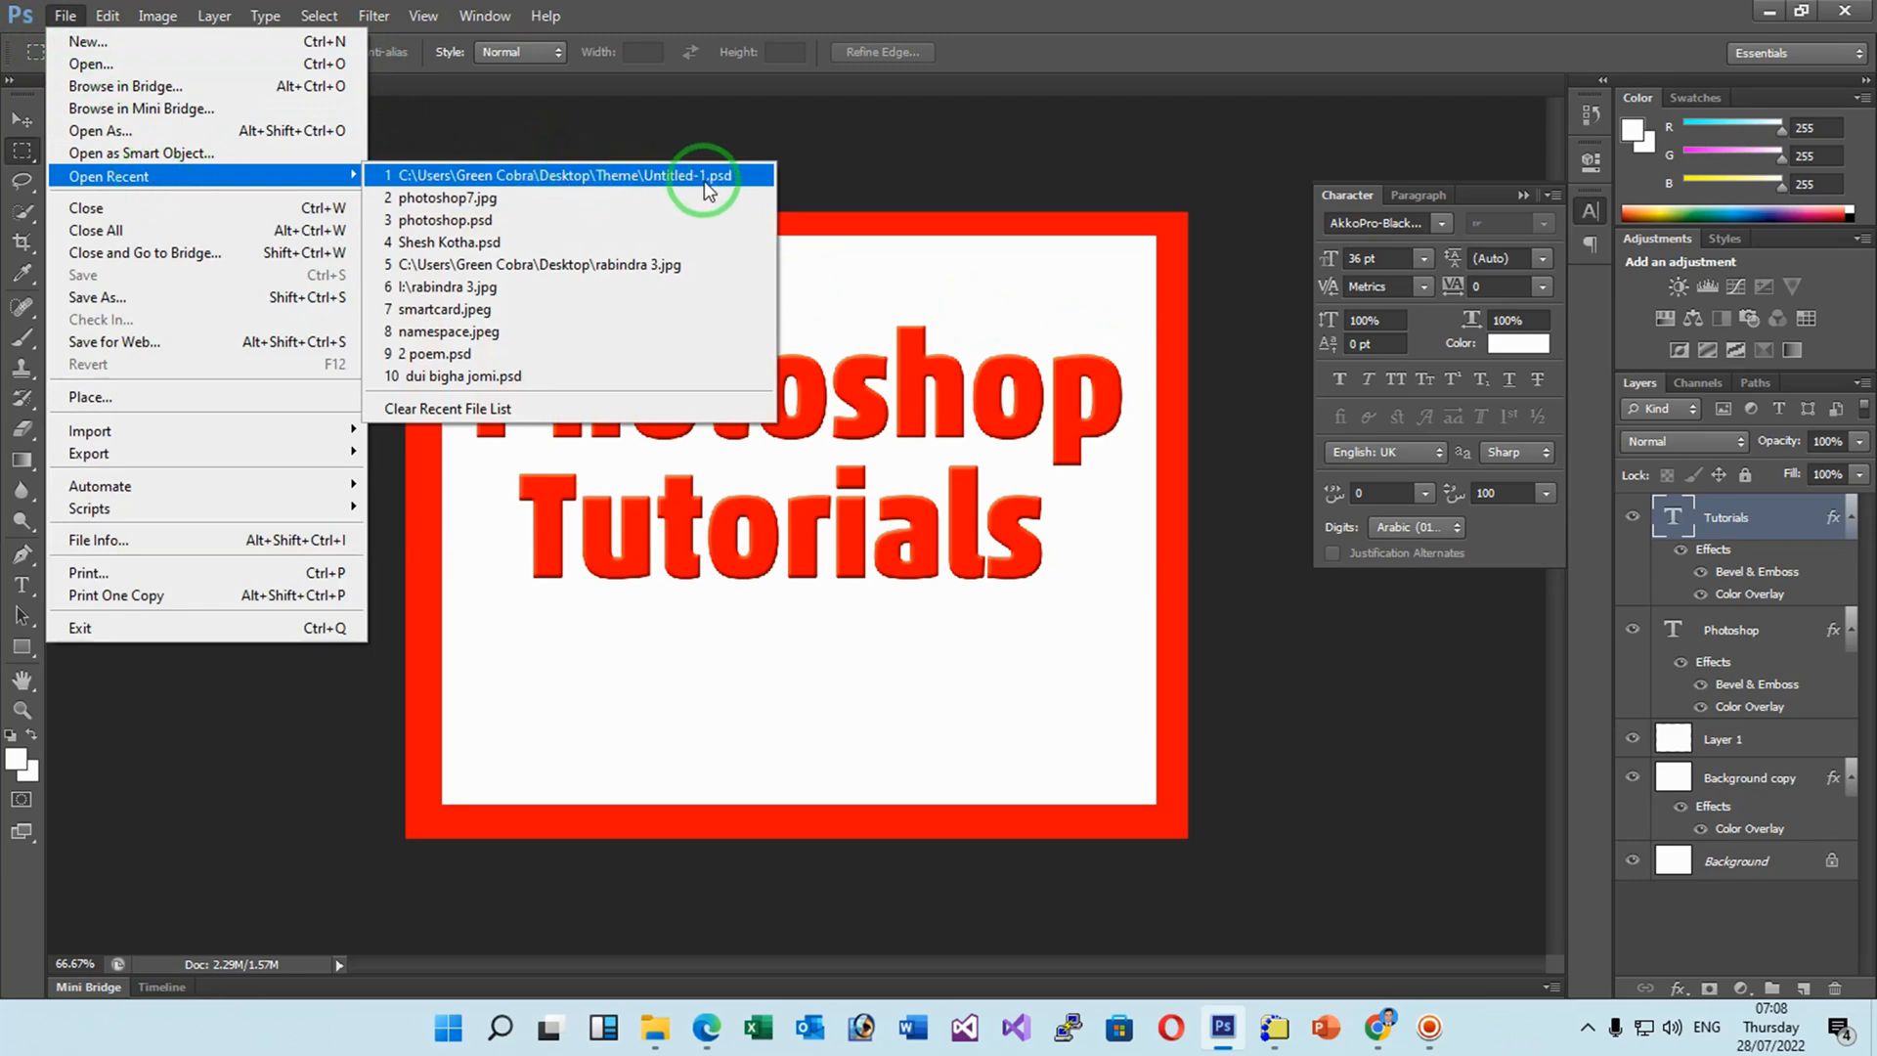
left_click(217, 64)
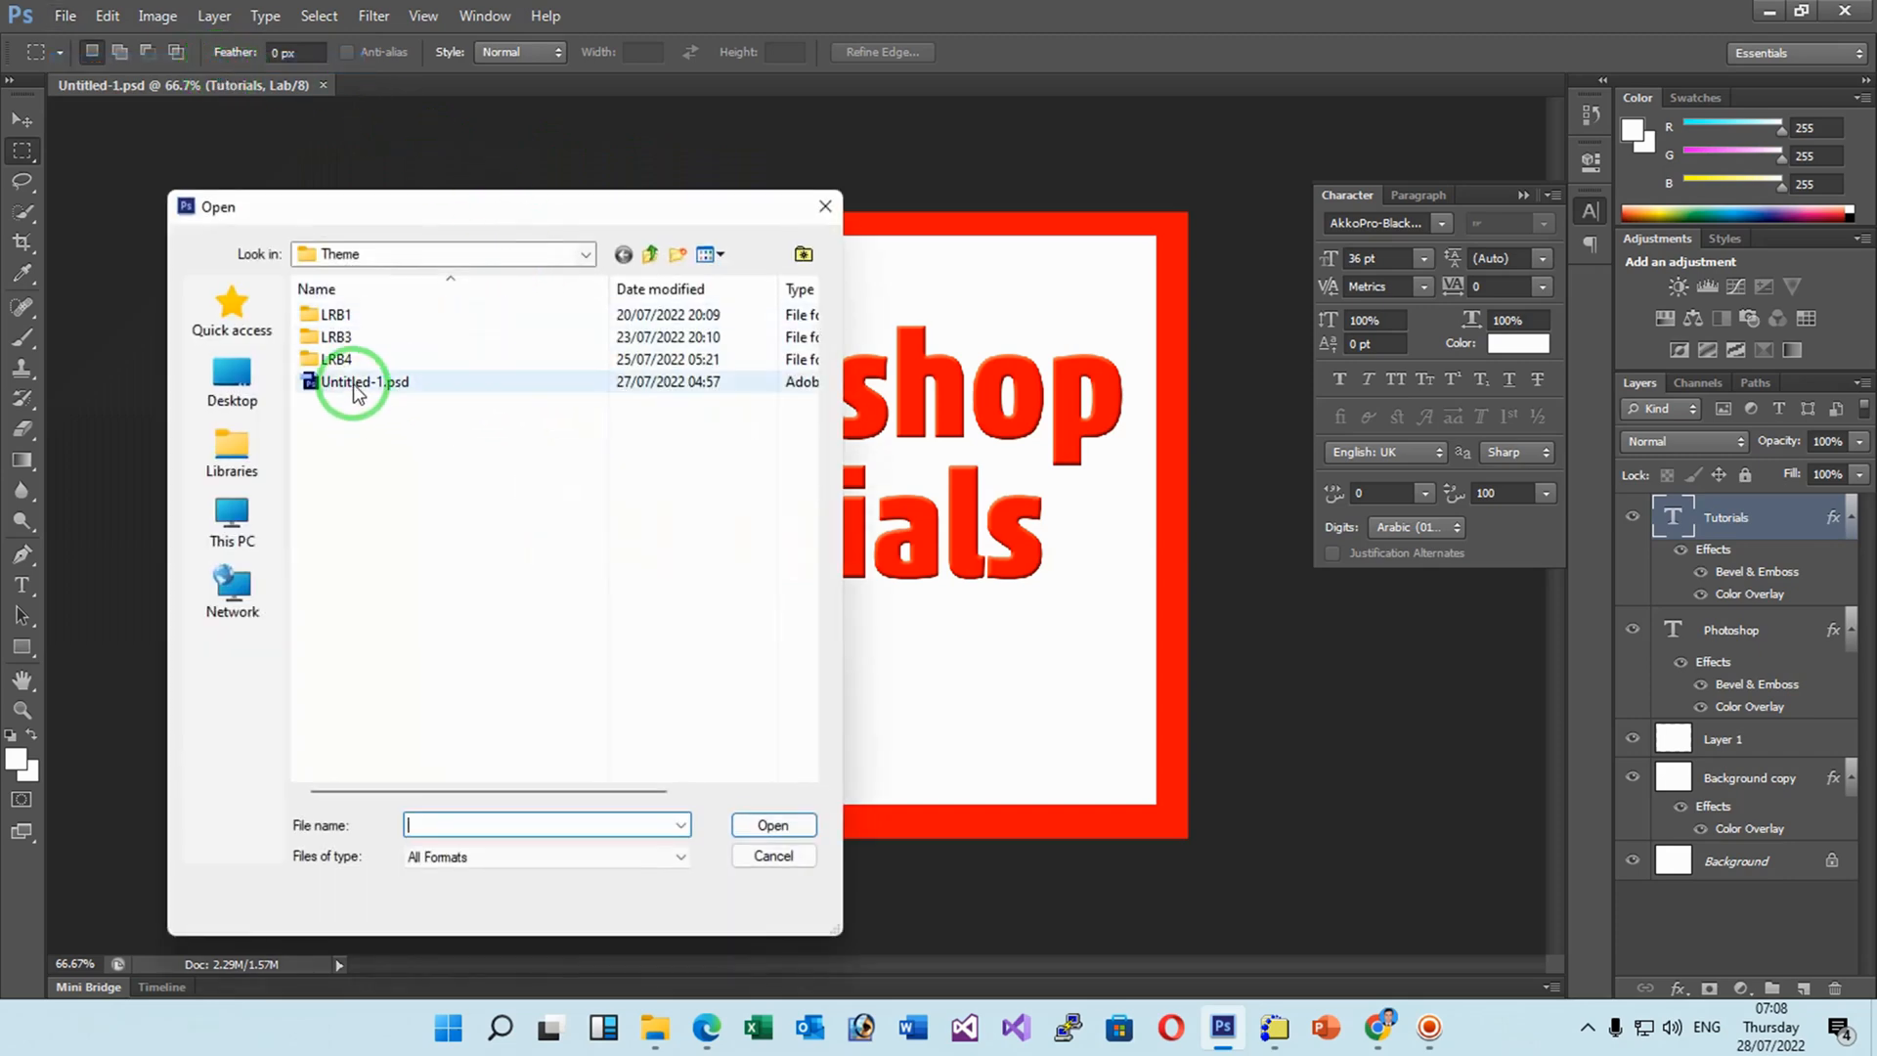
left_click(358, 385)
double_click(354, 387)
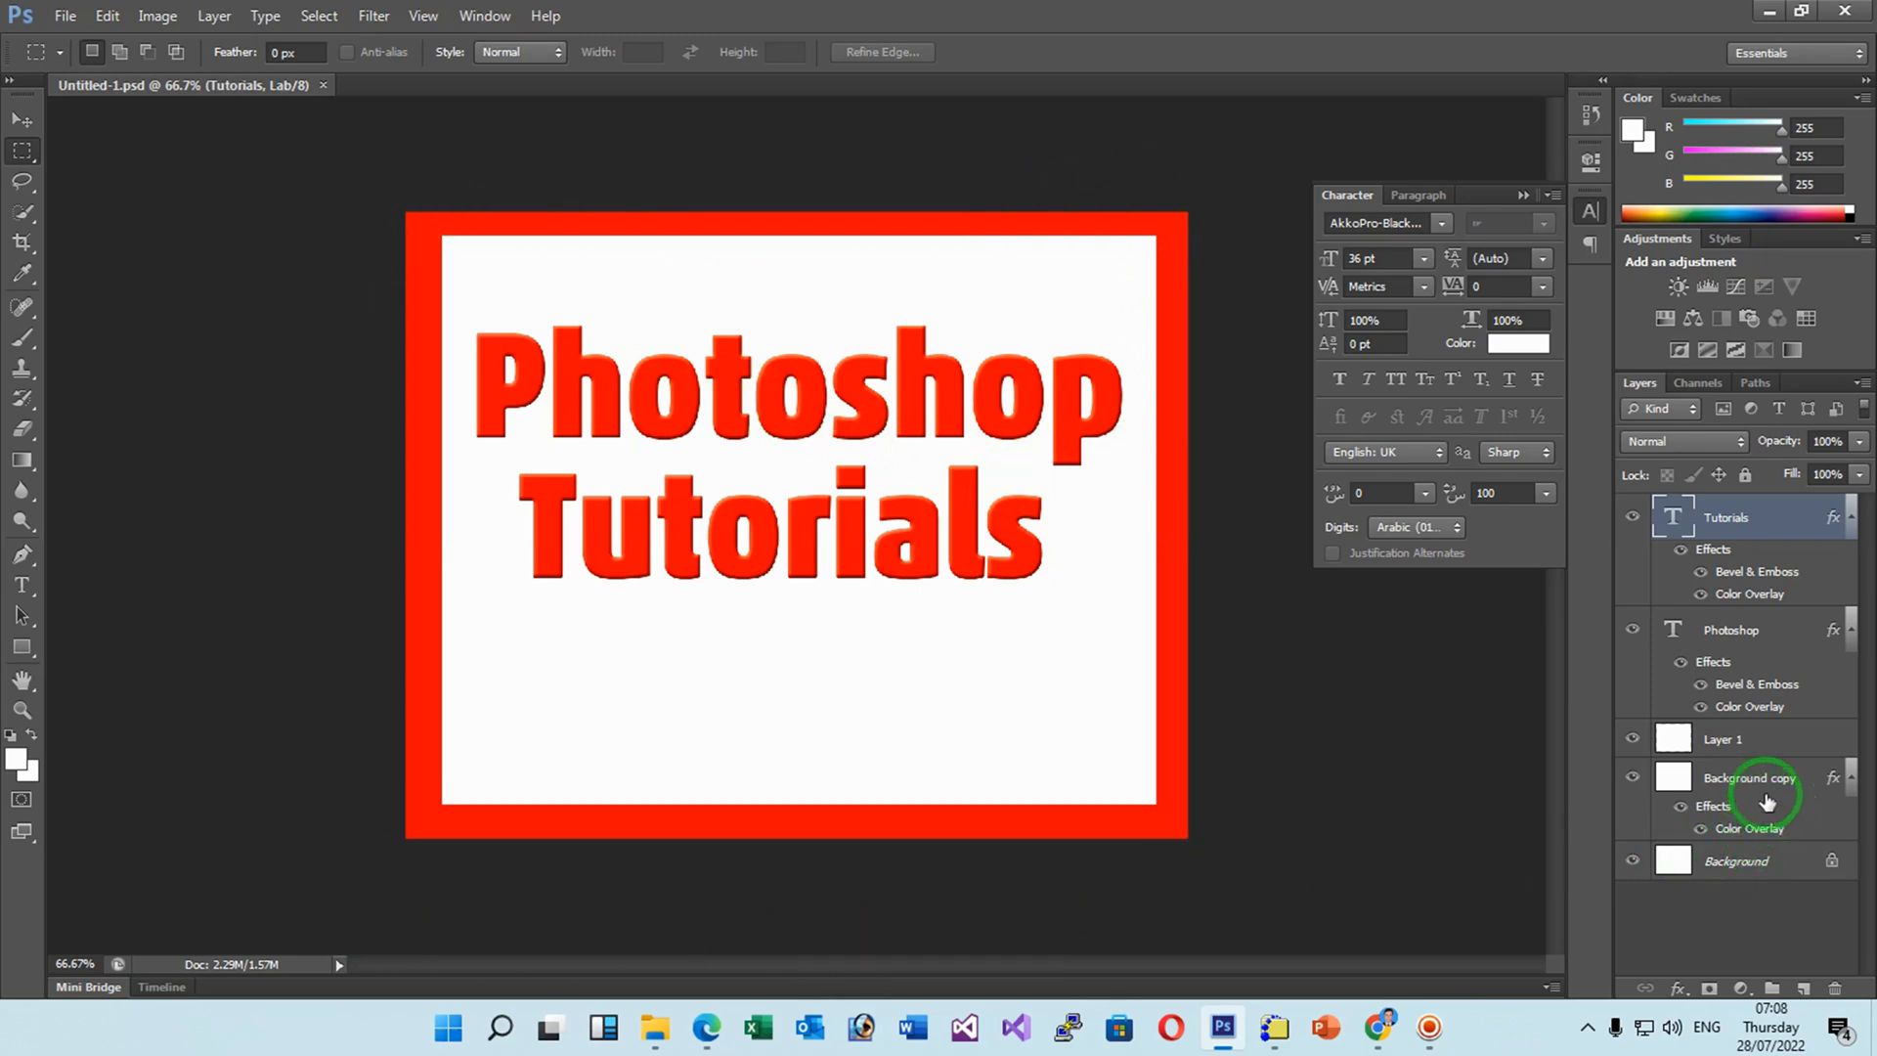
Toggle the visibility of the Background copy layer off and on to check which part of the design it forms.
left_click(1633, 778)
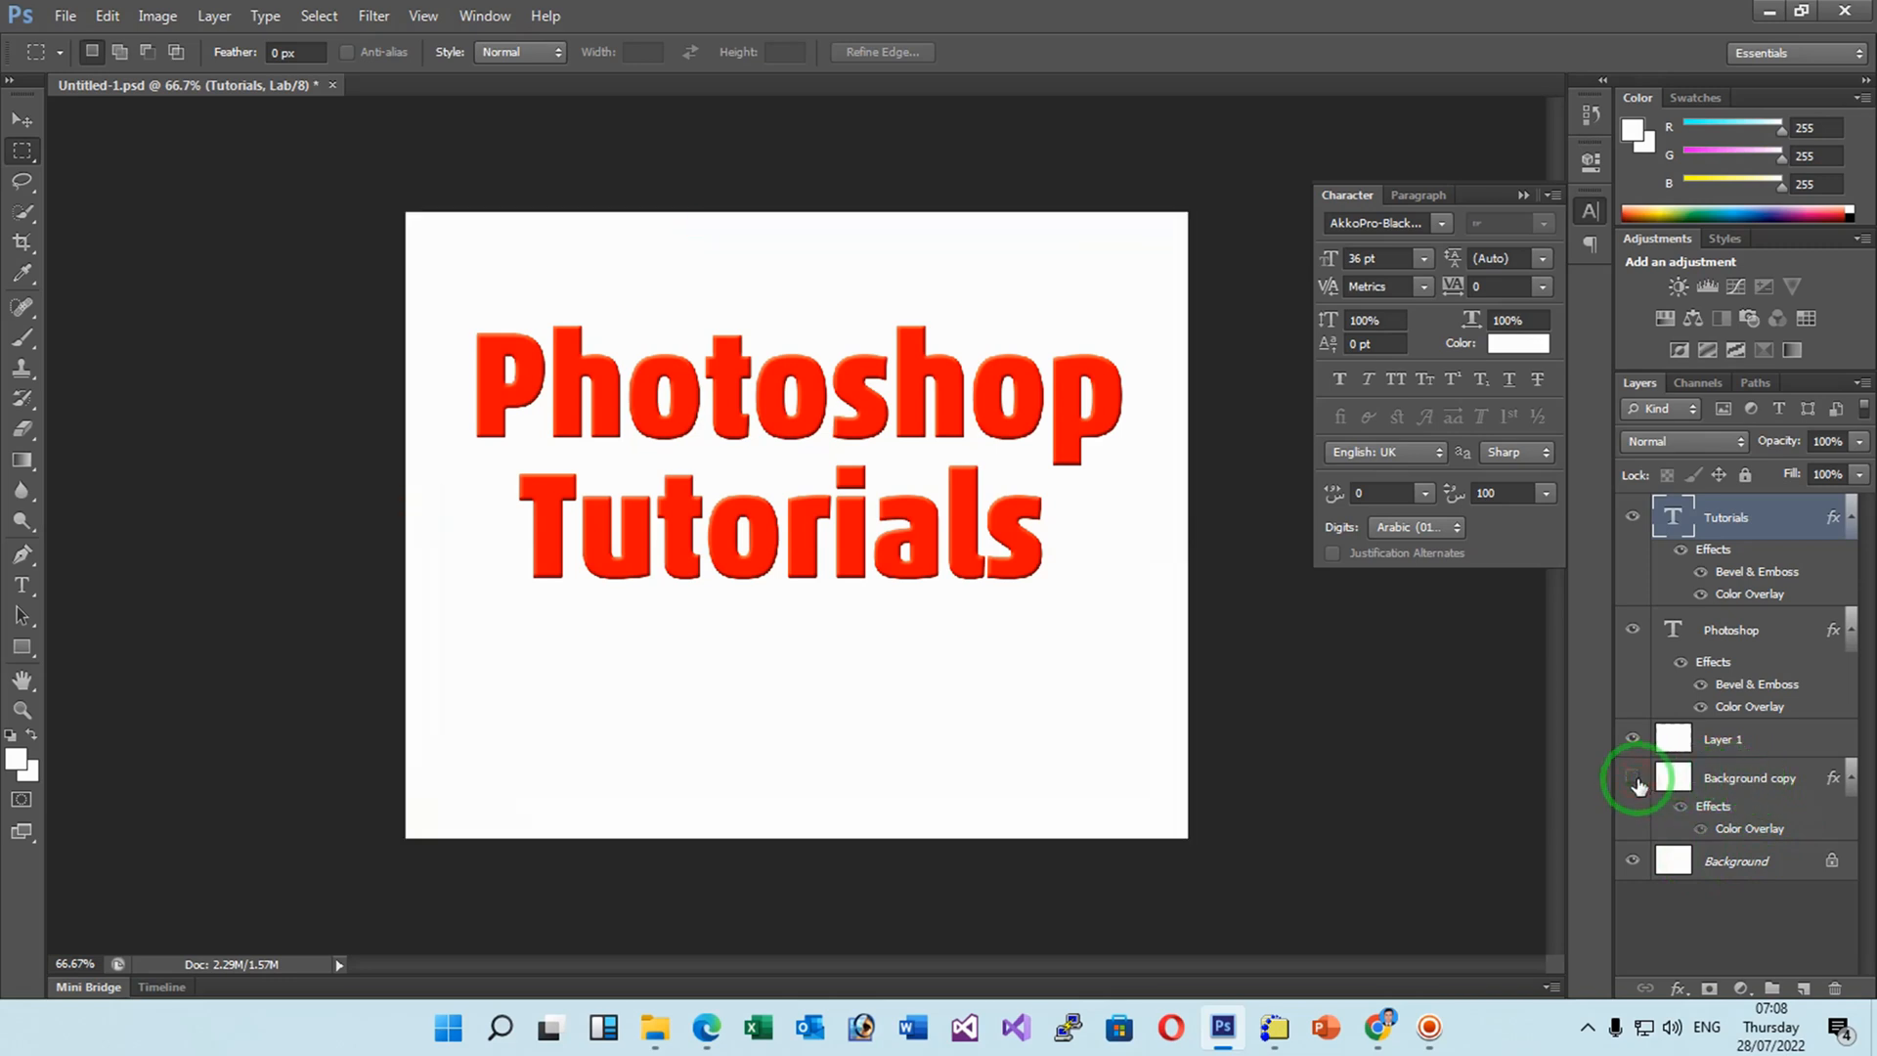
left_click(1634, 780)
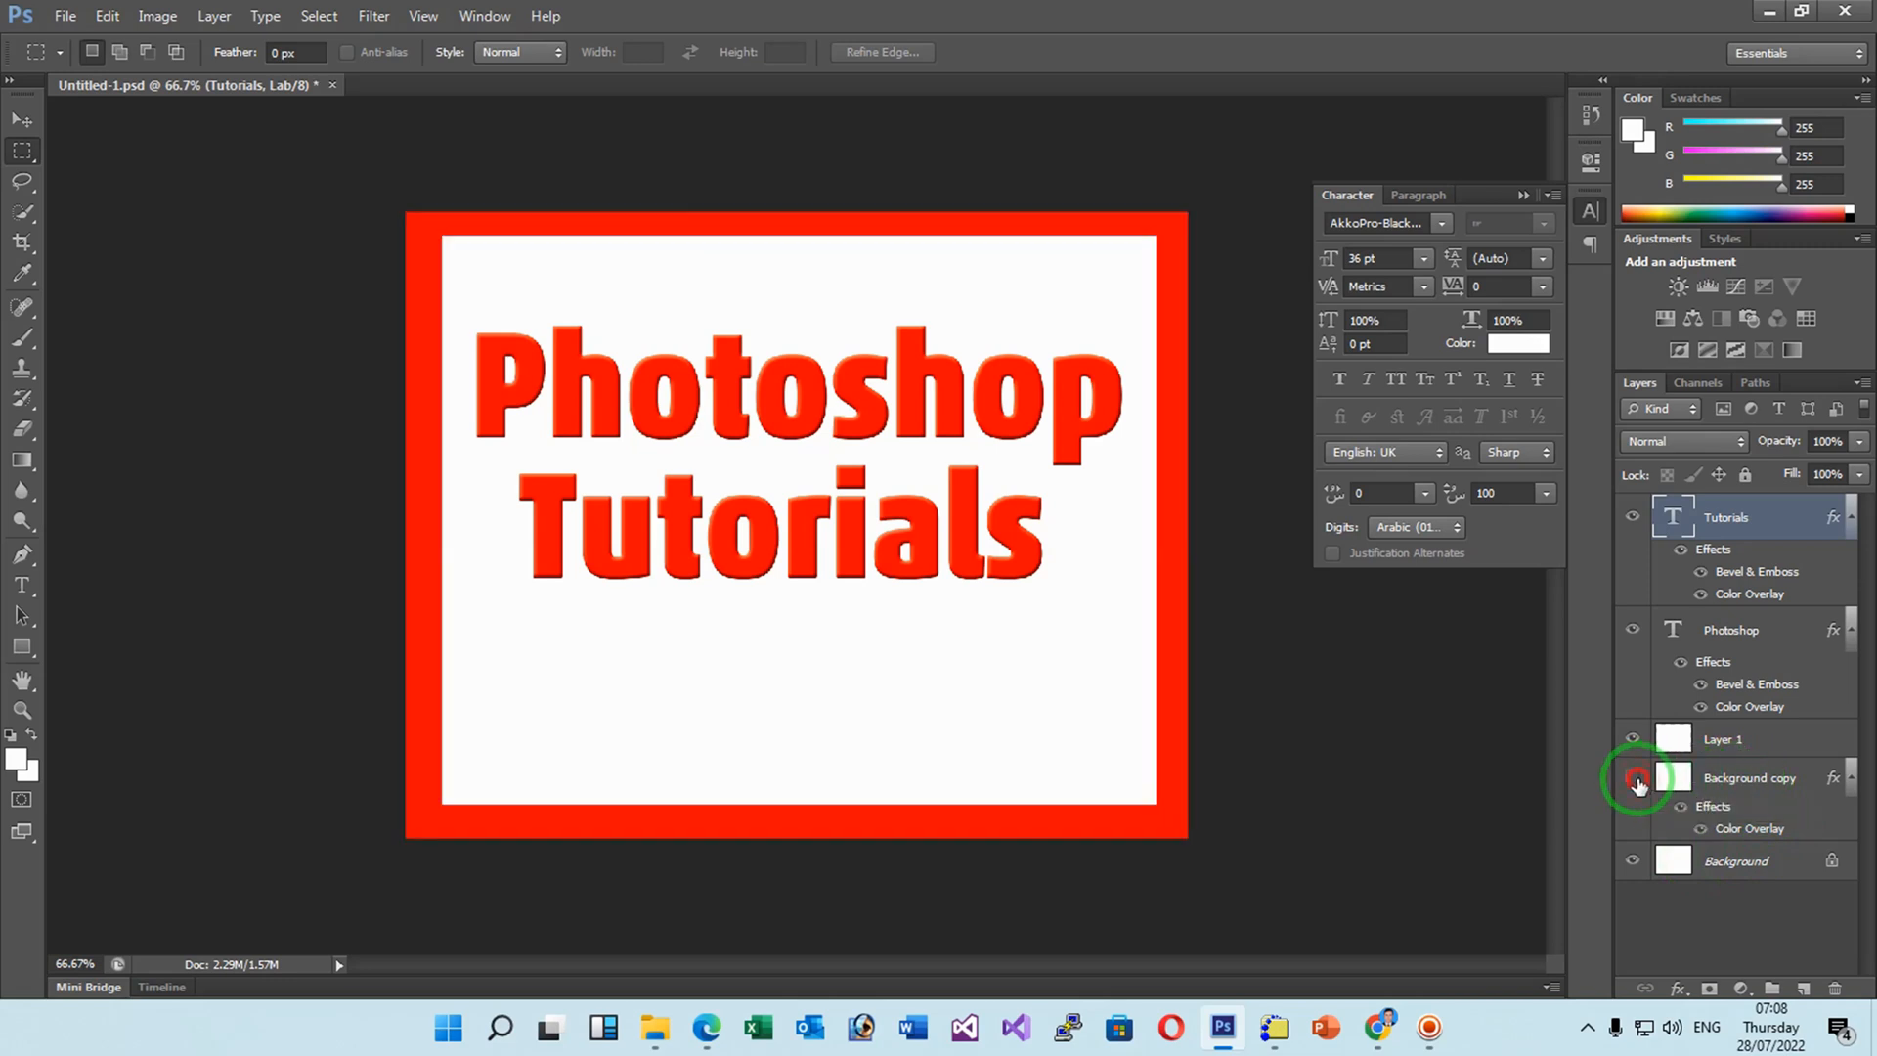
left_click(1634, 779)
left_click(1634, 779)
Change the Background copy layer's Color Overlay to blue (#0078ff).
left_click(1814, 780)
double_click(1814, 779)
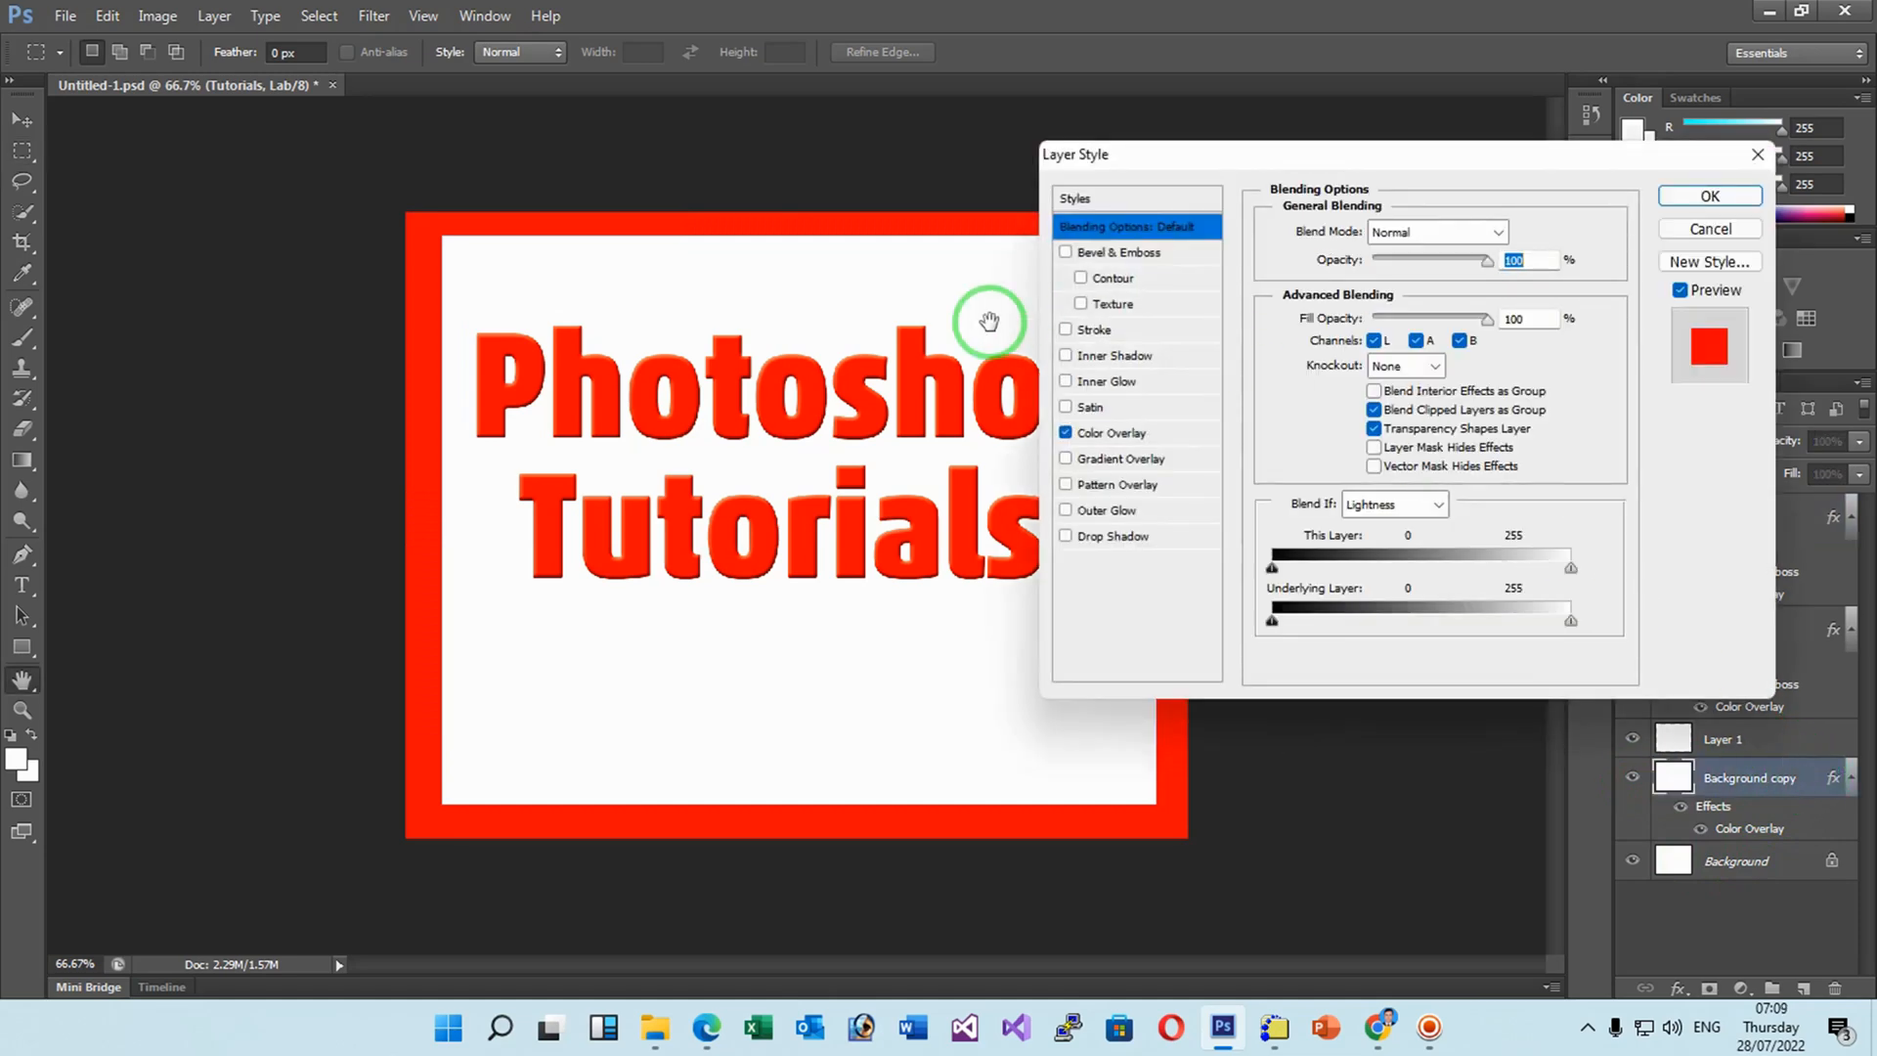
left_click(1137, 440)
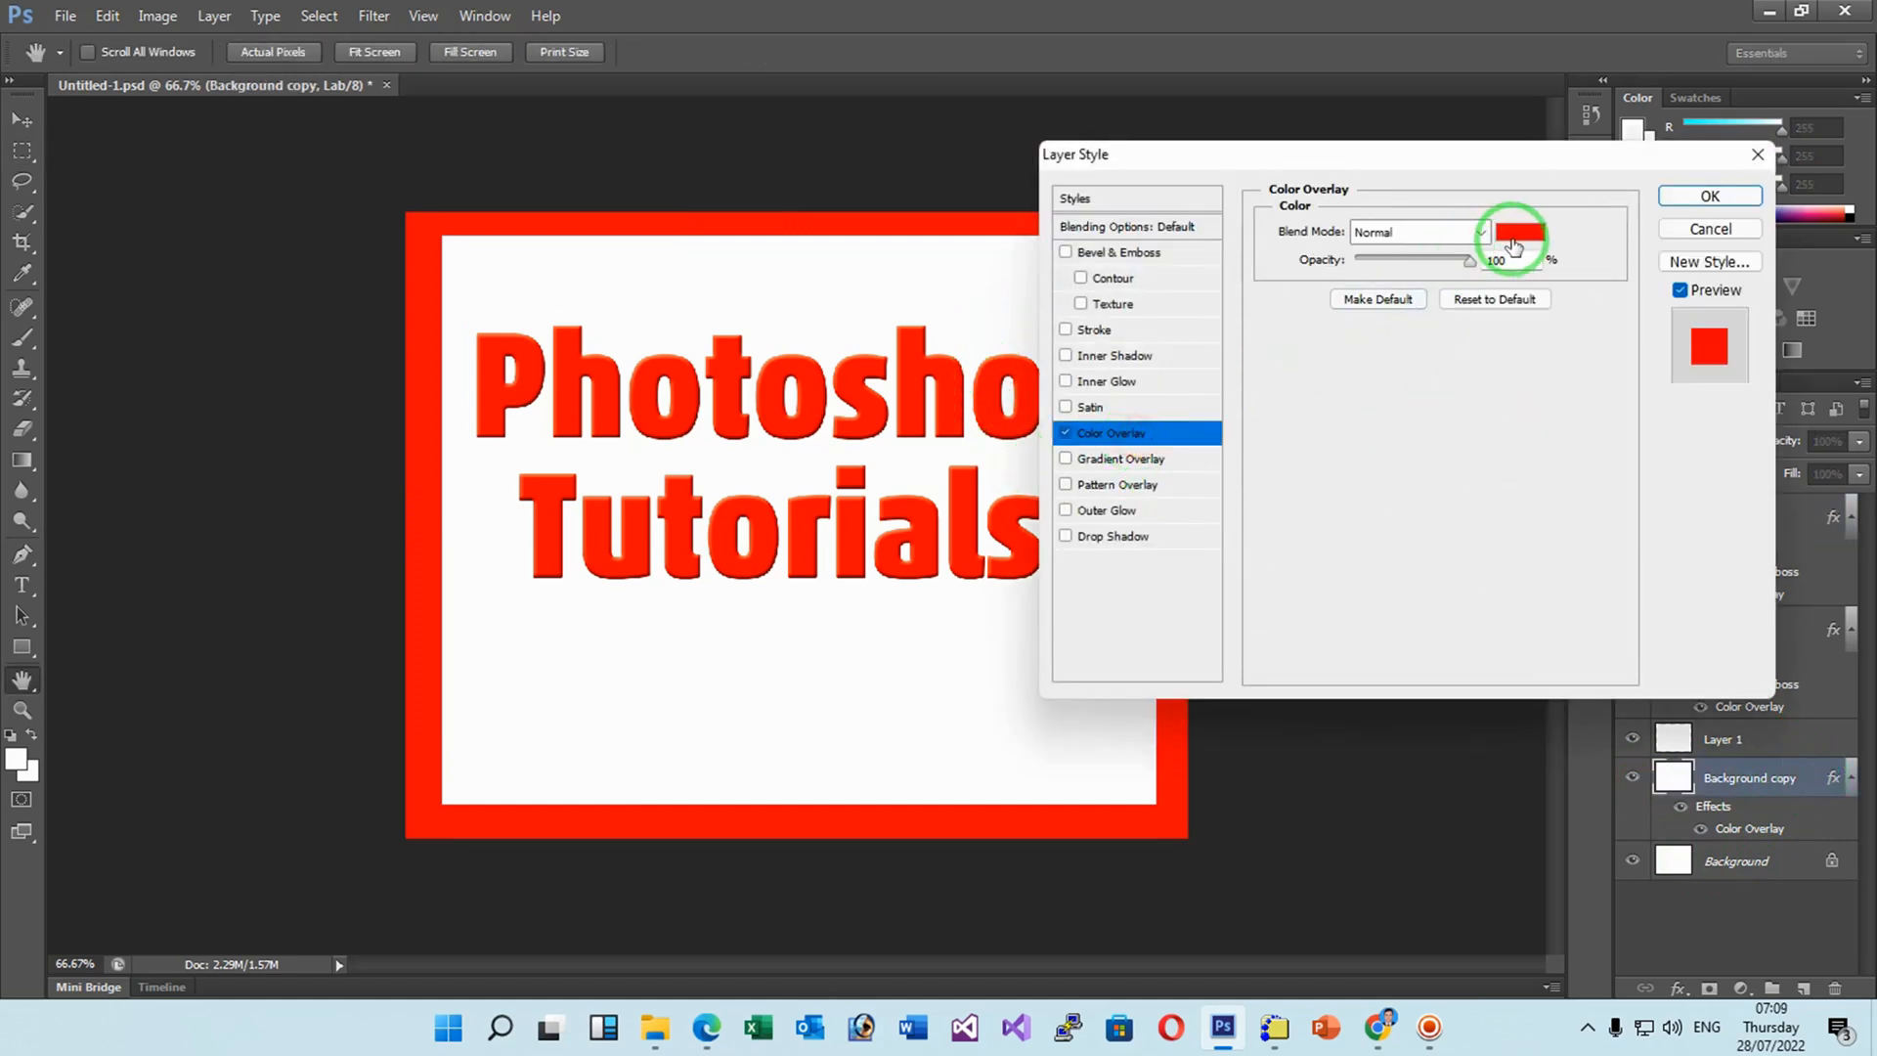
left_click(1520, 231)
left_click(1532, 519)
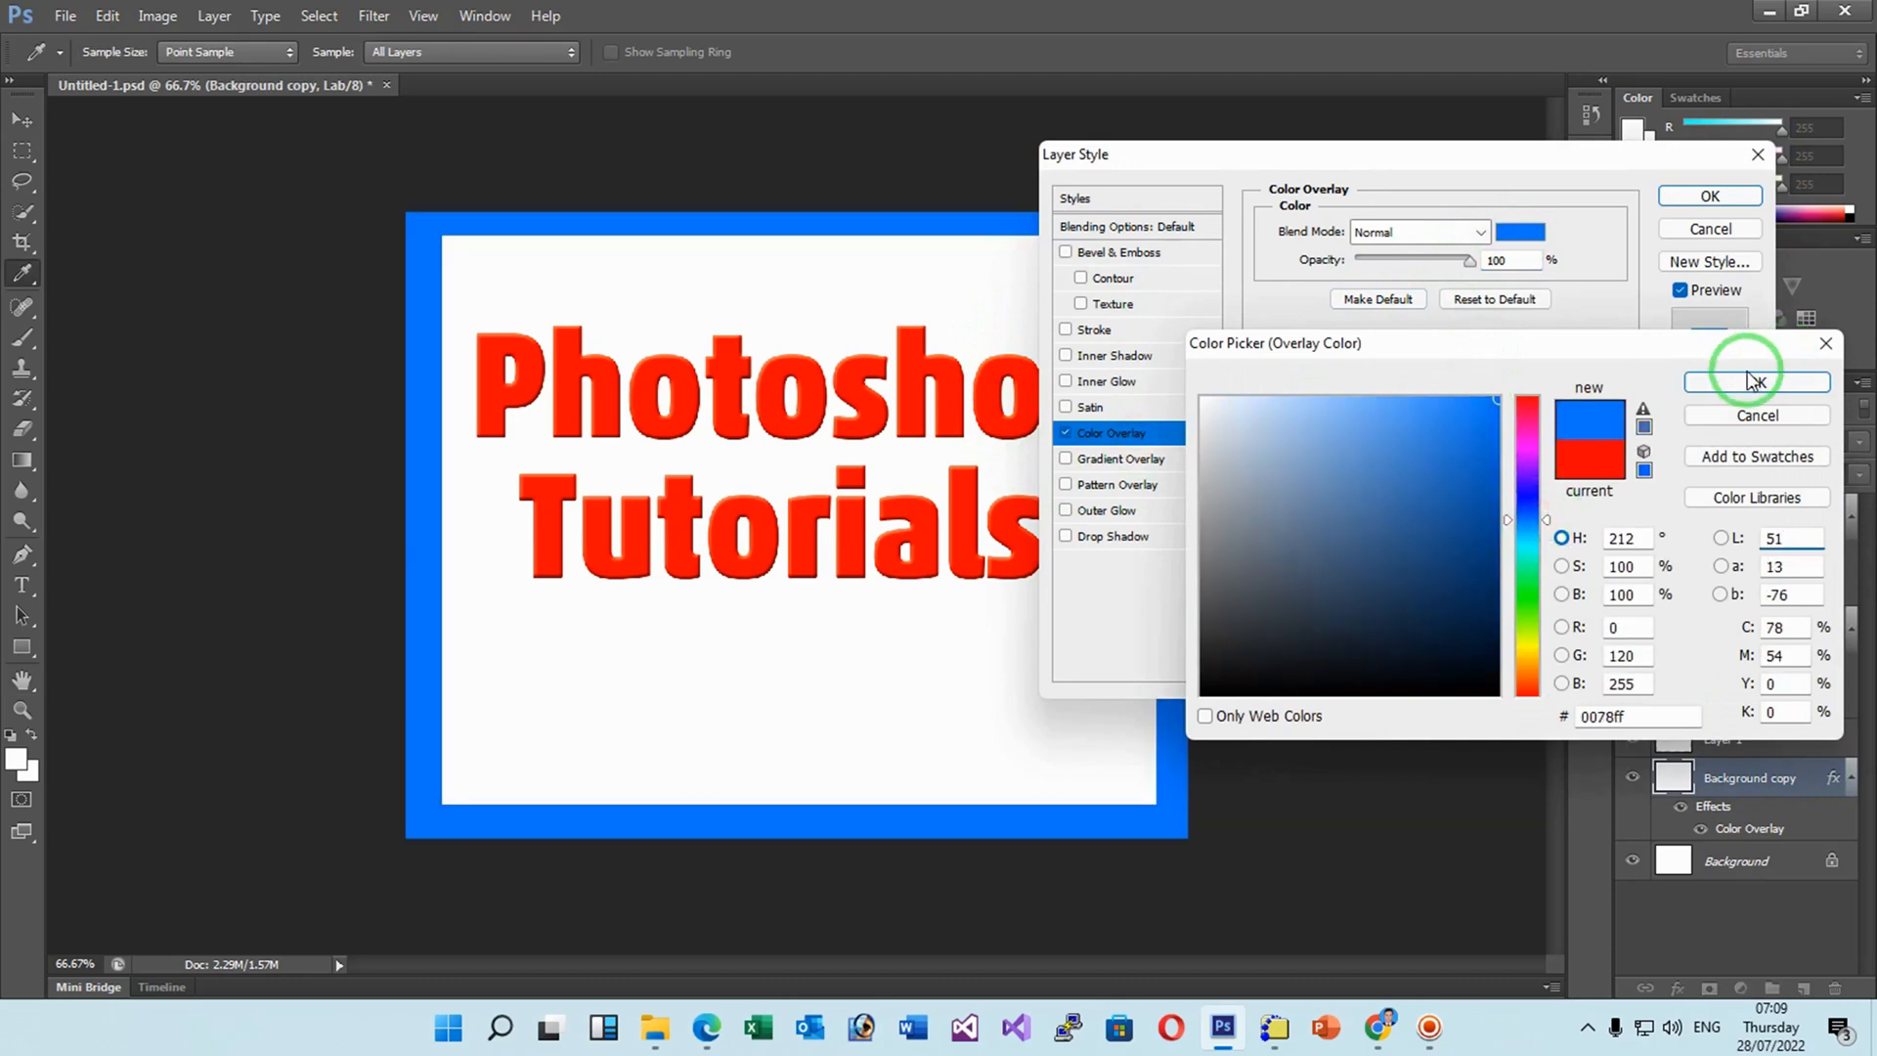
left_click(1688, 383)
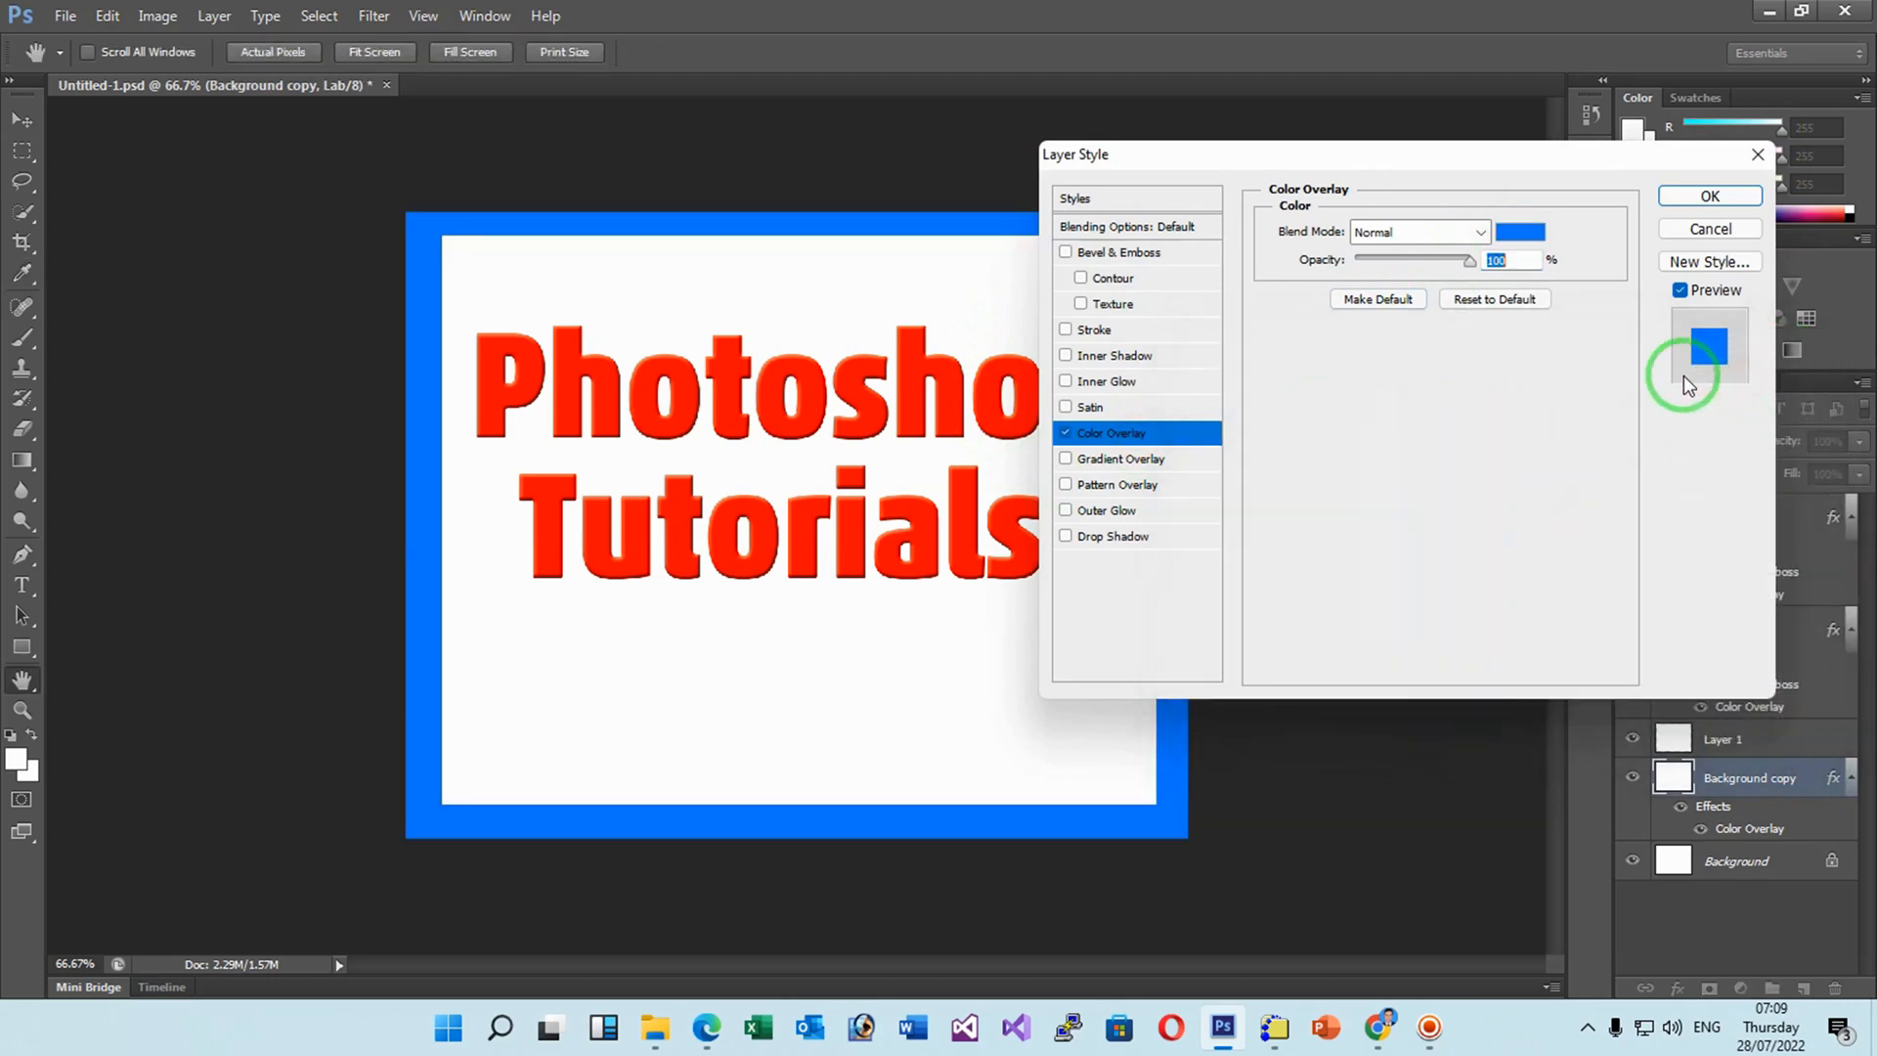
left_click(1709, 194)
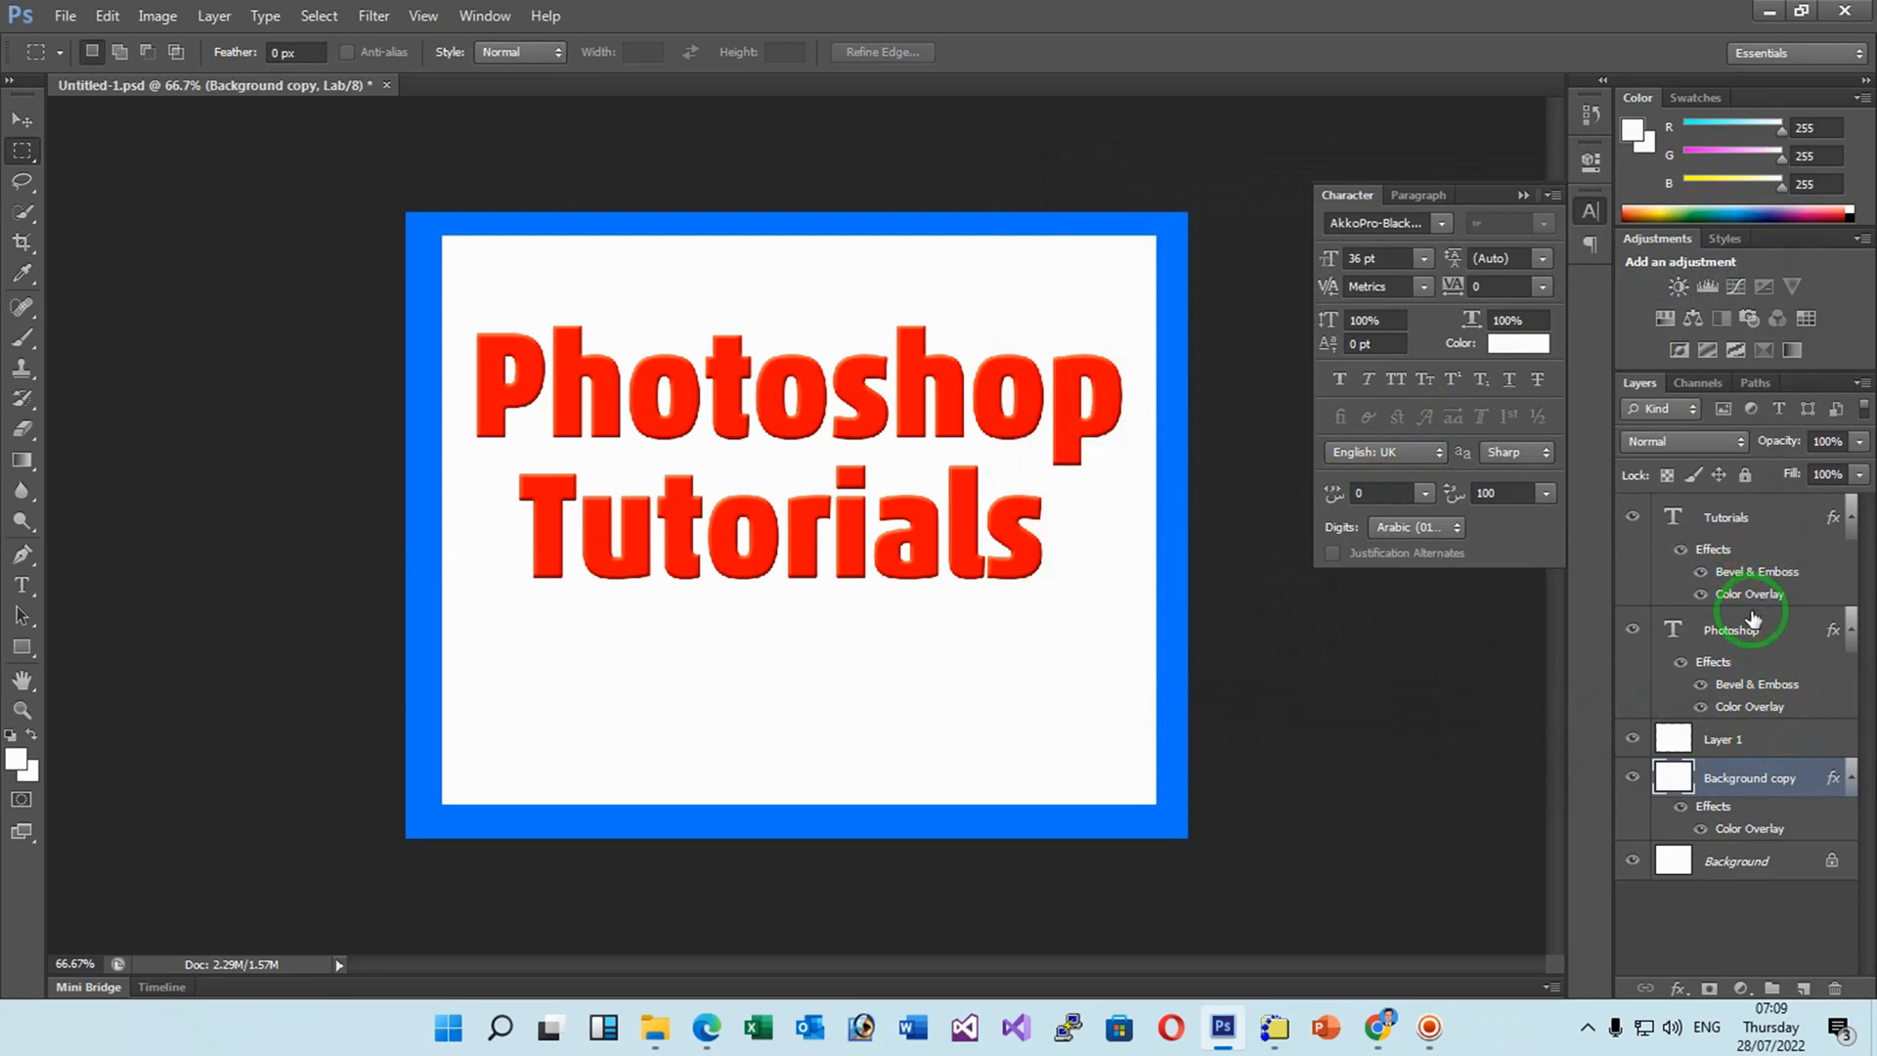
Move the Tutorials text down to just above the lower border, leaving a wide gap beneath the Photoshop text.
left_click(1744, 524)
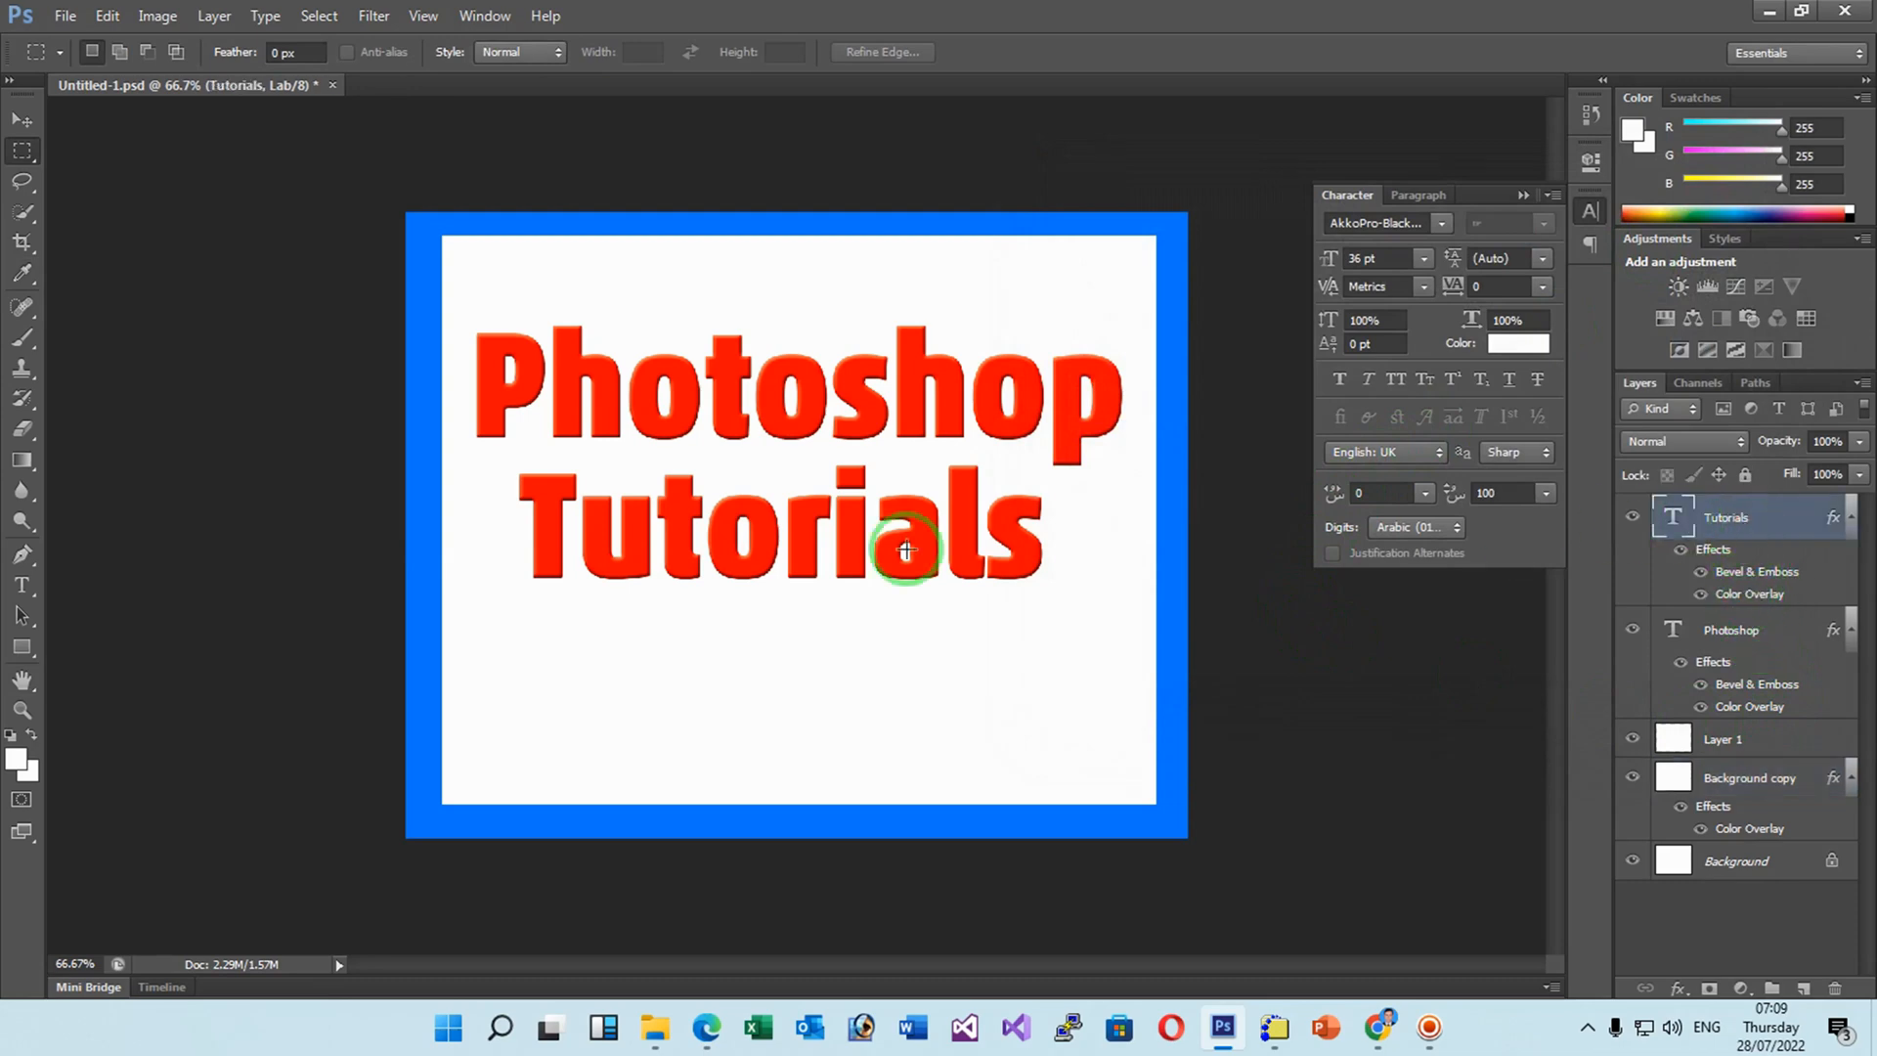
left_click(28, 125)
left_click_drag(653, 534, 649, 710)
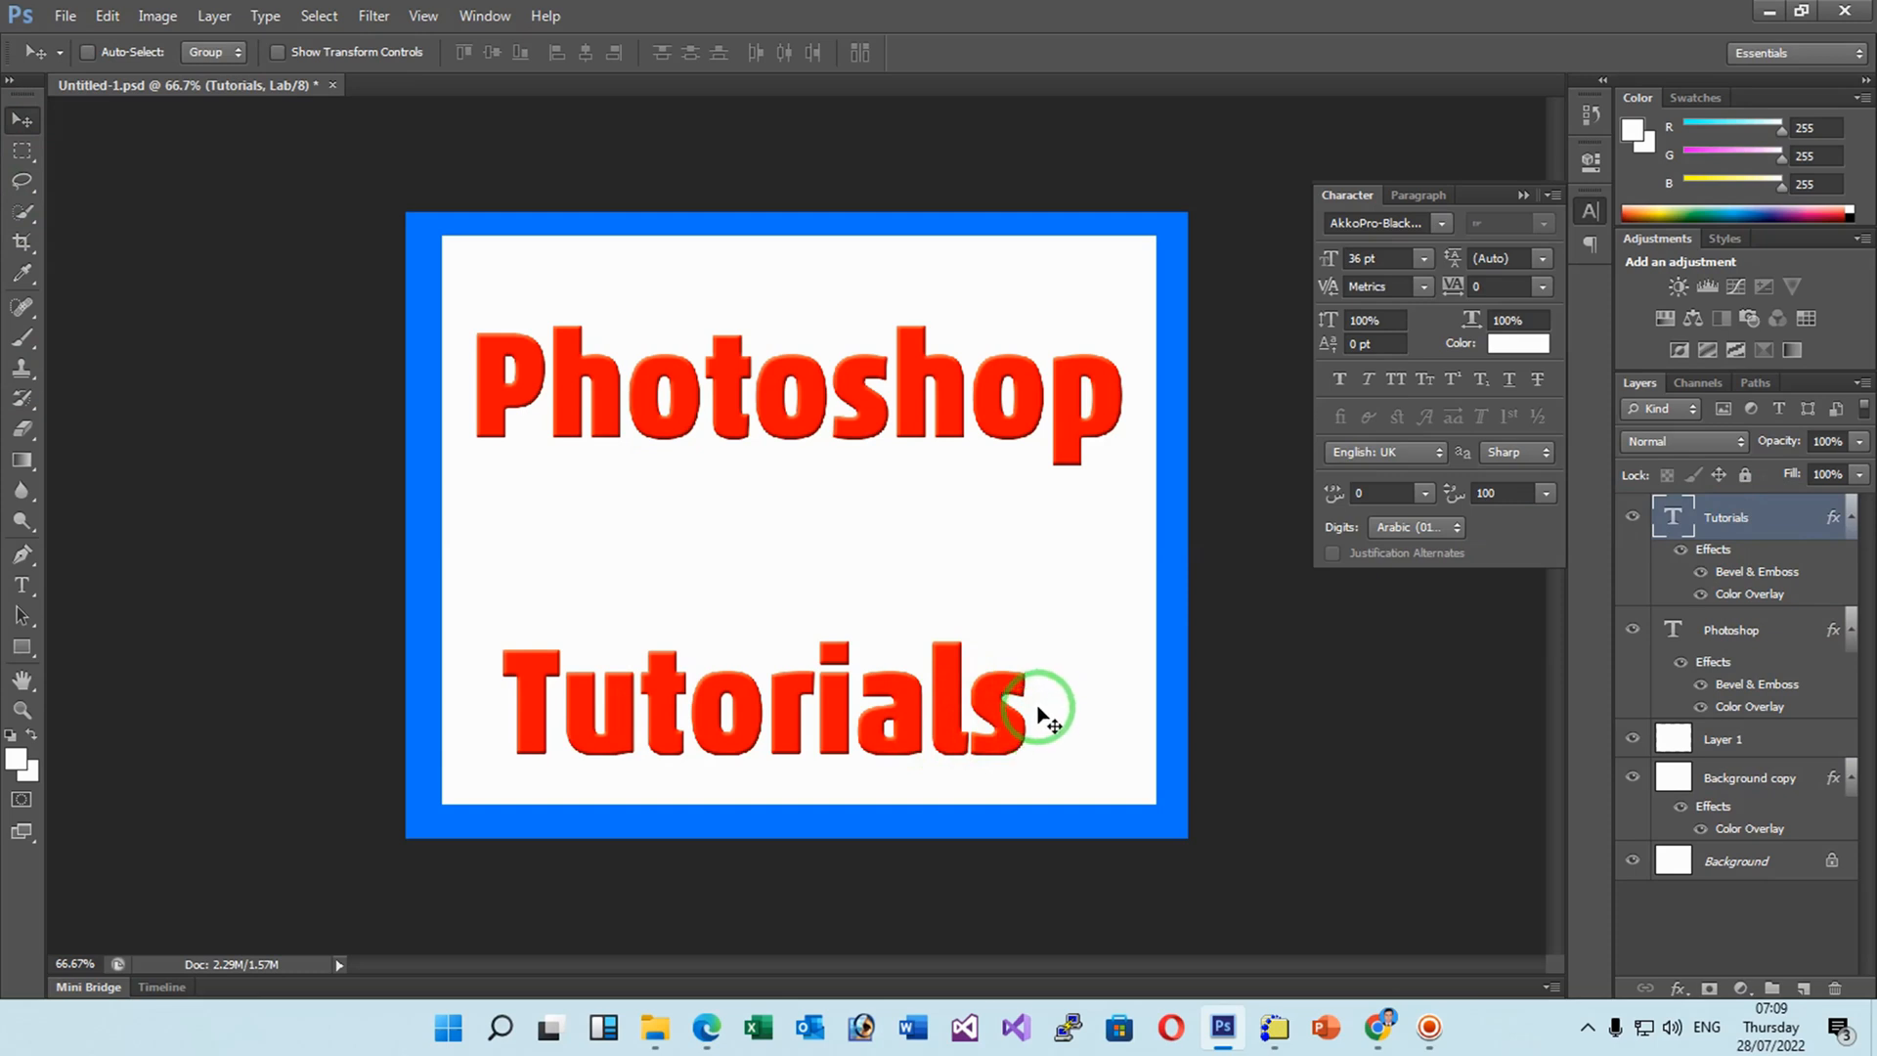
Try flipping the Tutorials text horizontally, and undo the flip.
left_click(113, 21)
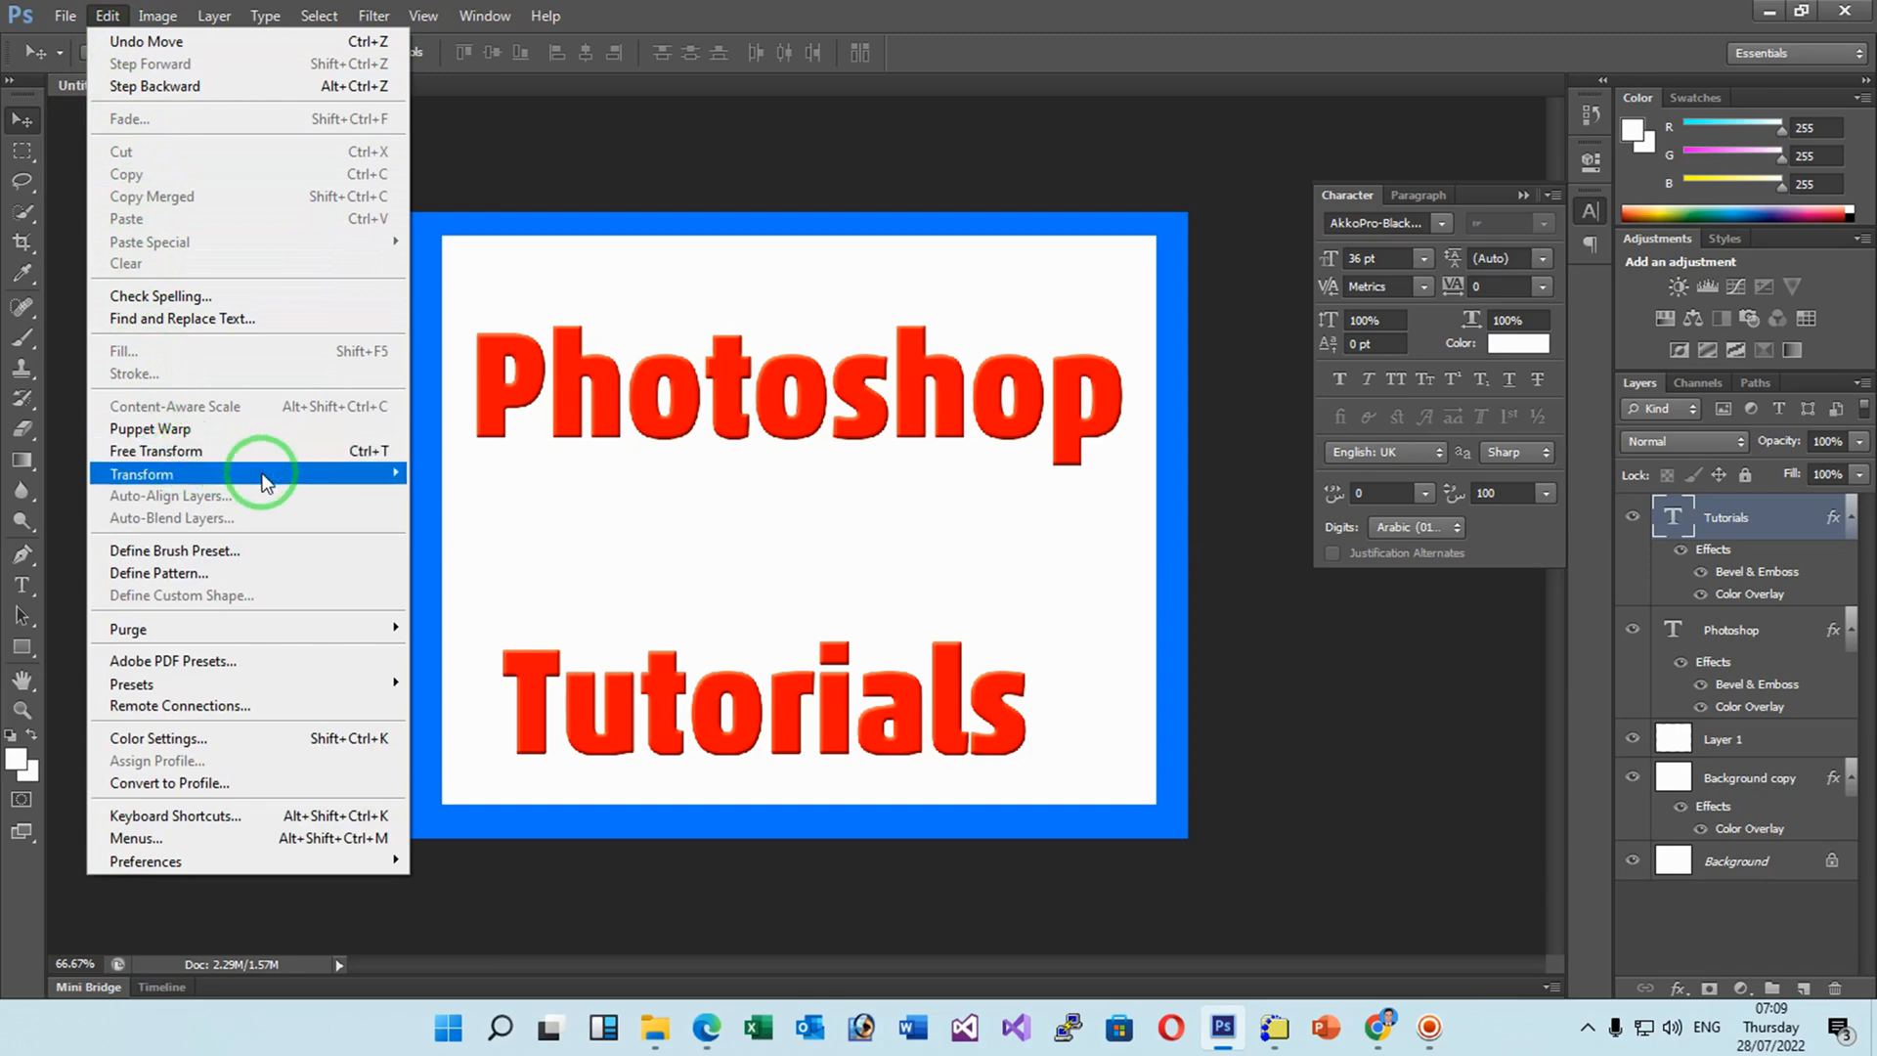
mouse_move(264, 479)
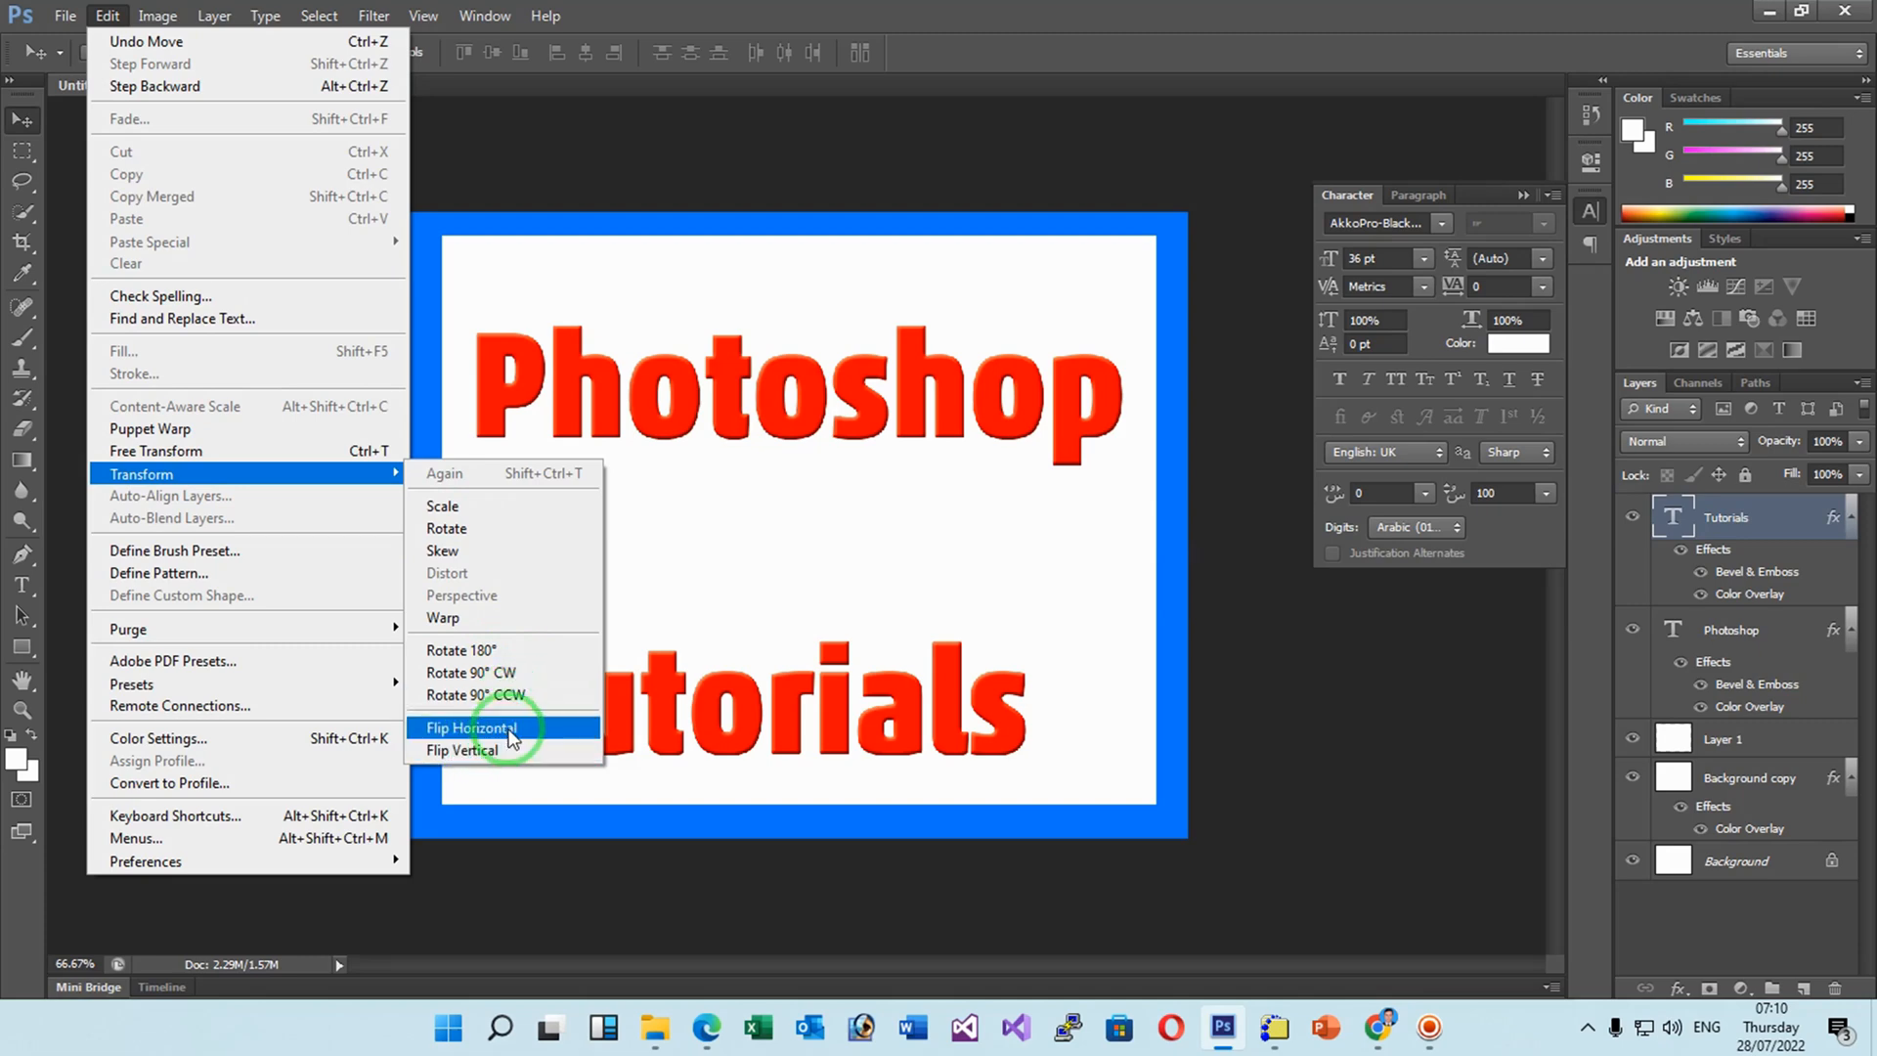
left_click(469, 728)
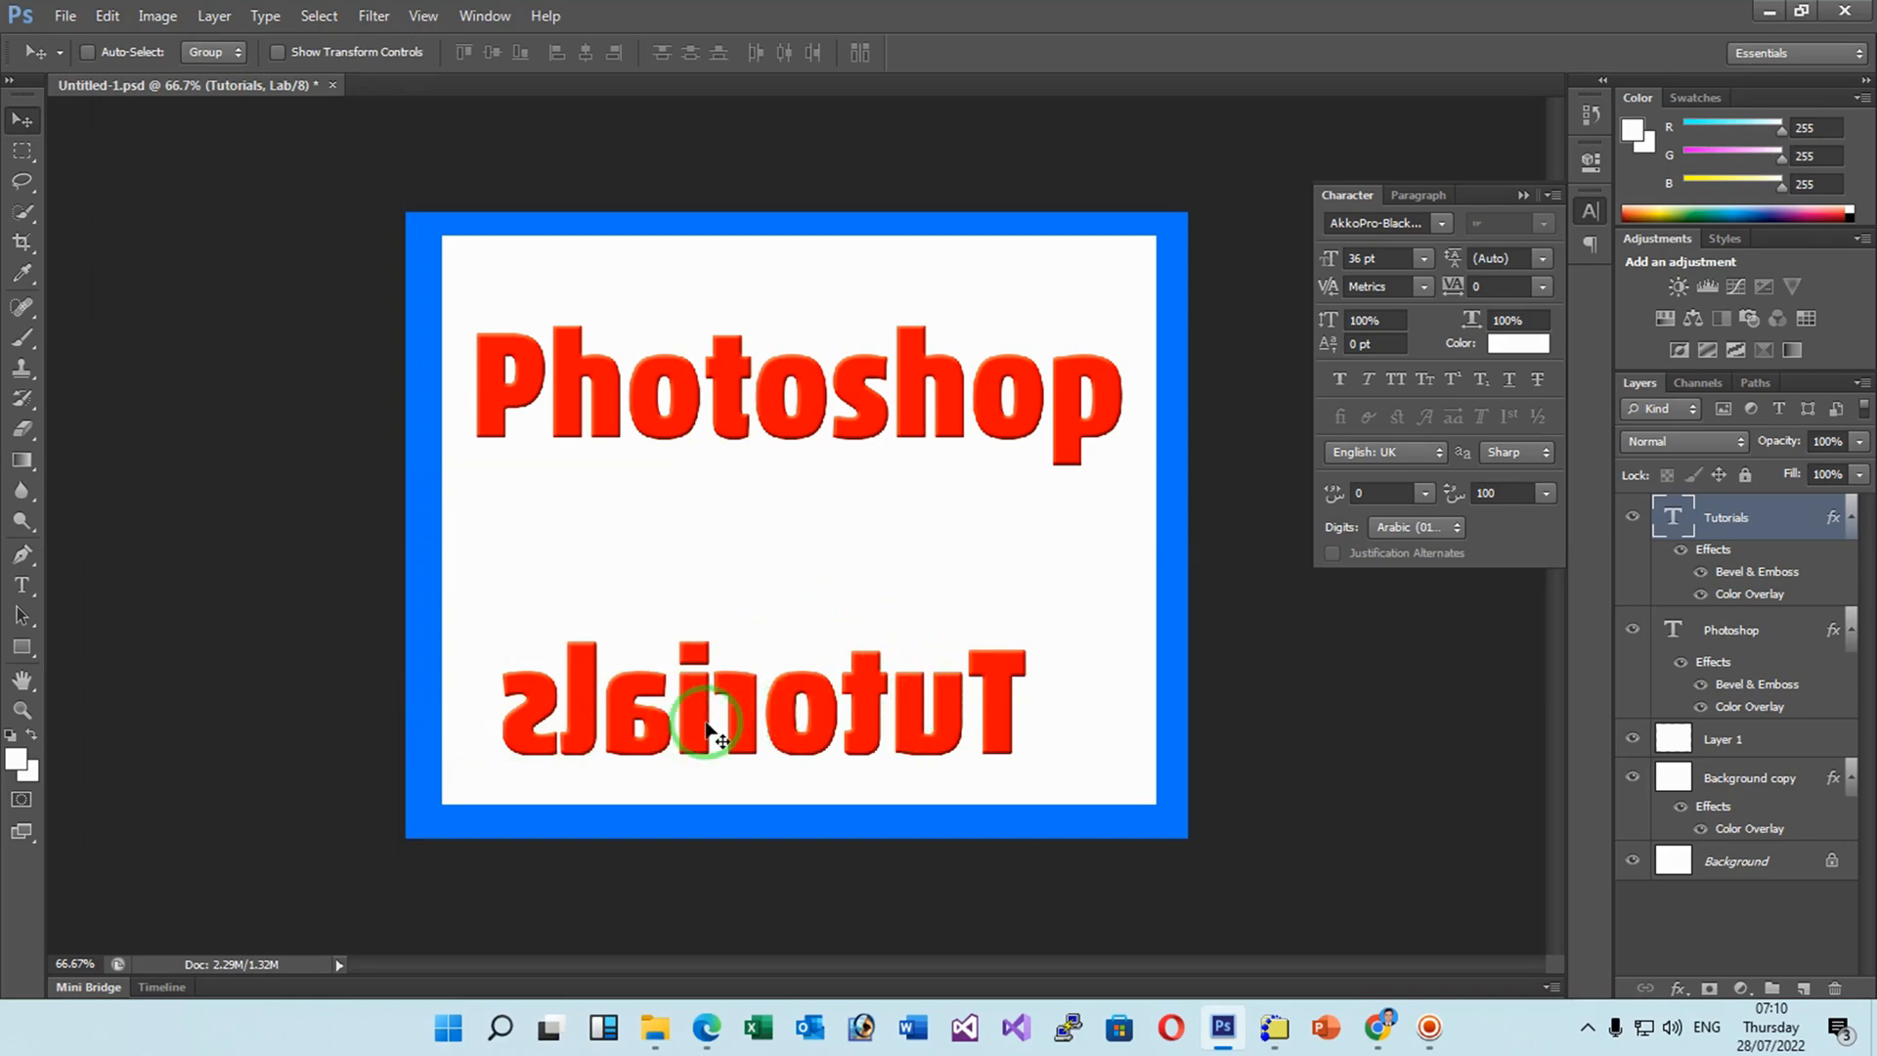
key("ctrl+z")
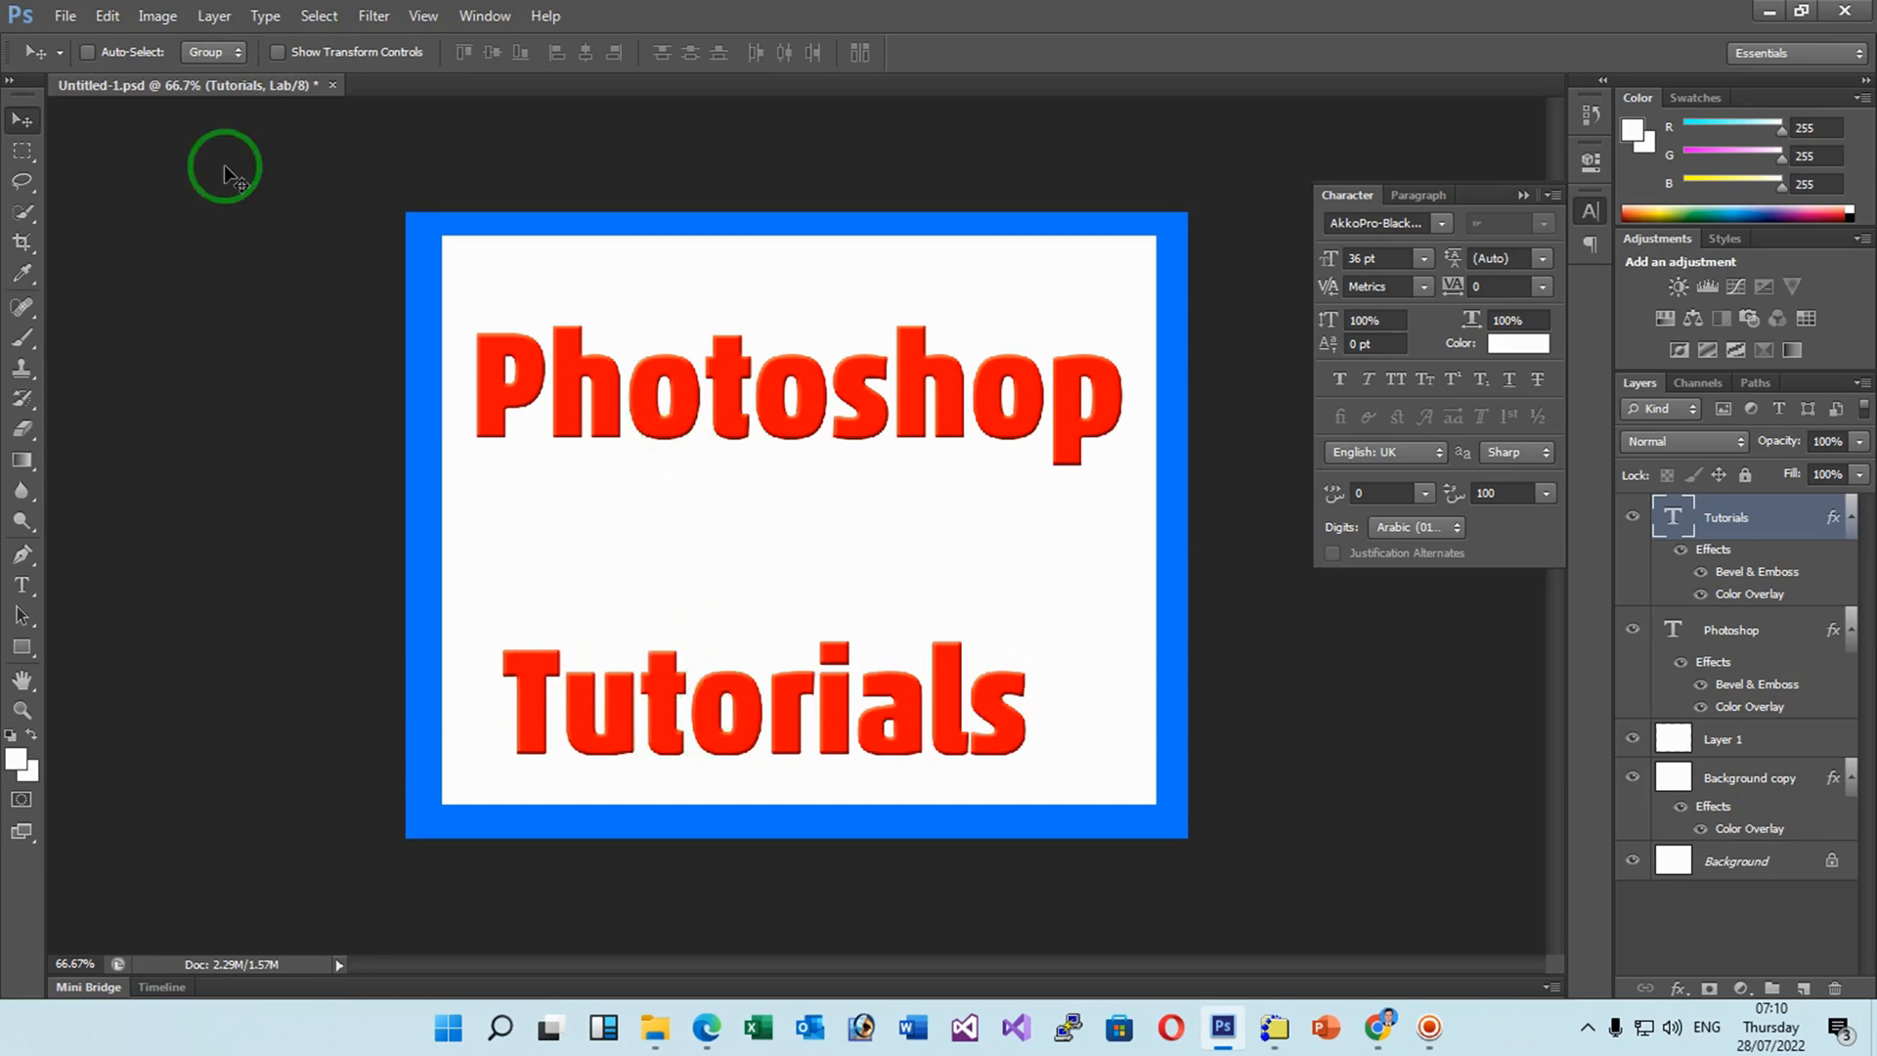
Free-transform the Tutorials text, rotating it about 18.7° counterclockwise and placing it below the Photoshop text, and apply the transformation.
left_click(108, 16)
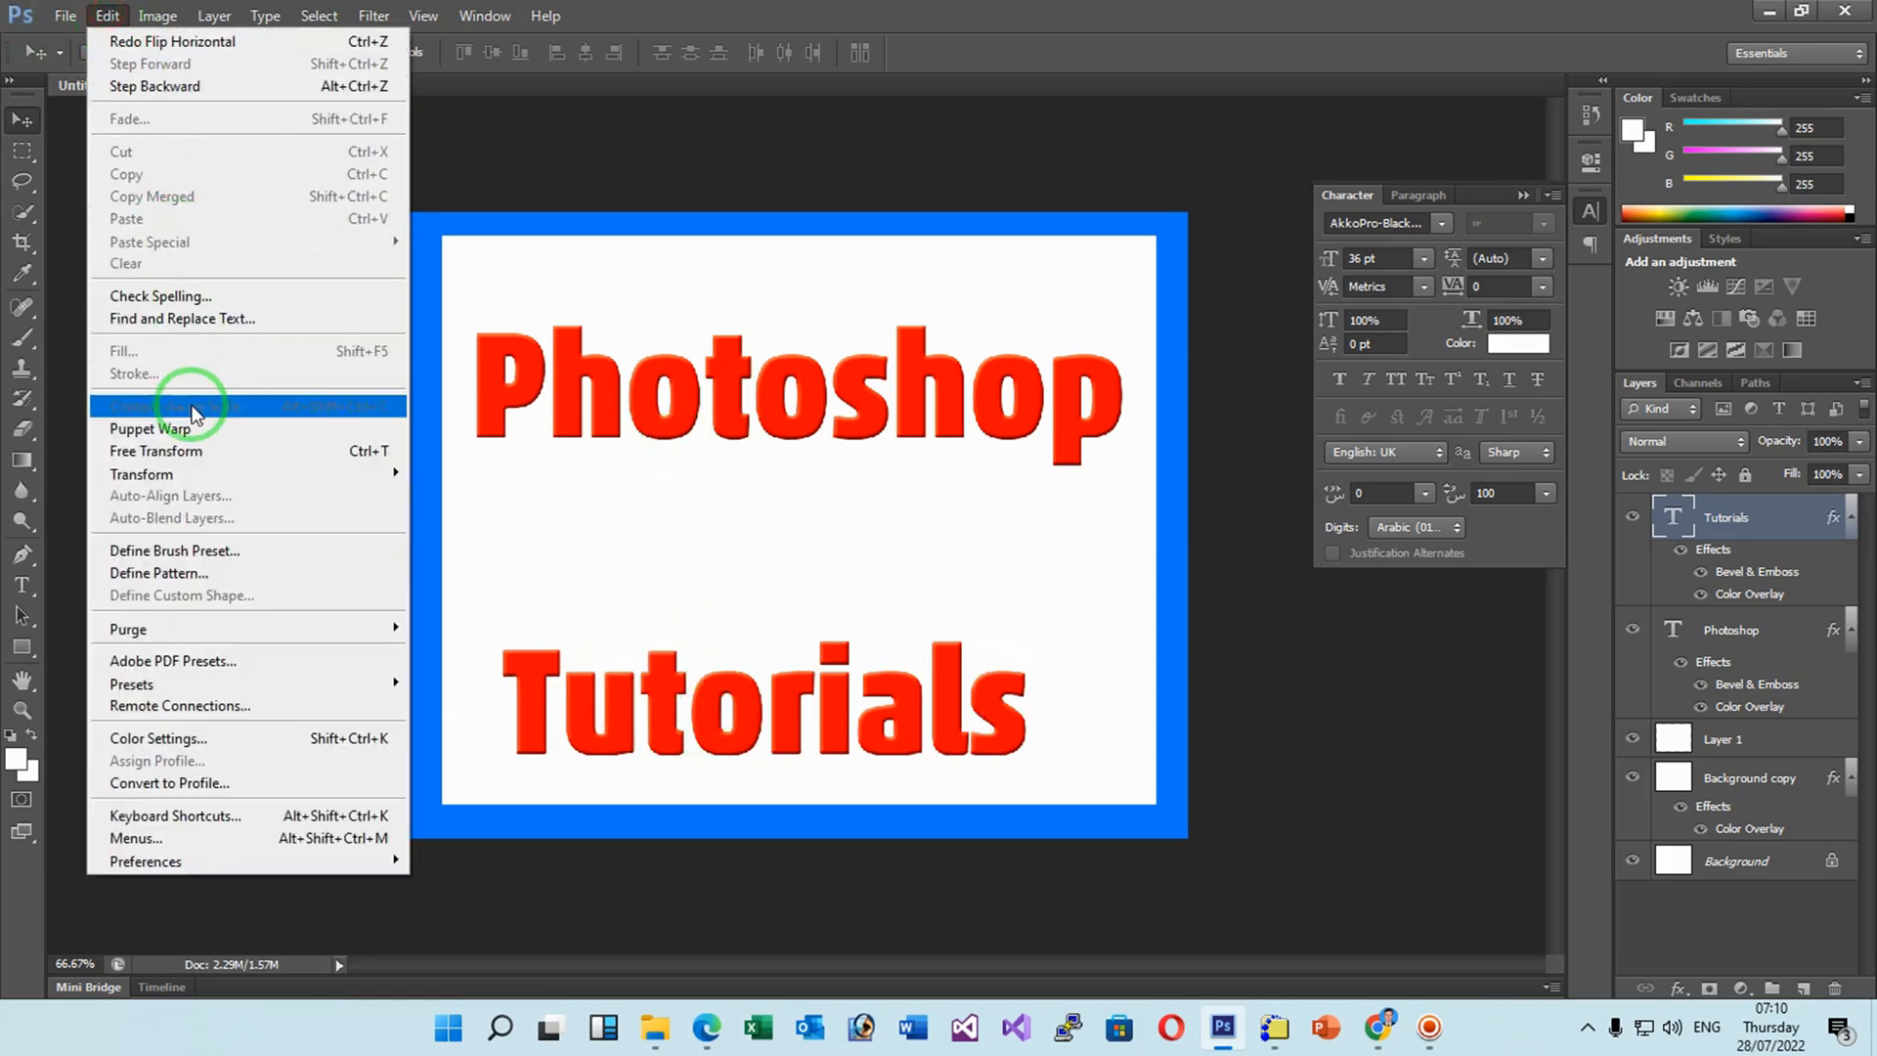
left_click(193, 451)
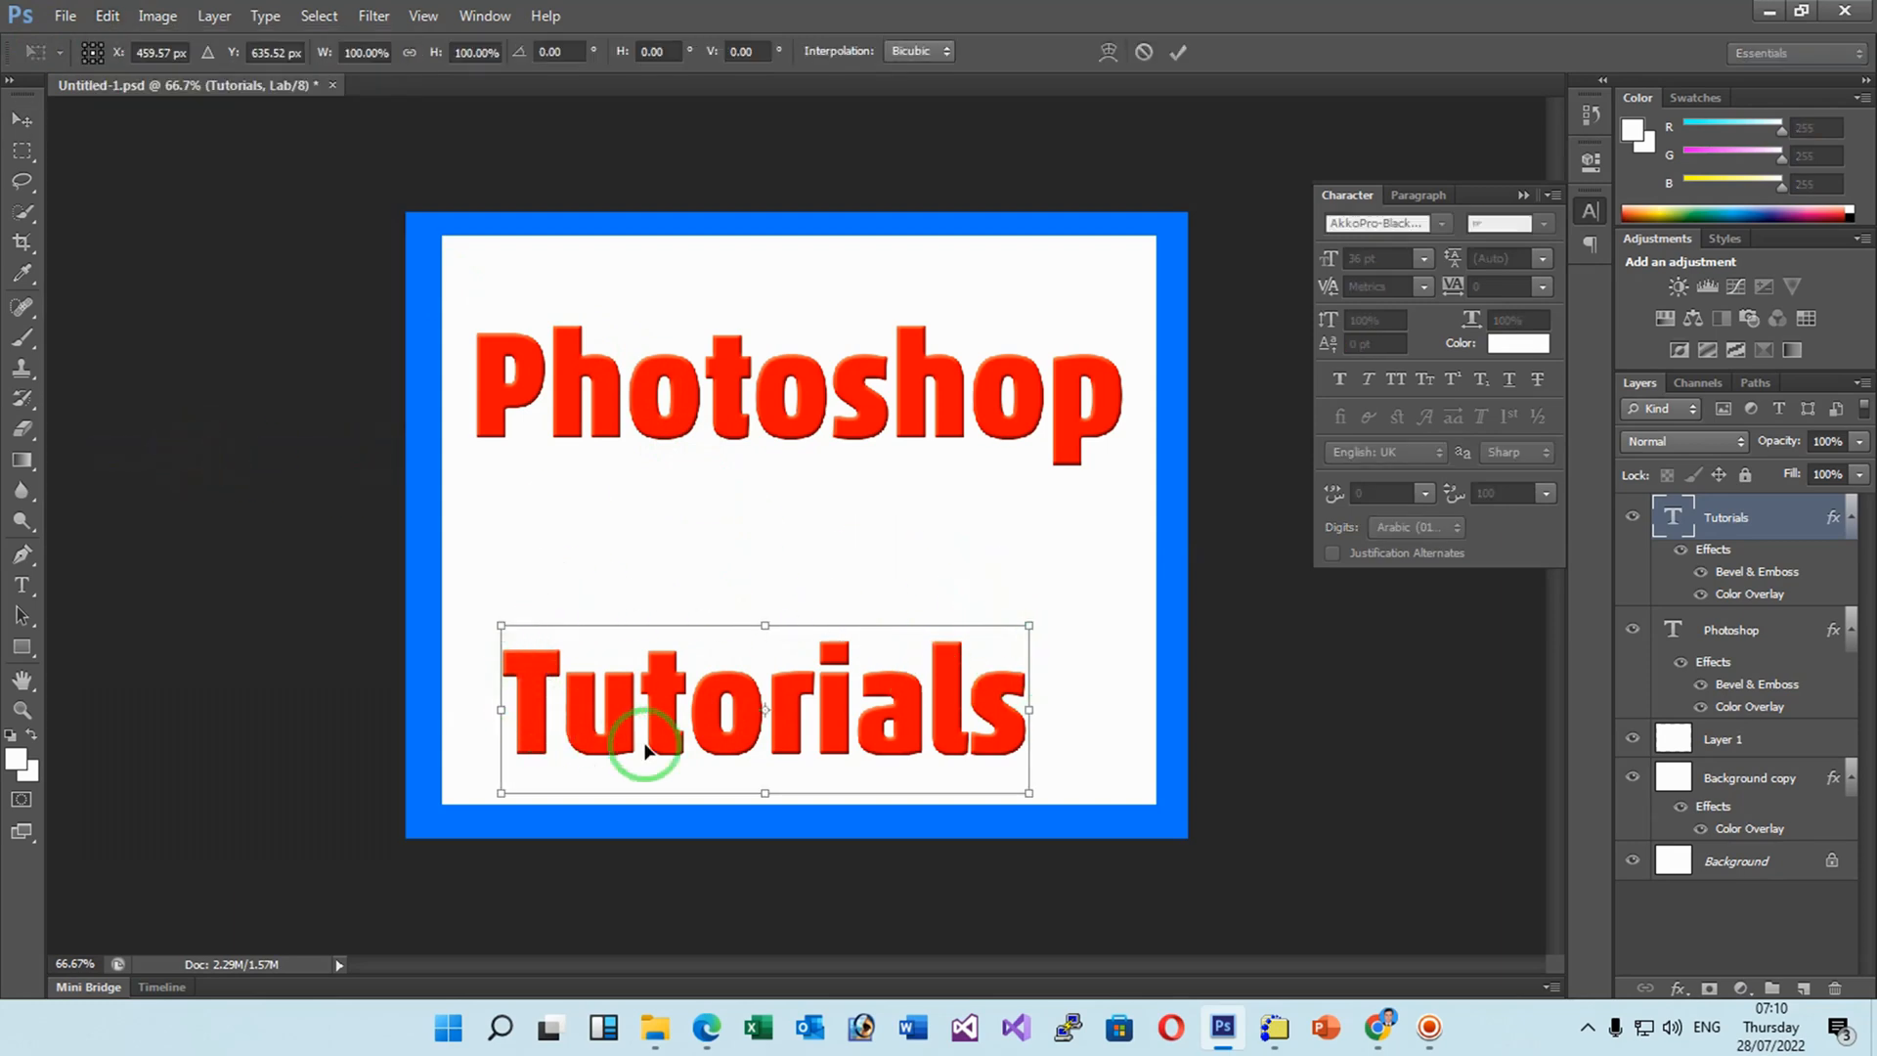
left_click_drag(1085, 679, 1097, 575)
left_click_drag(946, 656, 1017, 587)
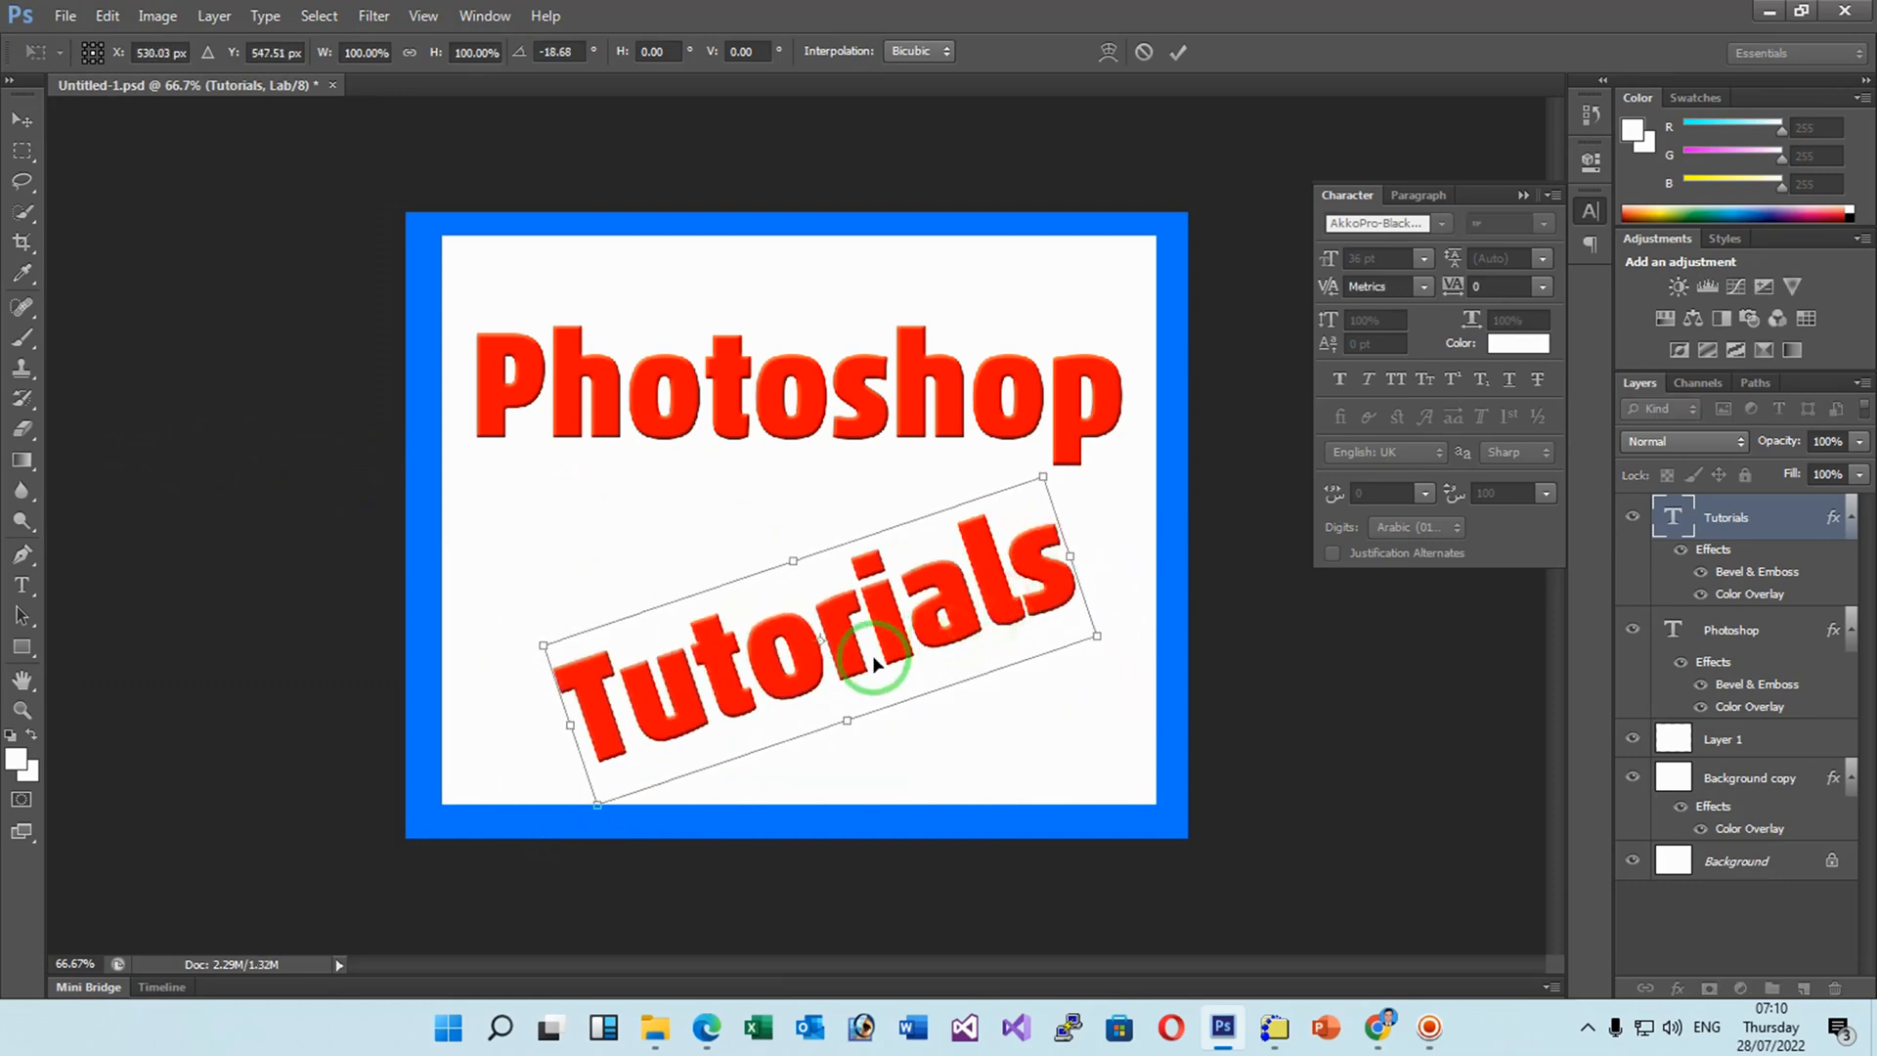
left_click_drag(875, 662, 818, 651)
left_click(22, 119)
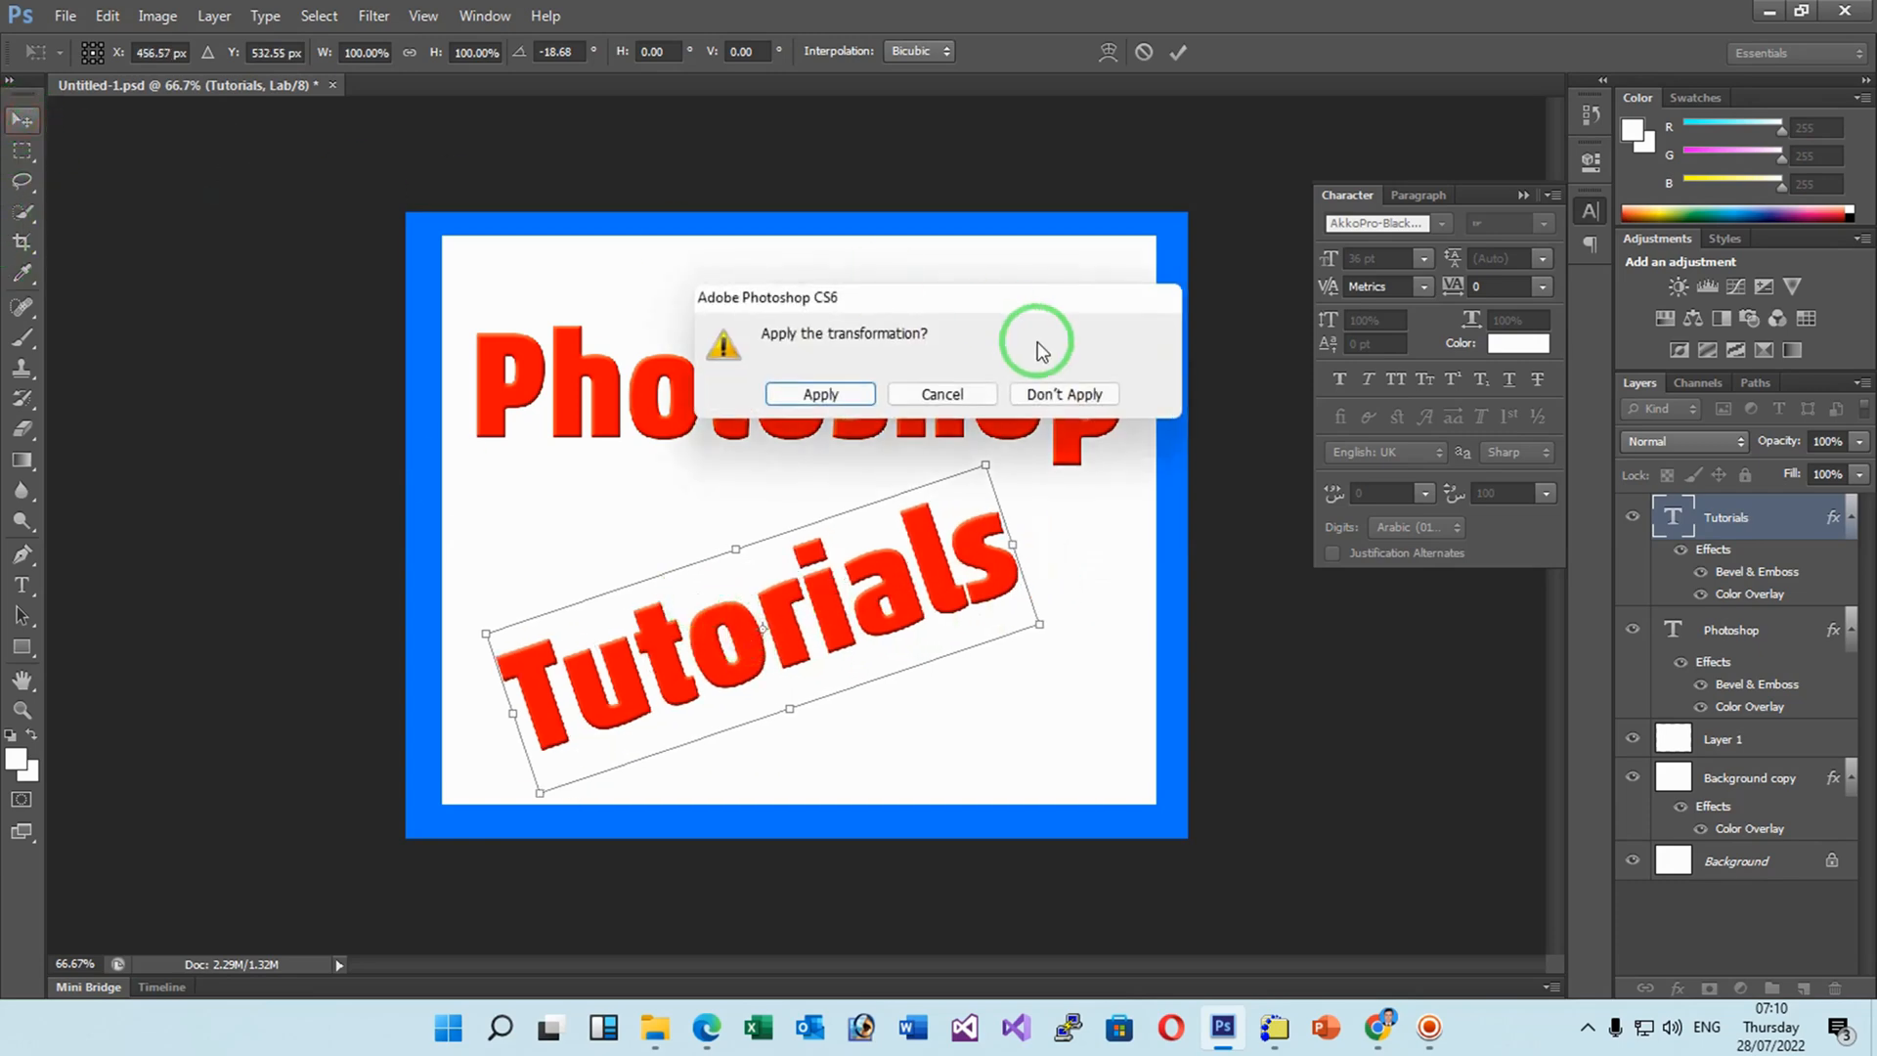
left_click(819, 393)
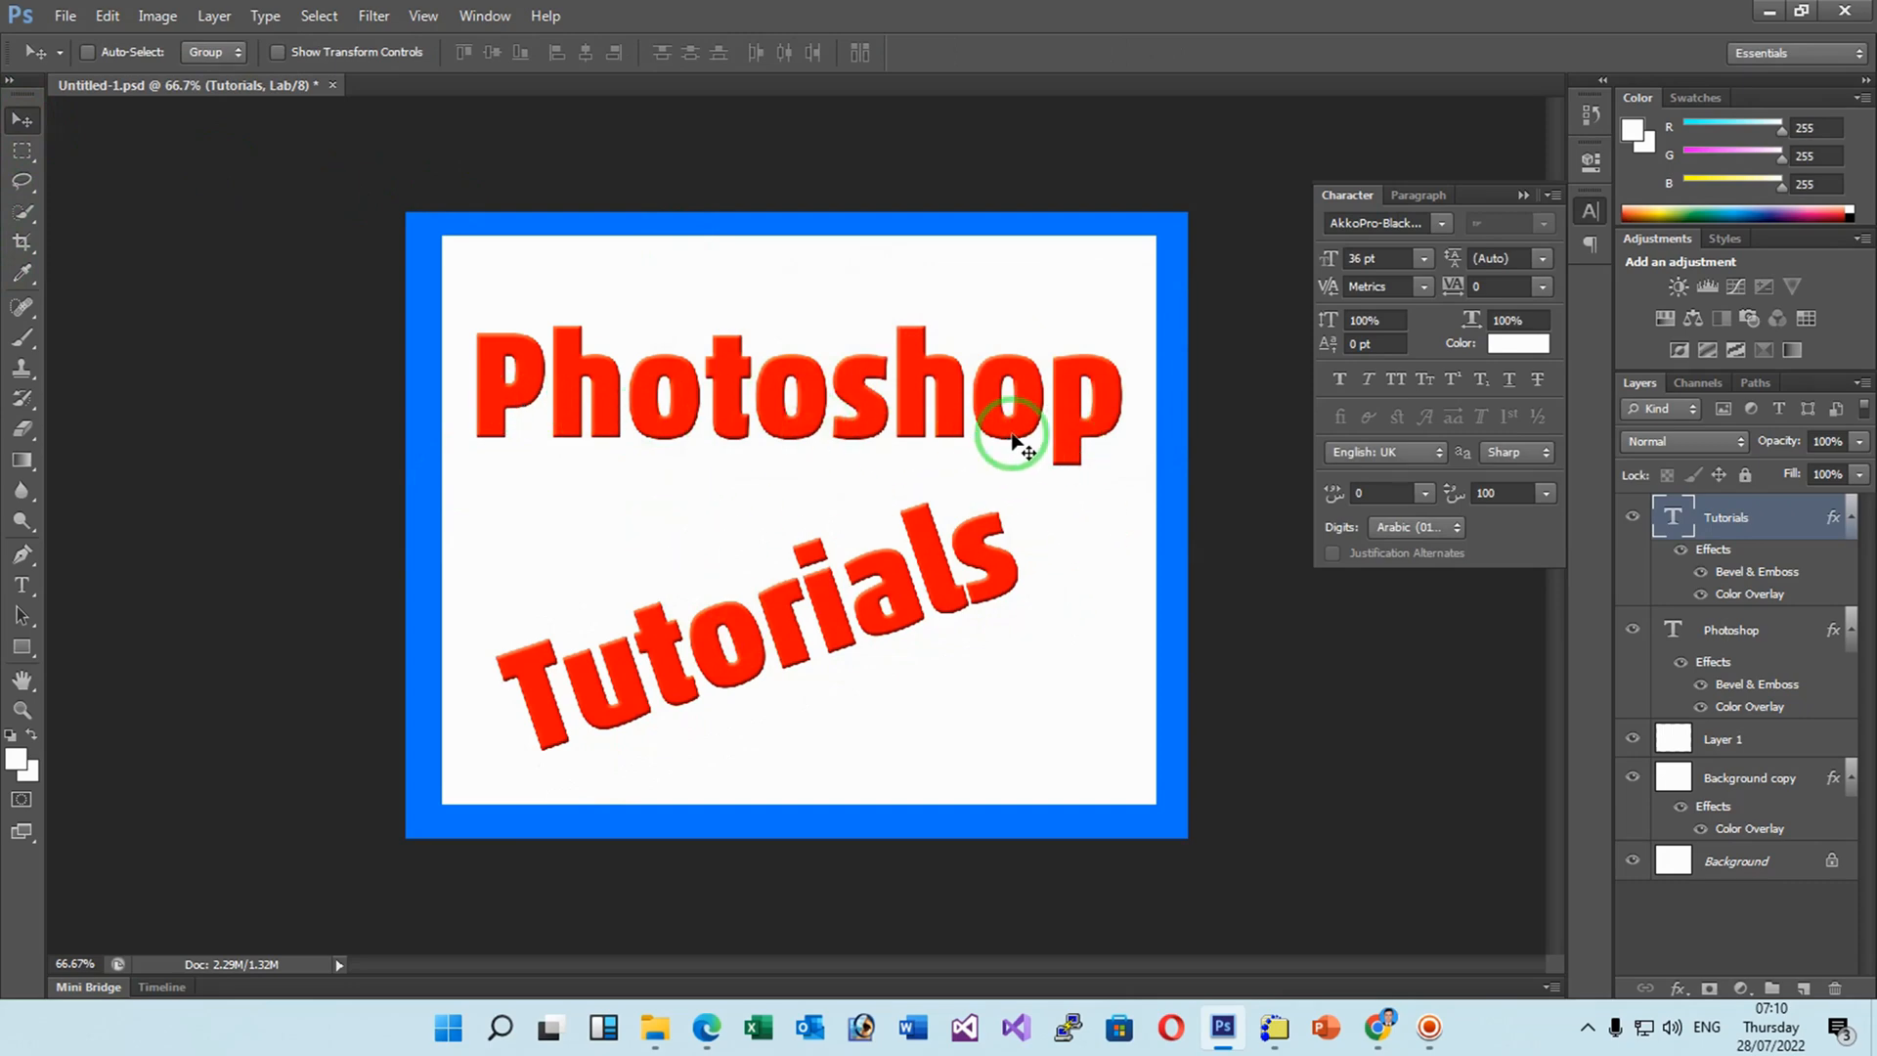
Free-transform the Photoshop text, rotating it about 21.5° counterclockwise and moving it down close above the Tutorials text, and apply the transformation.
left_click(1749, 635)
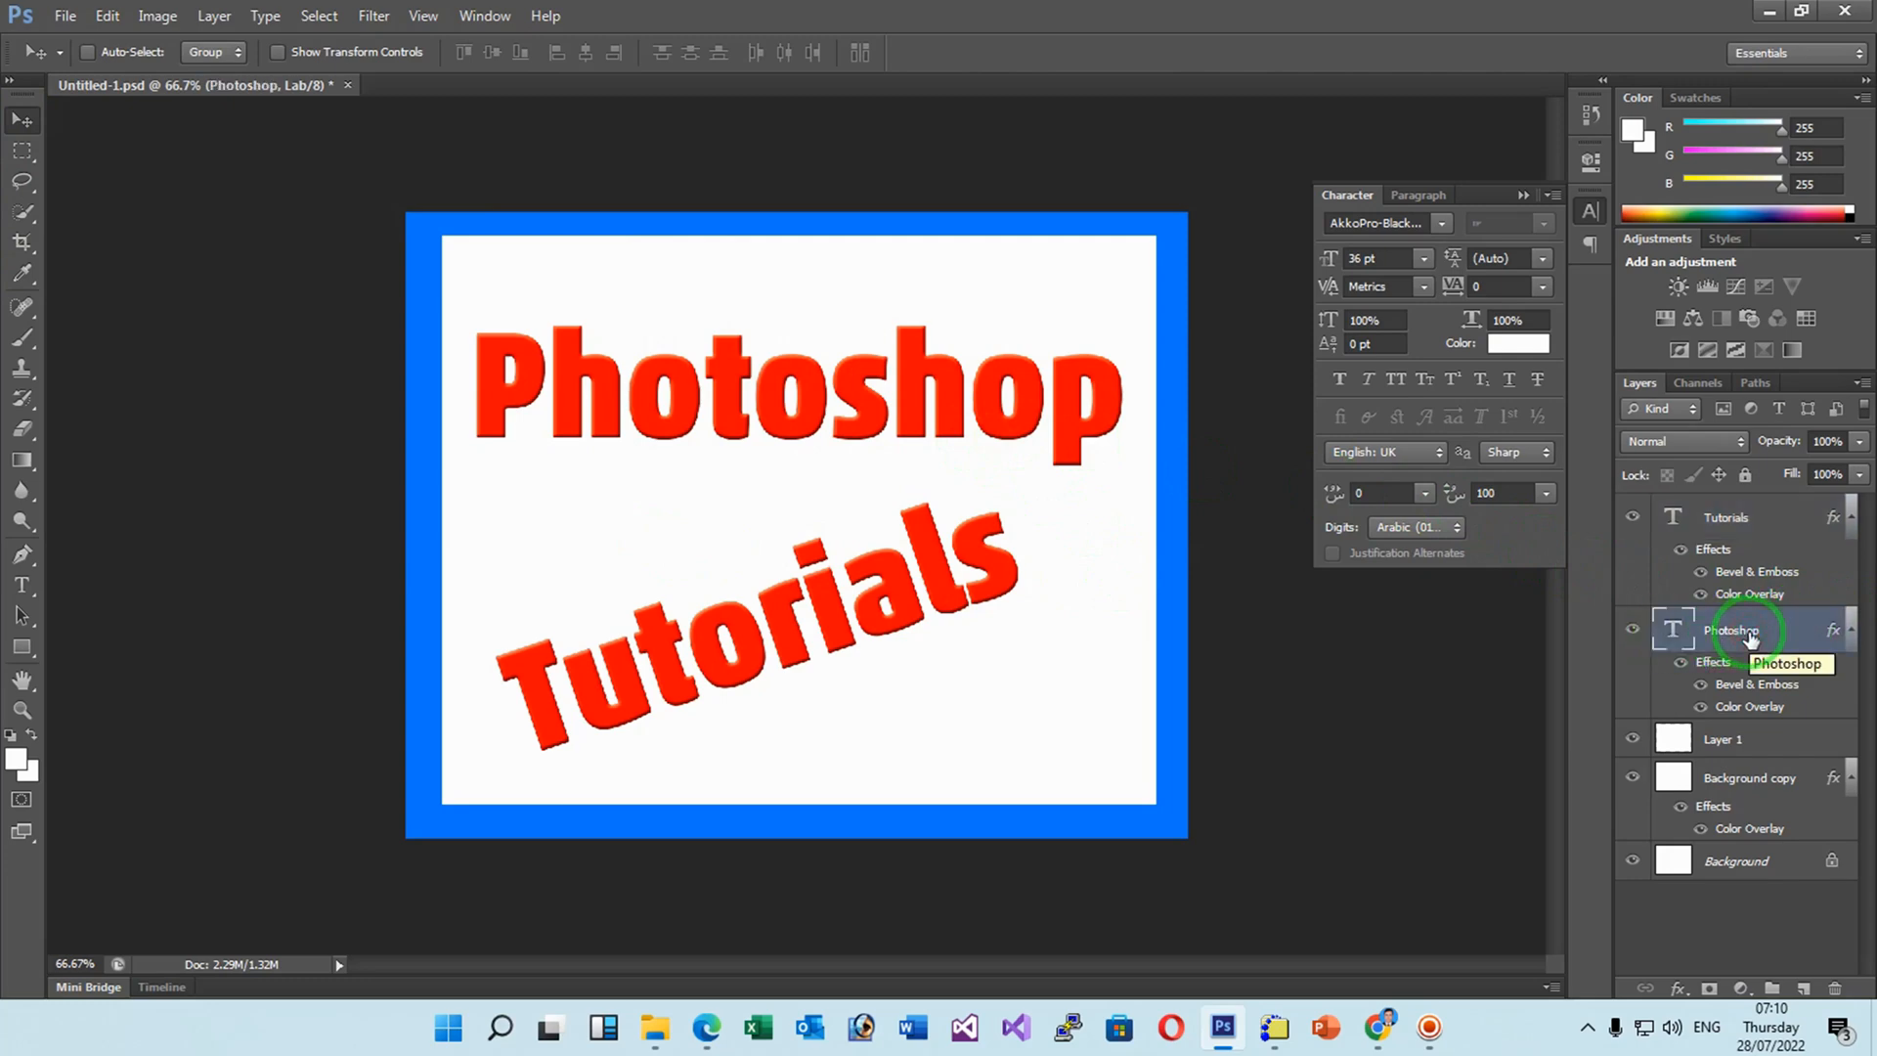
left_click(123, 22)
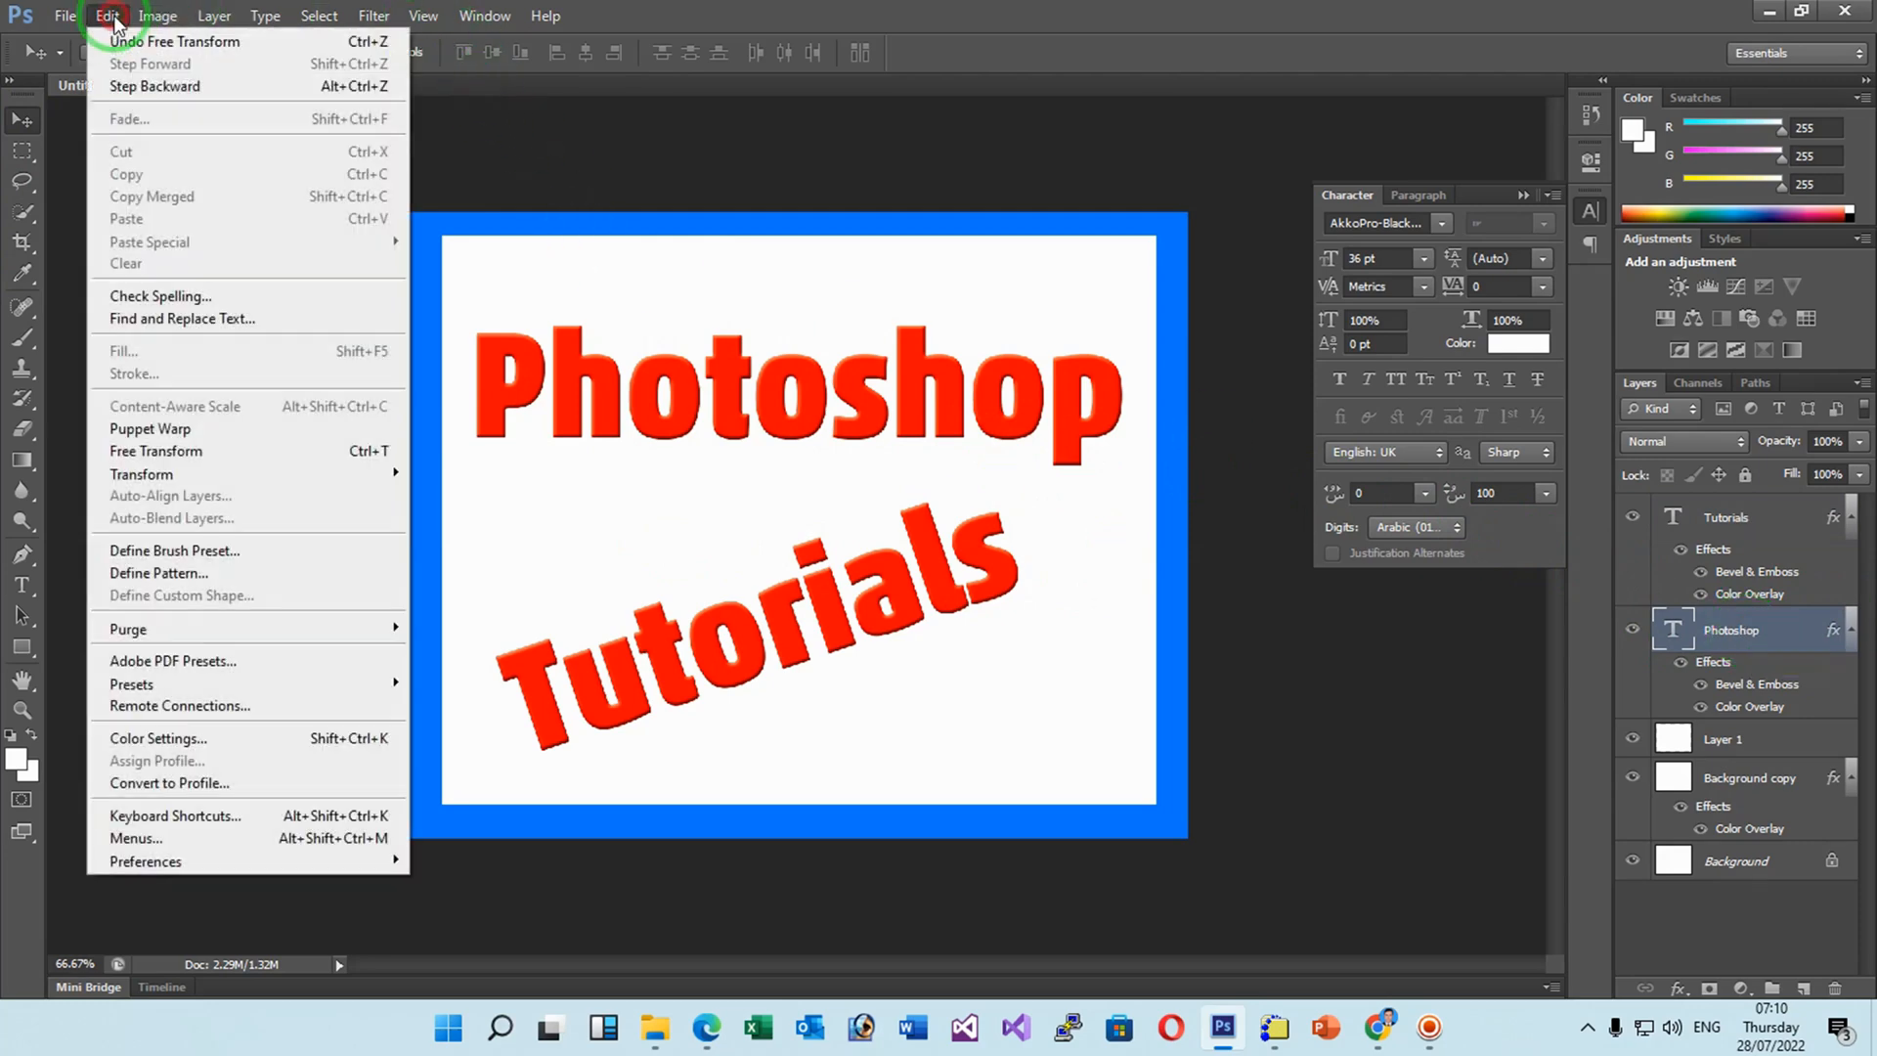
left_click(195, 451)
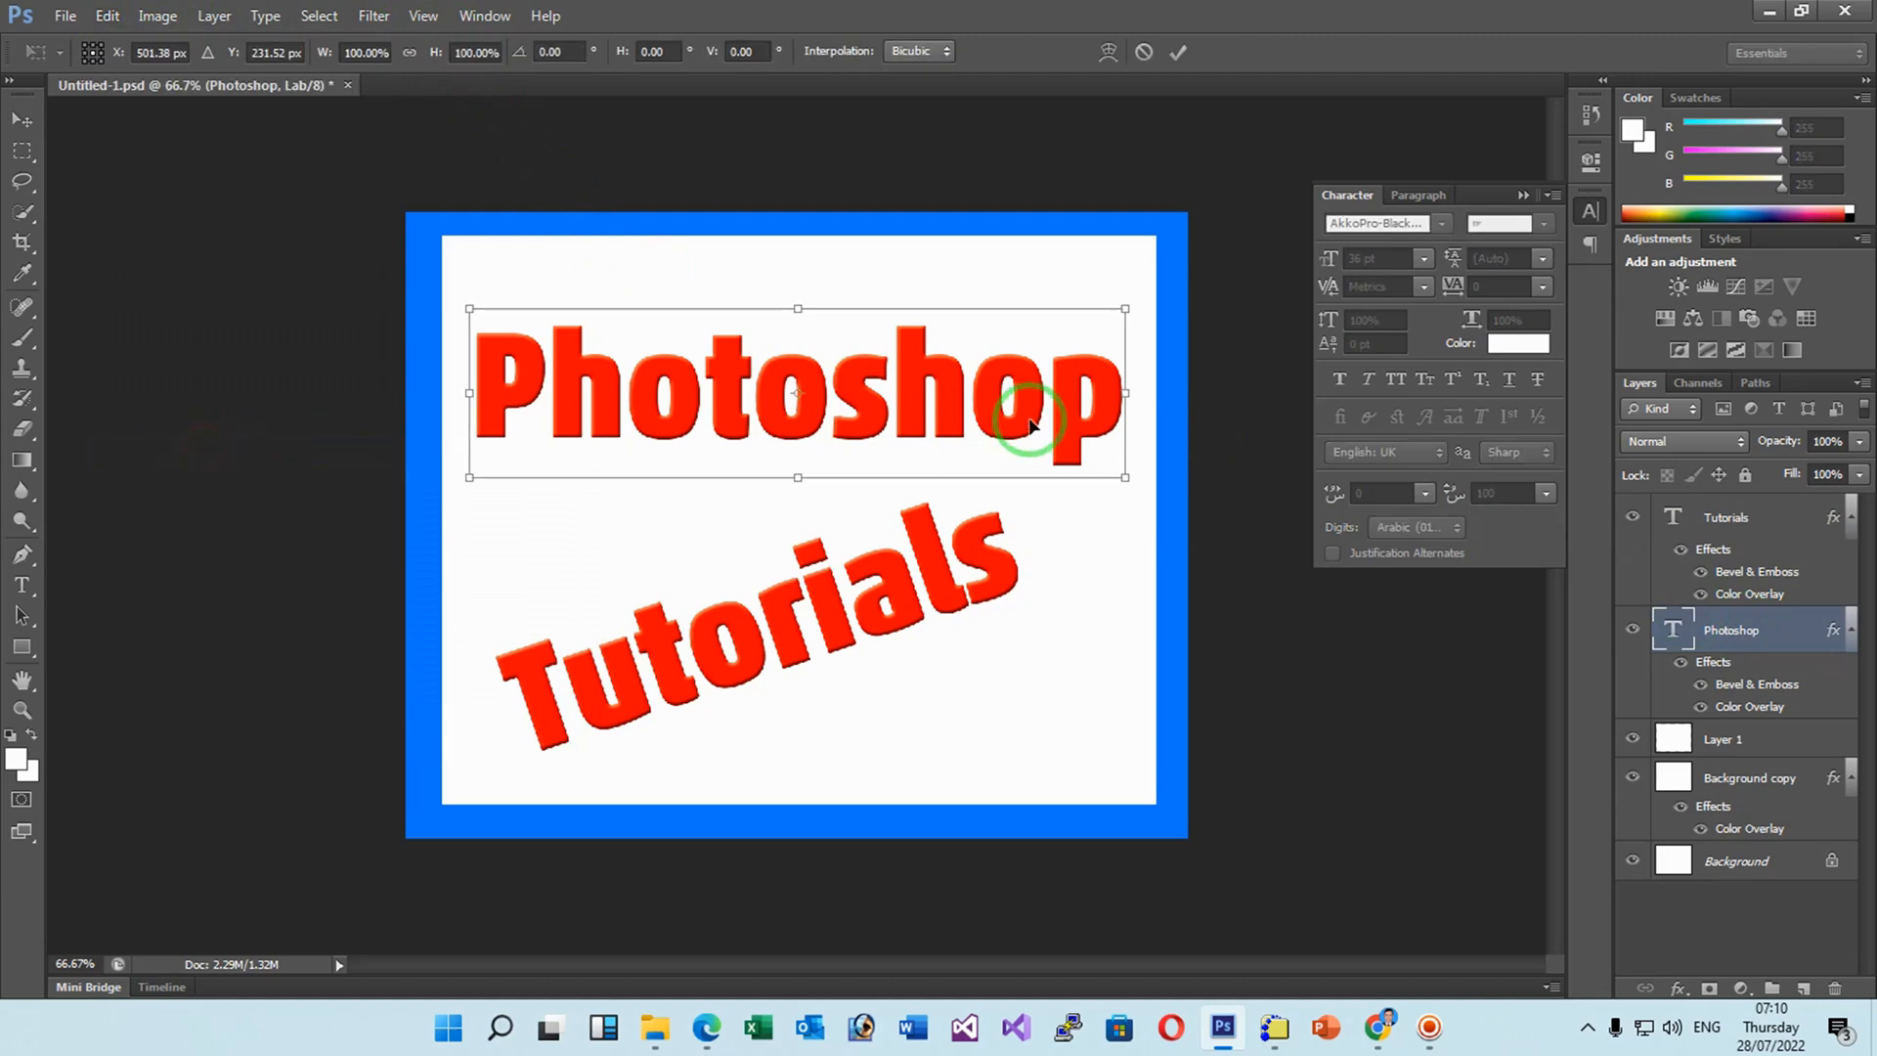
left_click_drag(1149, 383, 1123, 260)
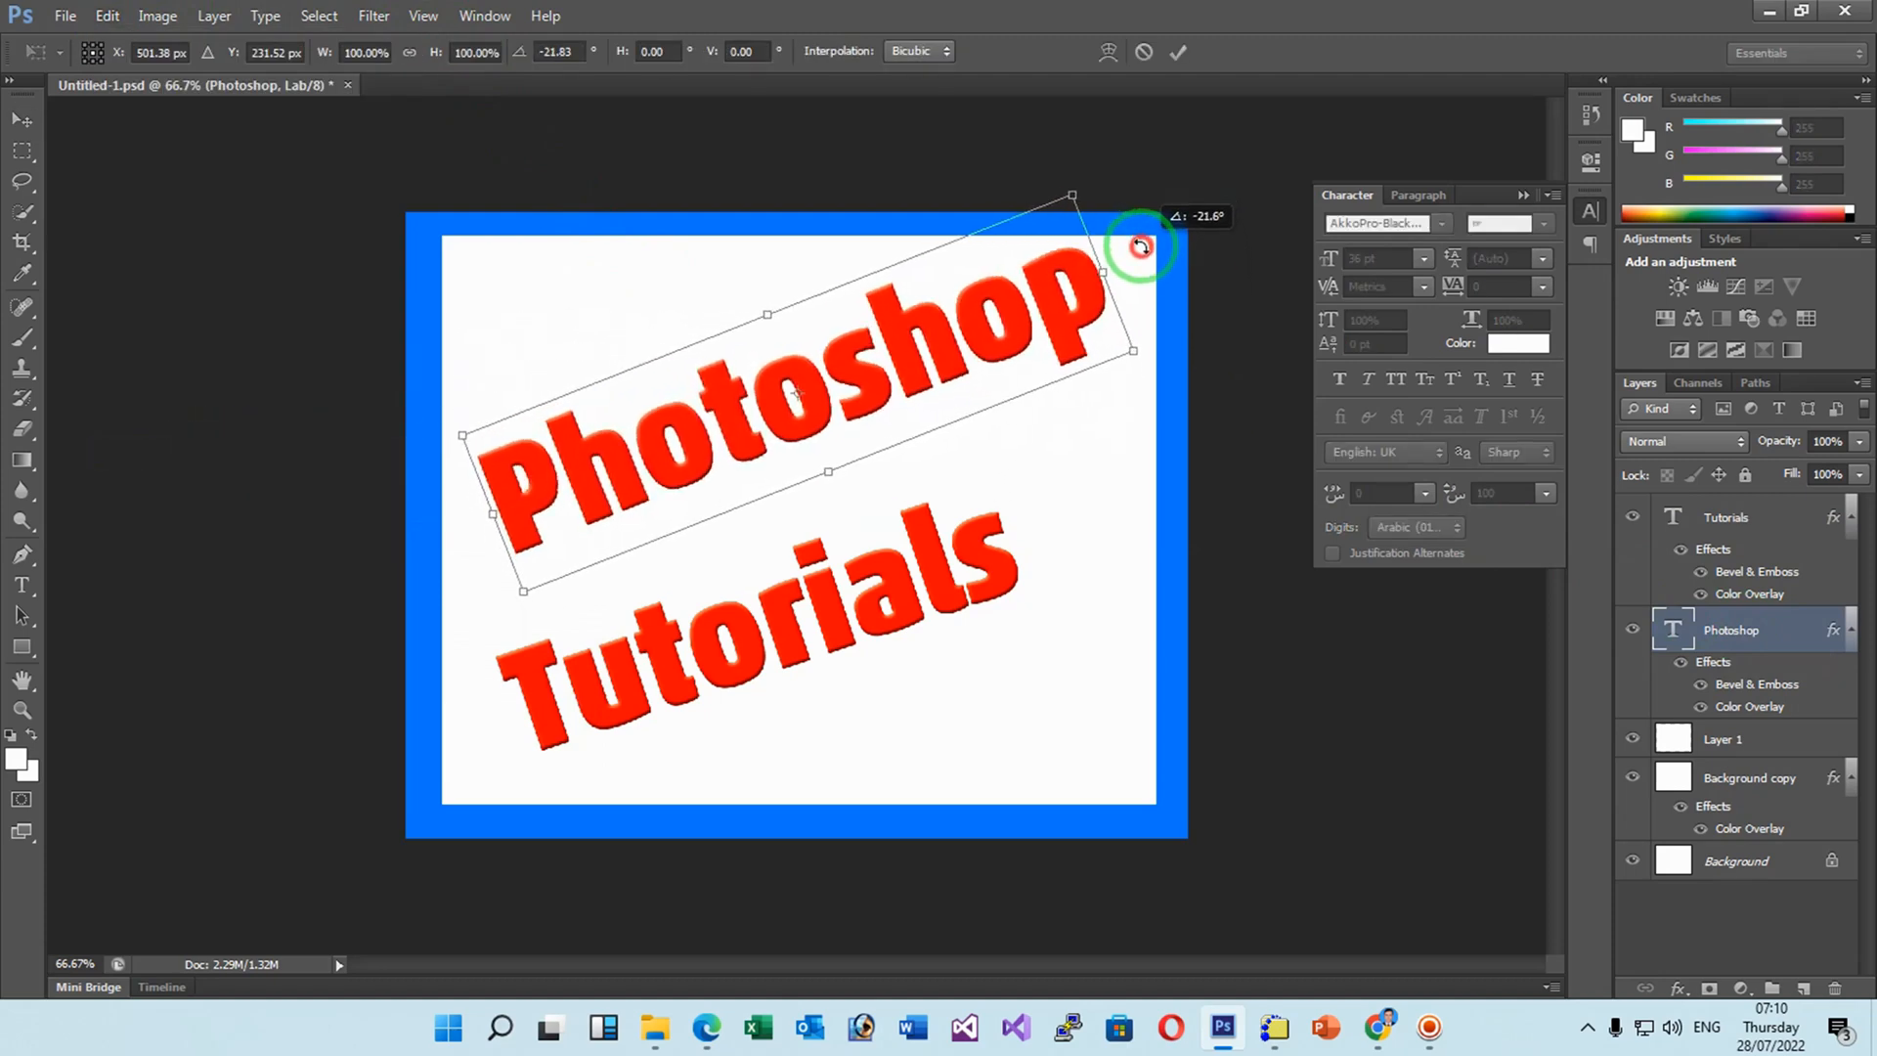
left_click_drag(971, 324, 961, 373)
left_click_drag(960, 381, 960, 394)
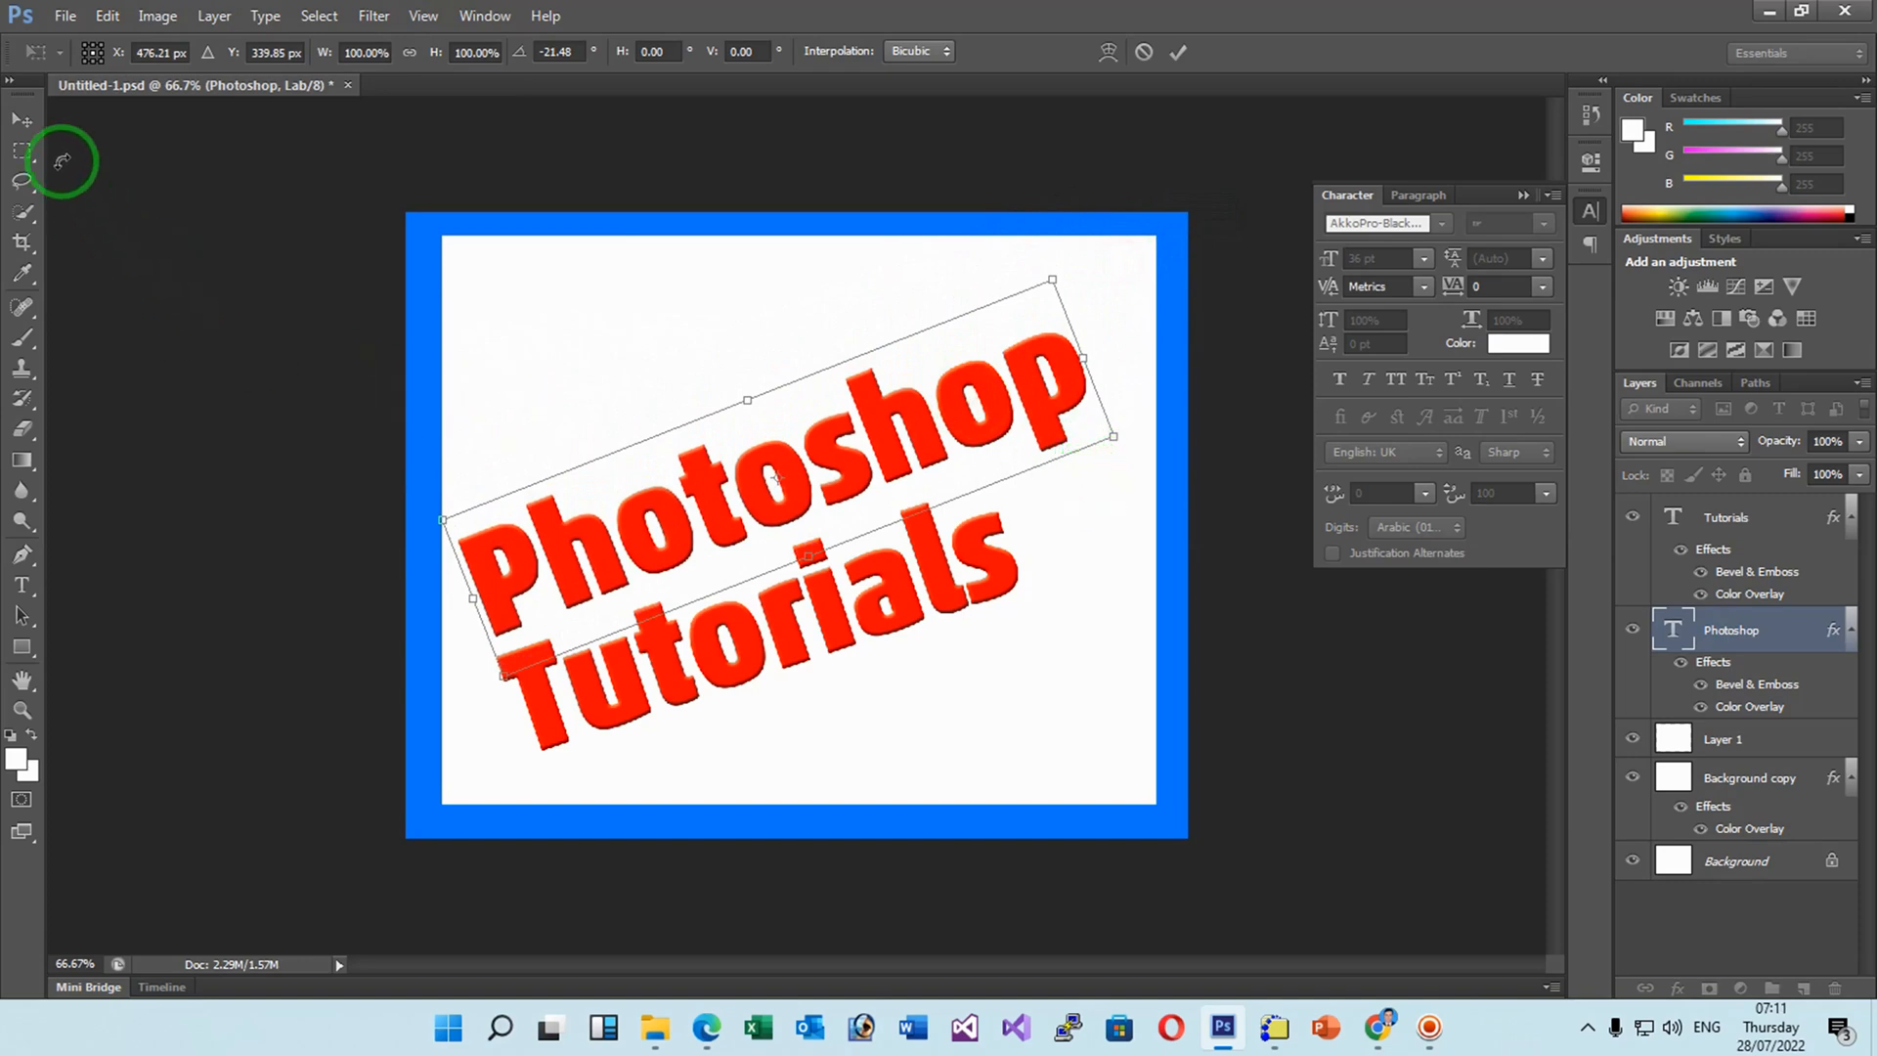
left_click(23, 119)
left_click(866, 401)
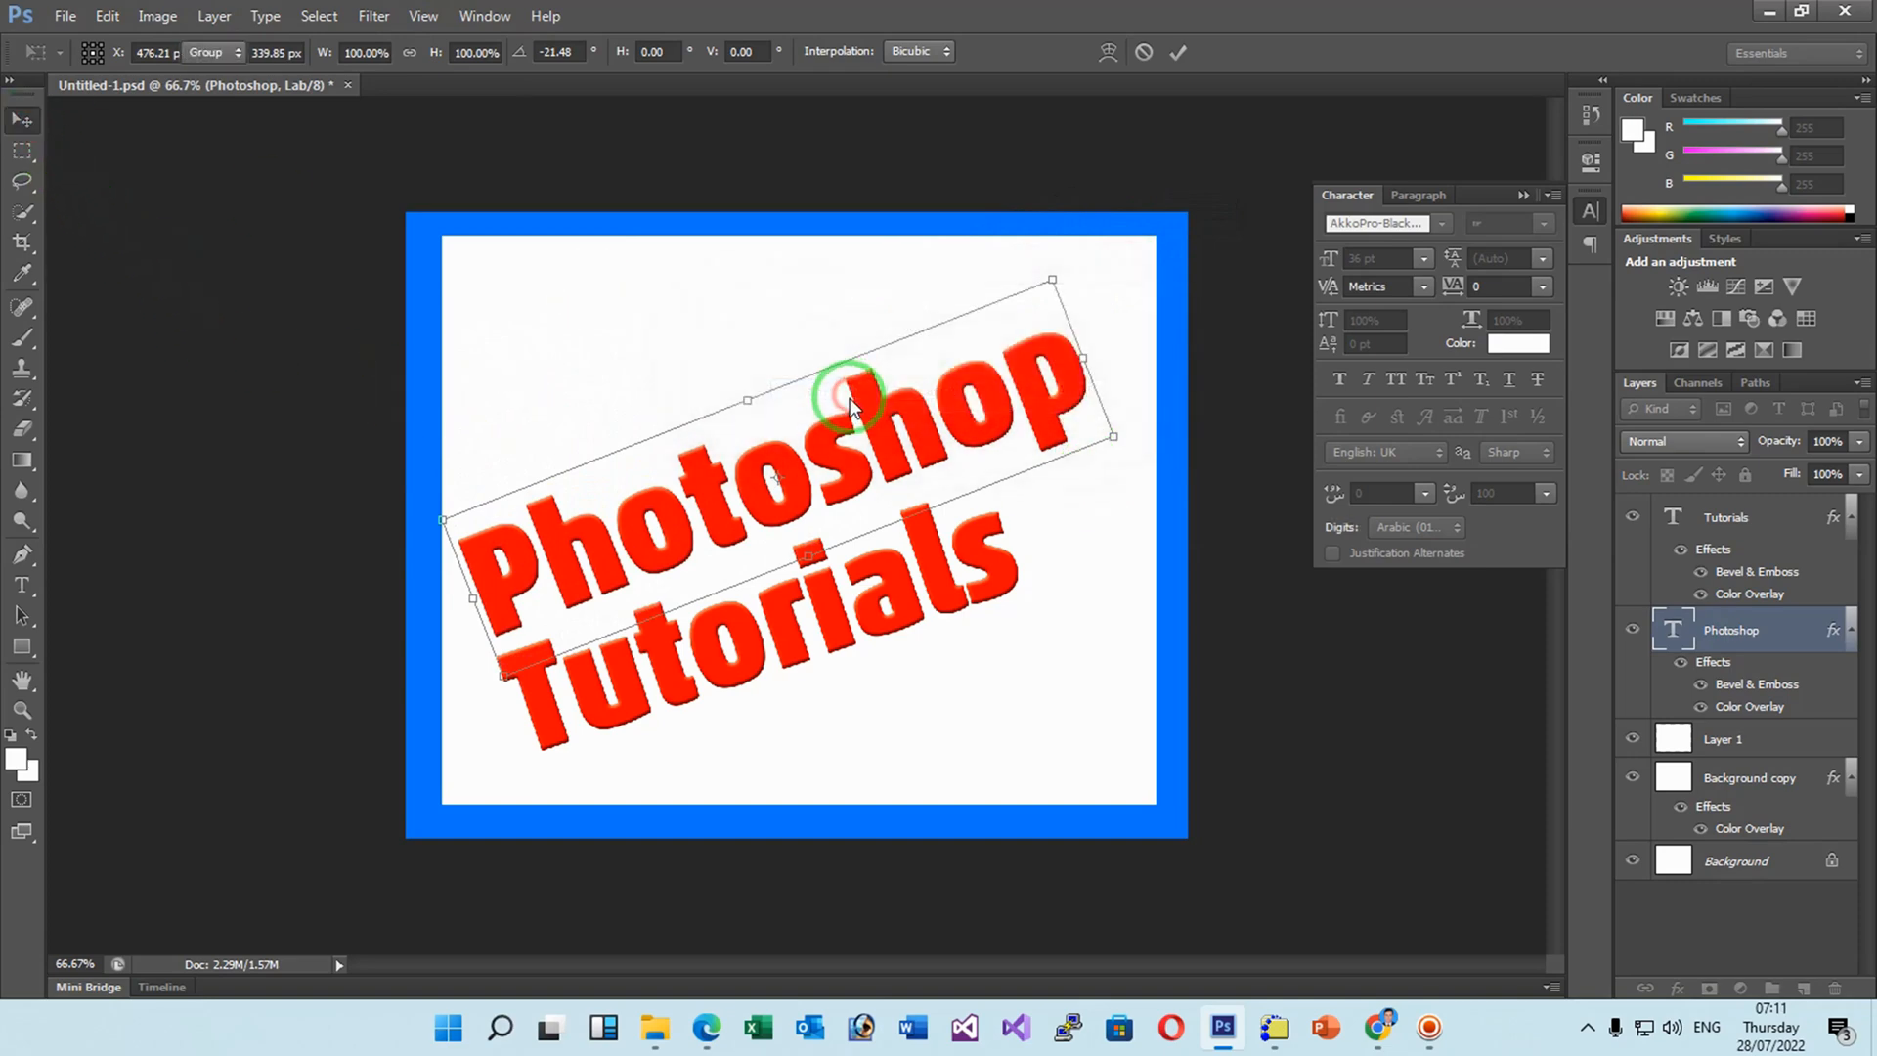
left_click(503, 492)
left_click(1062, 427)
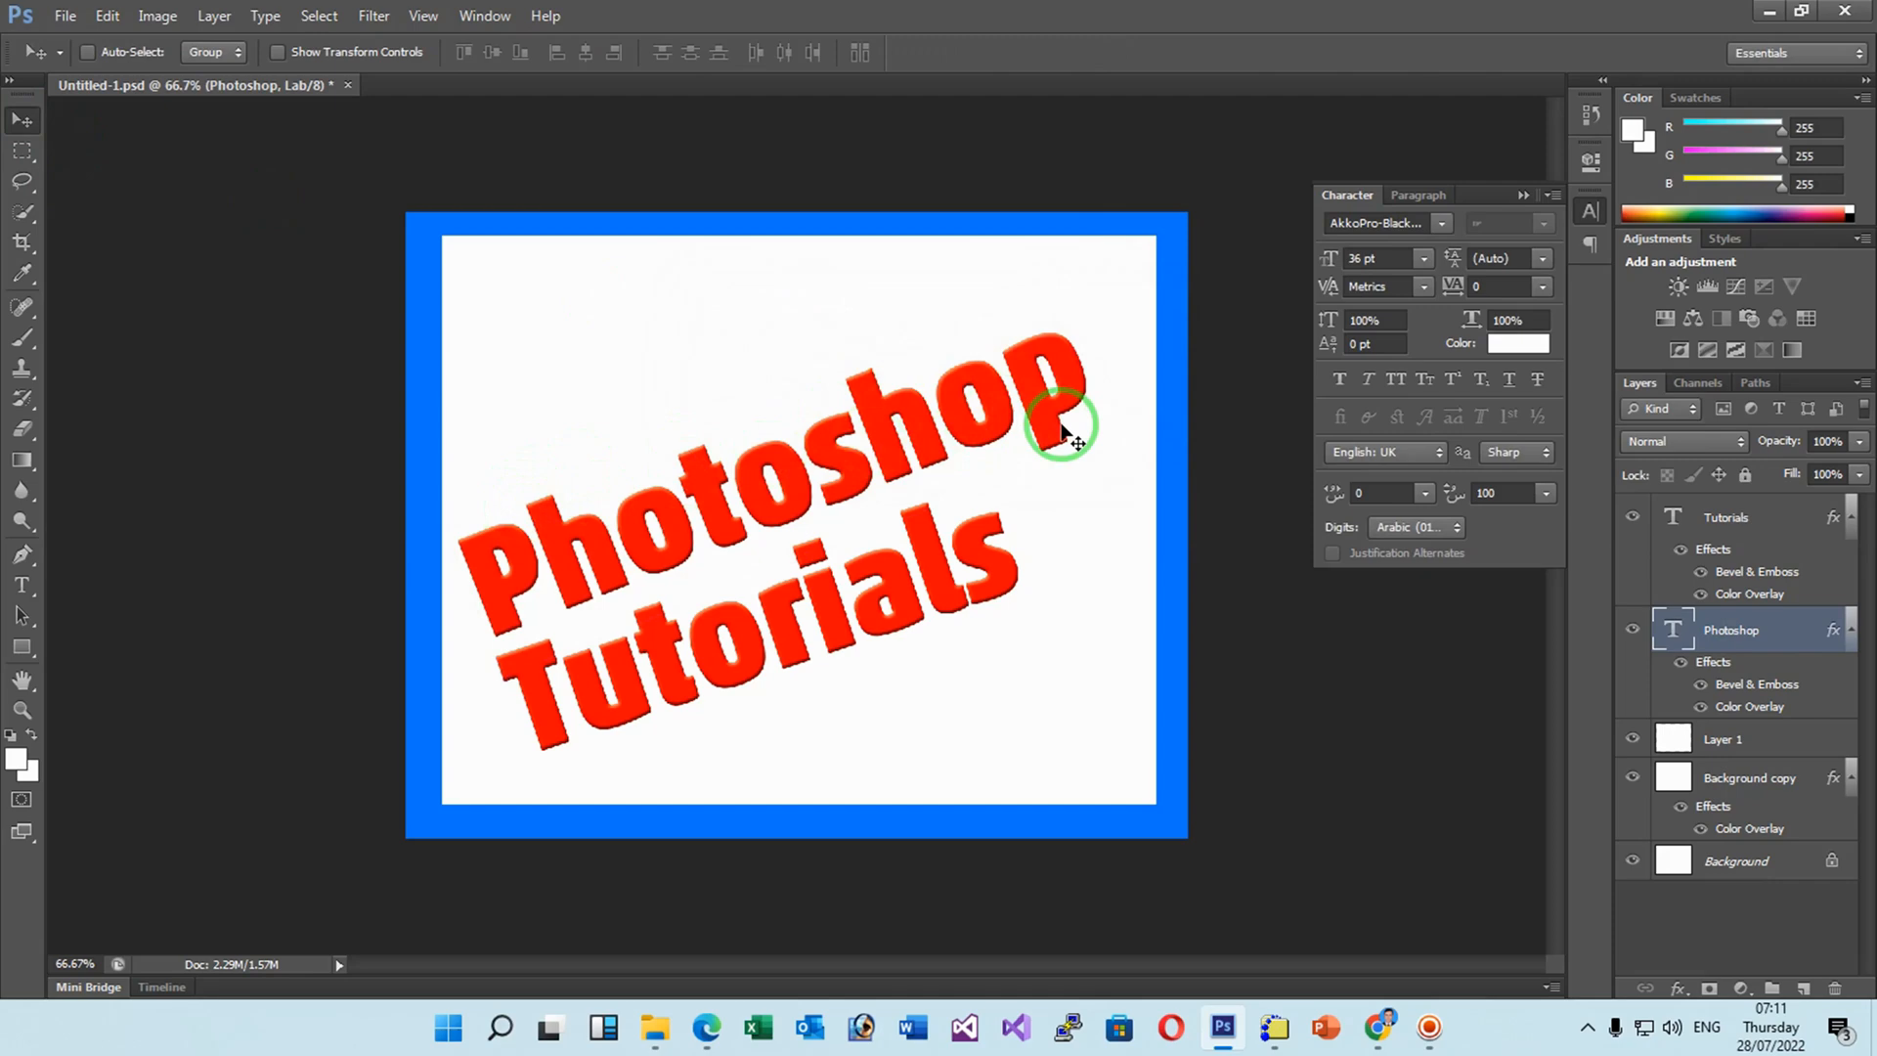
left_click(1048, 430)
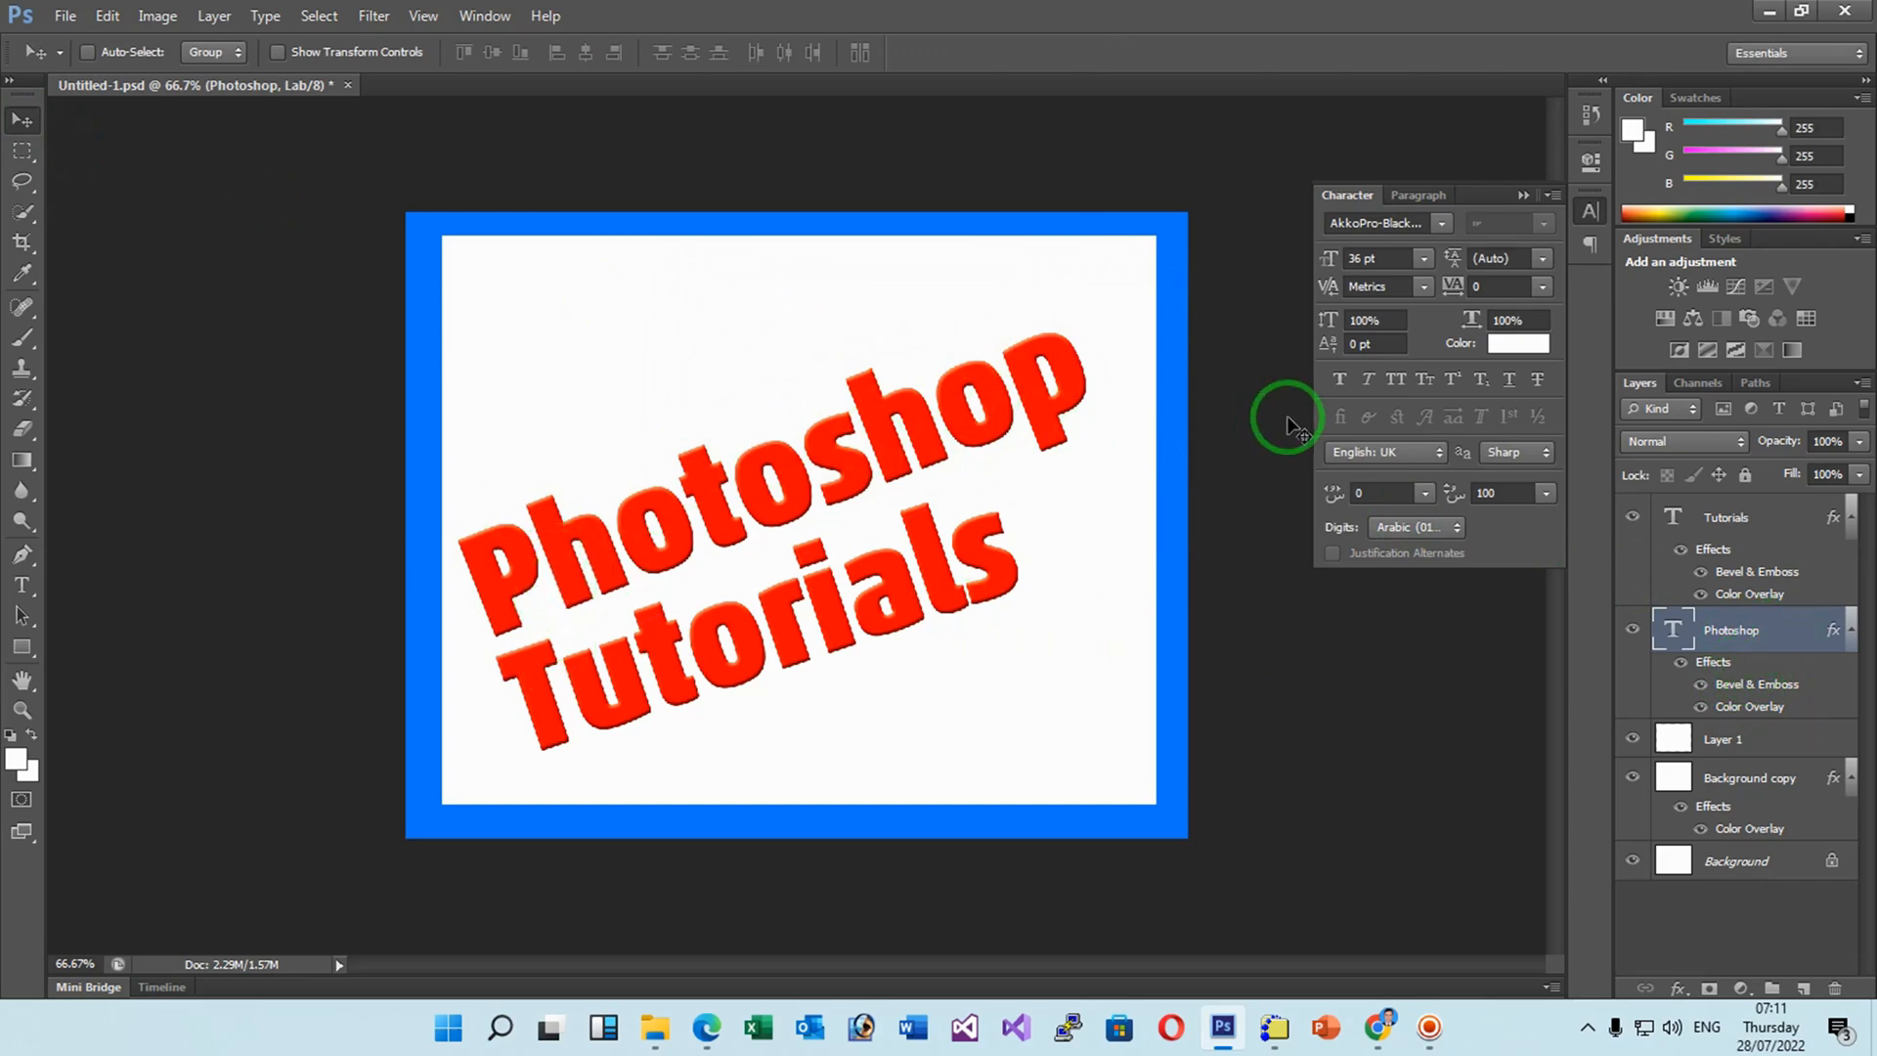
Turn off Bevel & Emboss on the Photoshop text layer and enable a black Stroke instead.
left_click(1796, 629)
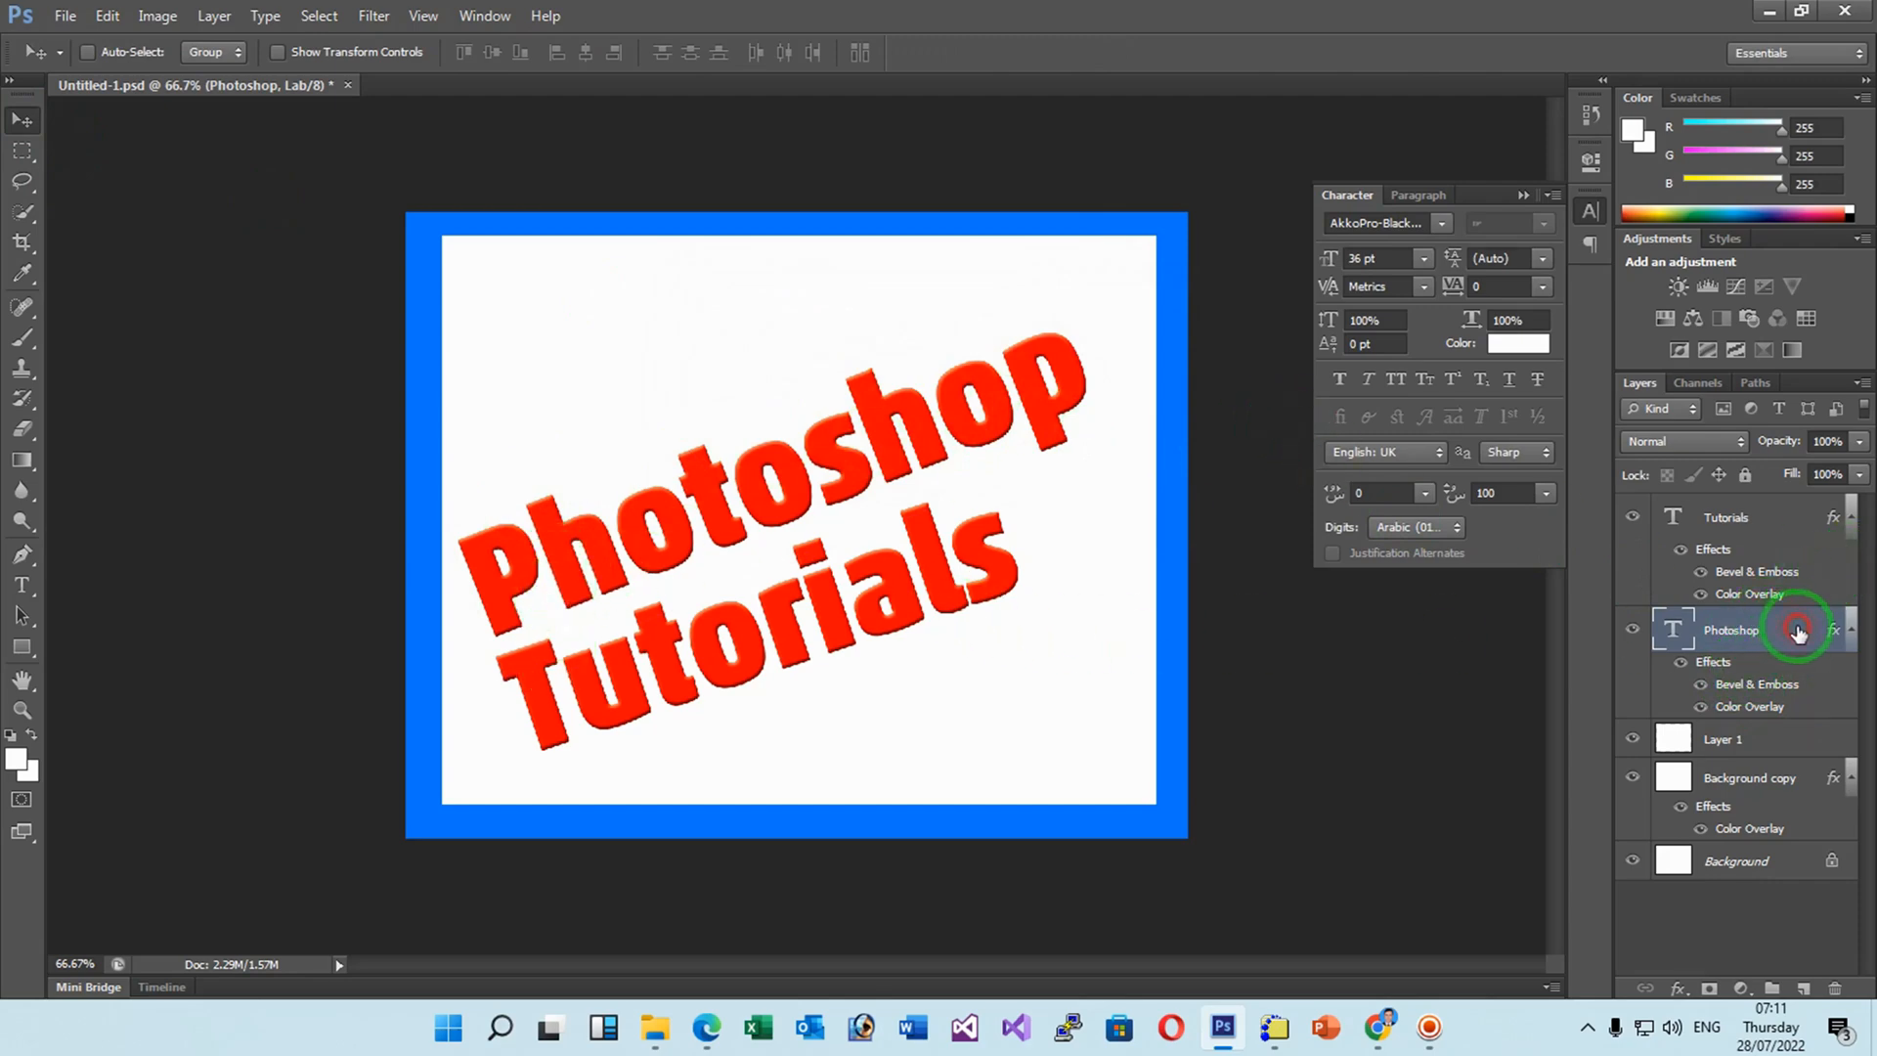
double_click(1796, 630)
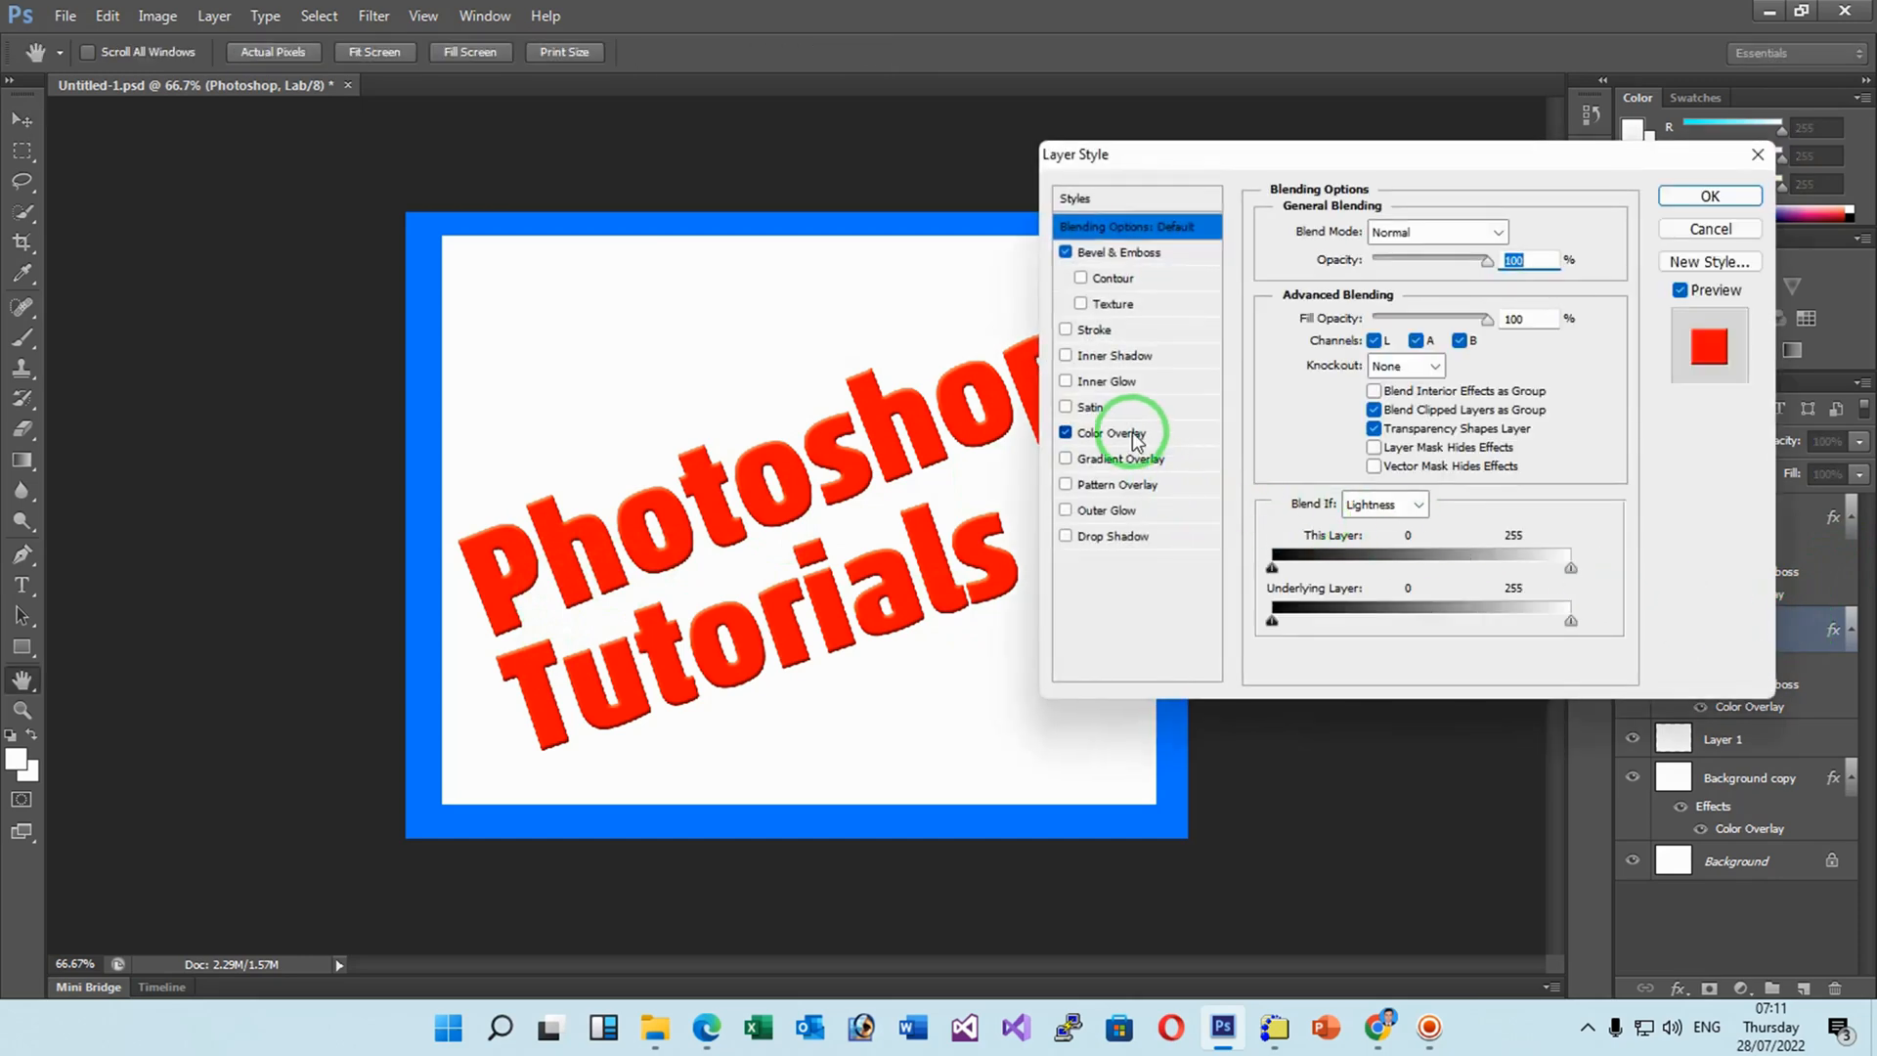
left_click(1131, 433)
left_click(1112, 253)
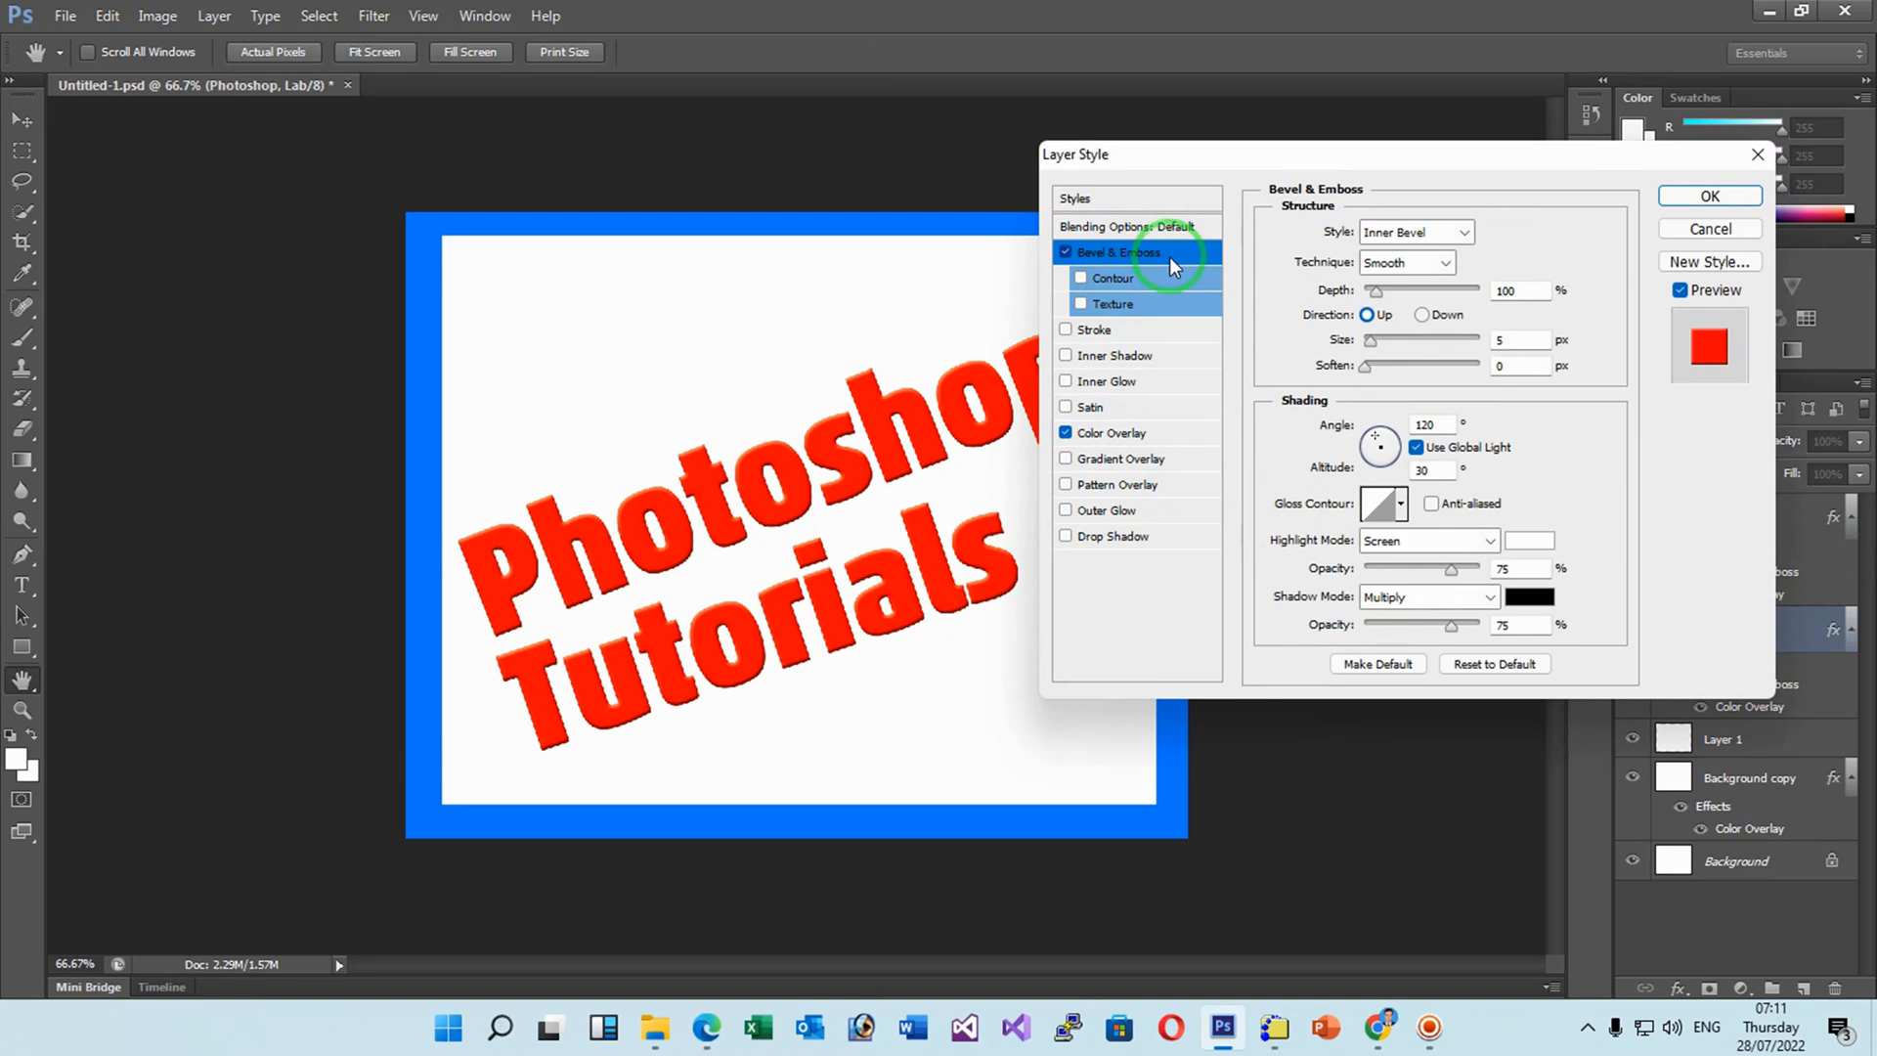
left_click(1066, 253)
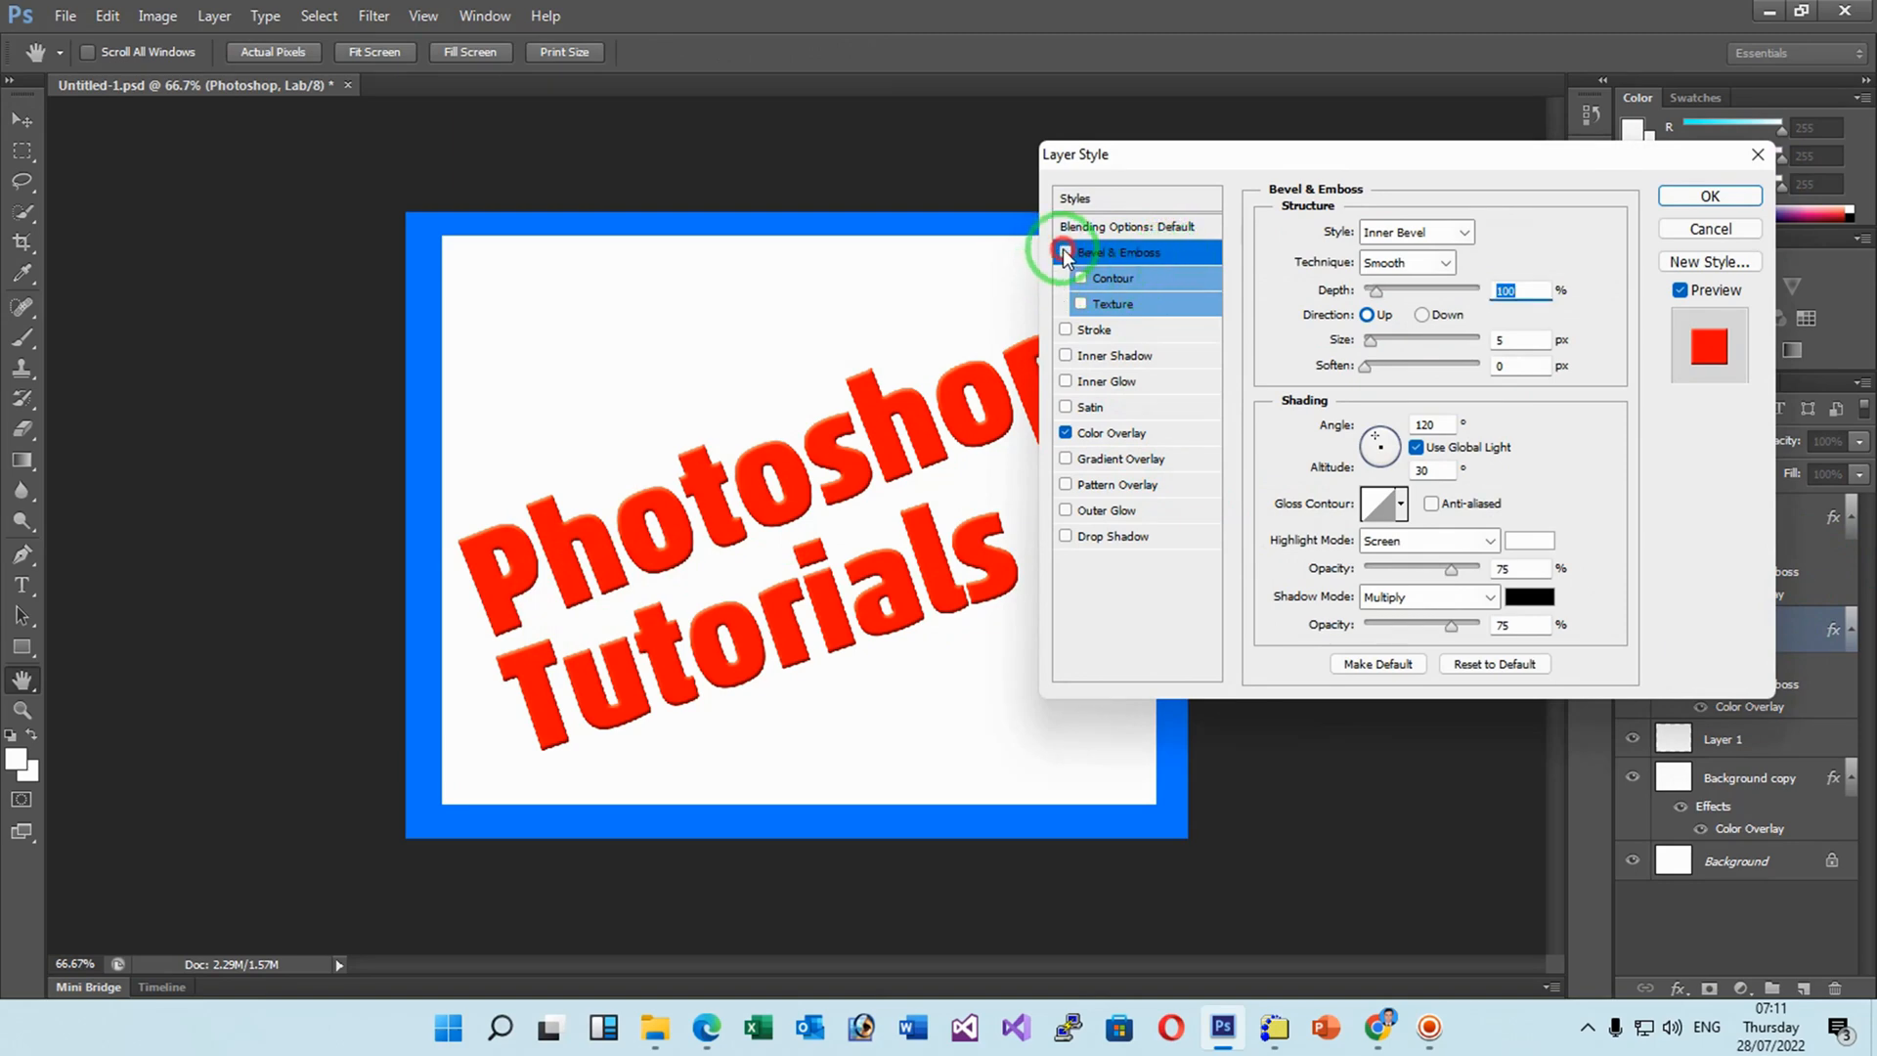
left_click(1067, 331)
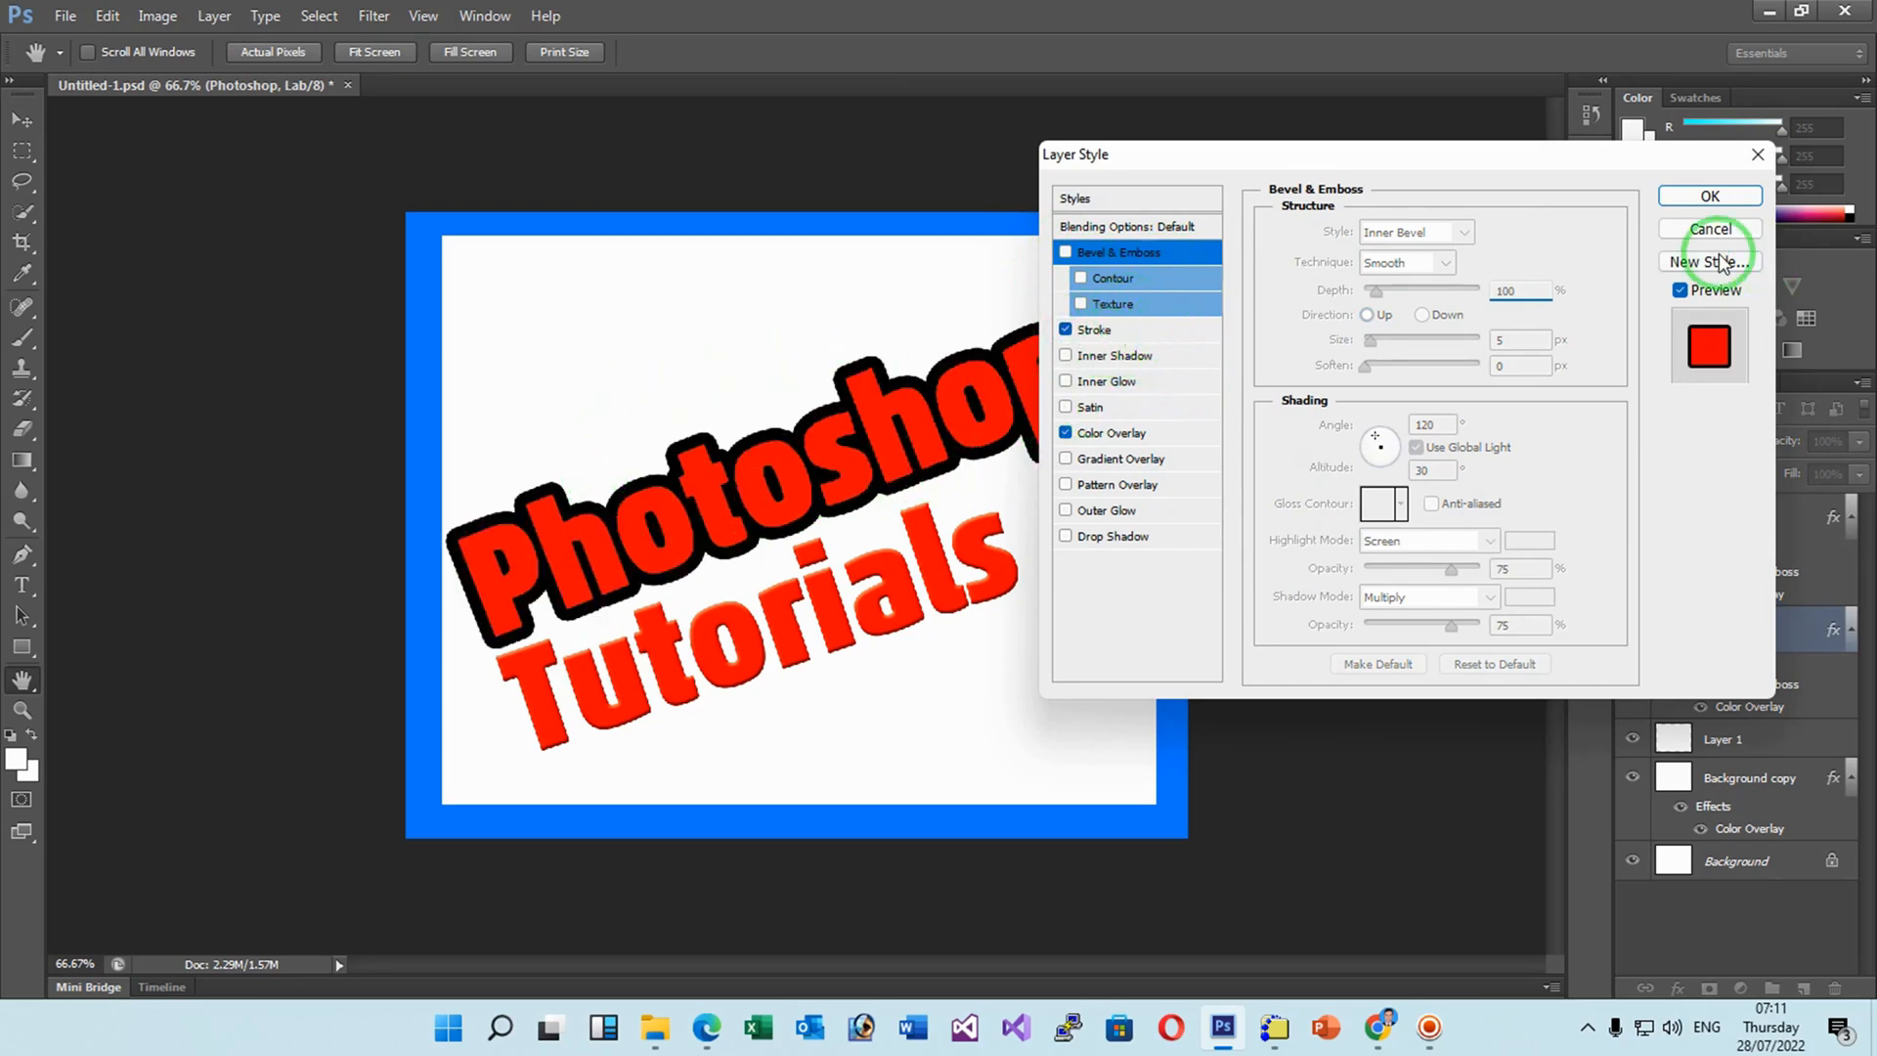
left_click(1710, 196)
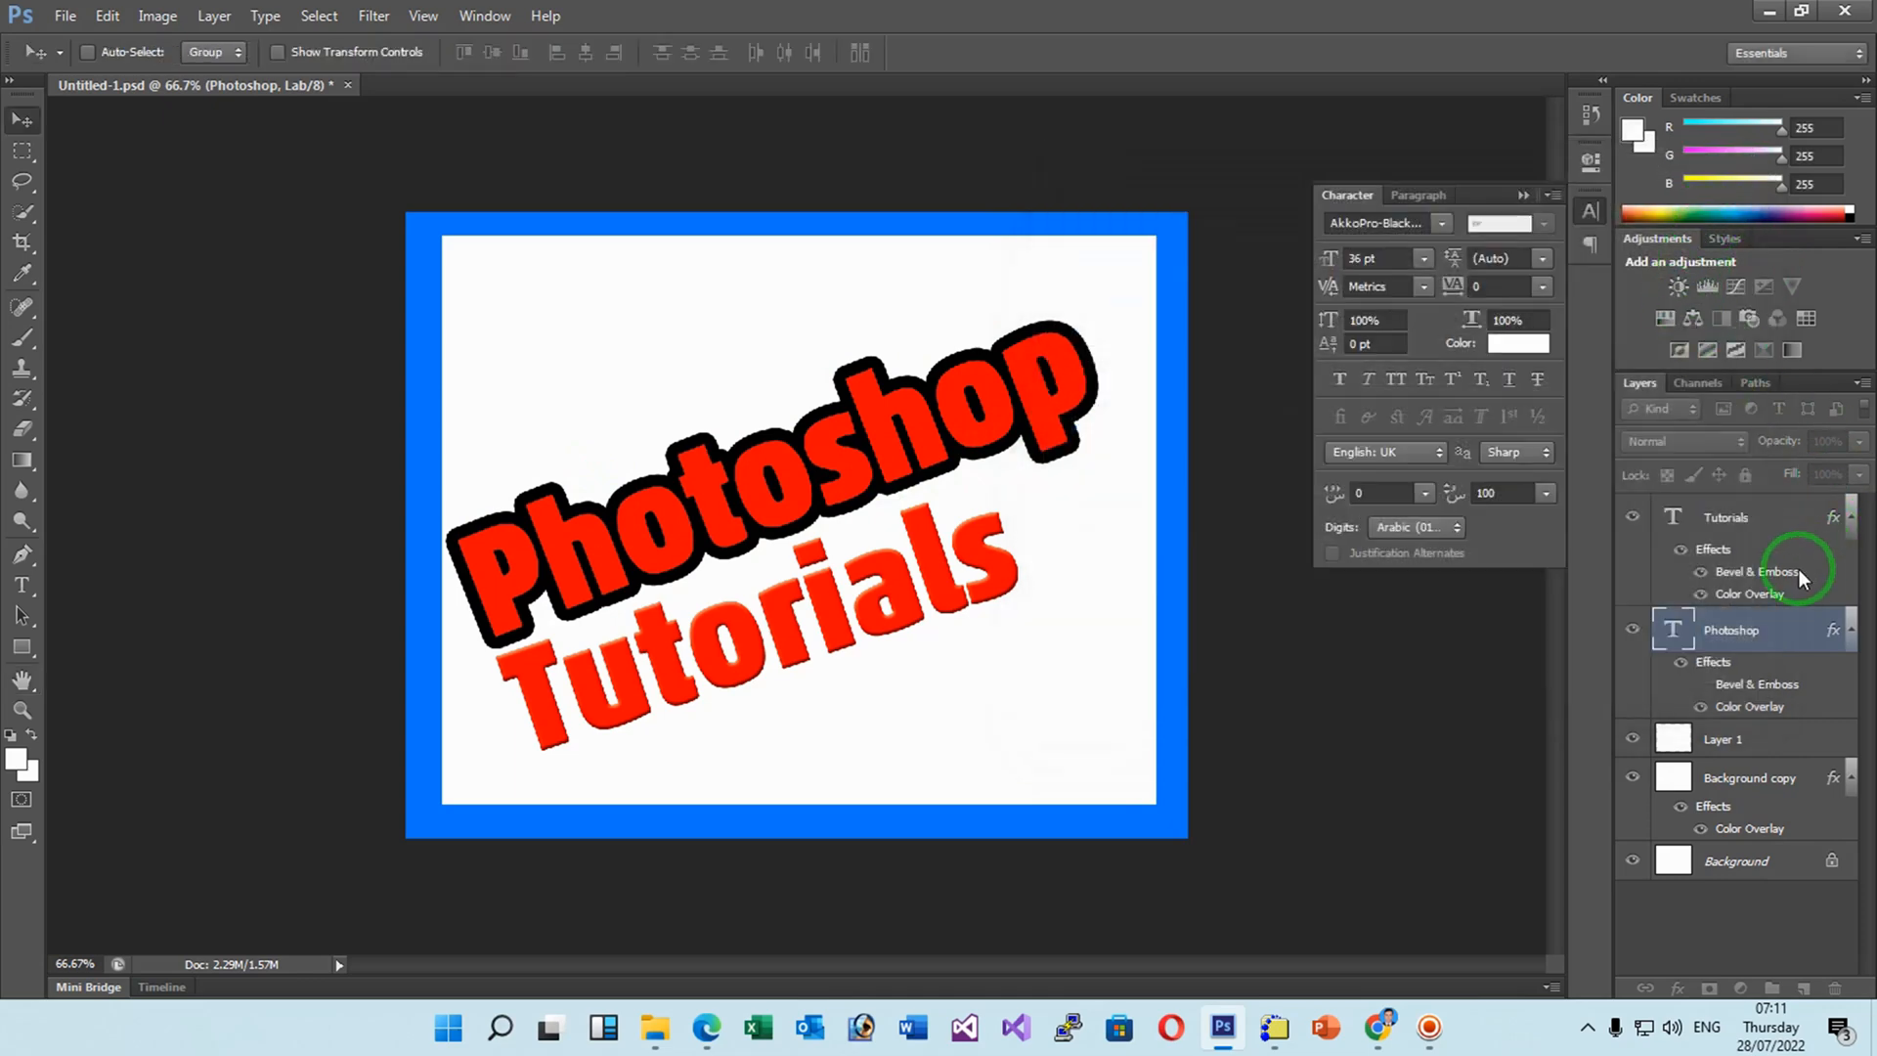
Copy the layer style with the stroke from the Photoshop text layer and paste it onto the Tutorials layer.
right_click(1786, 623)
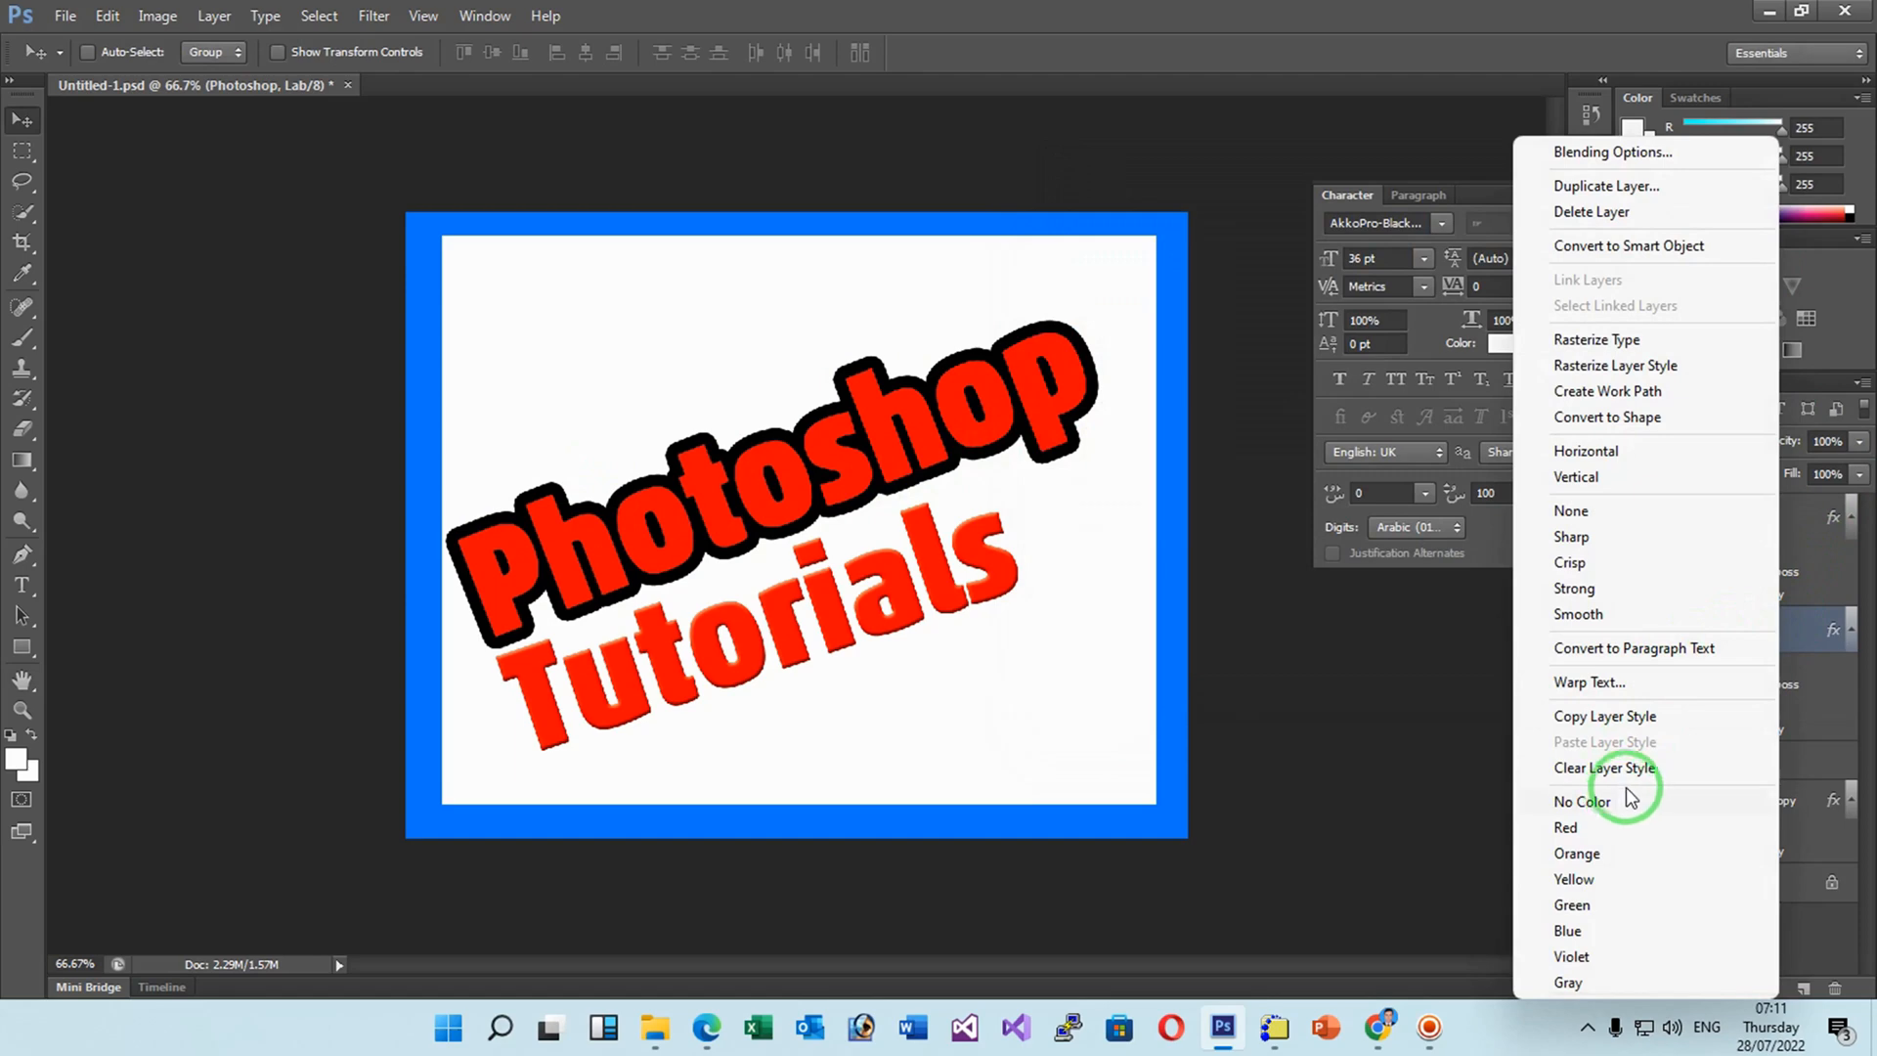
left_click(1604, 716)
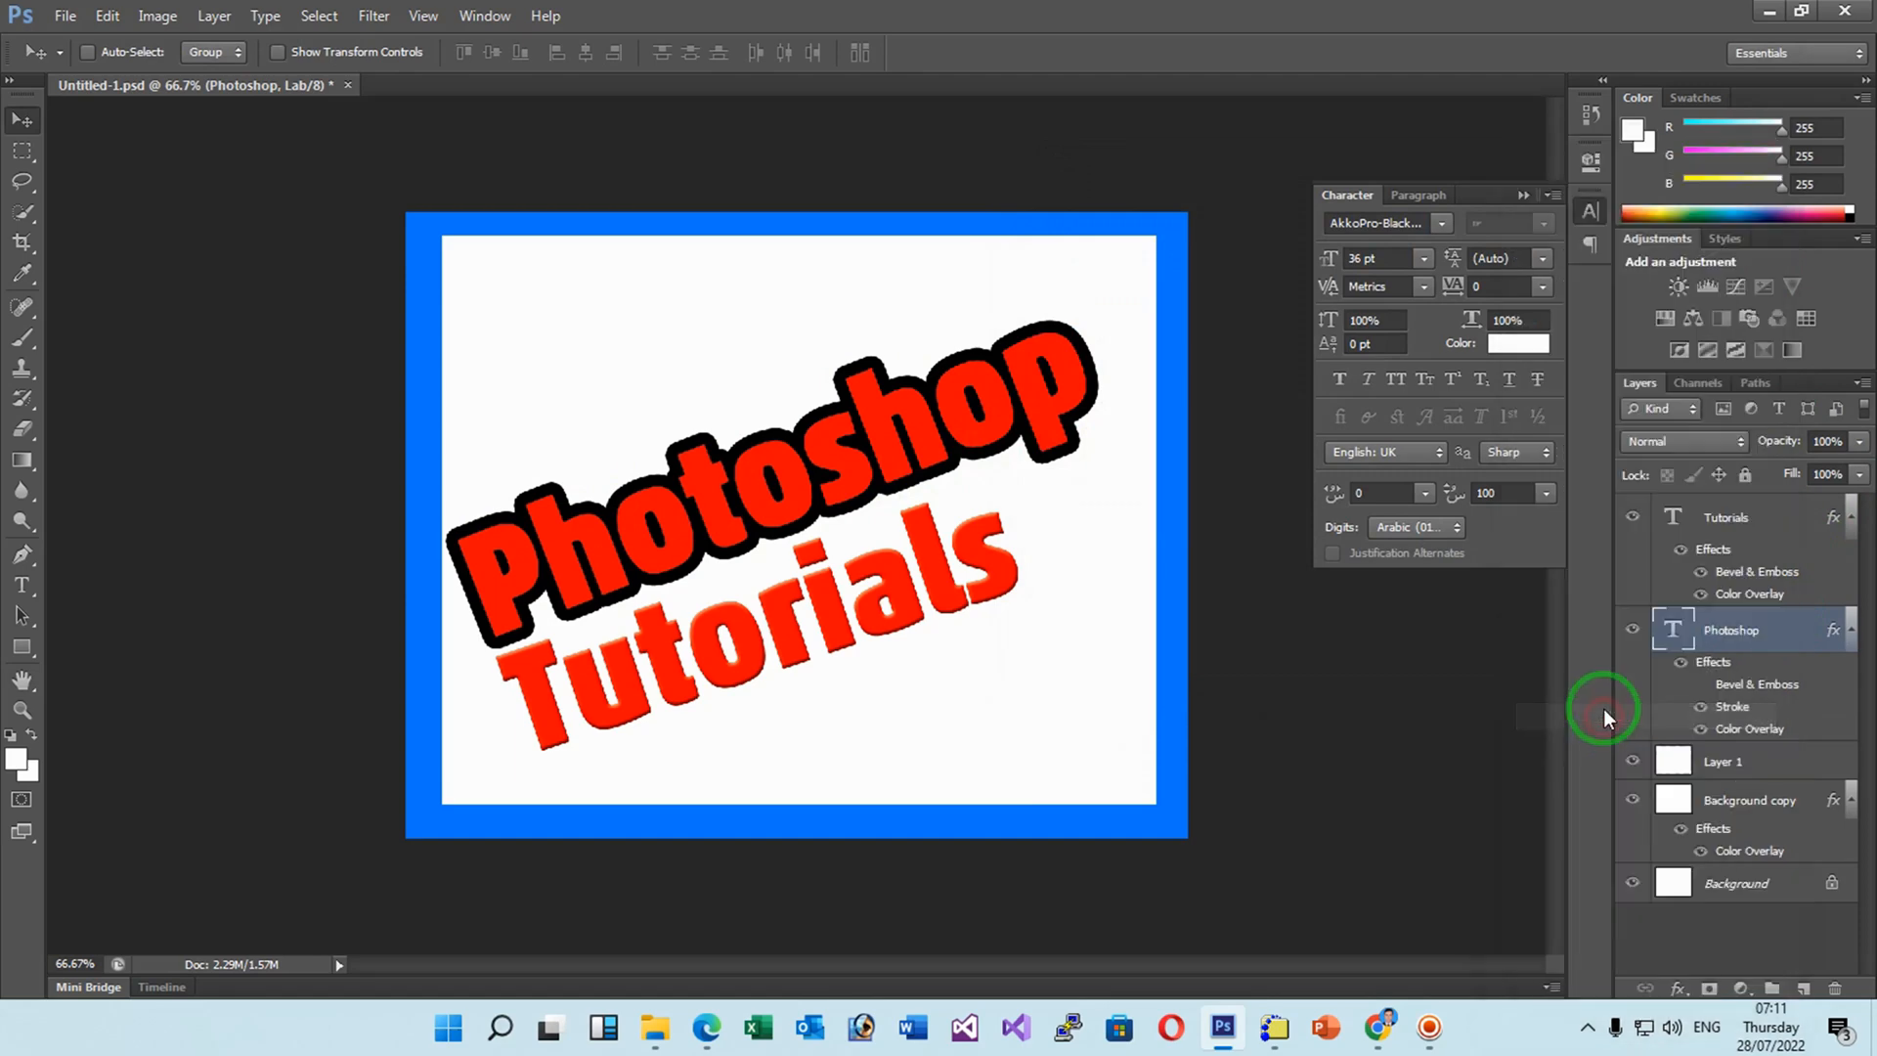
left_click(1721, 520)
right_click(1720, 520)
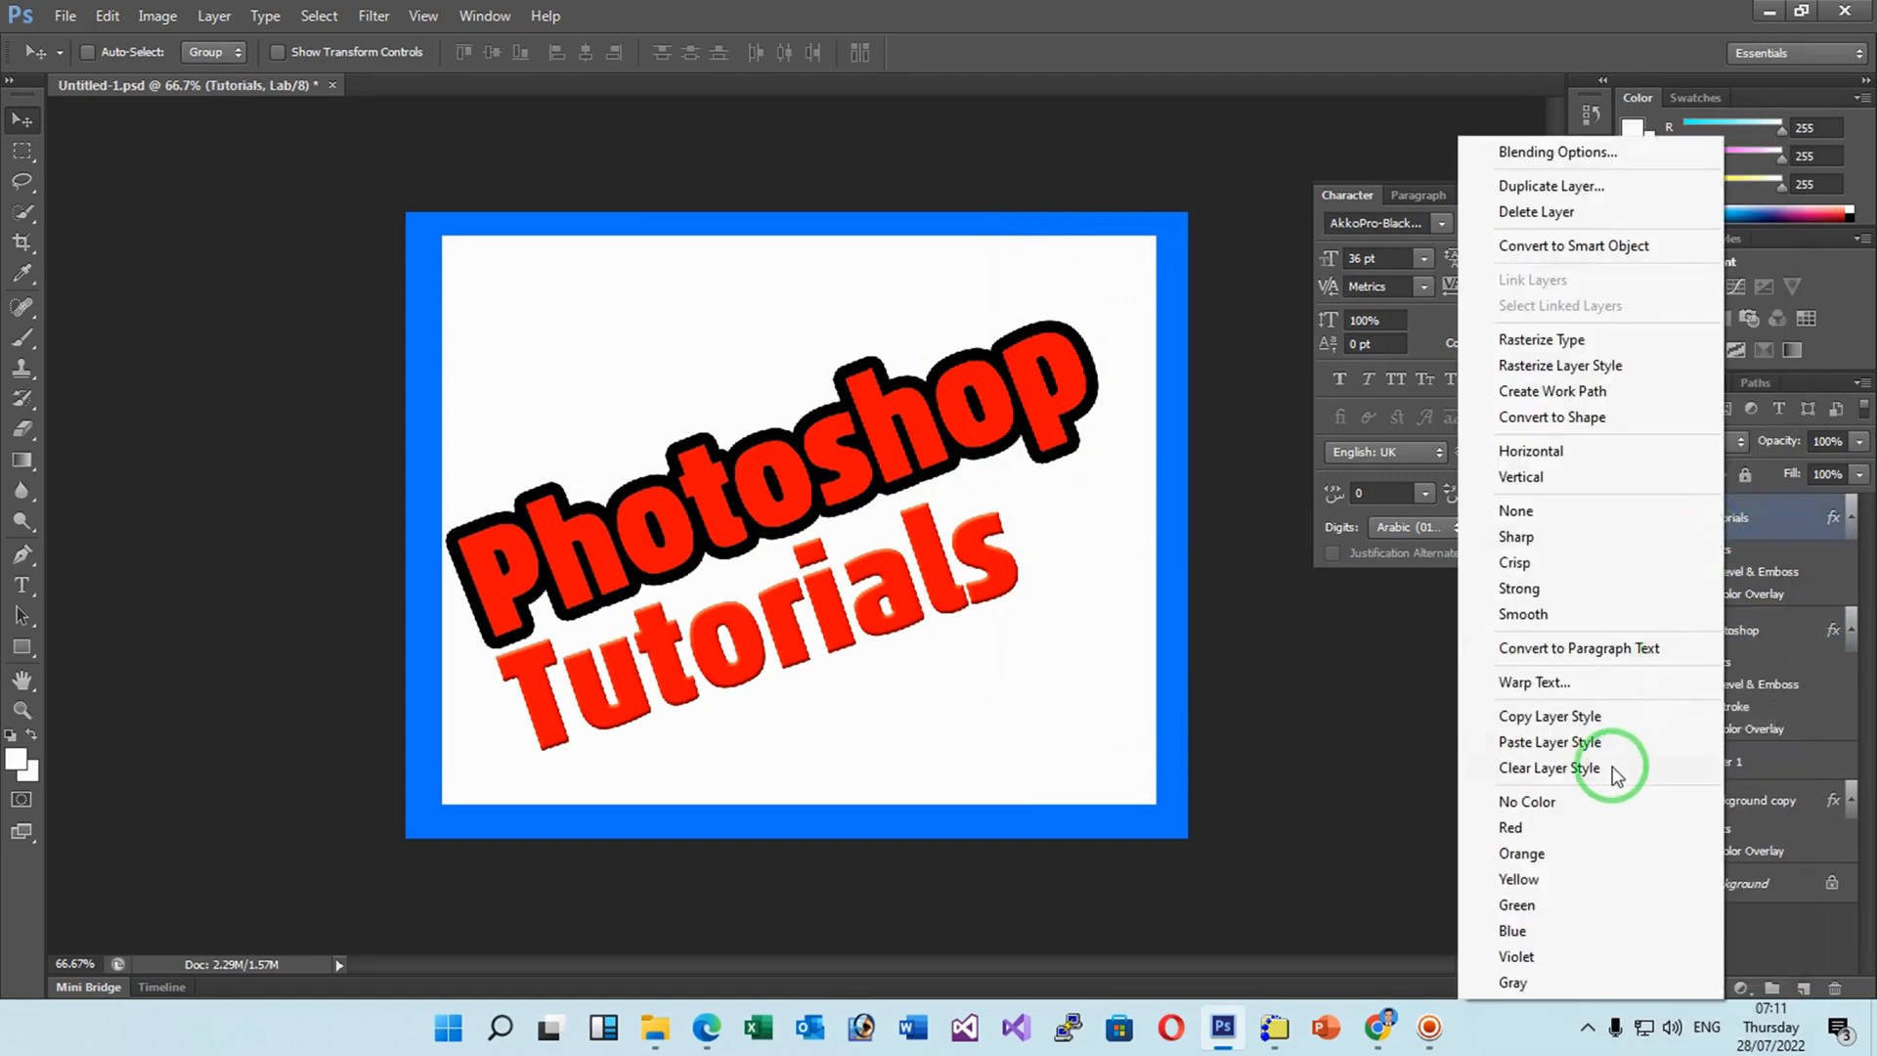
left_click(1563, 743)
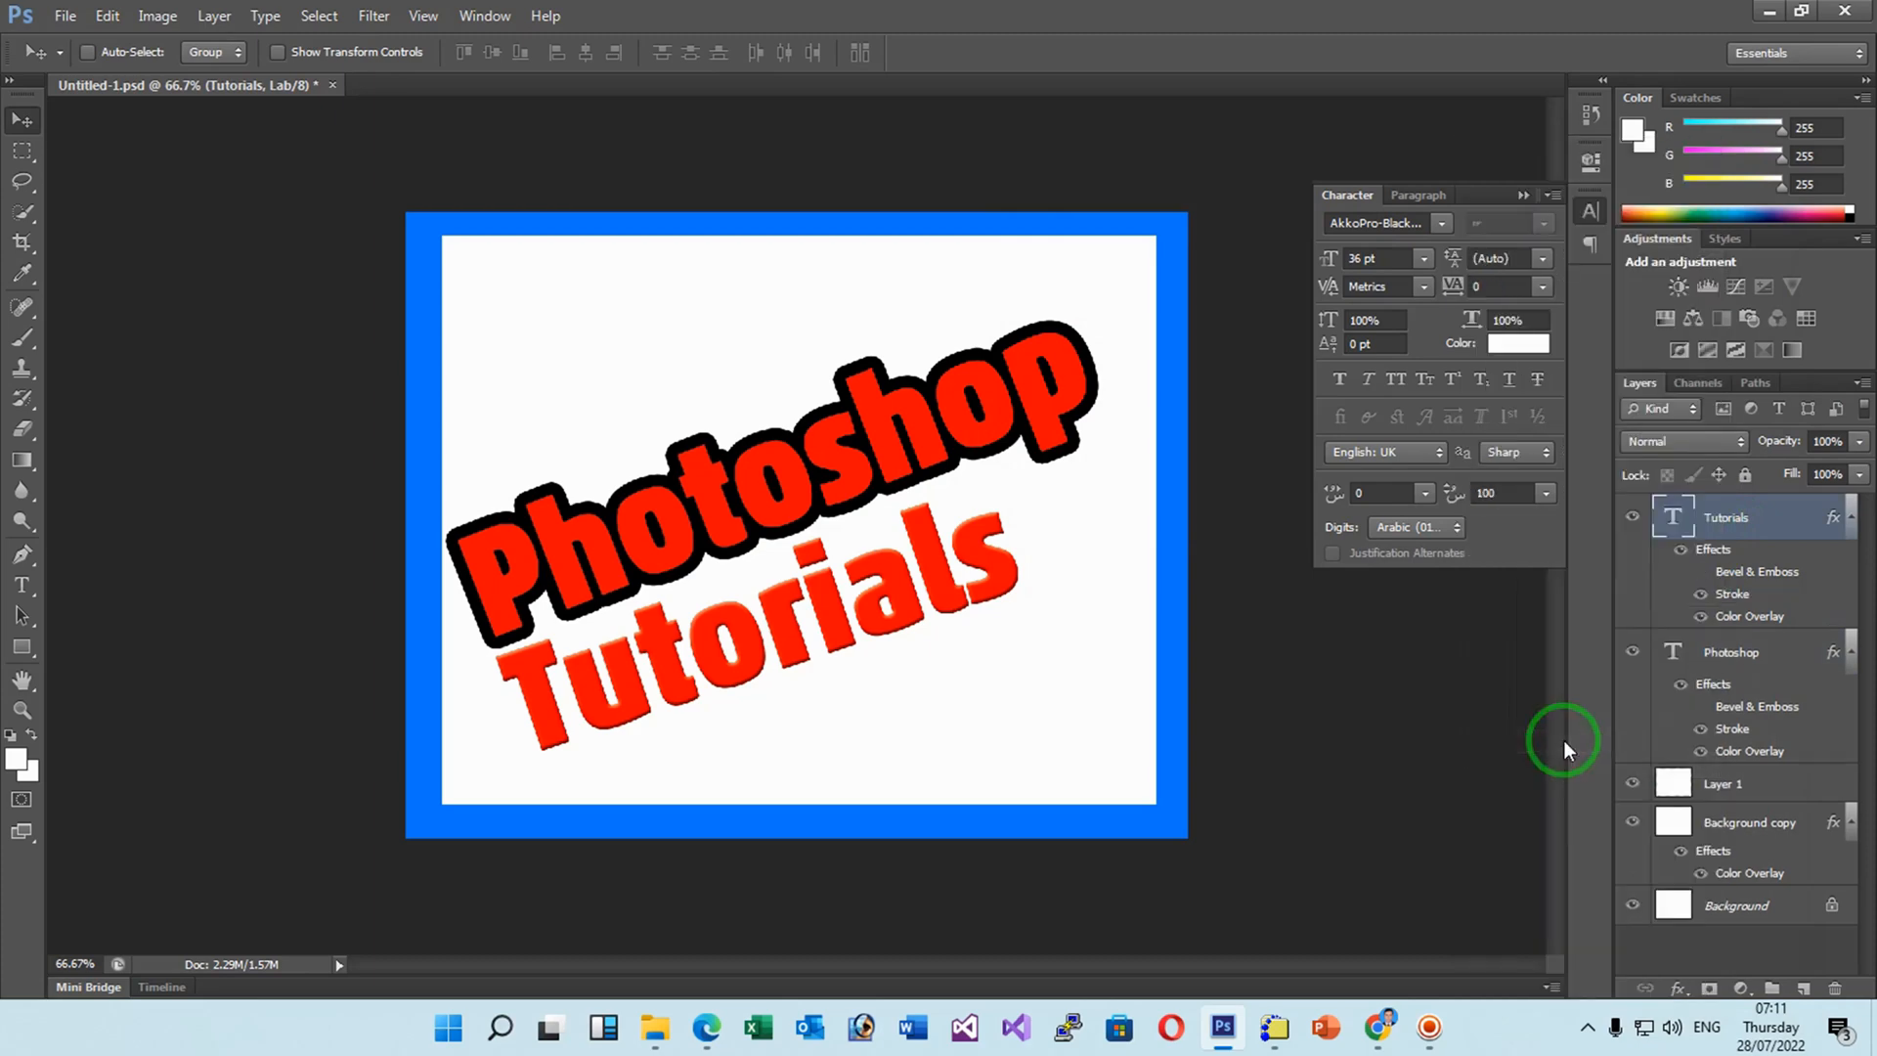